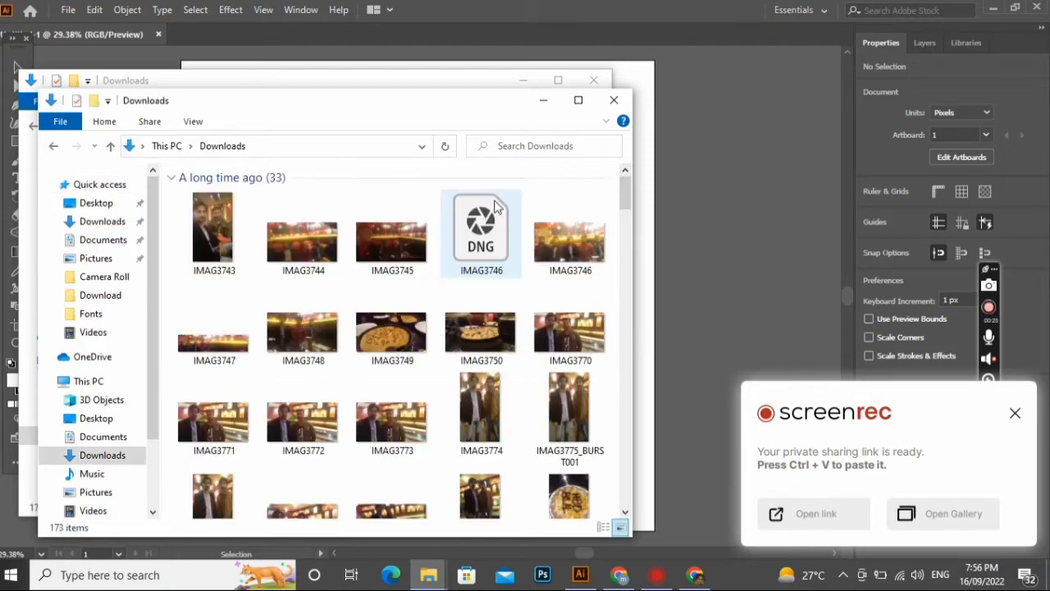
# Place the HD-wallpaper-cow-face-vaca-animal-look image from the Downloads folder onto the artboard
pyautogui.click(625, 512)
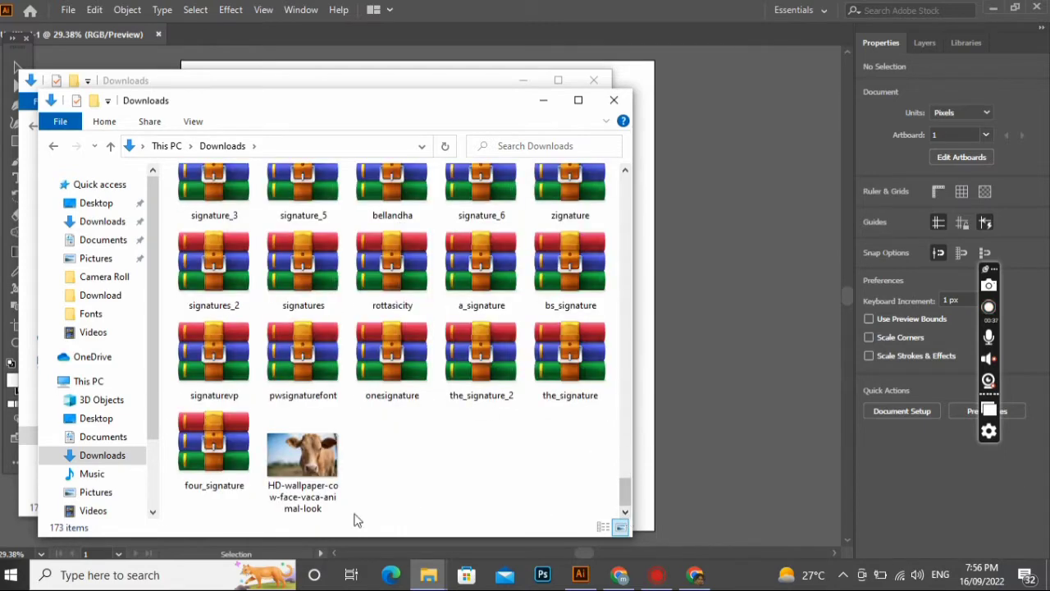
pyautogui.click(300, 470)
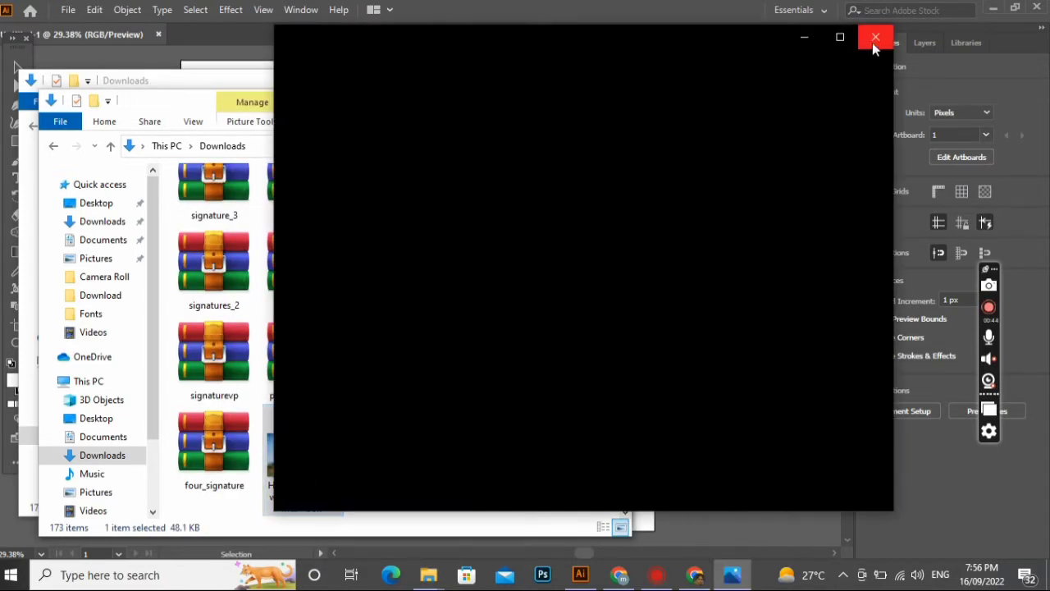
pyautogui.click(875, 39)
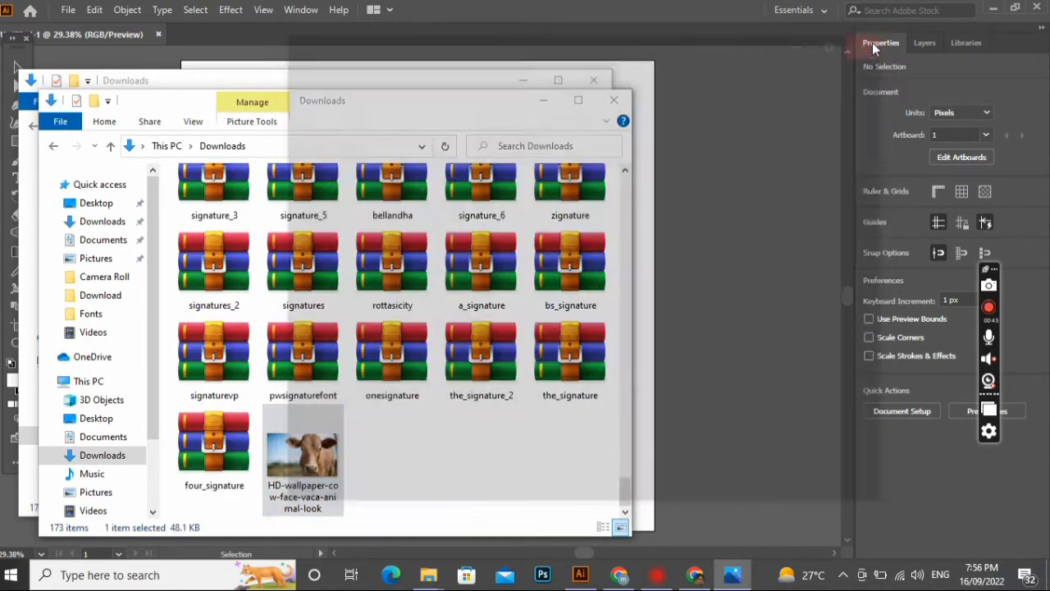
pyautogui.moveTo(300, 470); pyautogui.dragTo(450, 311)
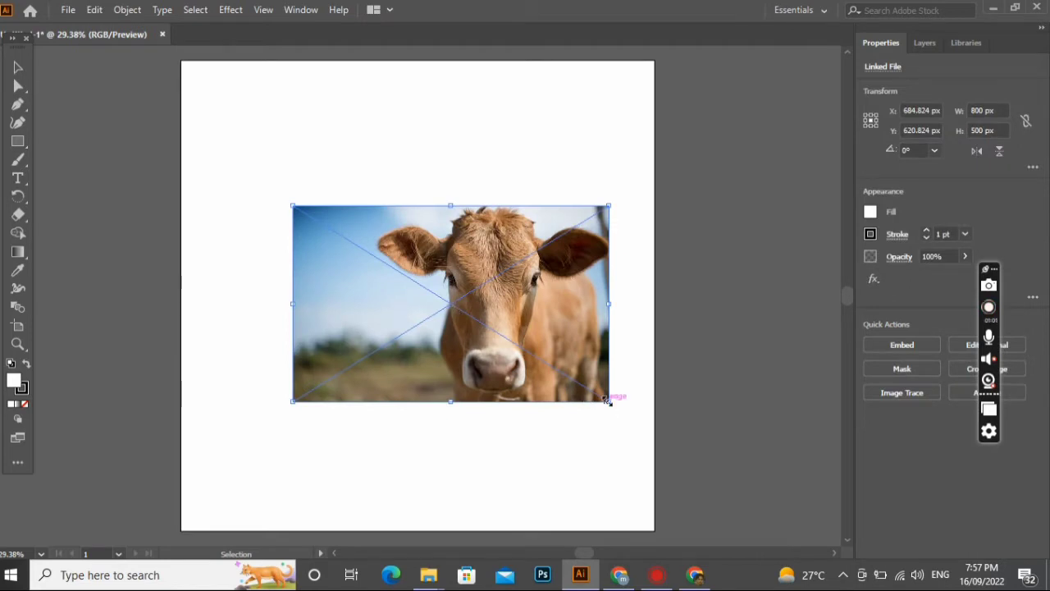
# Enlarge the cow photo proportionally to about 953 by 596 px and move it fully inside the artboard
pyautogui.moveTo(608, 400); pyautogui.dragTo(669, 545)
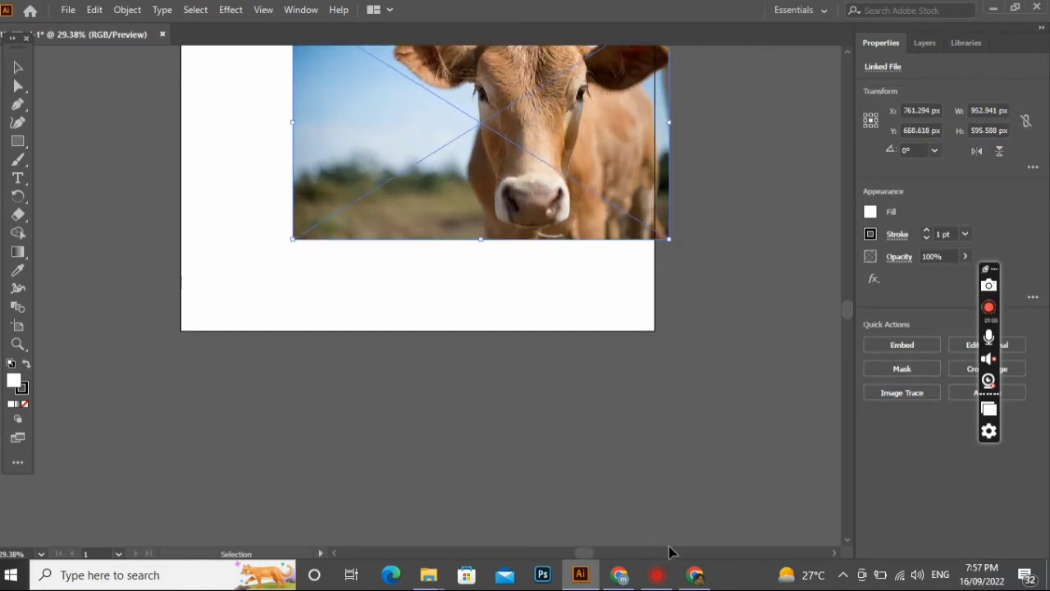
pyautogui.press('Up')
pyautogui.press('Up')
pyautogui.press('Up')
pyautogui.press('Up')
pyautogui.press('Up')
pyautogui.press('Up')
pyautogui.press('Up')
pyautogui.press('Up')
pyautogui.press('Up')
pyautogui.press('Up')
pyautogui.press('Up')
pyautogui.press('Up')
pyautogui.press('Up')
pyautogui.press('Up')
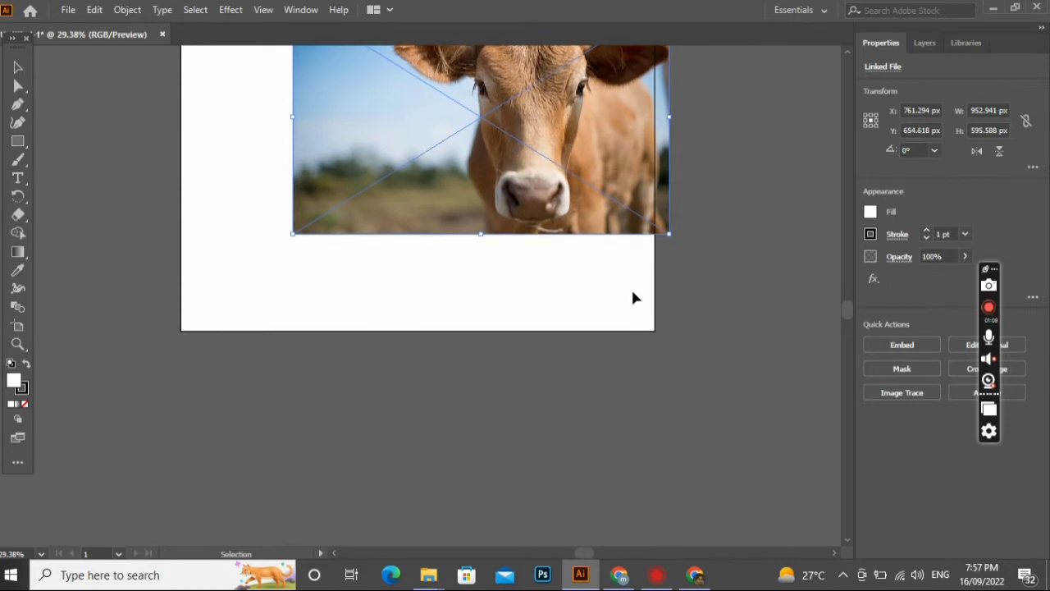
pyautogui.moveTo(606, 209); pyautogui.dragTo(519, 235)
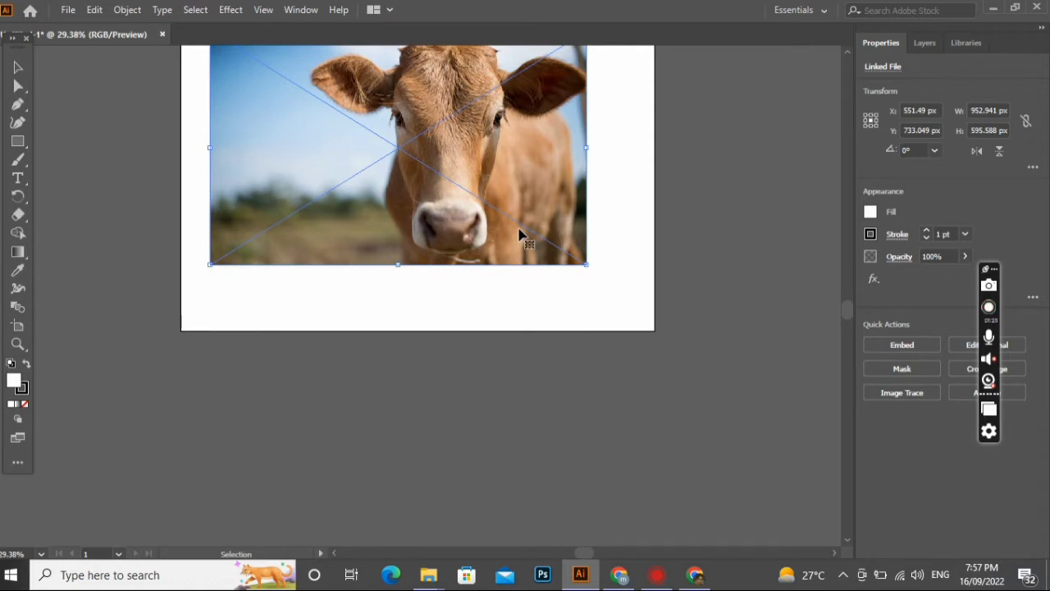
pyautogui.scroll(2, 529, 435)
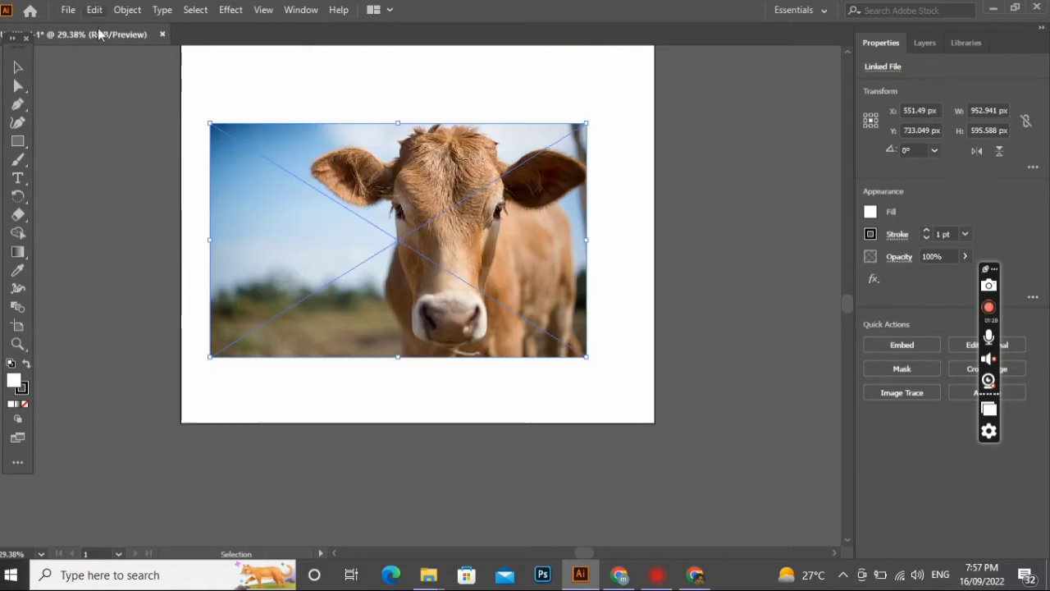
# Lock the photo and draw a near-vertical line about 578 px long down the centre of the cow's face
pyautogui.click(130, 10)
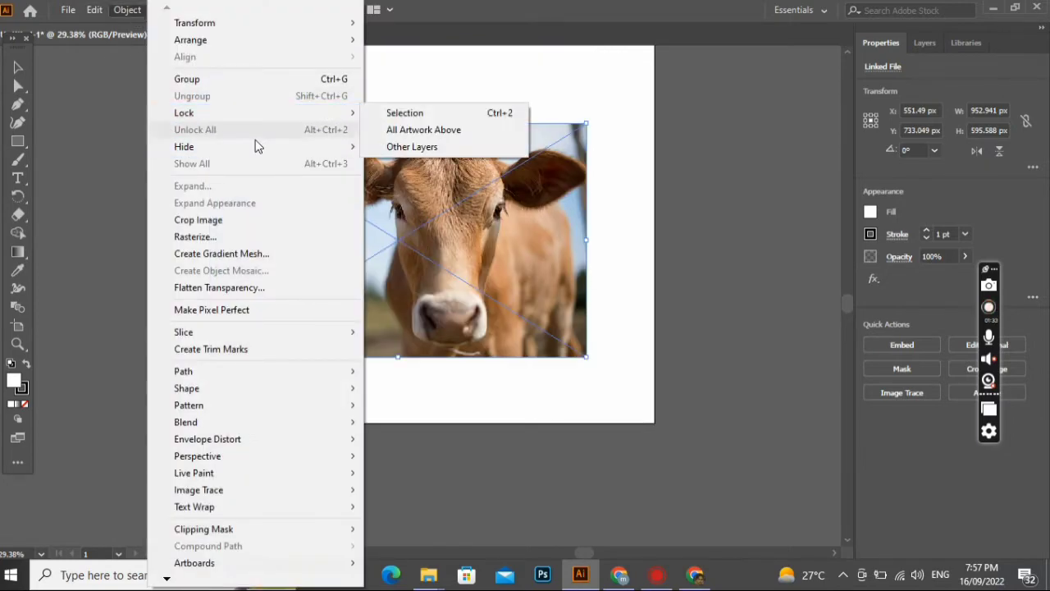
pyautogui.moveTo(291, 119)
pyautogui.click(405, 113)
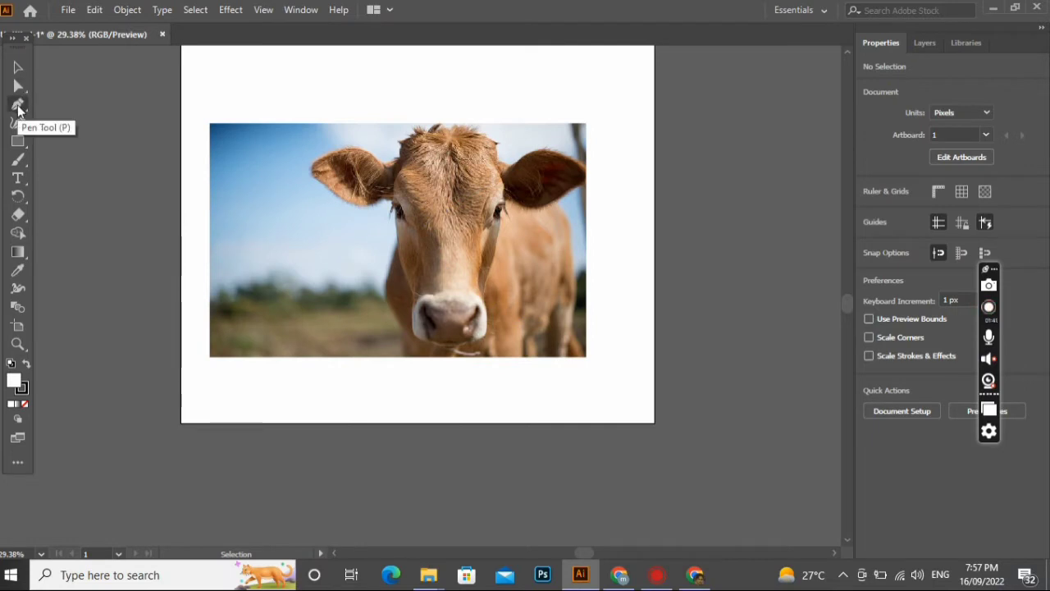
pyautogui.moveTo(20, 142); pyautogui.dragTo(151, 212)
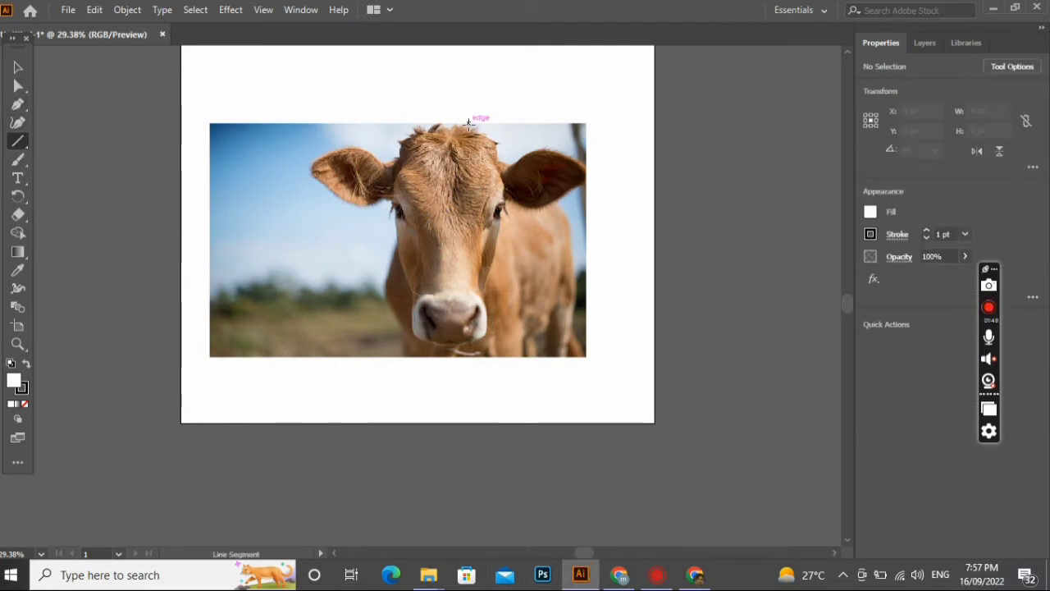
pyautogui.moveTo(447, 122); pyautogui.dragTo(449, 351)
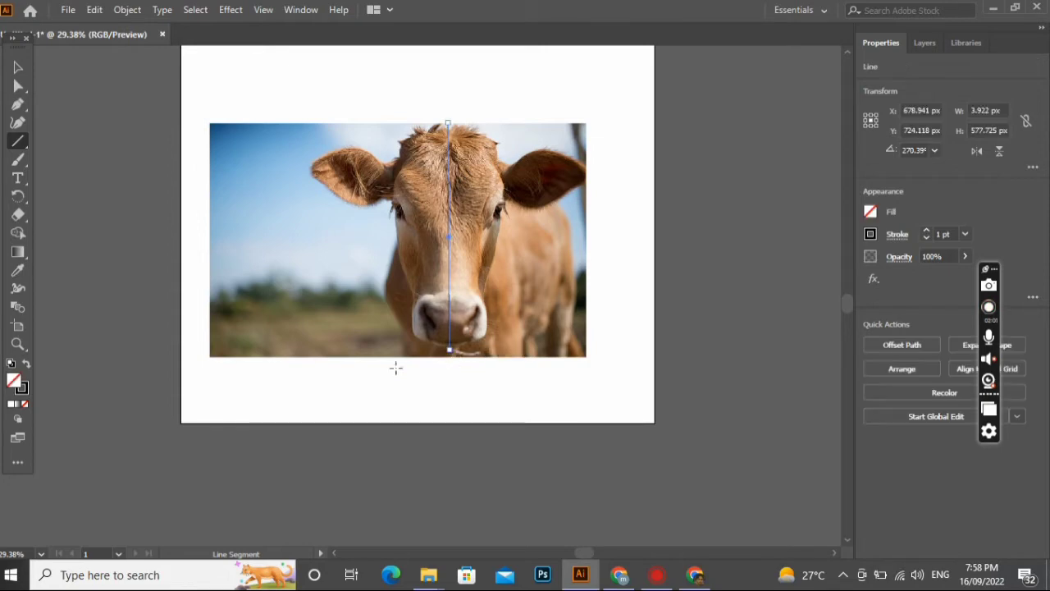
# Start a Pen tool path at the centre line's upper end and trace the first spiky hair tufts to its right
pyautogui.click(18, 105)
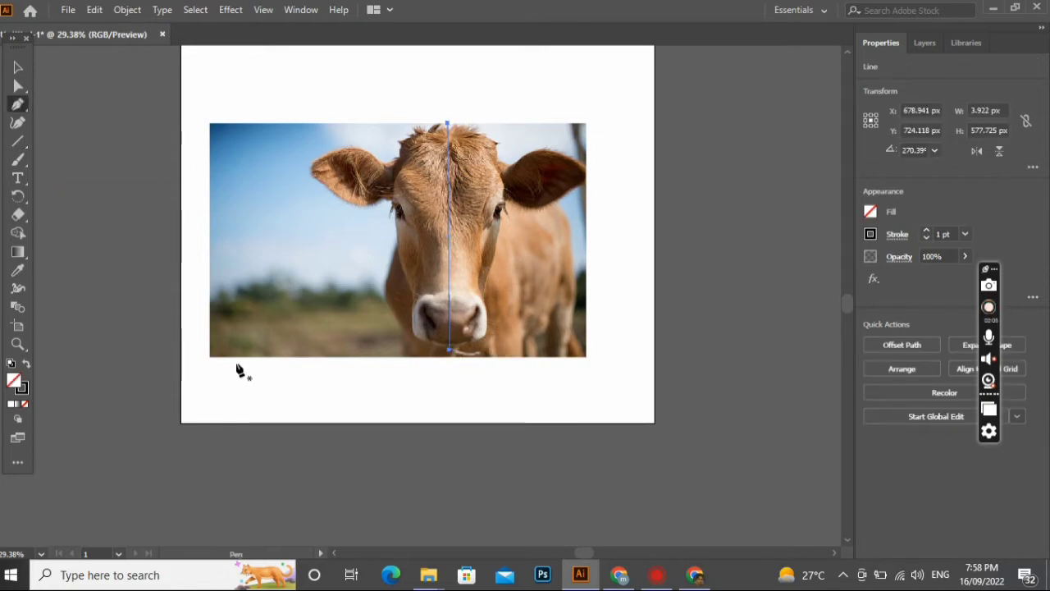
pyautogui.keyDown('alt'); pyautogui.scroll(4, 530, 206); pyautogui.keyUp('alt')
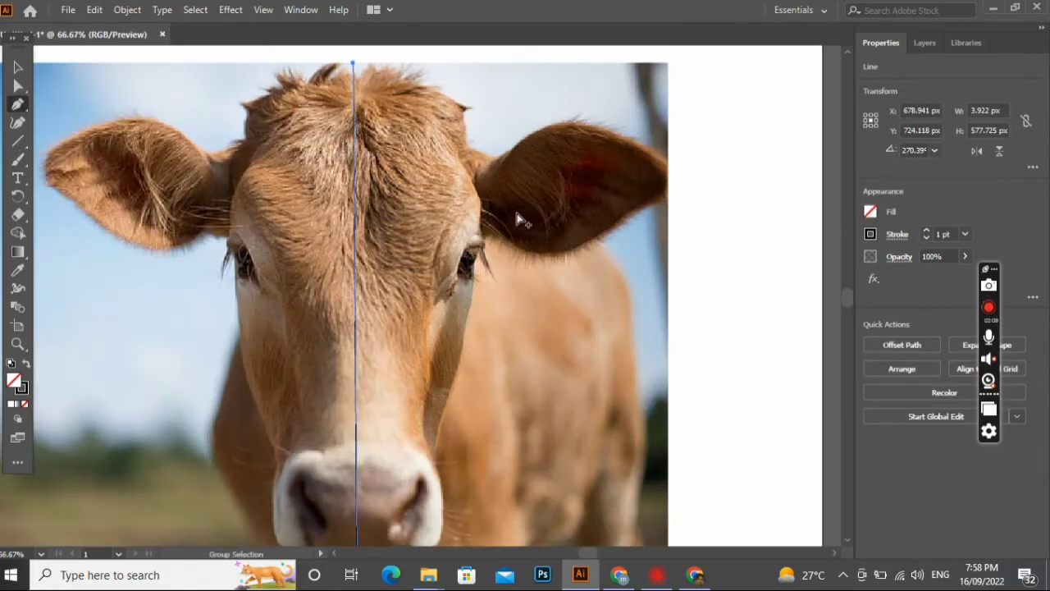
pyautogui.scroll(2, 413, 223)
pyautogui.scroll(1, 286, 121)
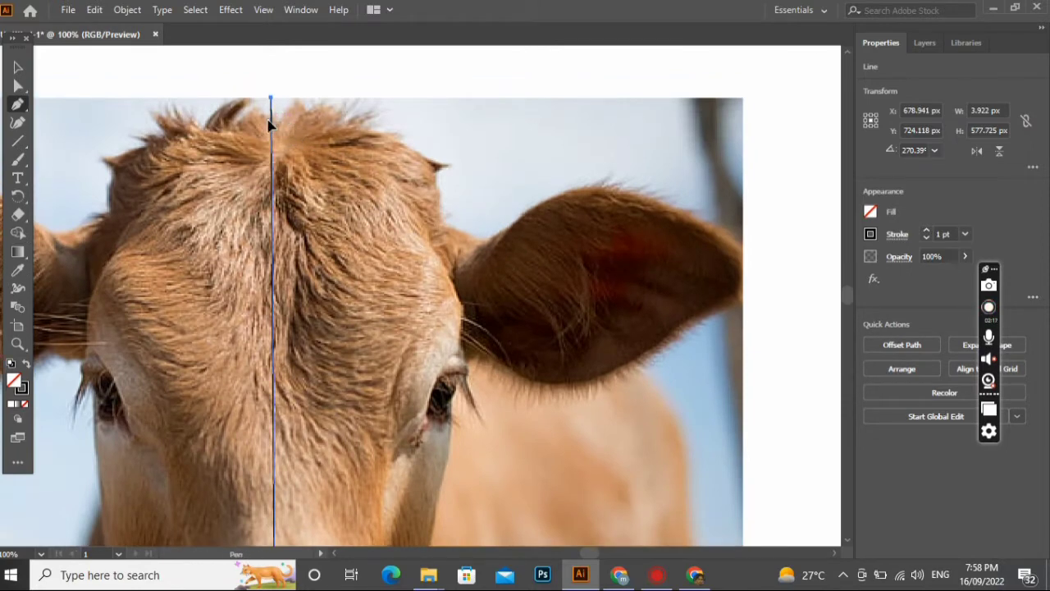
pyautogui.moveTo(269, 113); pyautogui.dragTo(283, 111)
pyautogui.click(280, 120)
pyautogui.click(300, 99)
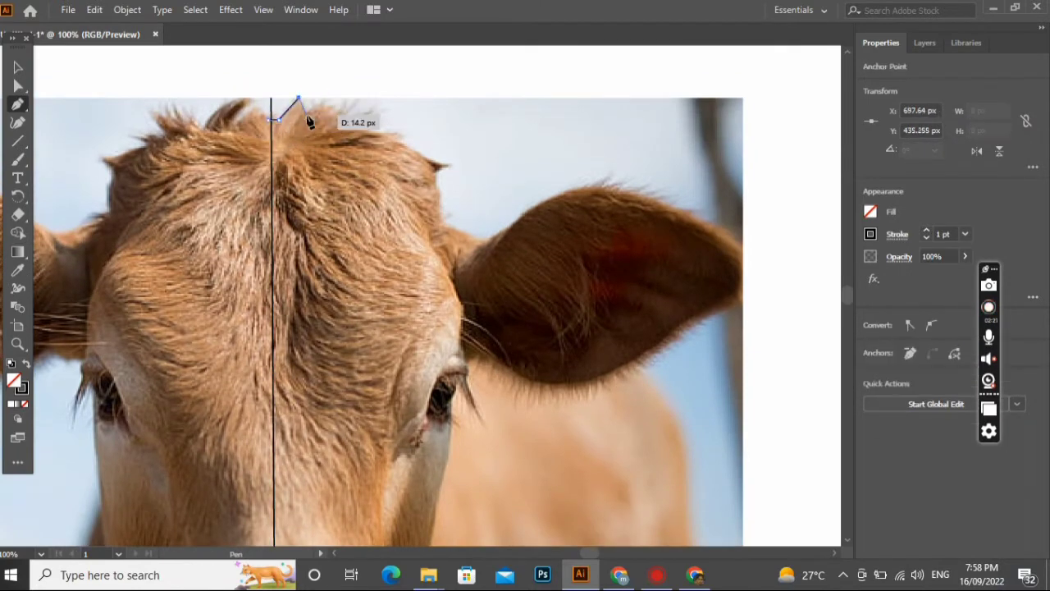
pyautogui.click(309, 114)
pyautogui.click(321, 98)
pyautogui.click(322, 114)
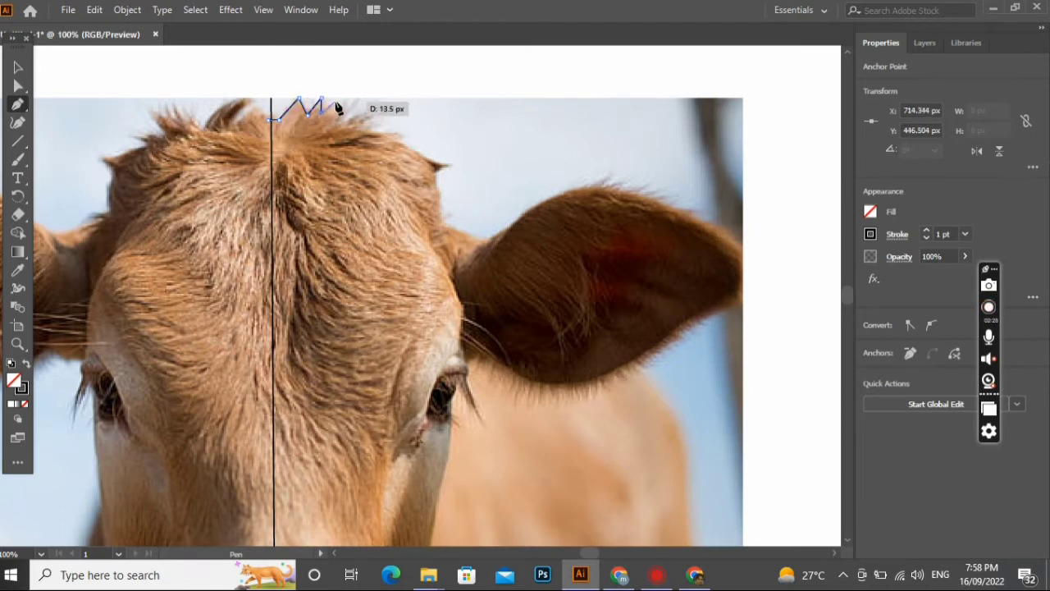
# Continue the zigzag path rightward along the crown, tracing the remaining pointed hair tufts
pyautogui.click(342, 98)
pyautogui.click(355, 96)
pyautogui.click(334, 121)
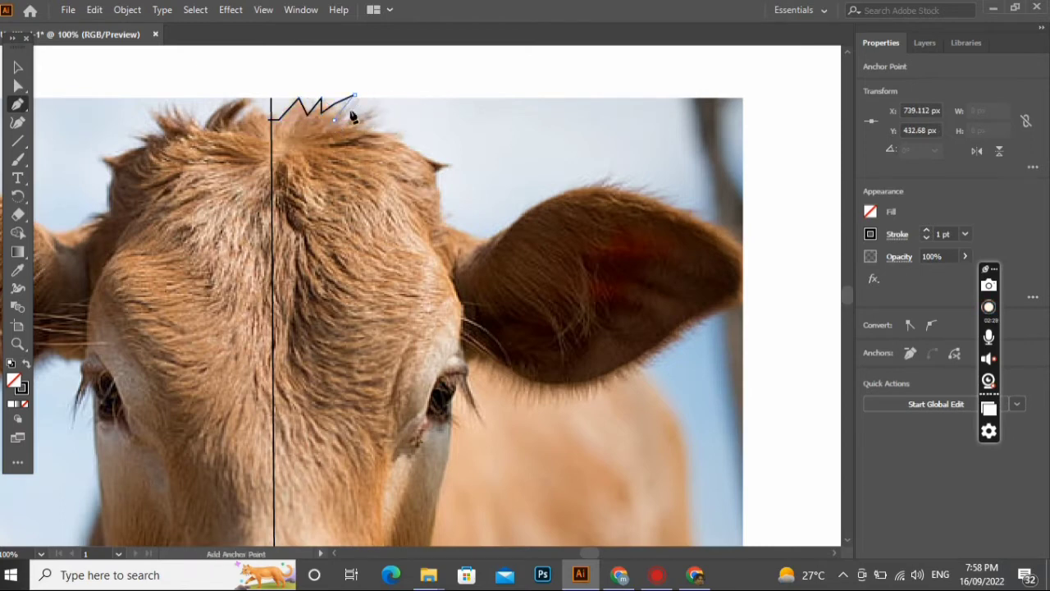
pyautogui.click(362, 102)
pyautogui.click(338, 131)
pyautogui.click(370, 109)
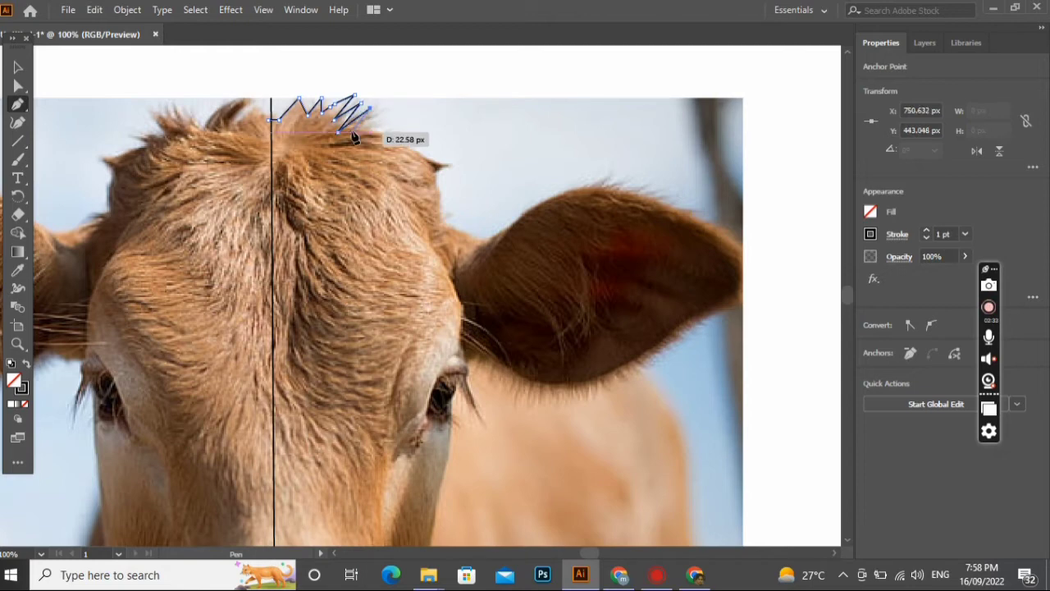
pyautogui.click(356, 118)
pyautogui.click(376, 113)
pyautogui.click(359, 132)
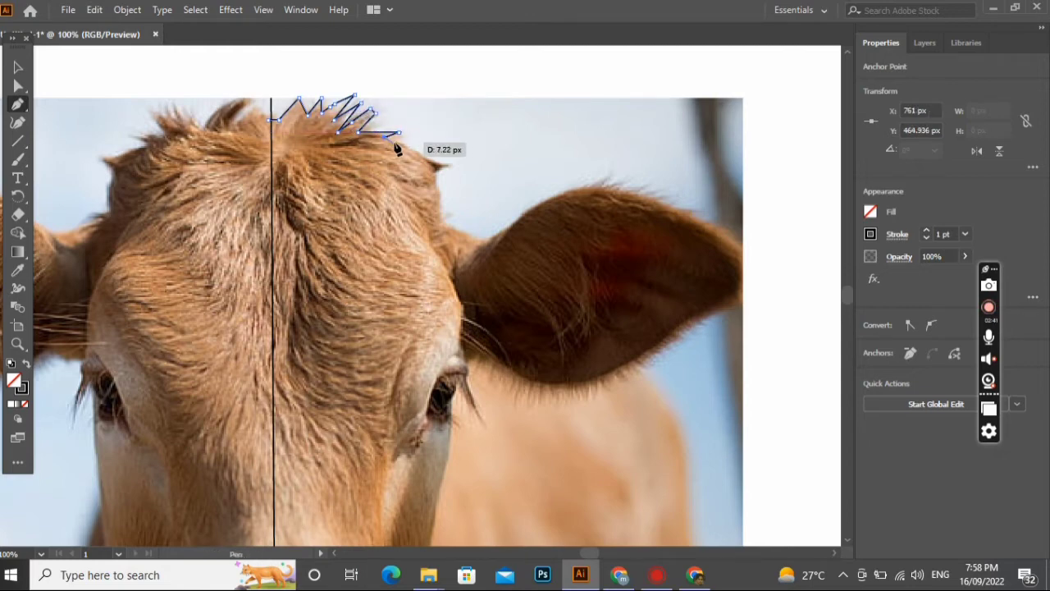
# Extend the outline to the pointed tuft at the head's right corner and down to the right ear's upper base
pyautogui.moveTo(442, 167); pyautogui.dragTo(458, 164)
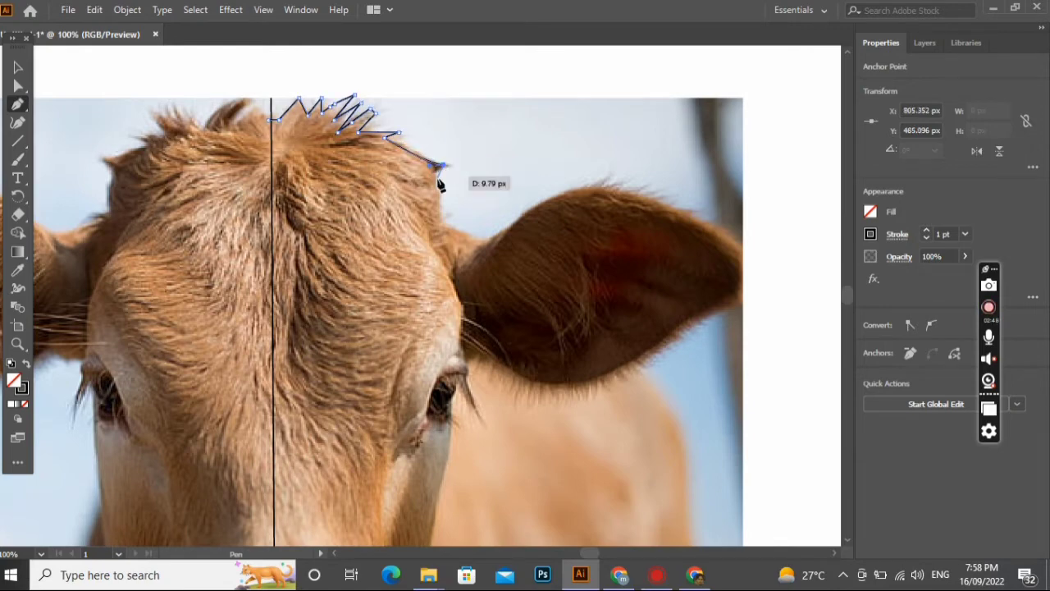
pyautogui.click(437, 187)
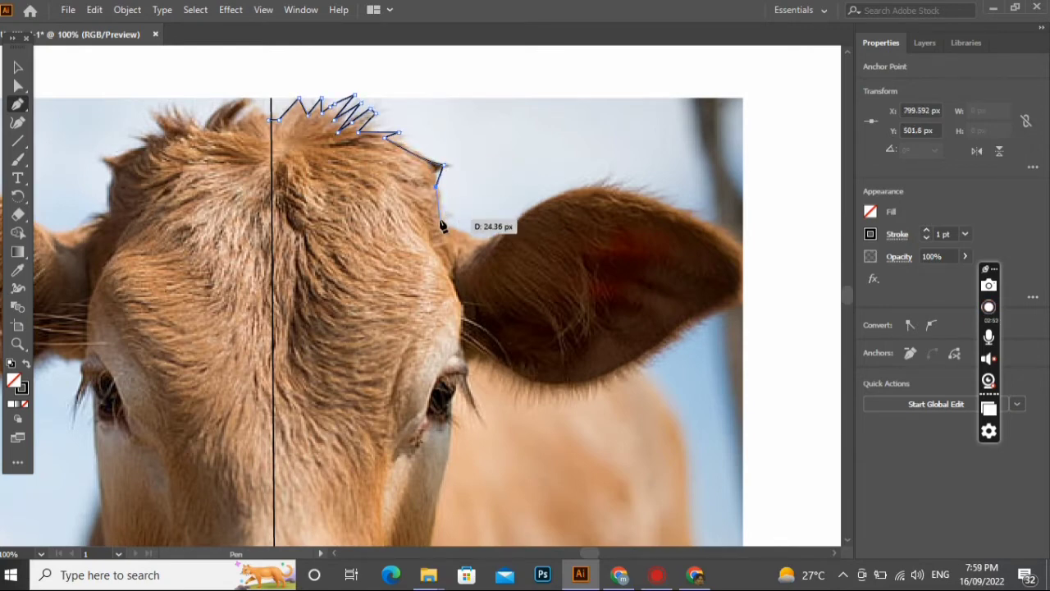
pyautogui.click(438, 216)
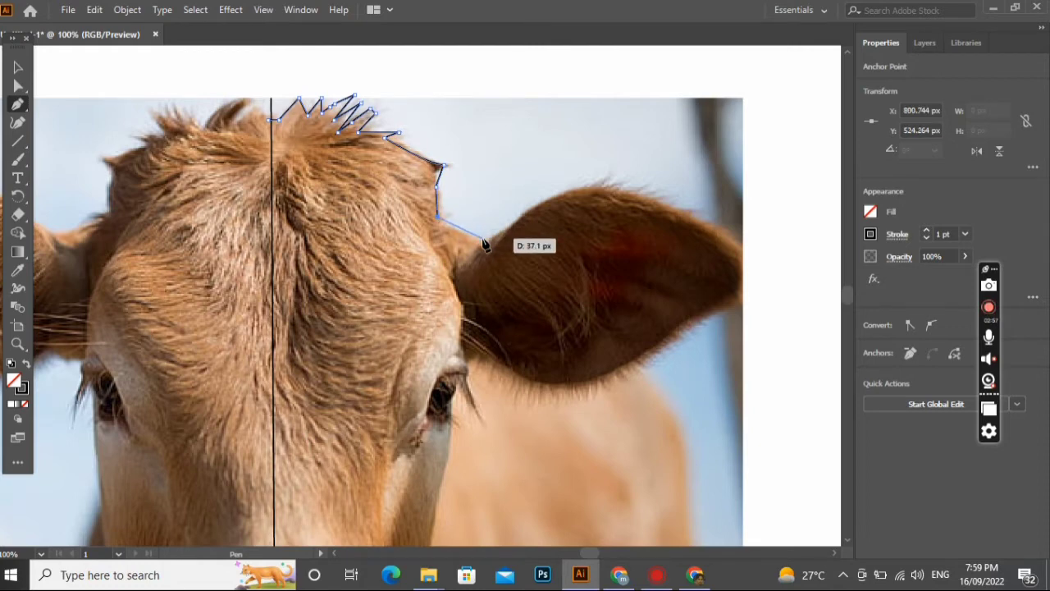
pyautogui.click(484, 239)
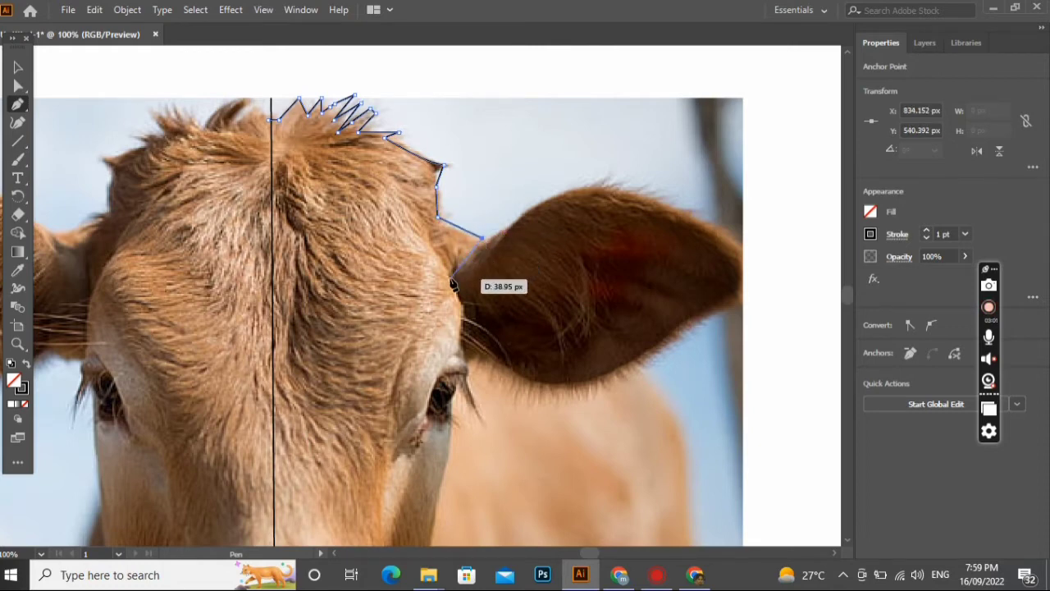
# Curve the outline inside the right ear's base and past the brow to just below the right eye
pyautogui.moveTo(445, 263); pyautogui.dragTo(440, 285)
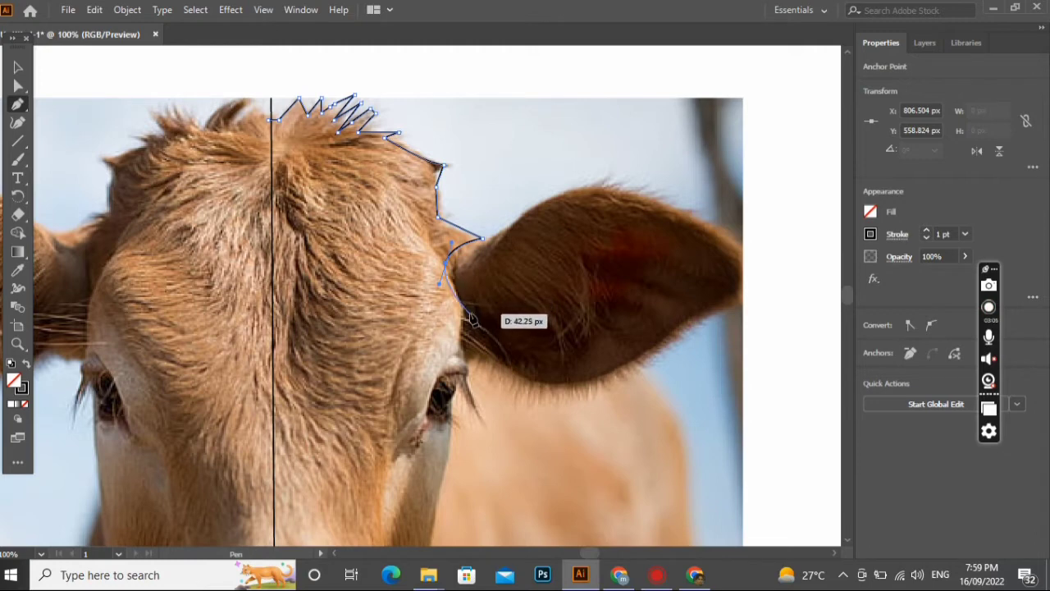
pyautogui.click(469, 370)
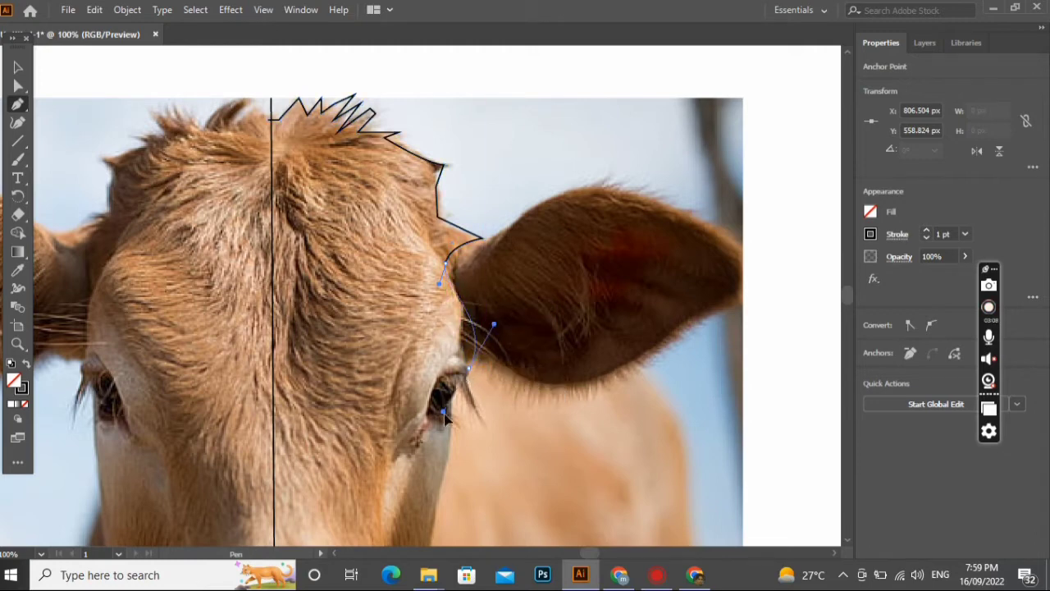
pyautogui.moveTo(418, 460); pyautogui.dragTo(461, 472)
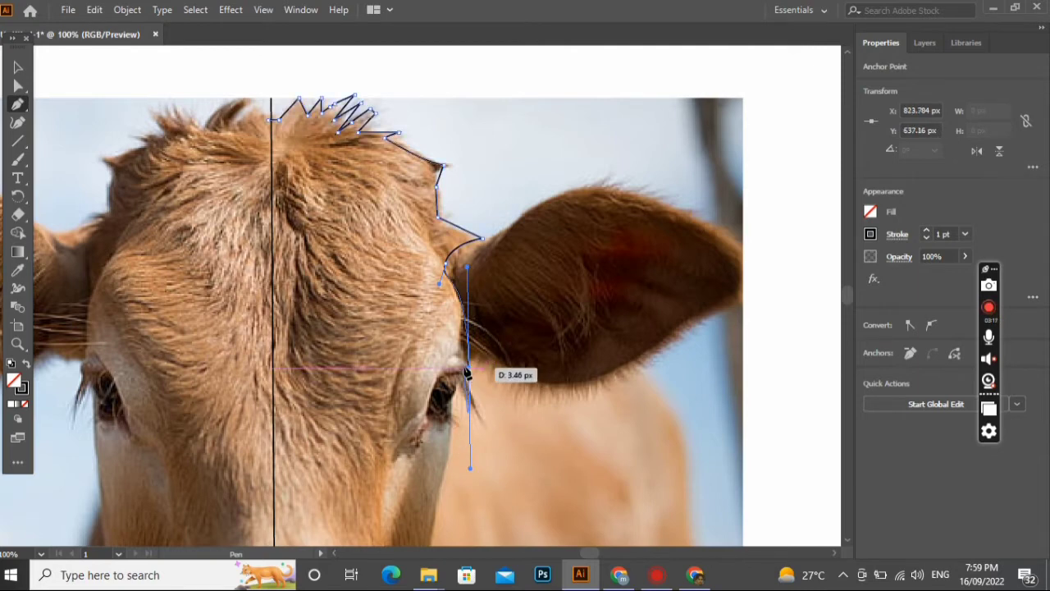
pyautogui.scroll(-1, 469, 397)
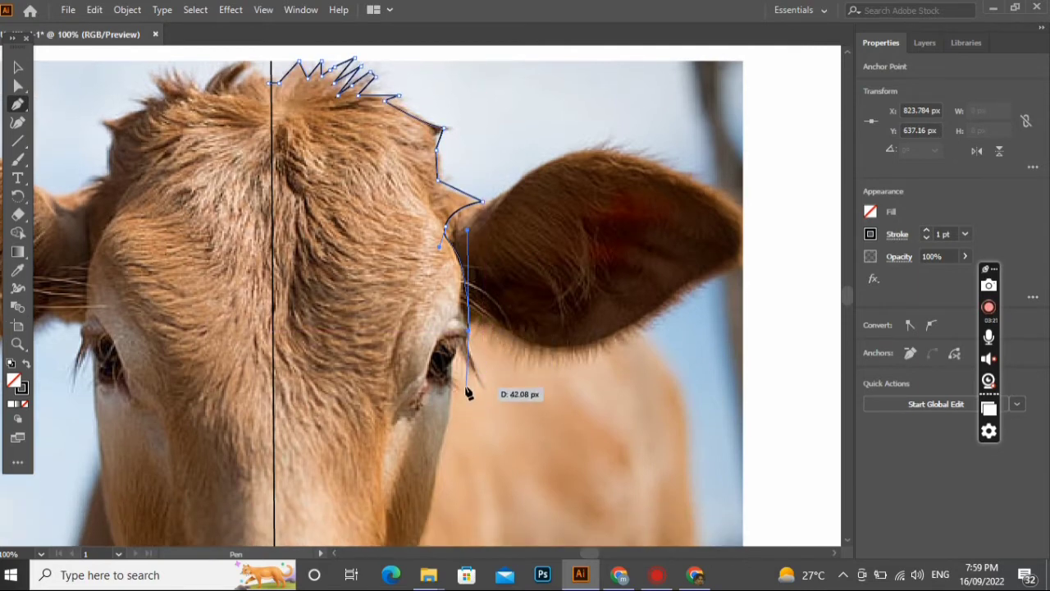
pyautogui.keyDown('ctrl'); pyautogui.click(450, 403); pyautogui.keyUp('ctrl')
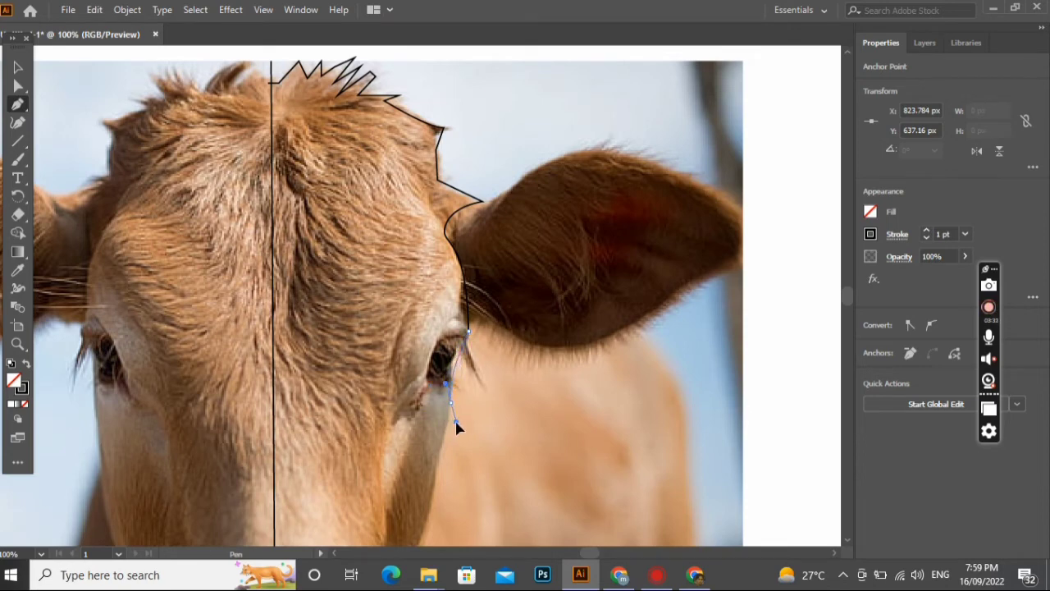
pyautogui.click(457, 423)
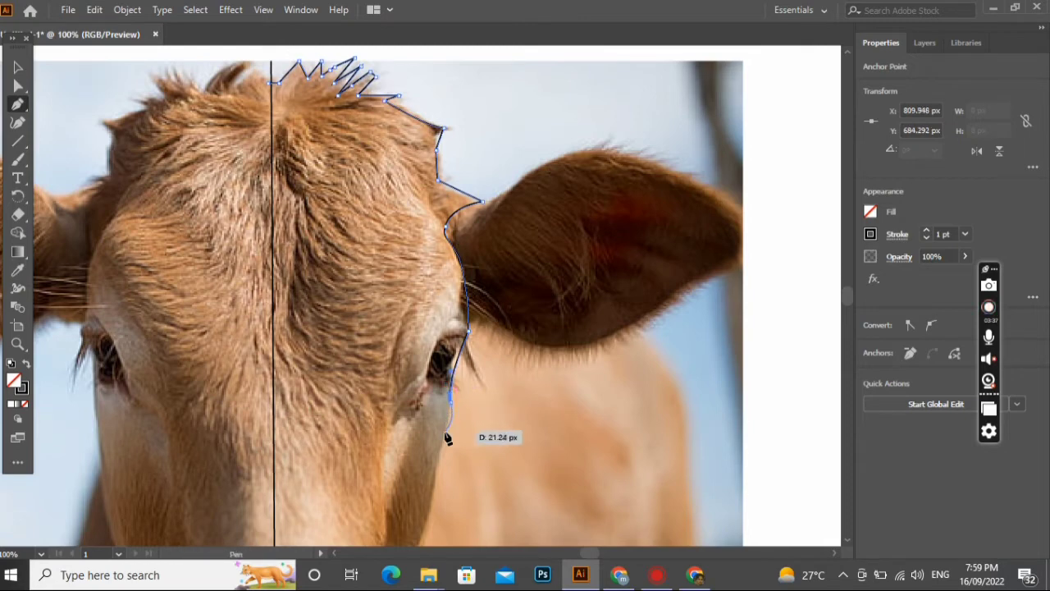
# Extend the outline down the right cheek to the muzzle's upper edge and delete the extra anchor point just above it
pyautogui.scroll(-3, 450, 403)
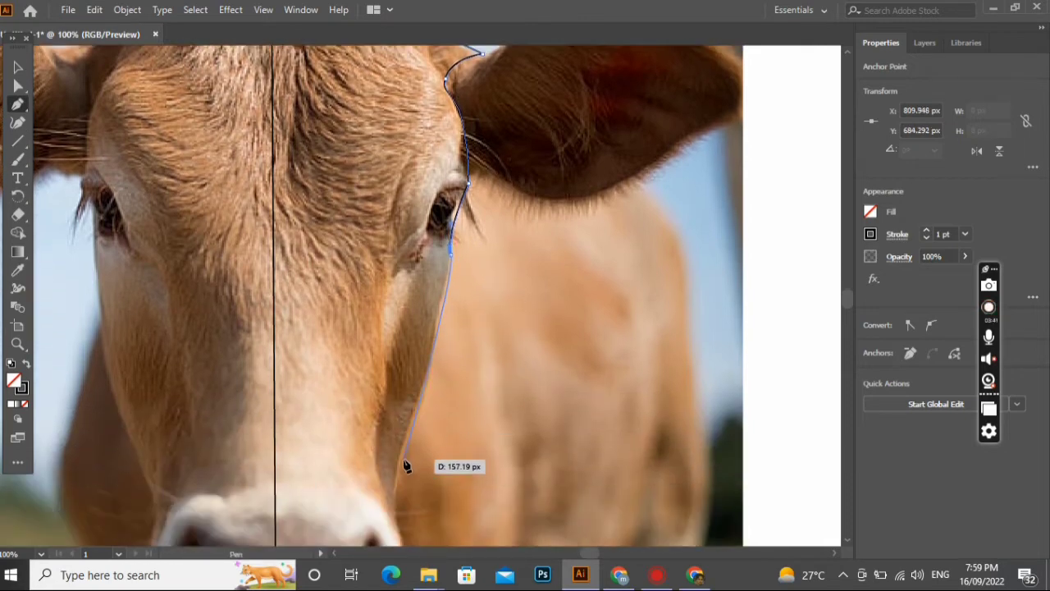
pyautogui.click(402, 464)
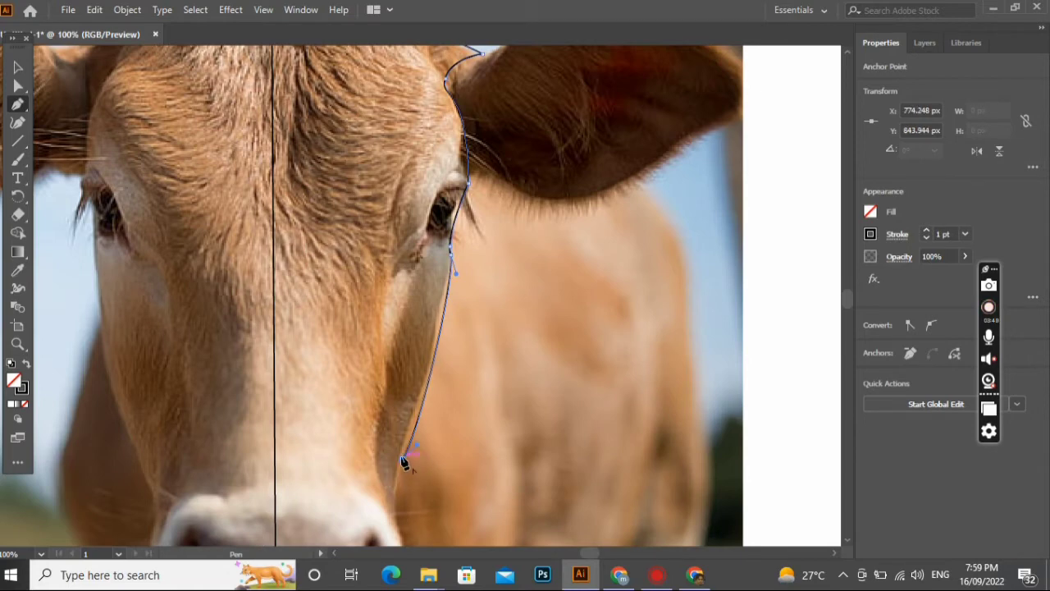
pyautogui.scroll(-3, 403, 448)
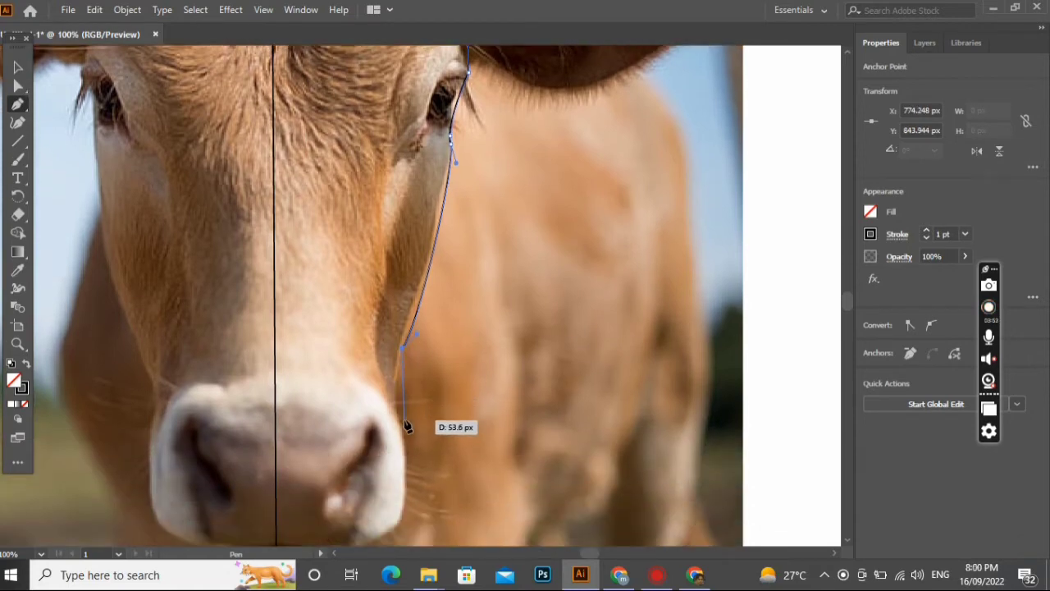
pyautogui.moveTo(401, 415); pyautogui.dragTo(416, 421)
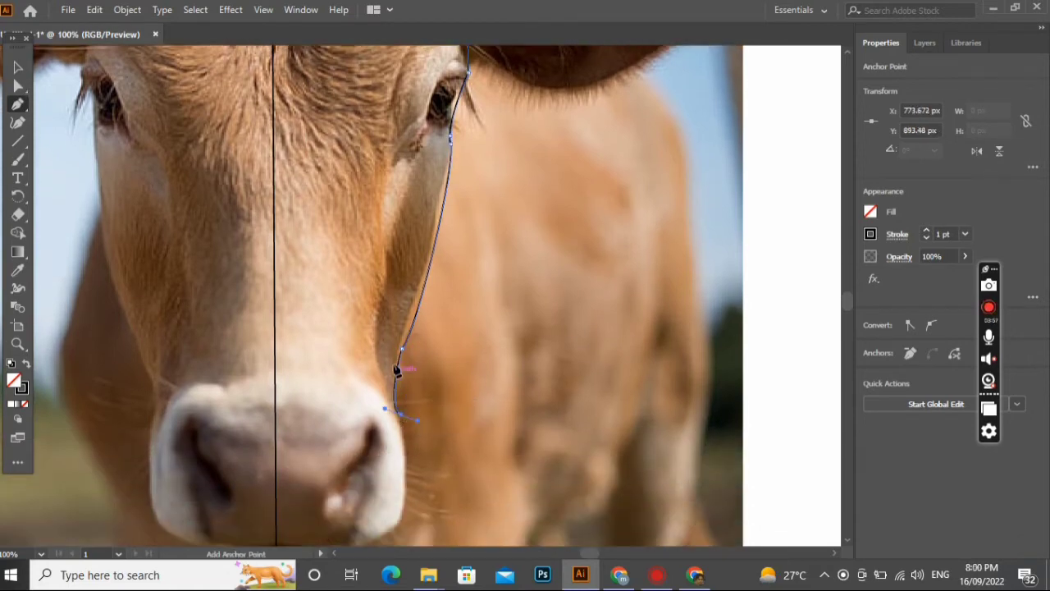
pyautogui.click(403, 351)
pyautogui.scroll(-2, 413, 427)
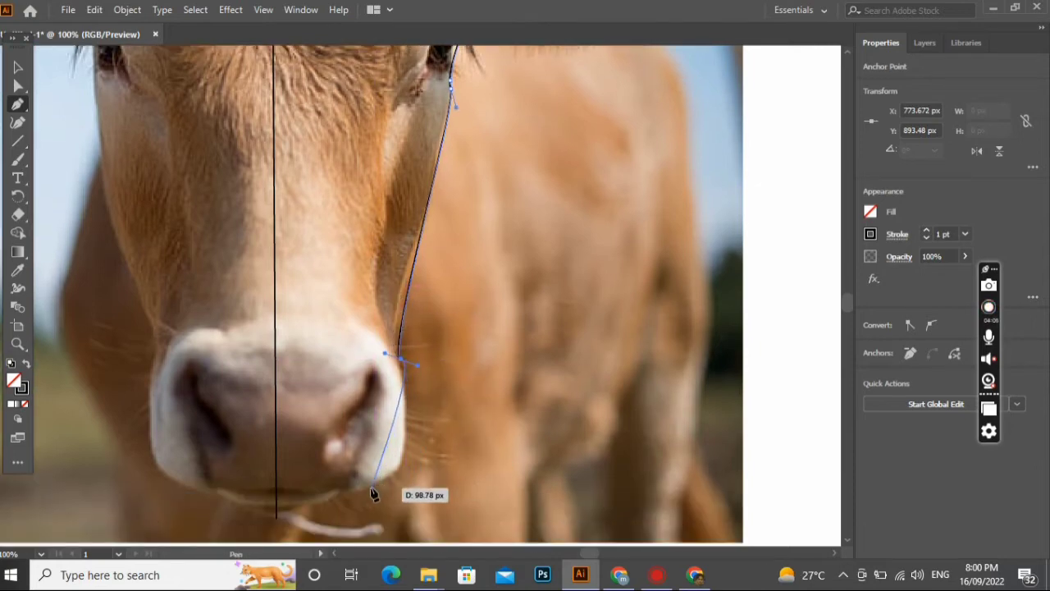
pyautogui.moveTo(372, 485); pyautogui.dragTo(372, 485)
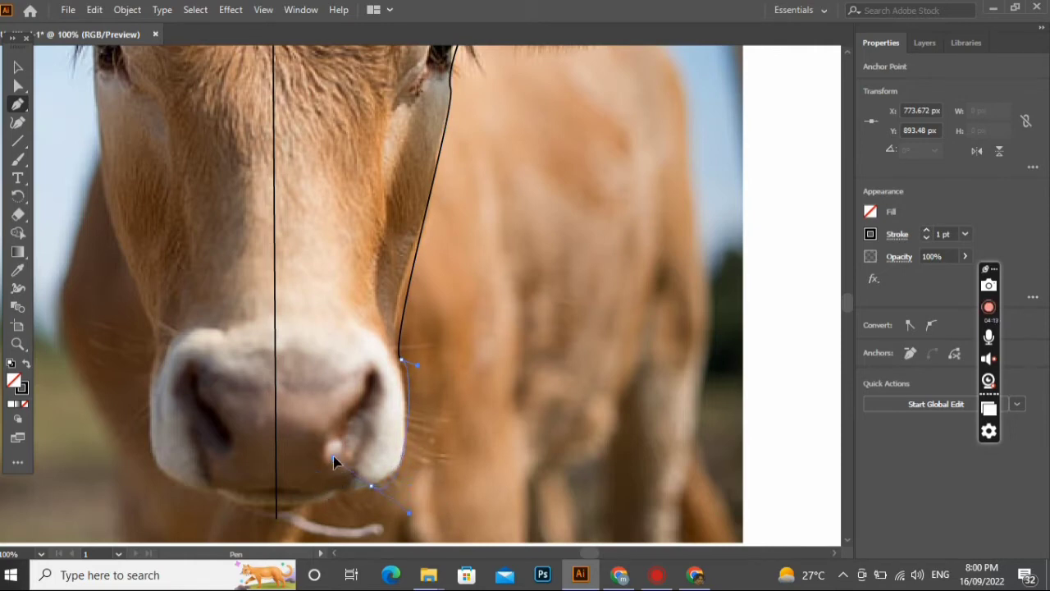
pyautogui.moveTo(334, 462); pyautogui.dragTo(329, 449)
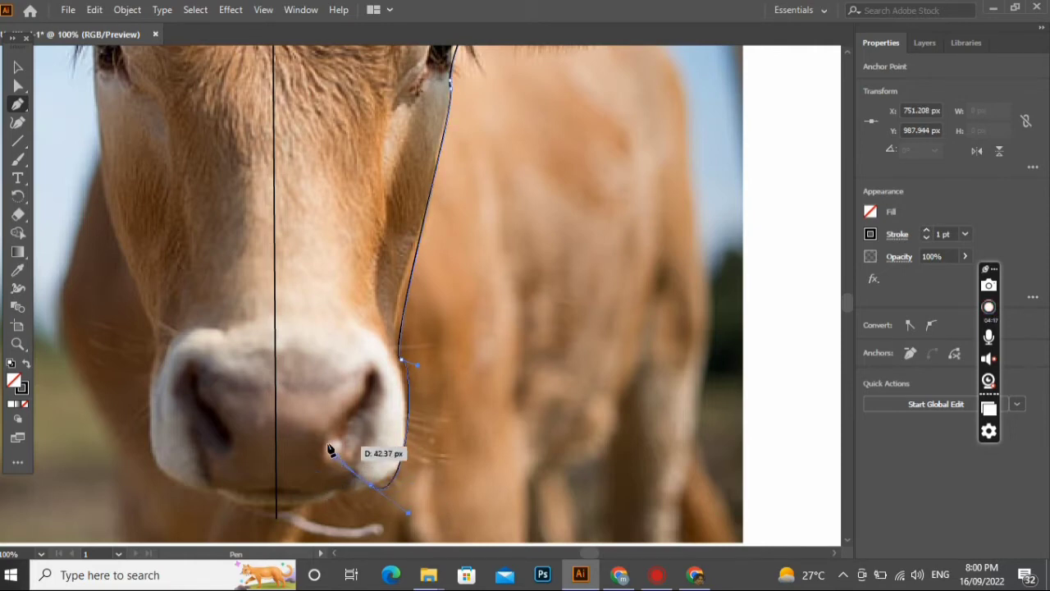
pyautogui.hotkey('ctrl', 'z')
pyautogui.hotkey('ctrl', 'z')
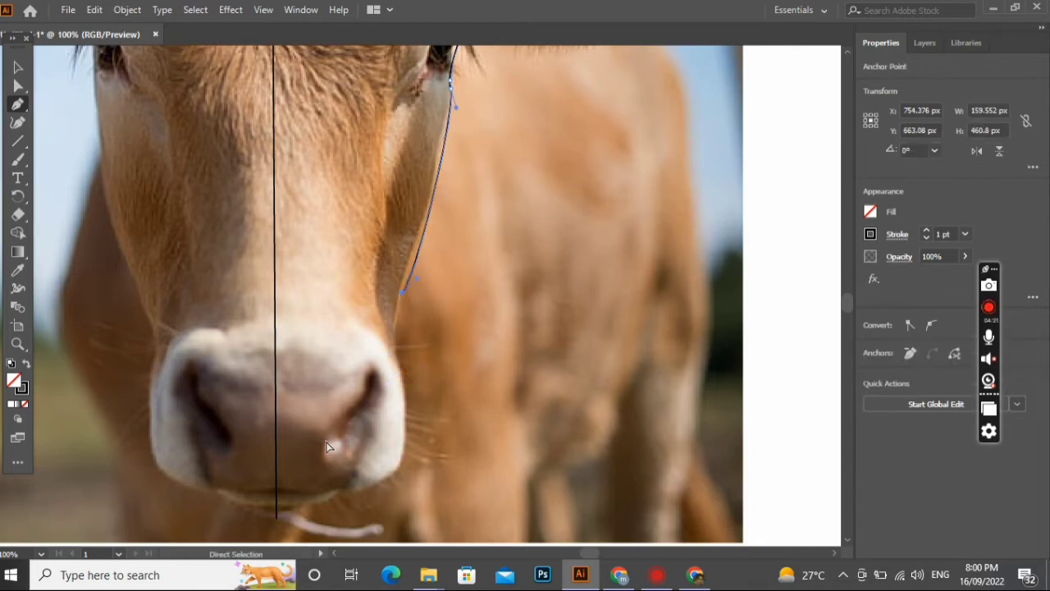
# Extend the outline to the muzzle's upper corner and turn it back up the inner cheek to below the right eye's inner corner
pyautogui.scroll(1, 338, 325)
pyautogui.scroll(3, 341, 328)
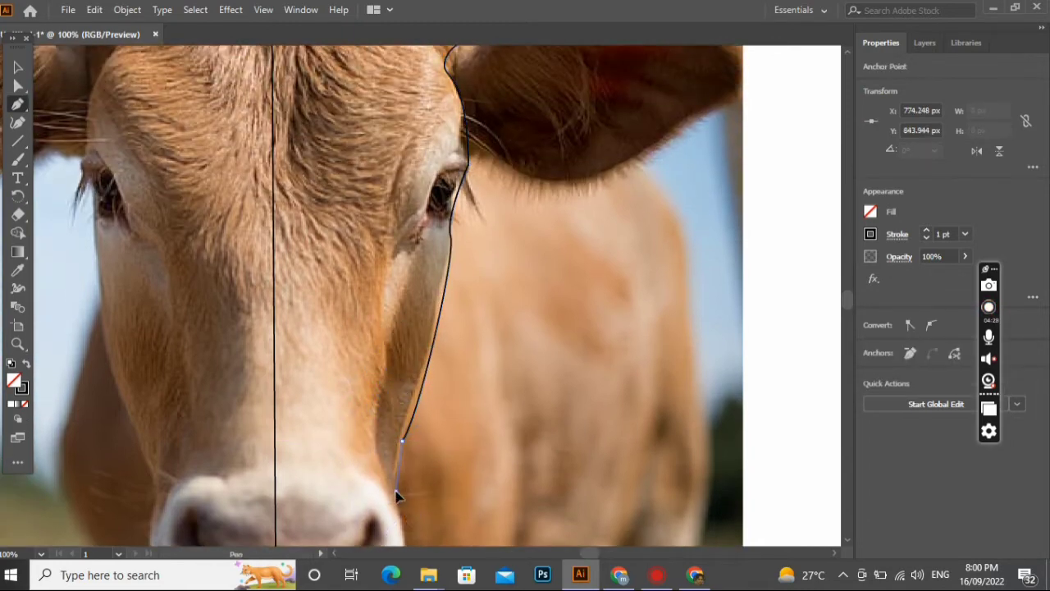
pyautogui.moveTo(396, 491); pyautogui.dragTo(369, 426)
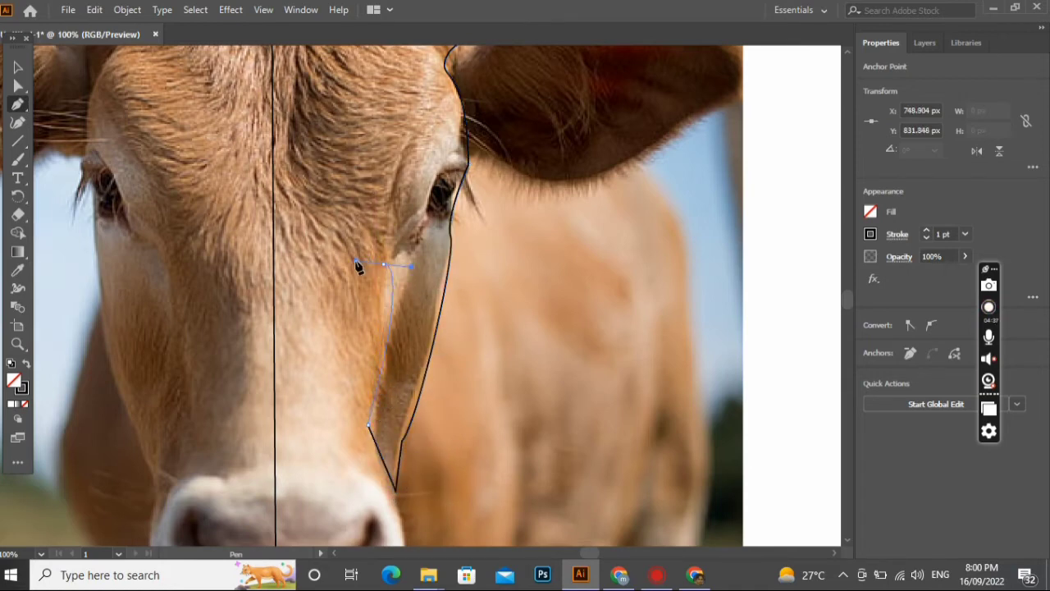
pyautogui.moveTo(355, 261); pyautogui.dragTo(356, 261)
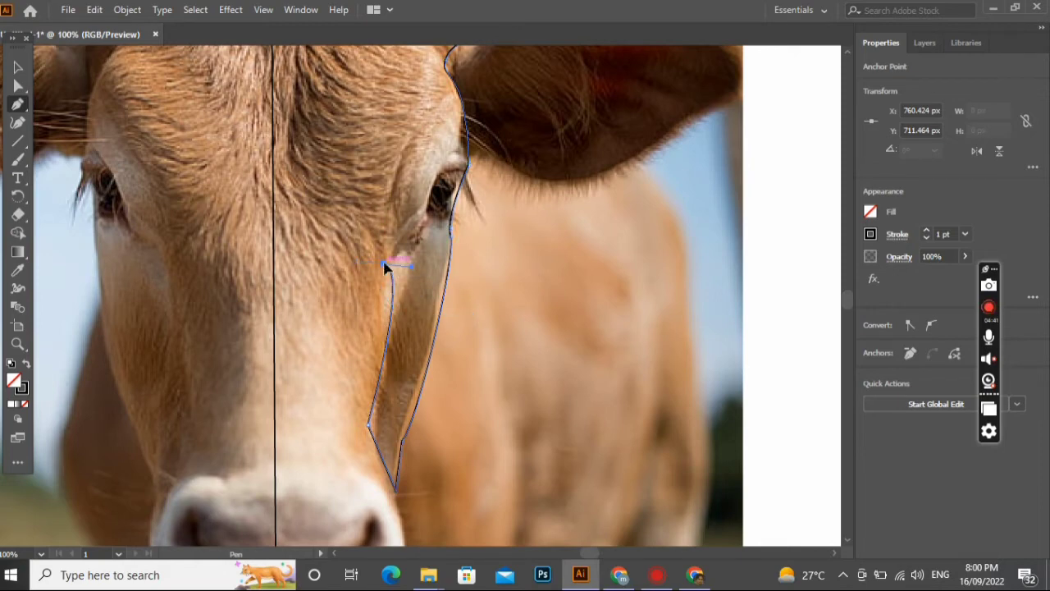
# Make the anchor below the eye a corner and curve the path around the right brow to the outline beside the ear base
pyautogui.click(456, 84)
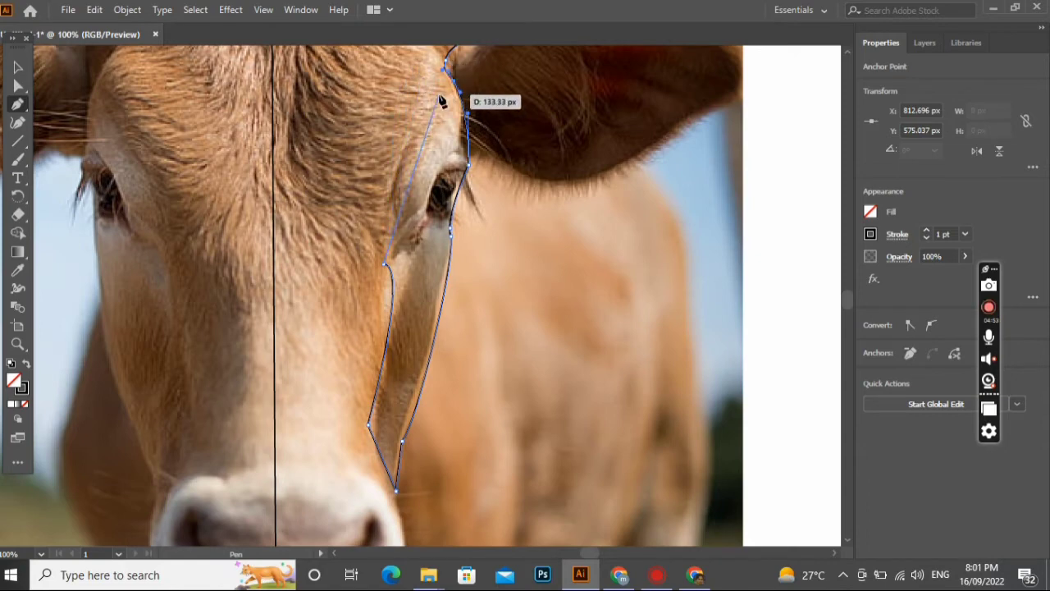
pyautogui.moveTo(453, 96)
pyautogui.mouseDown()
pyautogui.moveTo(488, 126)
pyautogui.moveTo(499, 115)
pyautogui.moveTo(465, 95)
pyautogui.mouseUp()
pyautogui.click(461, 90)
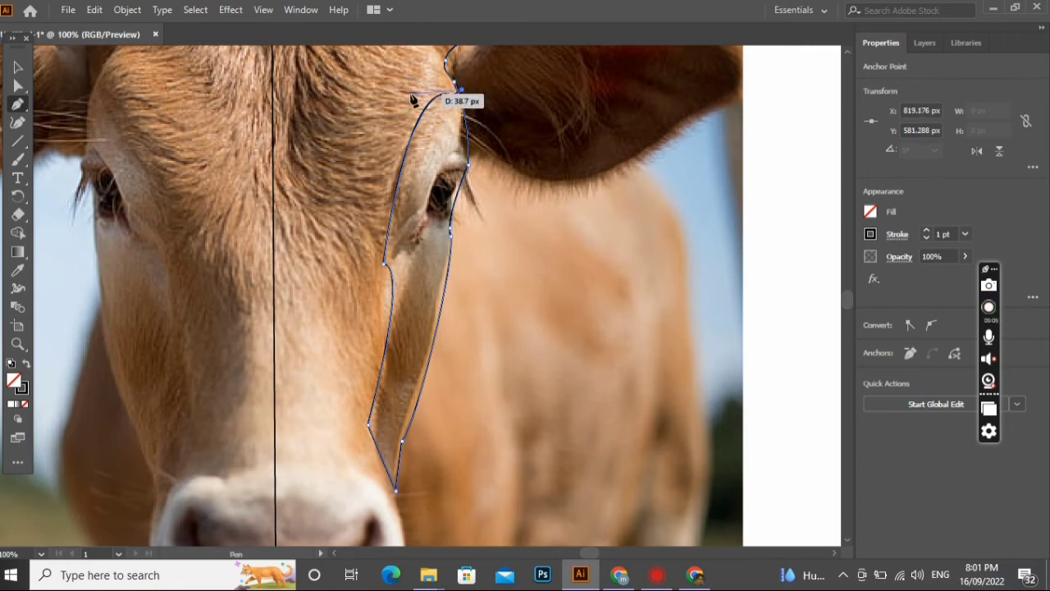
# Run the path up from the ear base and begin a zigzag of long pointed hair strokes across the upper right forehead
pyautogui.scroll(4, 407, 103)
pyautogui.moveTo(413, 155); pyautogui.dragTo(406, 85)
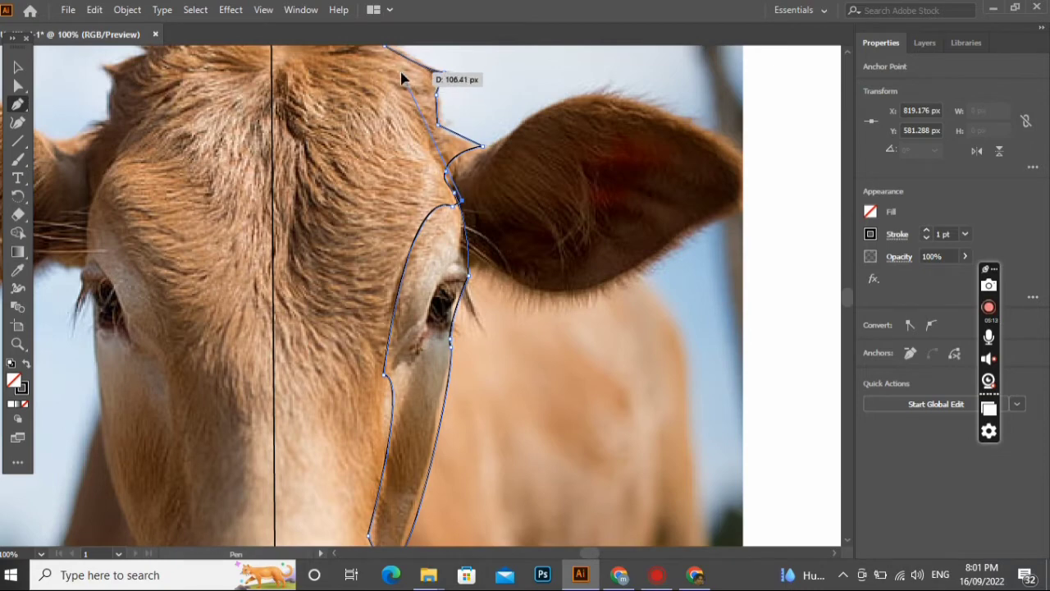
pyautogui.click(401, 73)
pyautogui.click(427, 142)
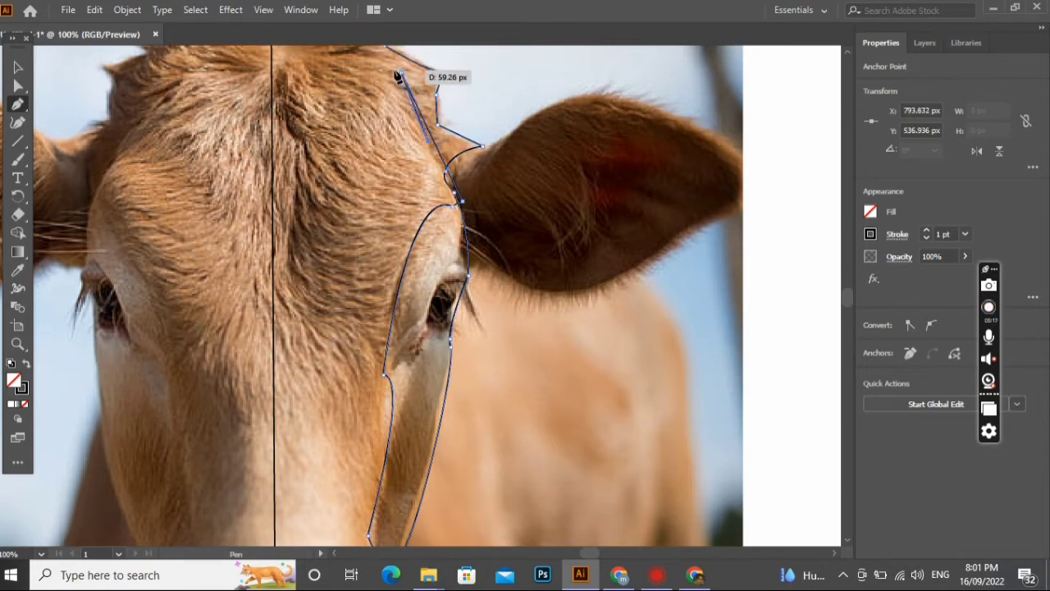
pyautogui.click(395, 73)
pyautogui.click(408, 139)
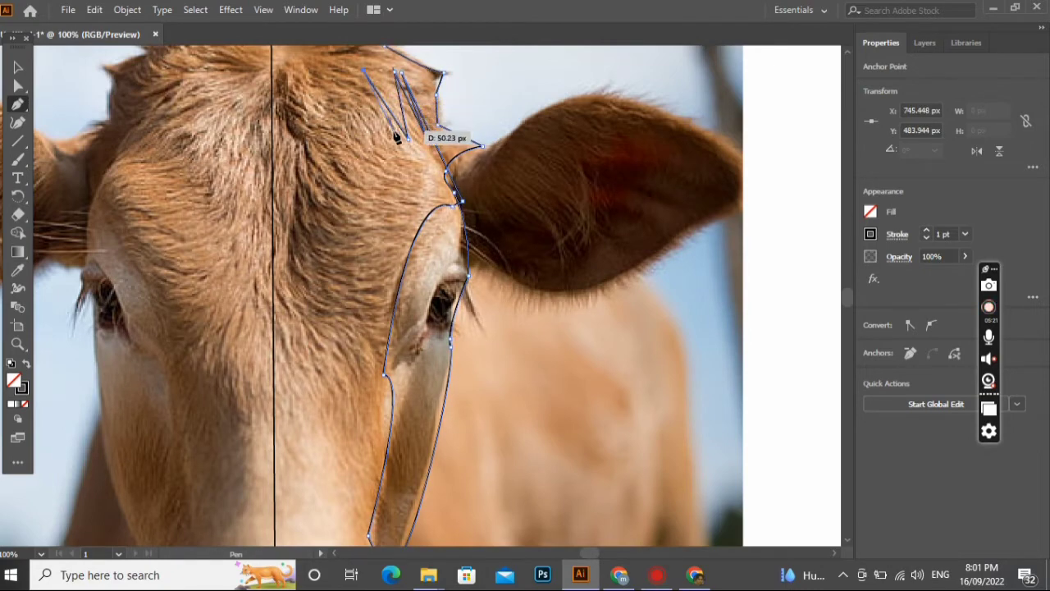
pyautogui.click(344, 66)
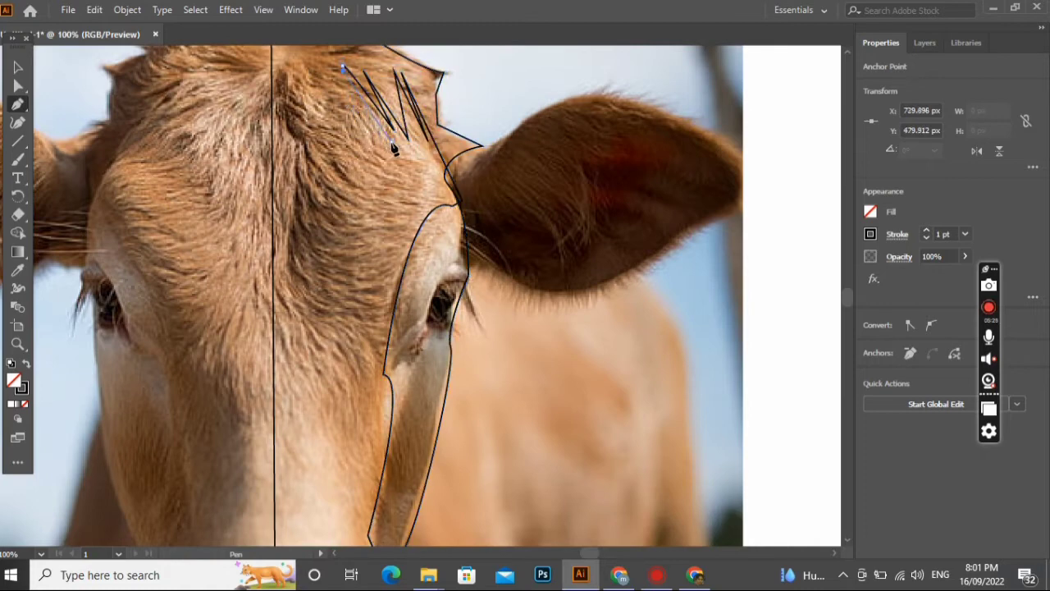
# Continue the zigzag hair strokes across the upper forehead toward the central line
pyautogui.click(391, 141)
pyautogui.click(326, 74)
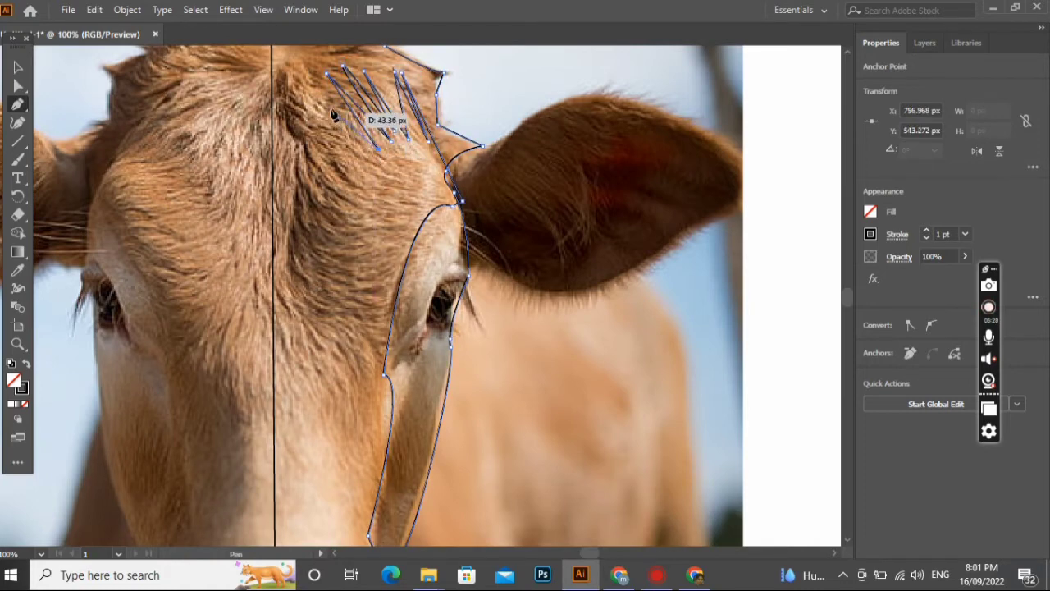
pyautogui.click(365, 156)
pyautogui.click(314, 78)
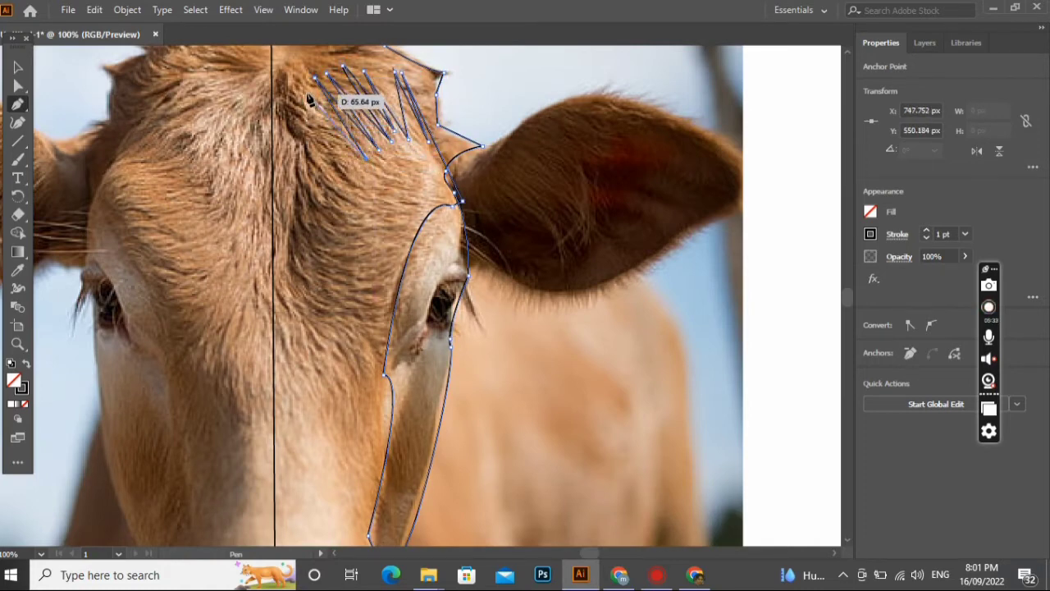
pyautogui.click(356, 158)
pyautogui.click(299, 107)
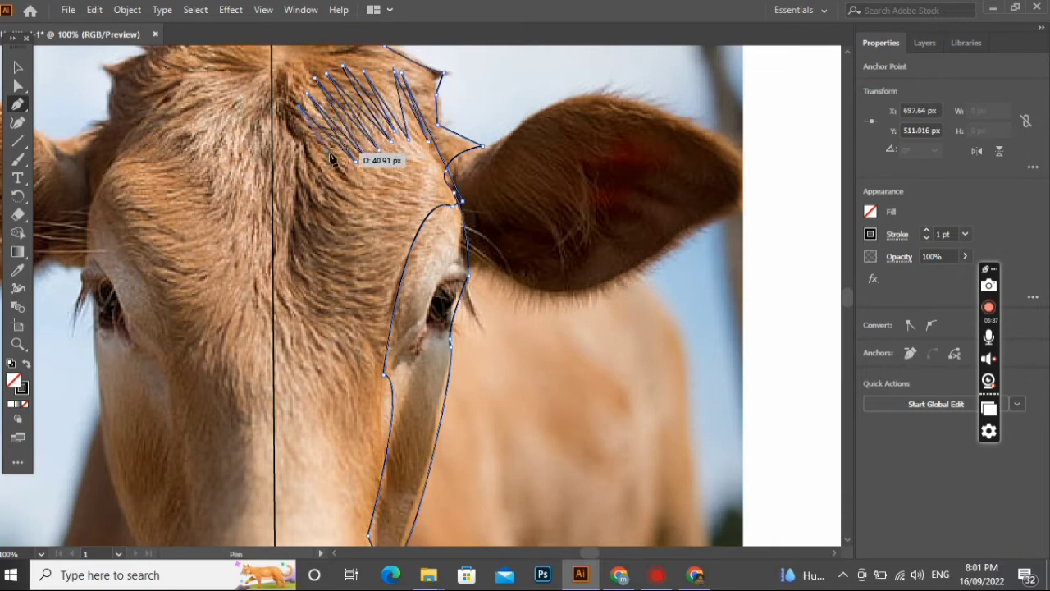
pyautogui.click(336, 190)
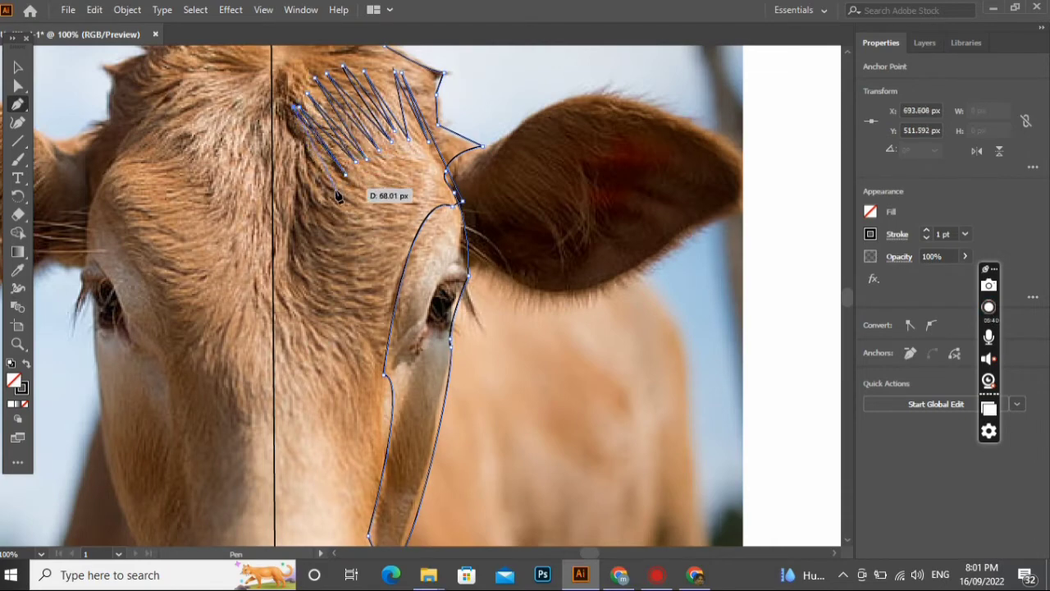
# Continue the zigzag strokes downward beside the central line to the middle of the forehead
pyautogui.click(279, 123)
pyautogui.click(328, 207)
pyautogui.click(288, 160)
pyautogui.click(325, 236)
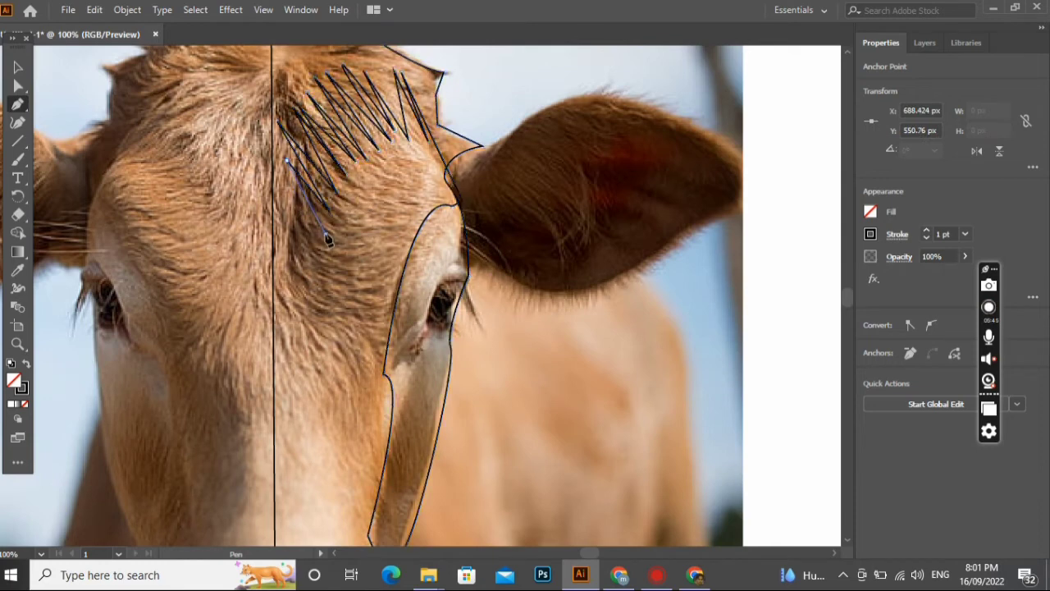
pyautogui.click(274, 164)
pyautogui.click(314, 244)
pyautogui.click(287, 214)
pyautogui.click(318, 275)
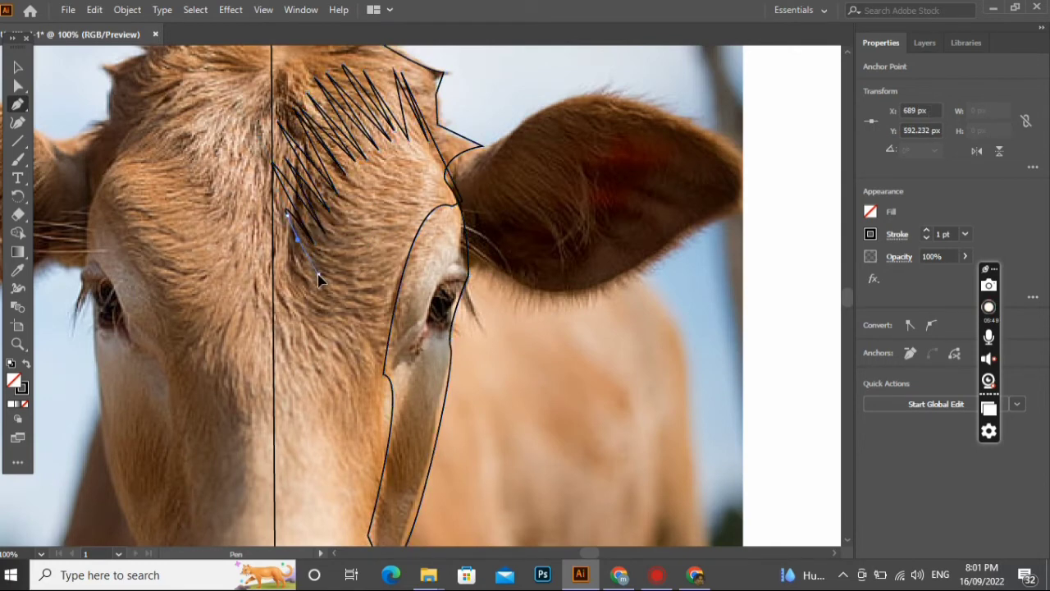
# Turn the zigzag back outward from the central line with taller strokes across the middle of the right forehead
pyautogui.click(329, 239)
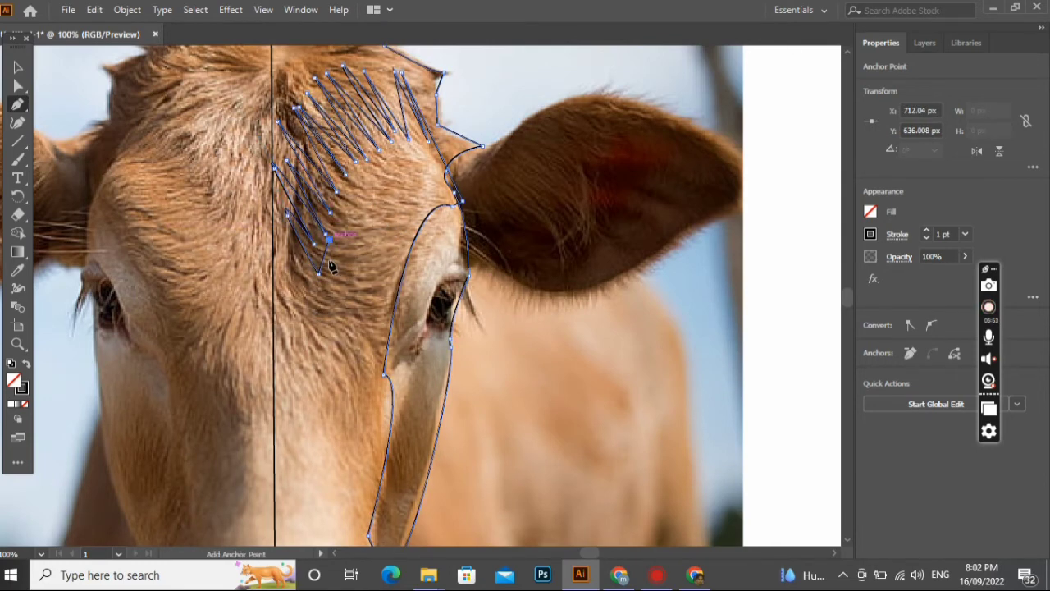
pyautogui.click(332, 275)
pyautogui.click(335, 196)
pyautogui.click(351, 259)
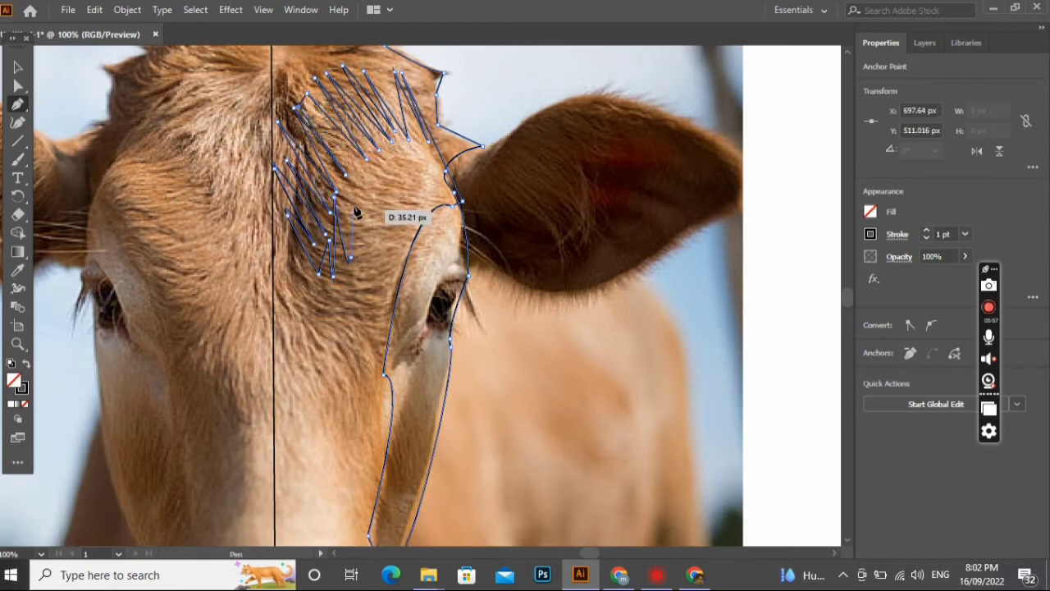
pyautogui.click(355, 162)
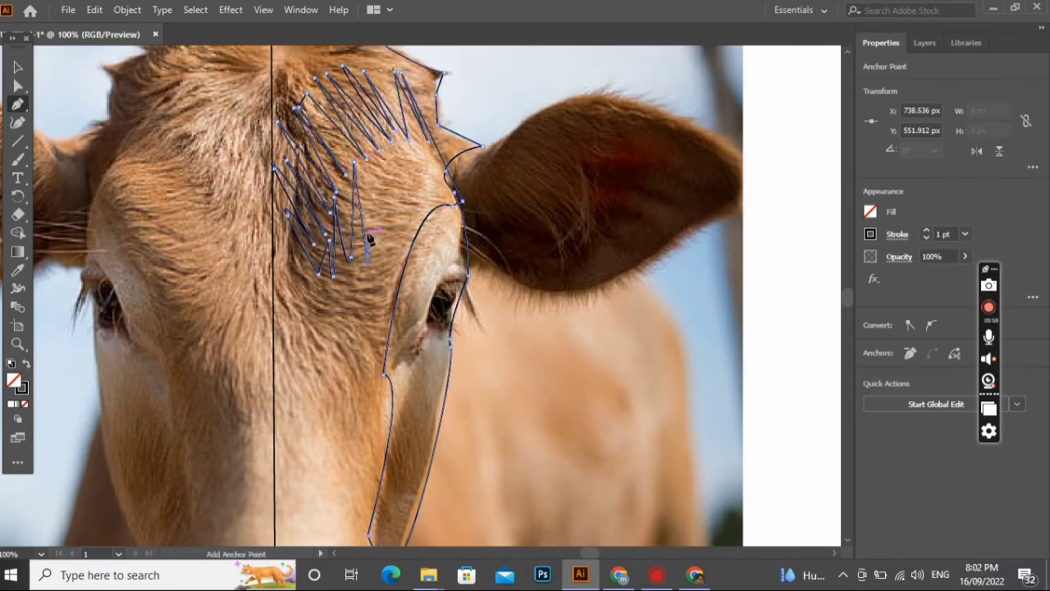
pyautogui.click(320, 122)
pyautogui.click(381, 243)
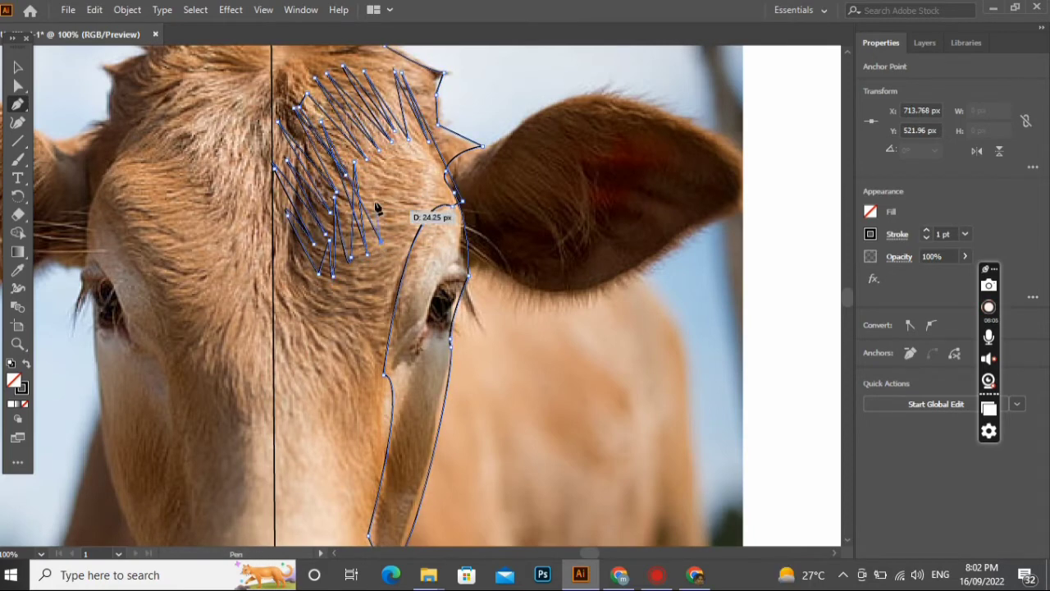
# Finish the zigzag with shorter pointed strokes reaching the edge of the right brow
pyautogui.click(362, 161)
pyautogui.click(387, 232)
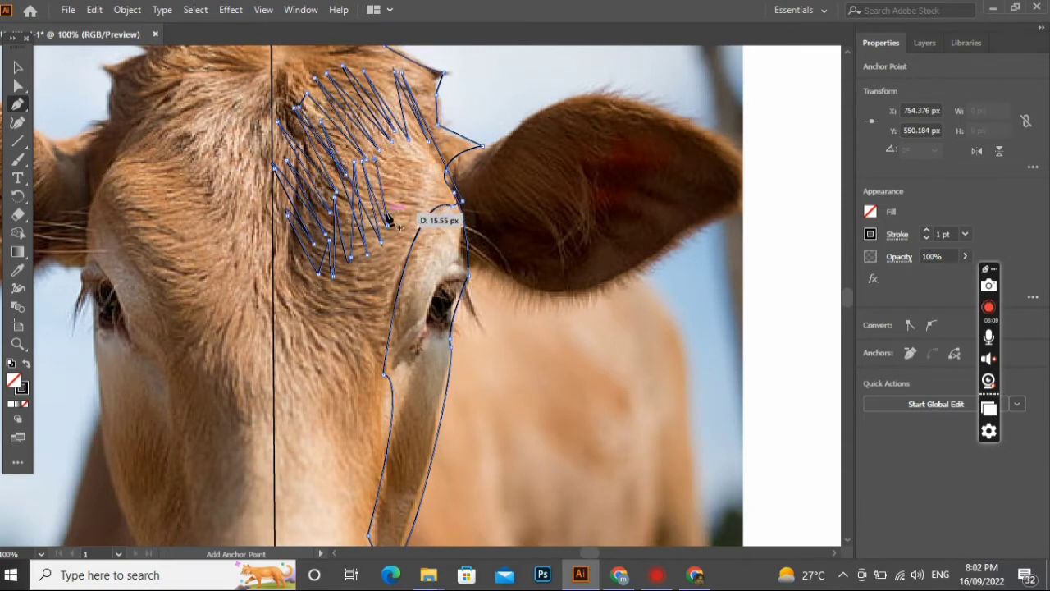
pyautogui.click(389, 151)
pyautogui.click(403, 221)
pyautogui.click(402, 147)
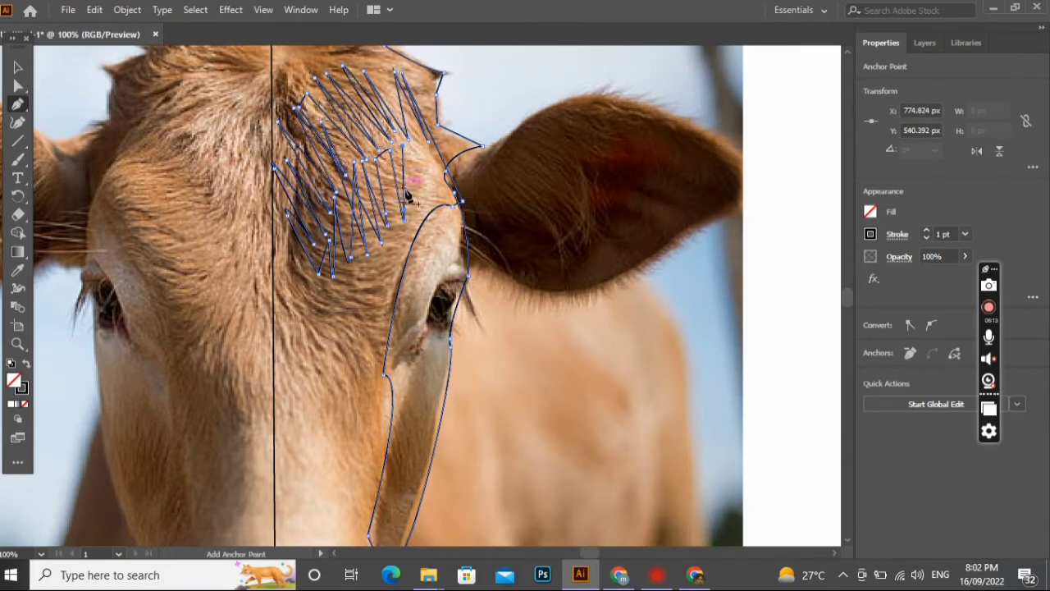
pyautogui.click(414, 191)
# Extend the path down along the brow and curve it across the lower forehead to the central line, ending in a corner anchor
pyautogui.click(387, 274)
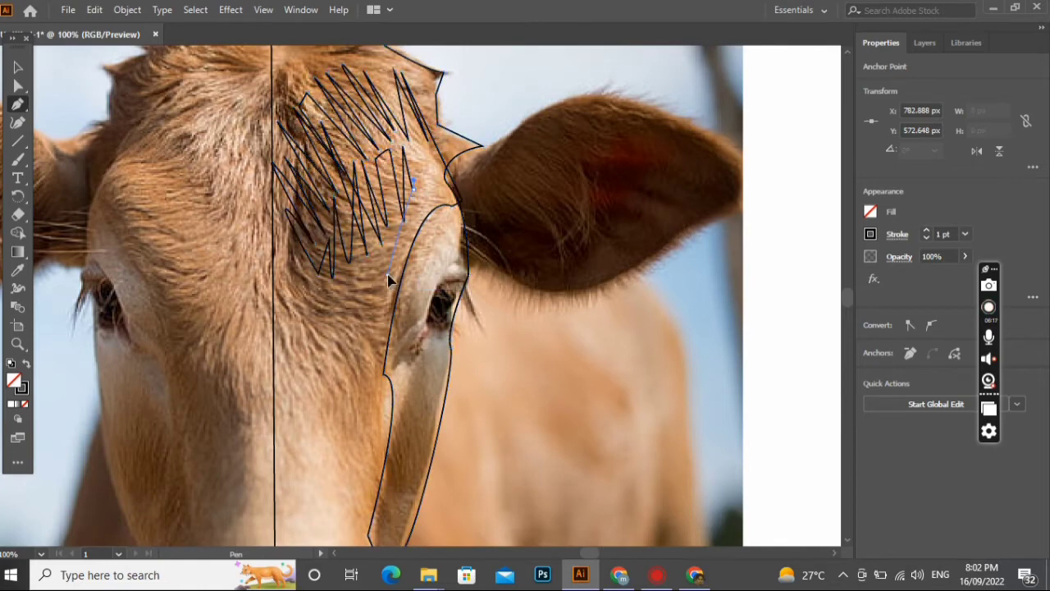
pyautogui.scroll(1, 314, 301)
pyautogui.scroll(-1, 313, 301)
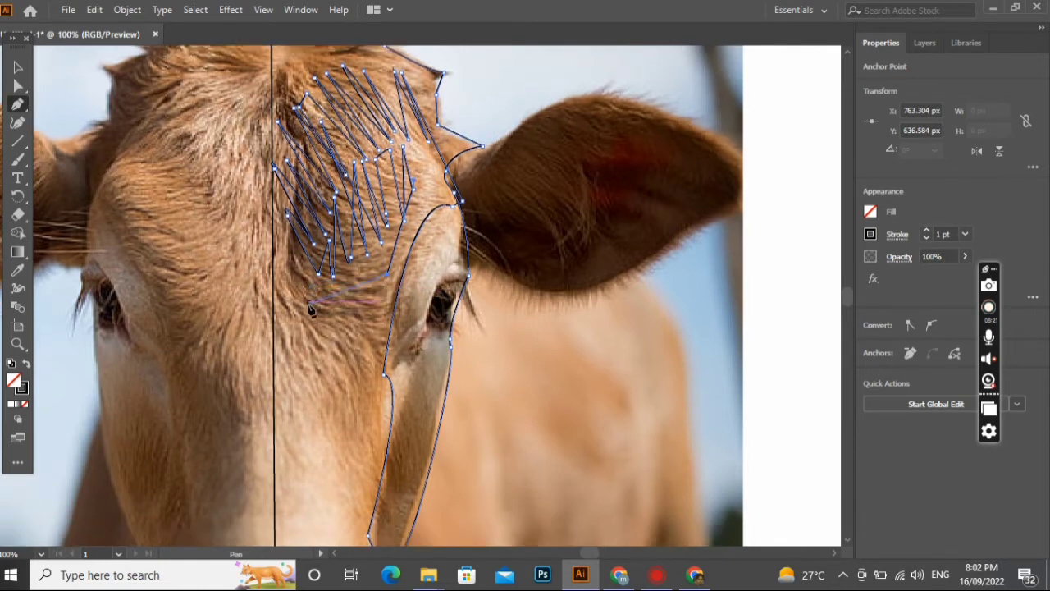
pyautogui.scroll(1, 310, 302)
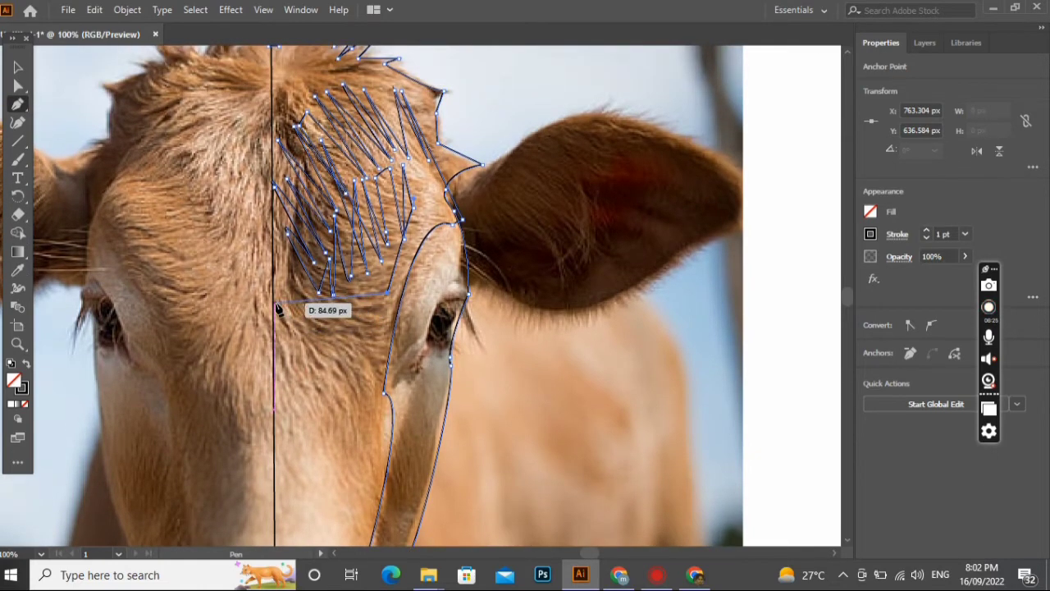
pyautogui.click(275, 302)
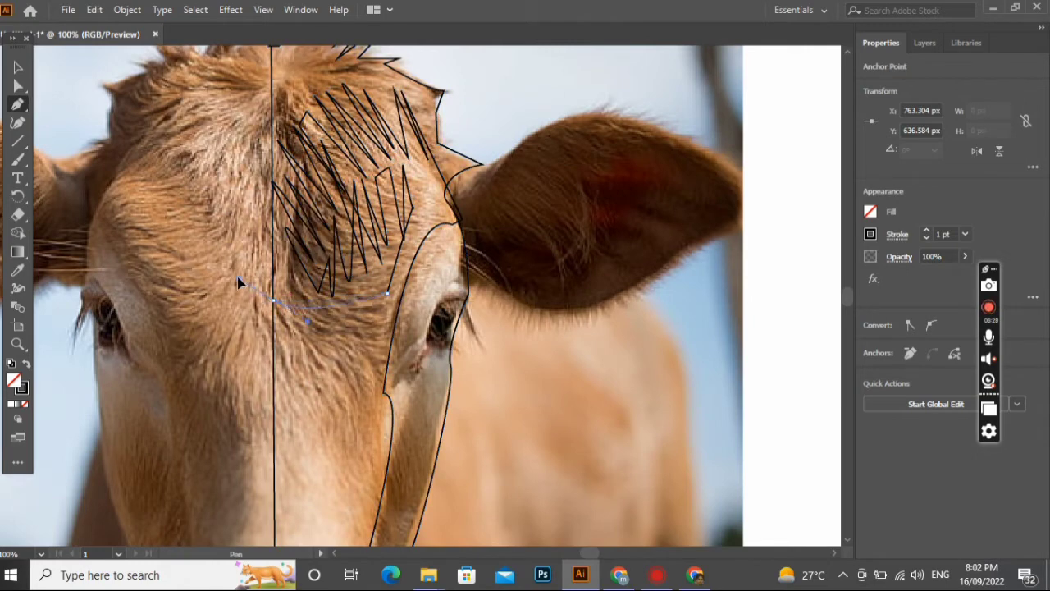
pyautogui.moveTo(226, 273); pyautogui.dragTo(224, 271)
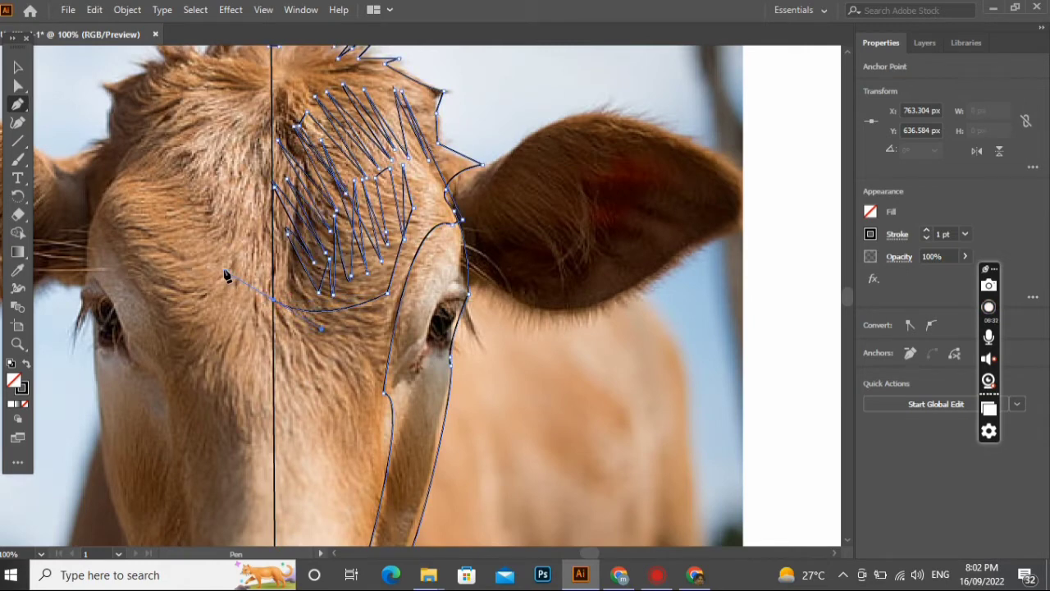
pyautogui.click(276, 302)
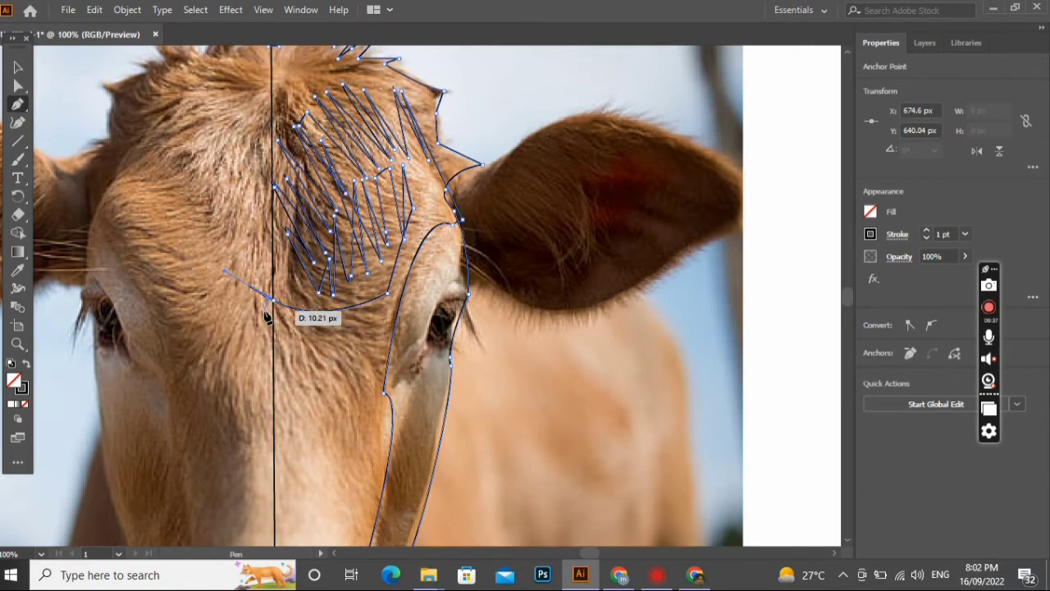
# Start a new nose-bridge path on the central line below the forehead curve, across to the brow and down the inner cheek to above the muzzle
pyautogui.scroll(-1, 265, 316)
pyautogui.scroll(-3, 265, 316)
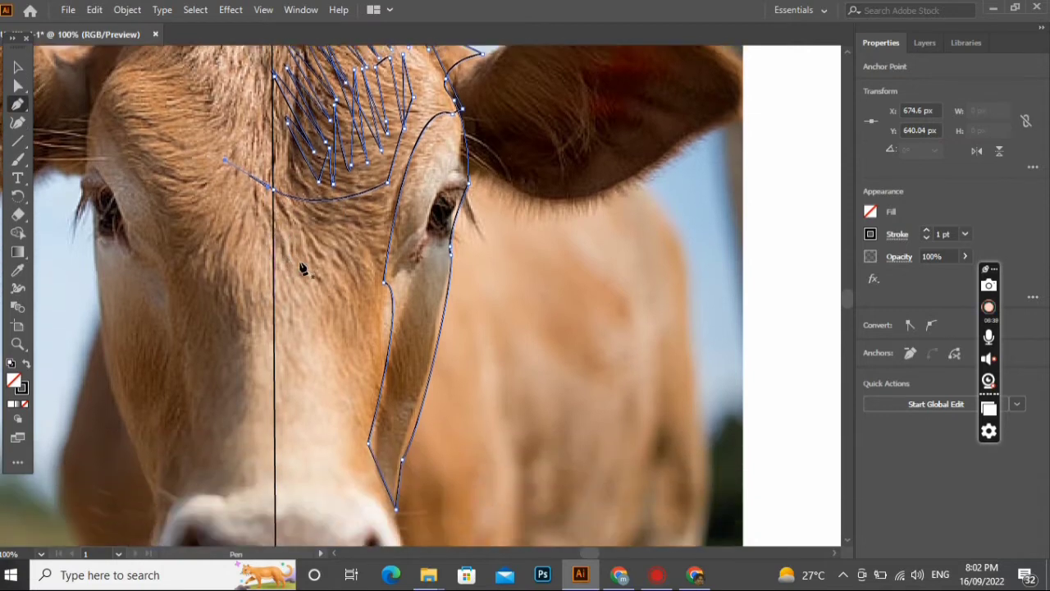
pyautogui.click(274, 215)
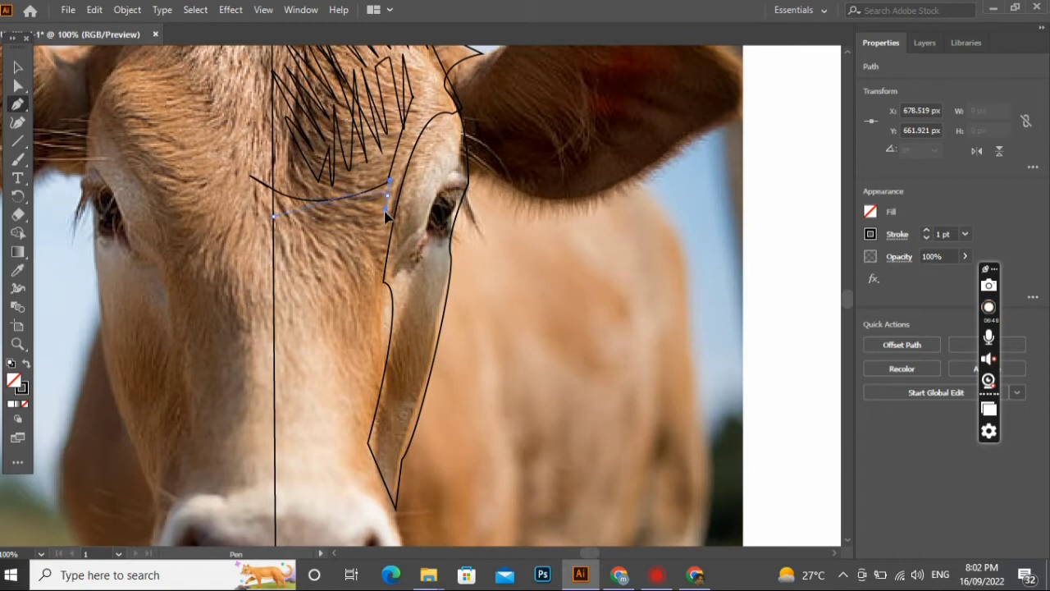
pyautogui.moveTo(382, 197); pyautogui.dragTo(383, 203)
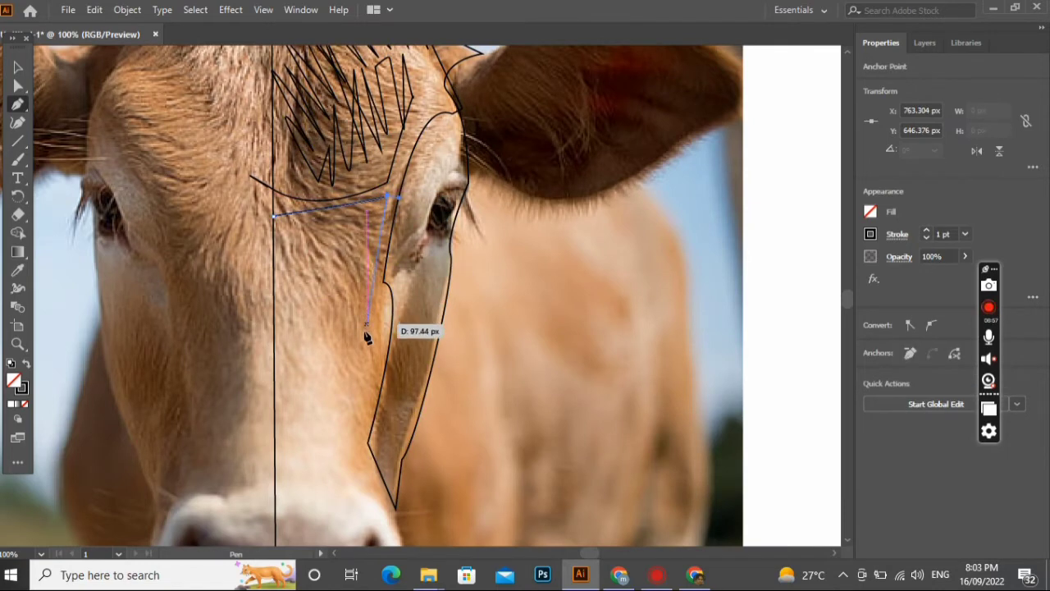
pyautogui.moveTo(355, 452); pyautogui.dragTo(331, 451)
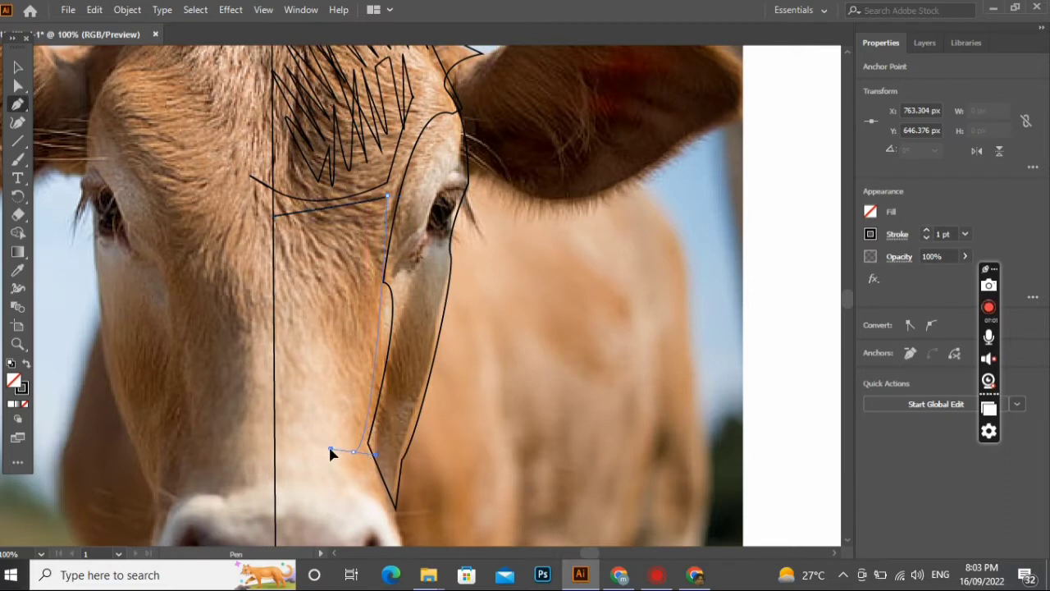
pyautogui.click(354, 452)
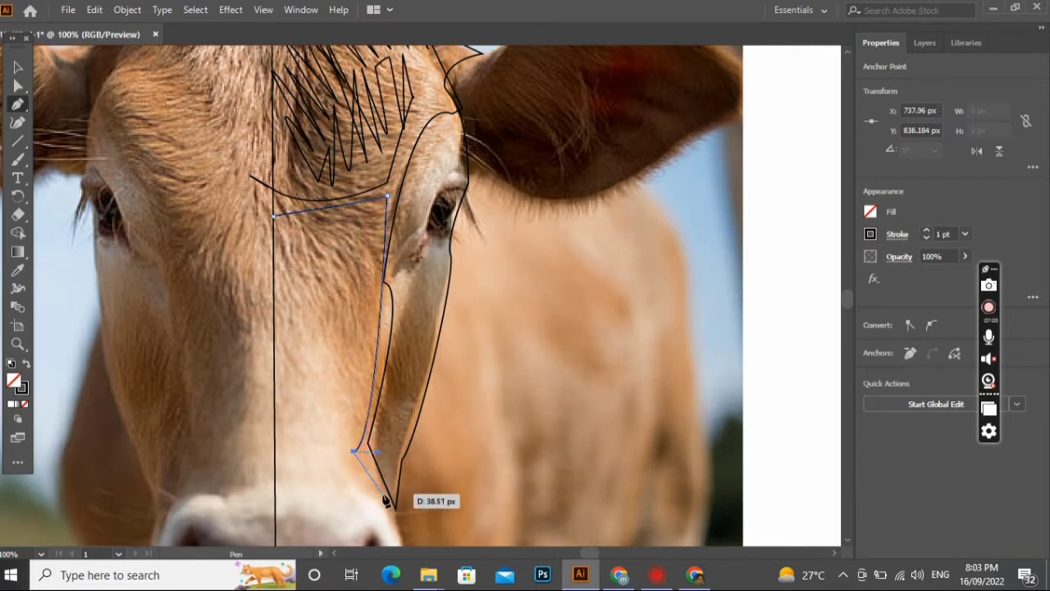
# Extend the nose-bridge path in a curve down the muzzle's outer side to its lower right corner
pyautogui.scroll(-3, 386, 476)
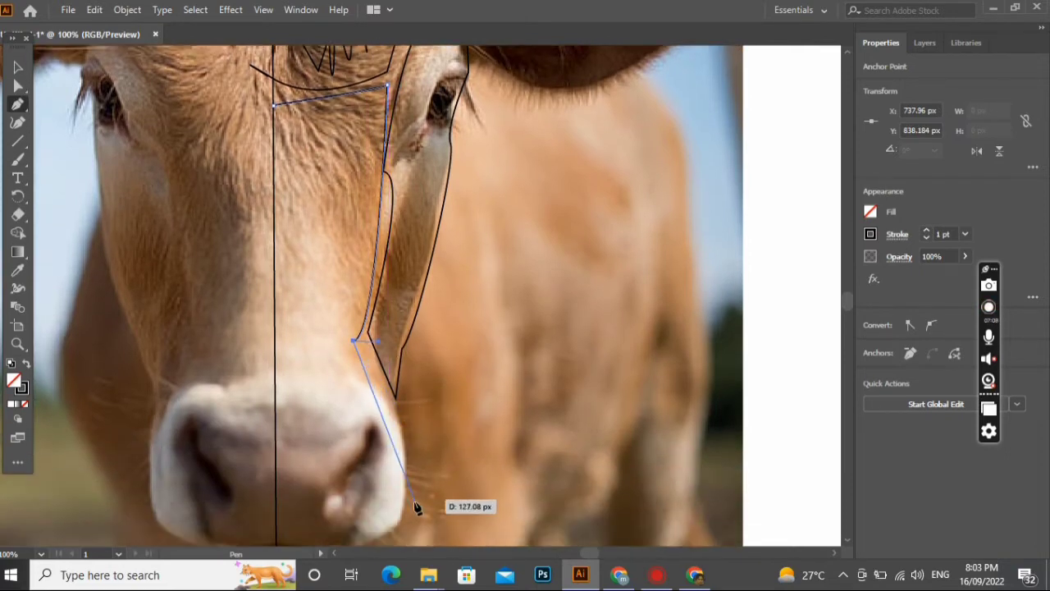
pyautogui.moveTo(398, 524); pyautogui.dragTo(339, 532)
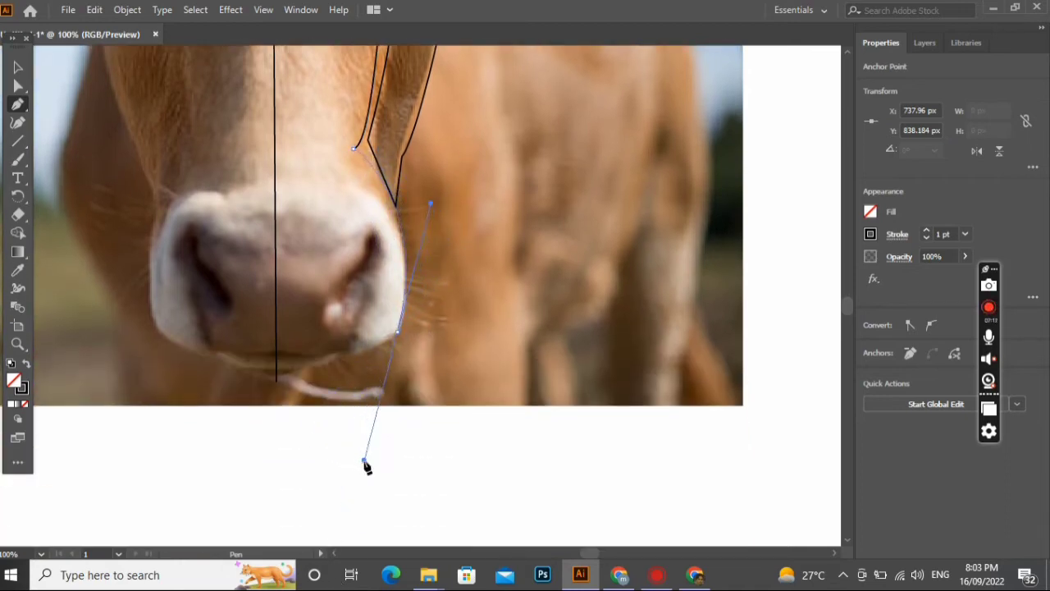
pyautogui.moveTo(364, 462); pyautogui.dragTo(364, 461)
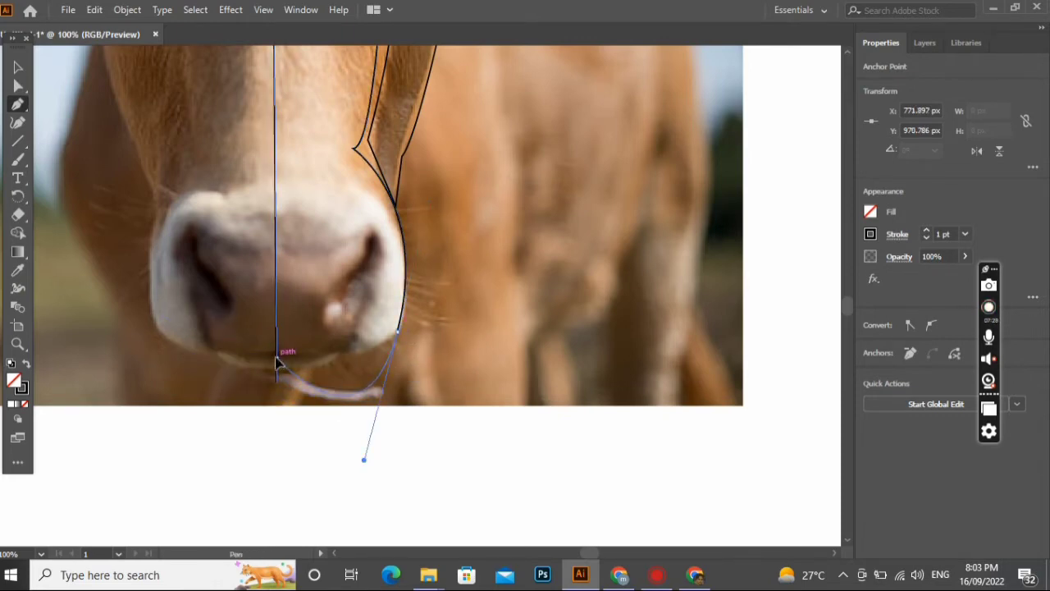
pyautogui.moveTo(277, 359); pyautogui.dragTo(222, 359)
pyautogui.moveTo(180, 422); pyautogui.dragTo(146, 399)
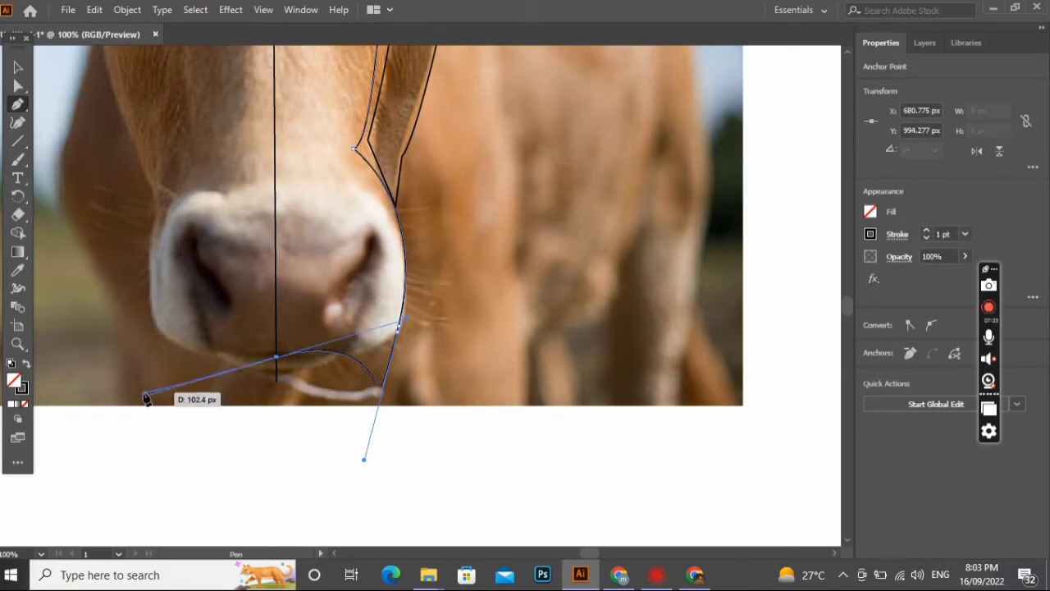
pyautogui.hotkey('ctrl', 'z')
# Curve the path along the underside of the muzzle to the central line, end it in a corner anchor and finish the path
pyautogui.click(398, 330)
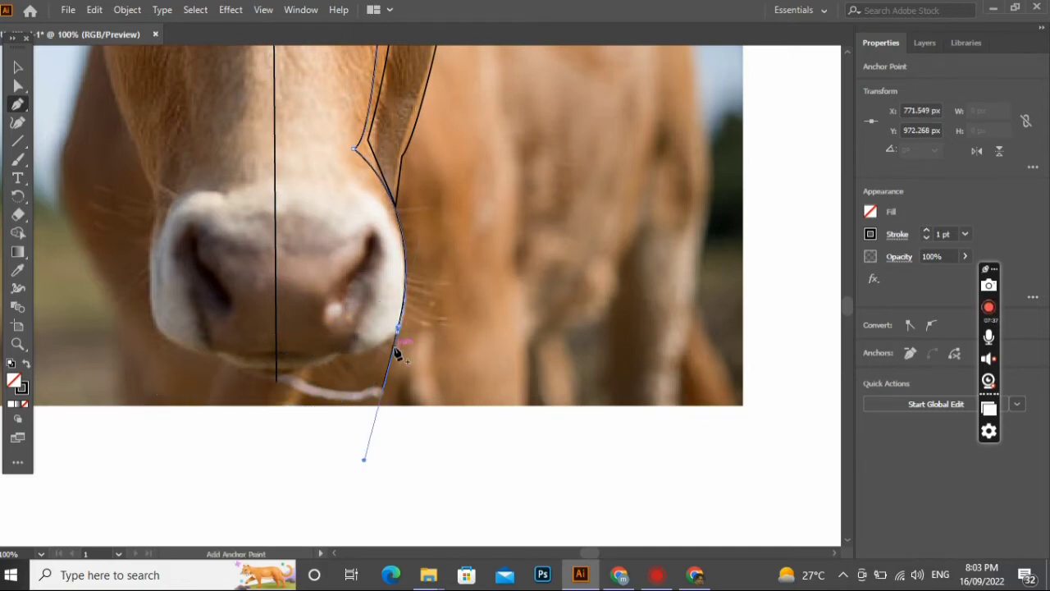
pyautogui.moveTo(277, 359); pyautogui.dragTo(194, 342)
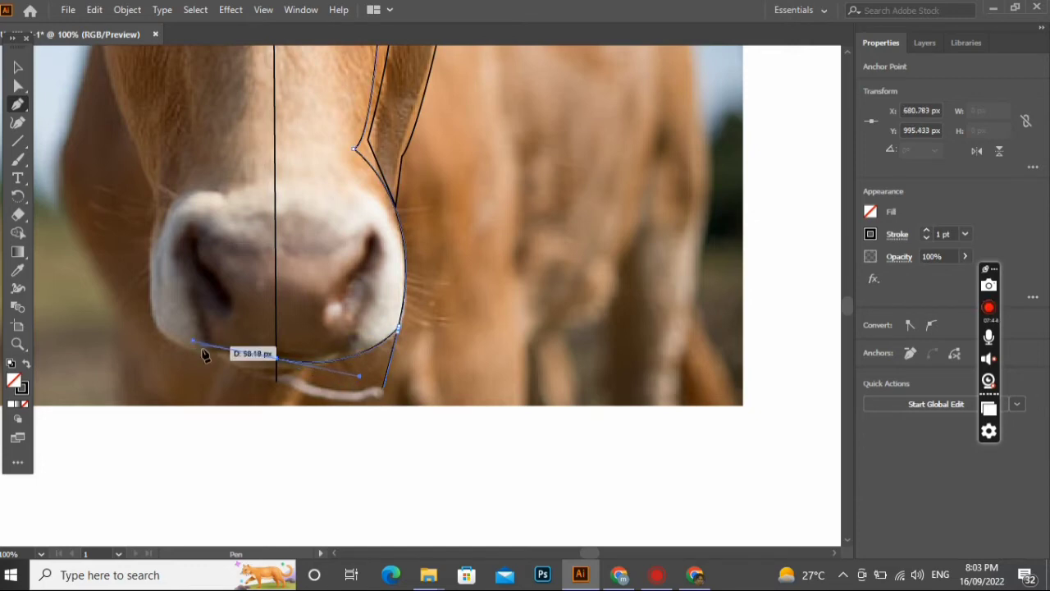
pyautogui.click(277, 358)
pyautogui.scroll(5, 283, 382)
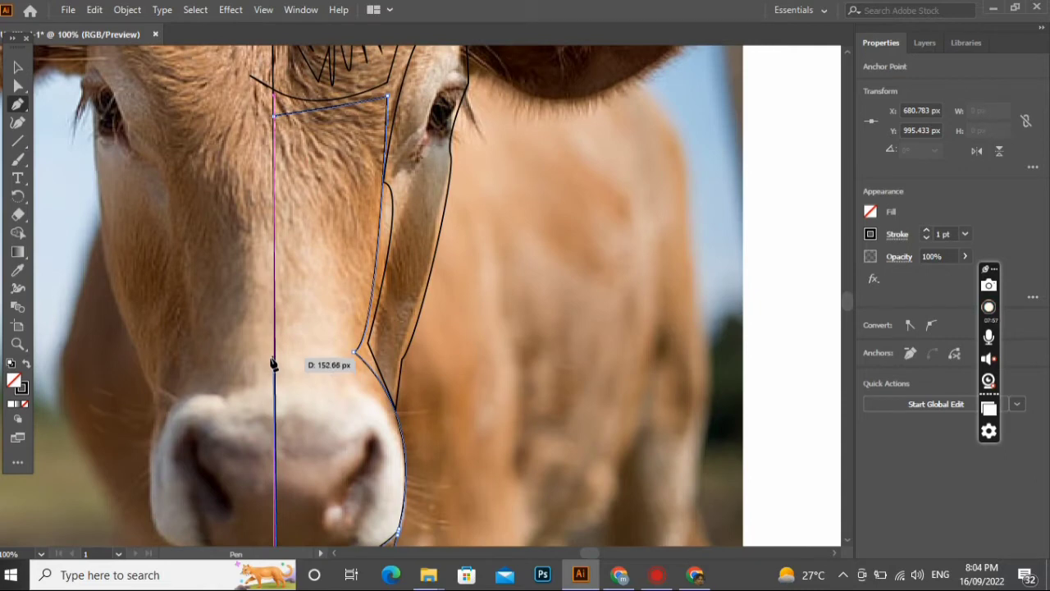
pyautogui.press('Escape')
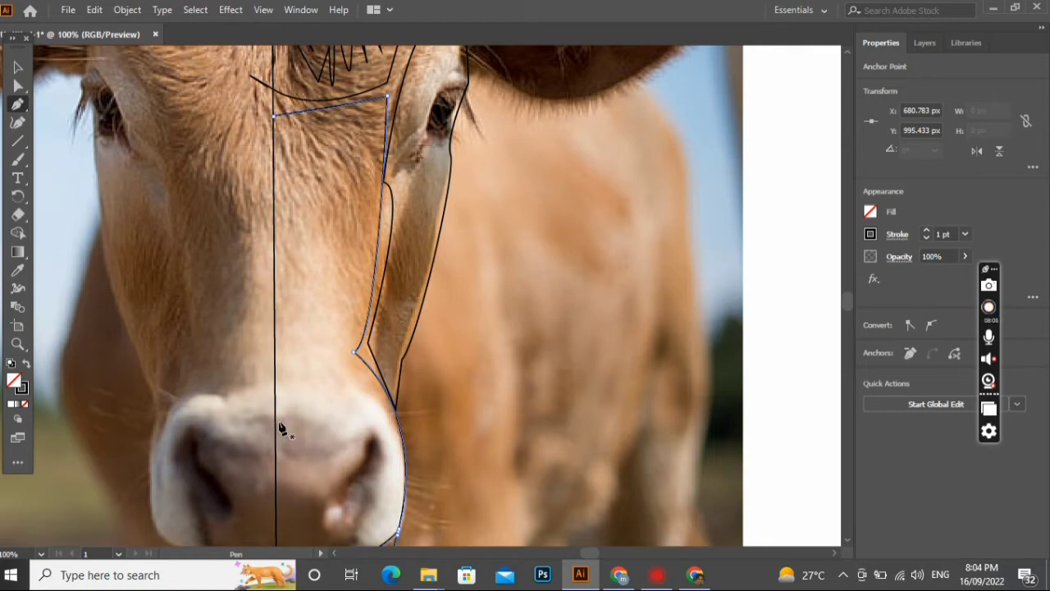
# Draw a separate curve from the central line just above the muzzle to the muzzle's right edge, ending in a corner anchor
pyautogui.click(278, 375)
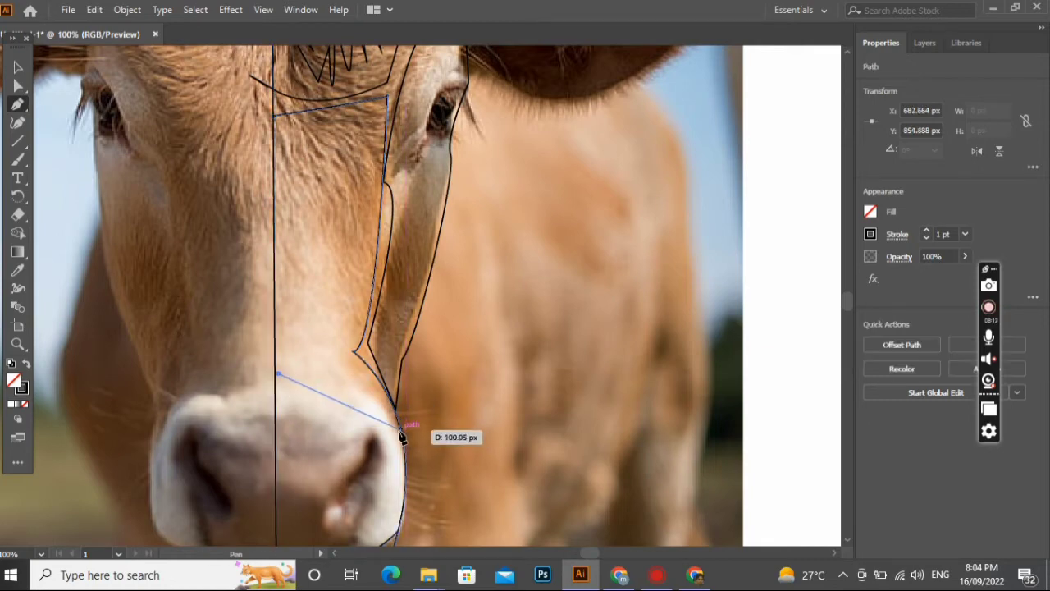
pyautogui.moveTo(400, 429); pyautogui.dragTo(418, 491)
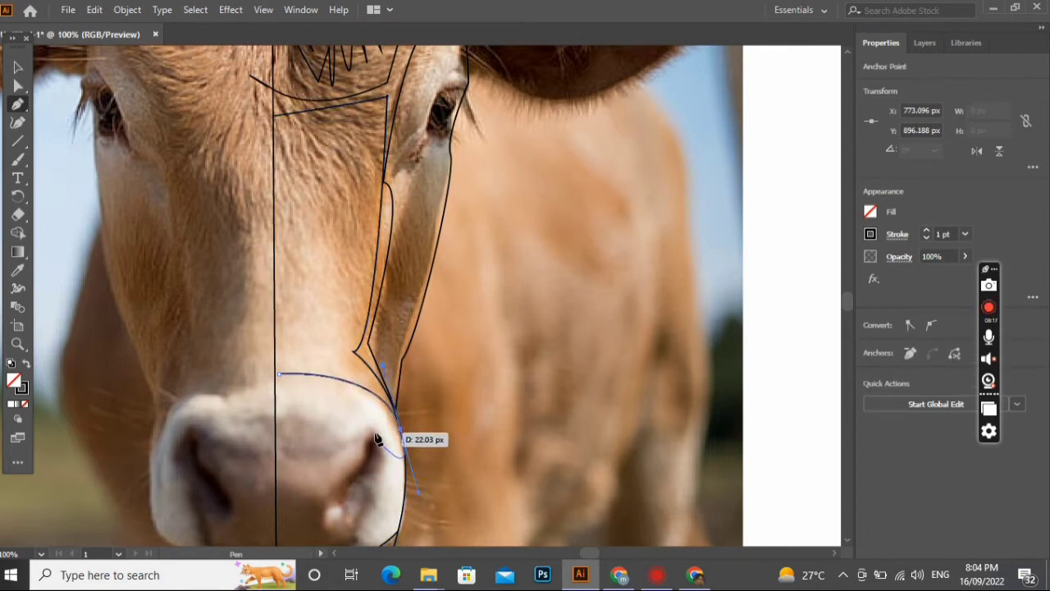
pyautogui.click(401, 430)
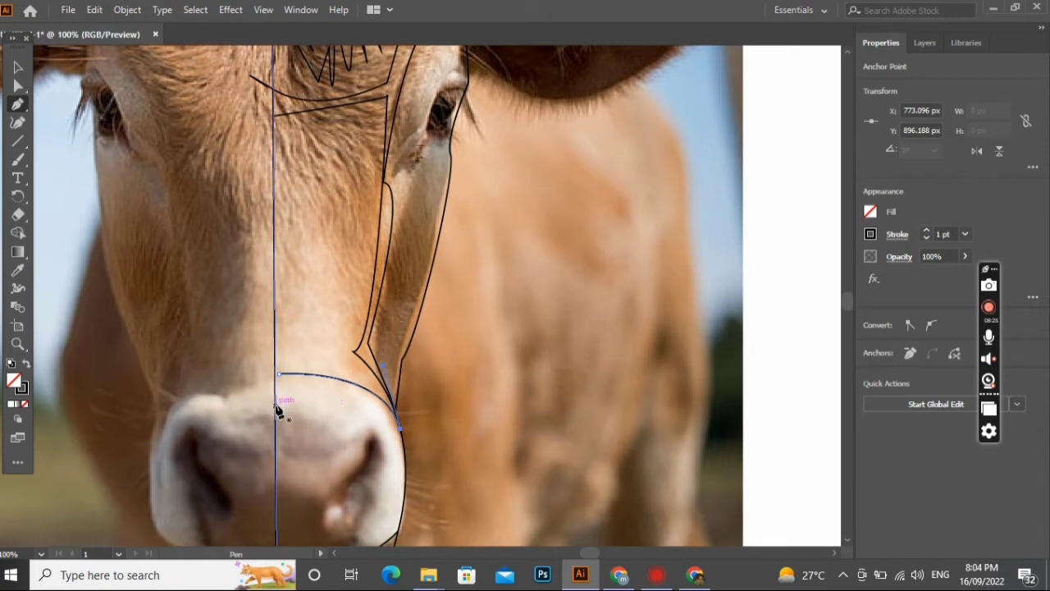
# Trace the muzzle's right half from the central line over its top to the lower corner and back along the mouth to the central line
pyautogui.click(277, 402)
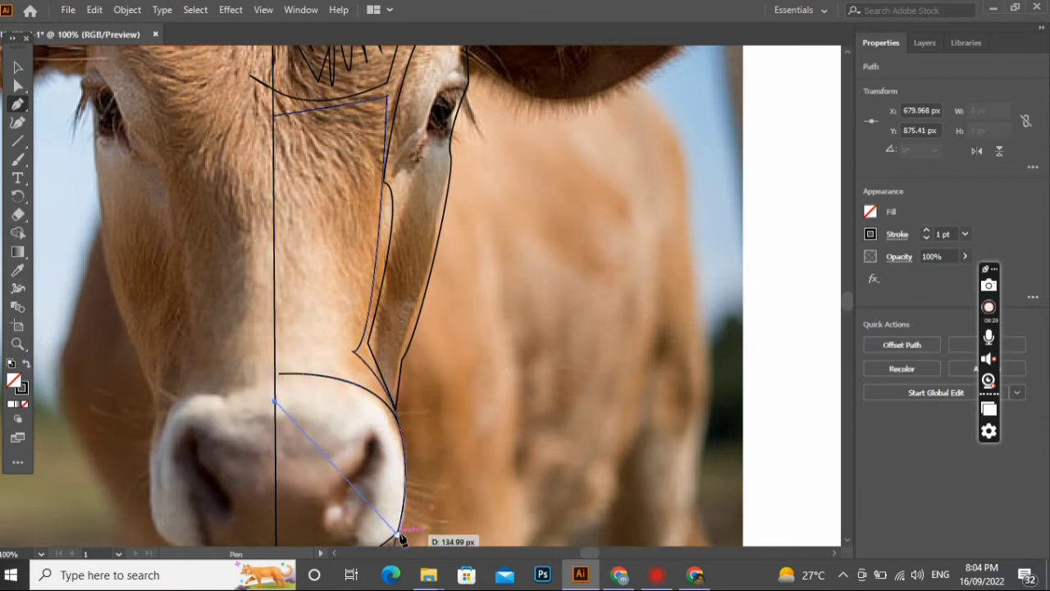
pyautogui.moveTo(400, 530); pyautogui.dragTo(378, 374)
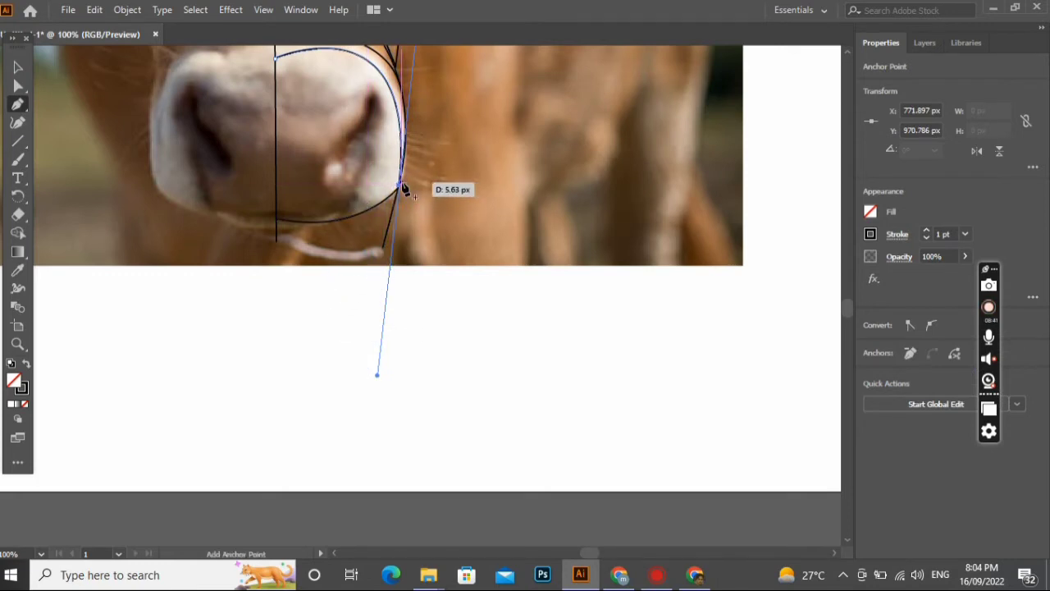
pyautogui.click(395, 185)
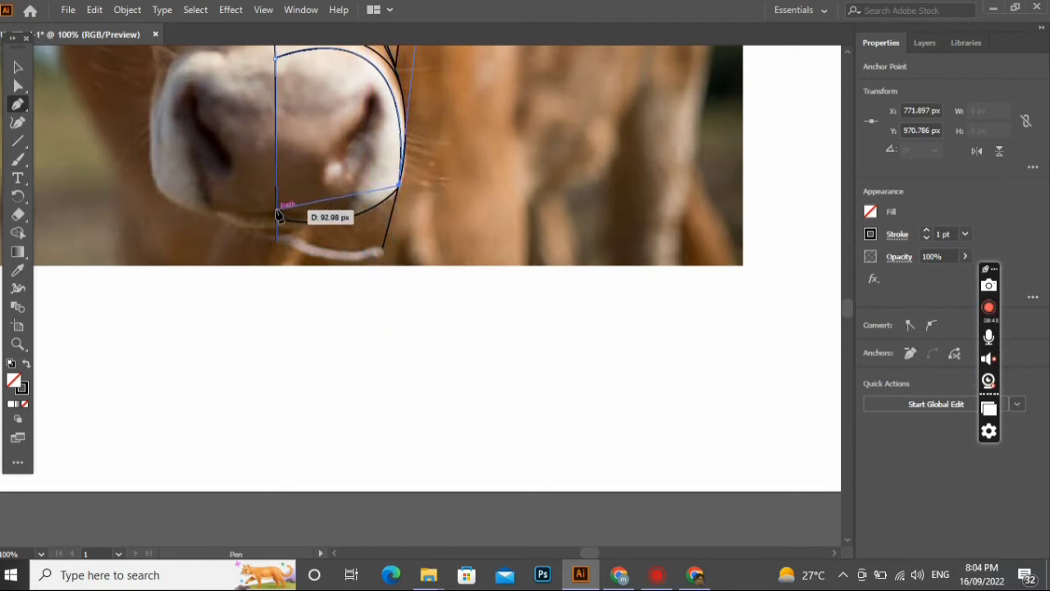
pyautogui.moveTo(277, 210); pyautogui.dragTo(220, 199)
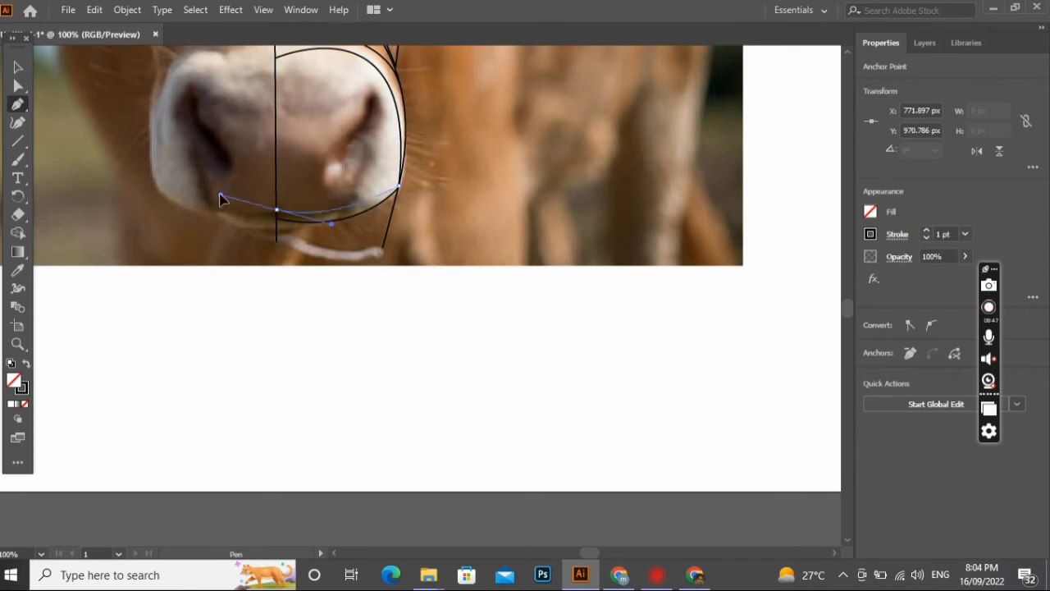
pyautogui.click(277, 210)
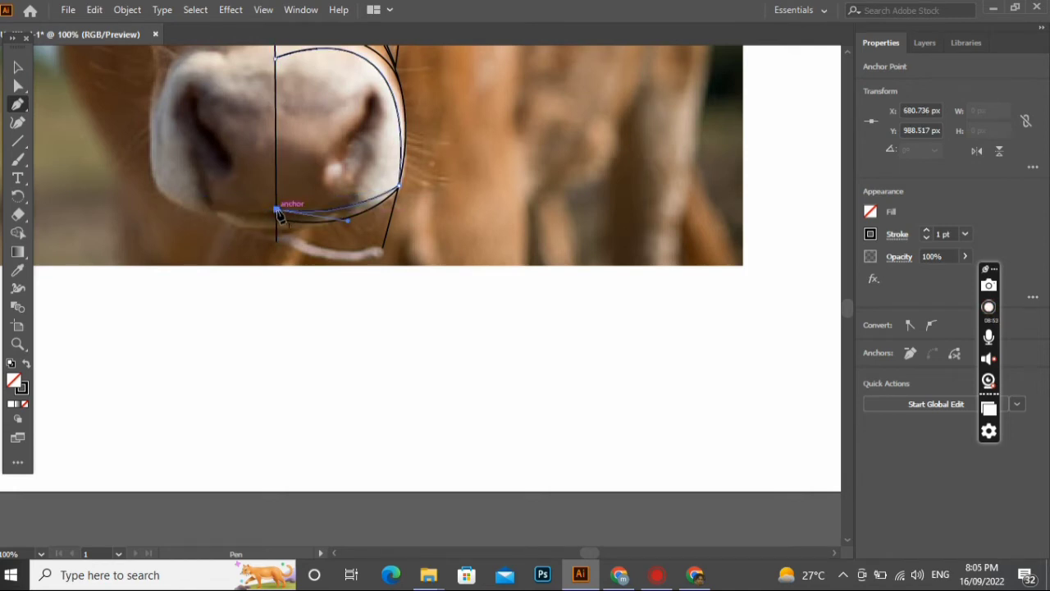
pyautogui.scroll(2, 251, 223)
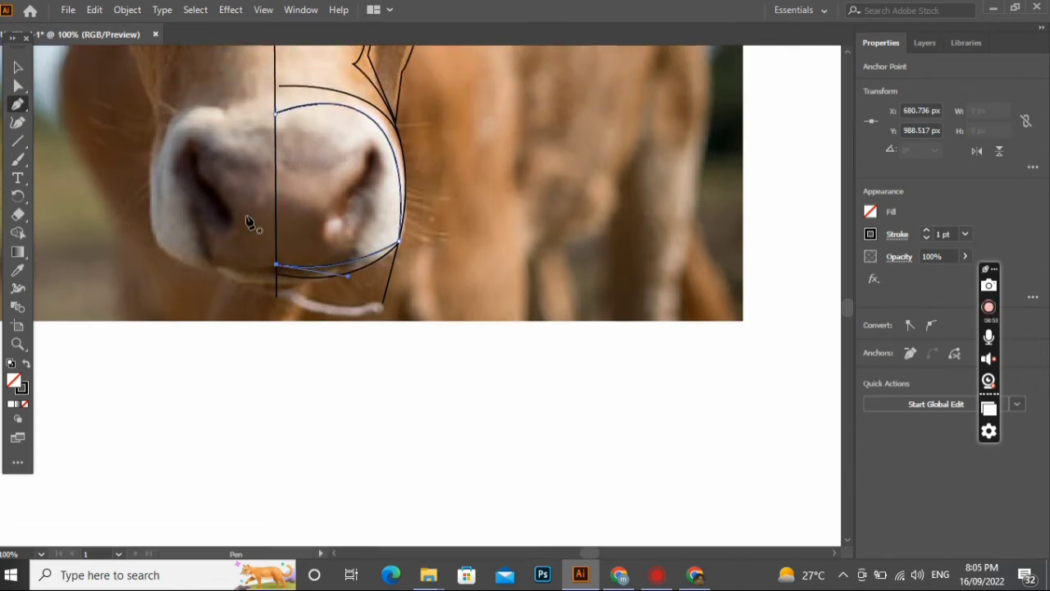
# Trace the right nostril as a closed curved shape with a pointed inner lower corner
pyautogui.click(371, 144)
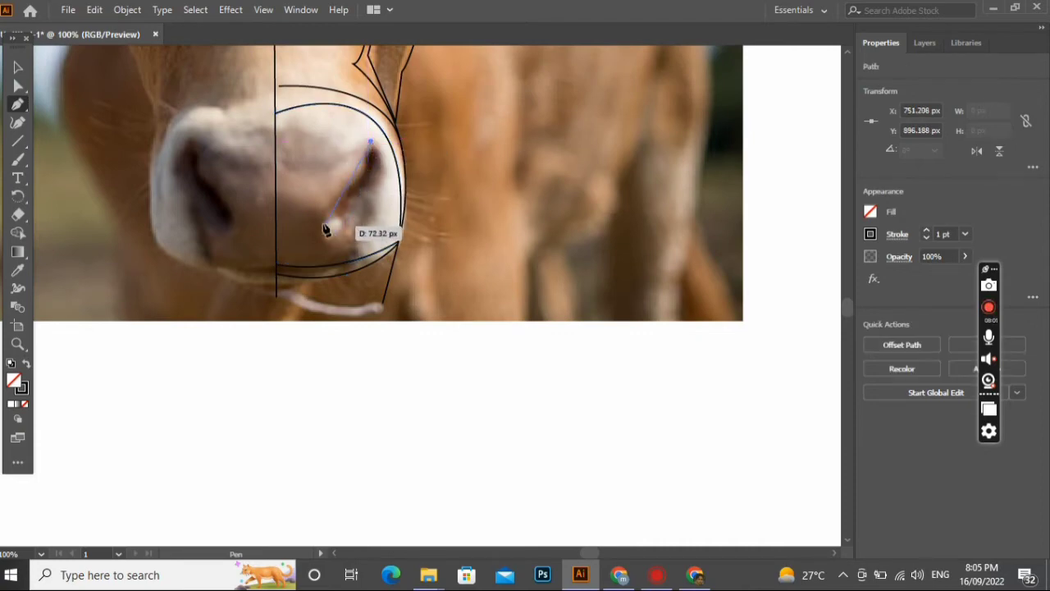
pyautogui.moveTo(281, 222); pyautogui.dragTo(280, 224)
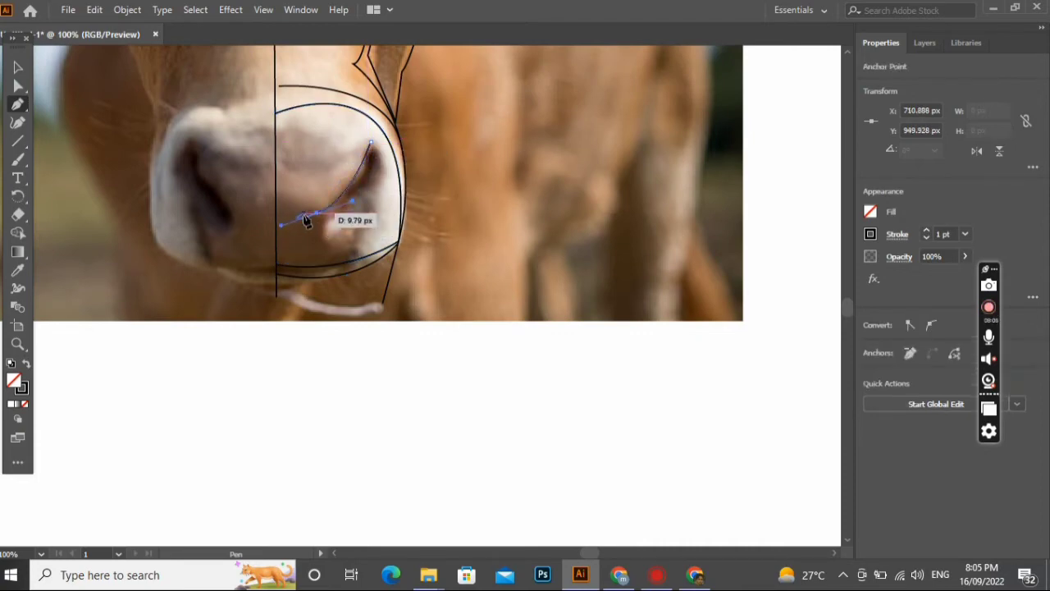
pyautogui.click(317, 214)
pyautogui.moveTo(375, 216); pyautogui.dragTo(383, 212)
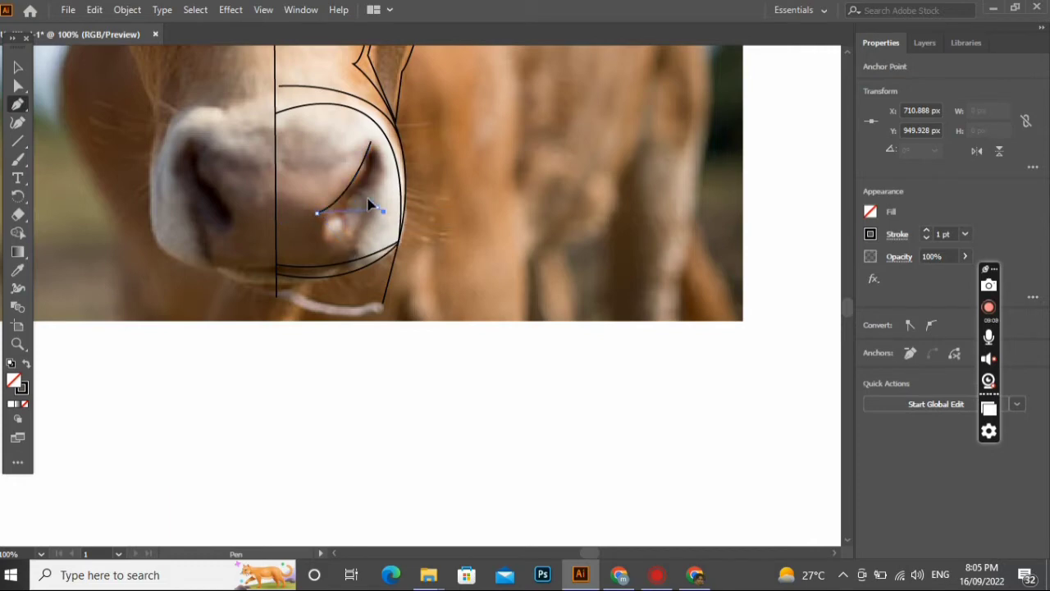
pyautogui.moveTo(419, 152); pyautogui.dragTo(420, 148)
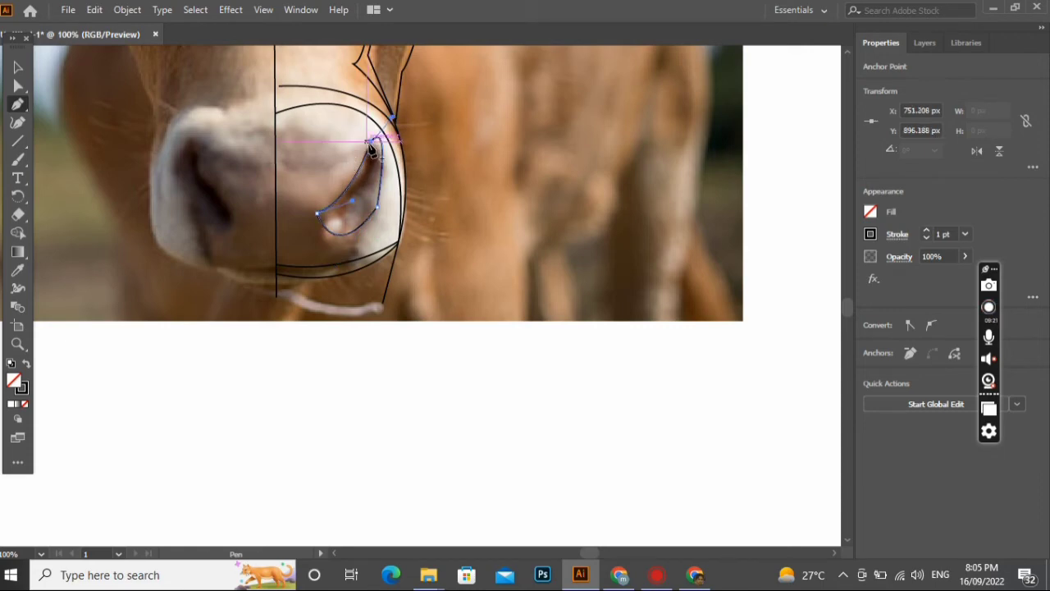
pyautogui.click(371, 146)
# Trace a closed nose shape inside the muzzle outline, running from the central line around the nostril and back along the mouth
pyautogui.scroll(3, 246, 273)
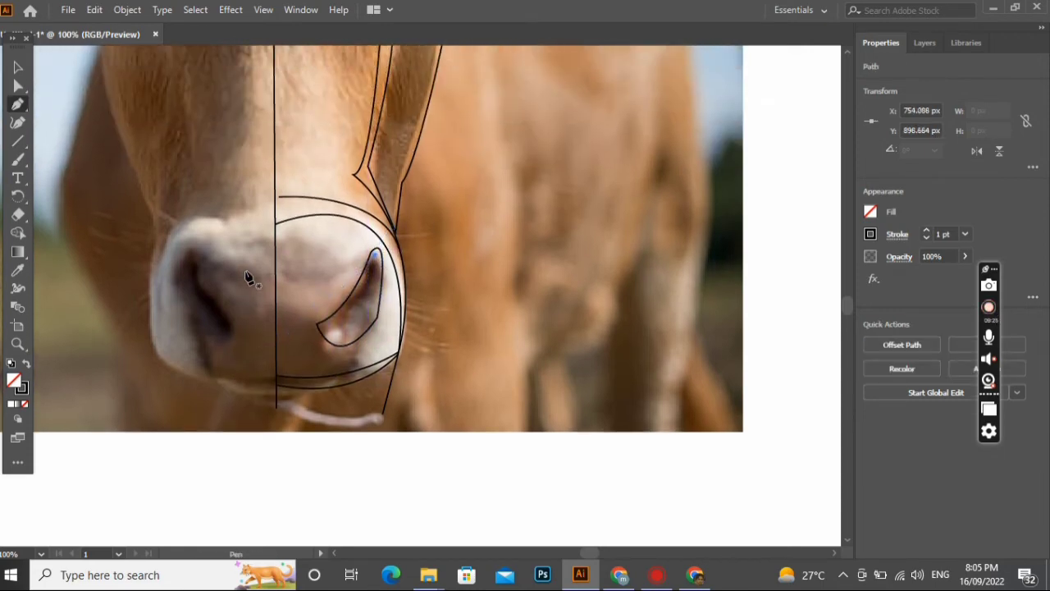
pyautogui.scroll(2, 246, 277)
pyautogui.click(278, 312)
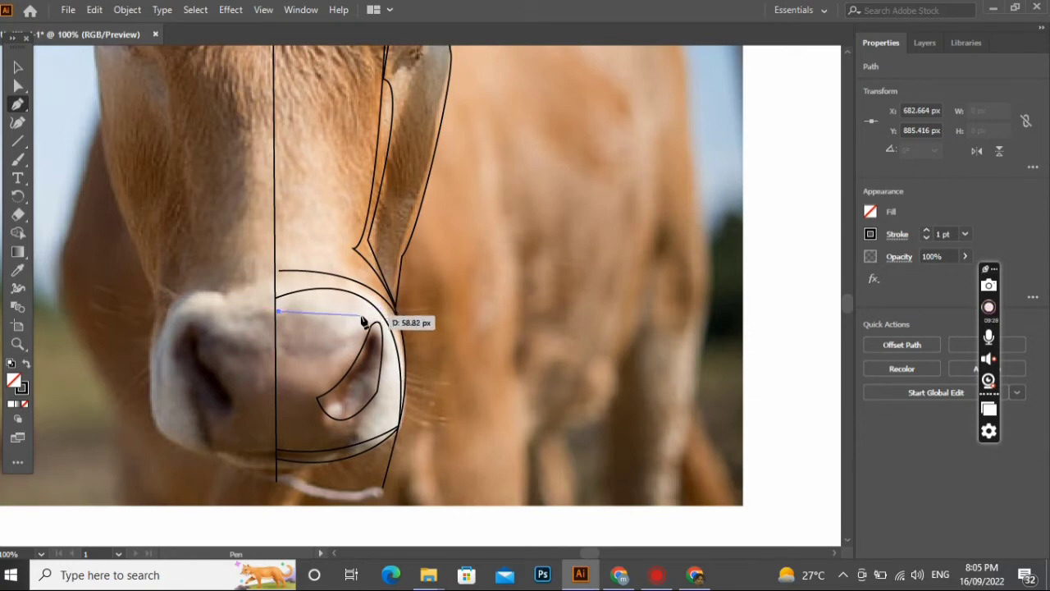
pyautogui.moveTo(361, 311); pyautogui.dragTo(258, 398)
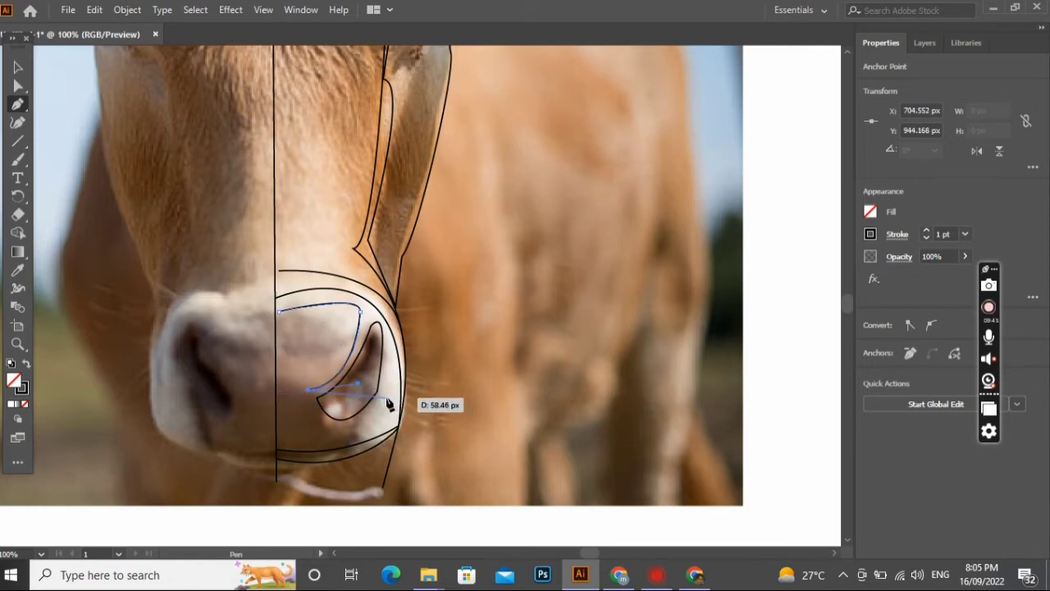
pyautogui.moveTo(387, 398); pyautogui.dragTo(394, 307)
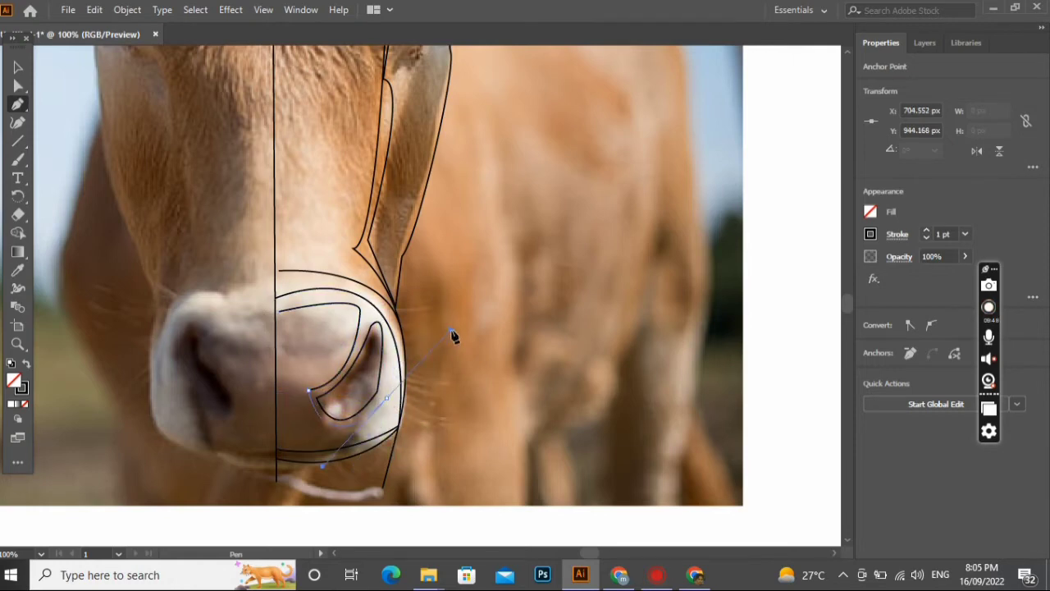
pyautogui.moveTo(454, 336); pyautogui.dragTo(453, 336)
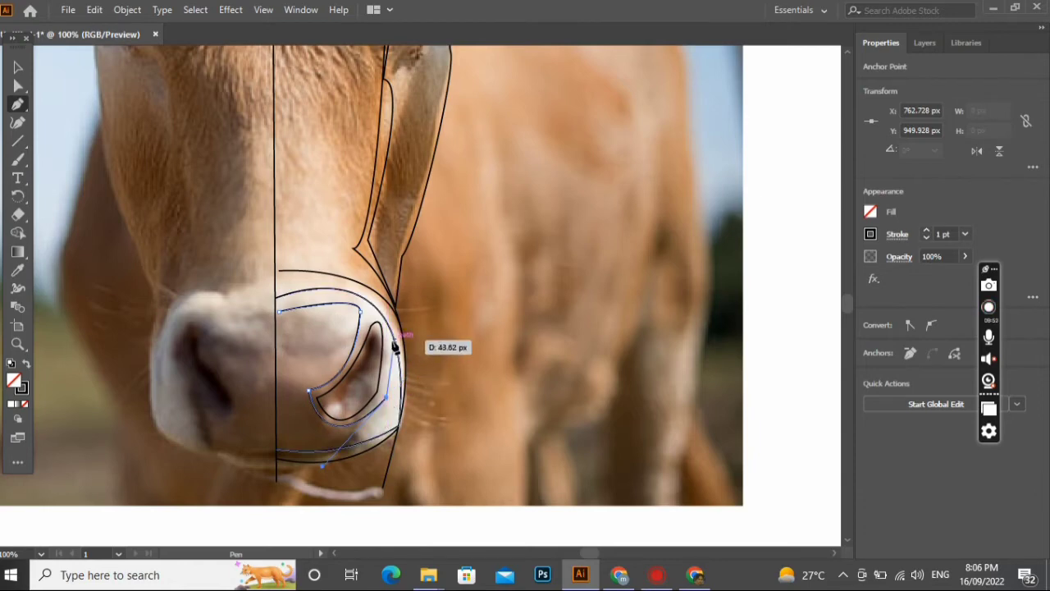
pyautogui.click(389, 344)
pyautogui.moveTo(402, 371); pyautogui.dragTo(282, 319)
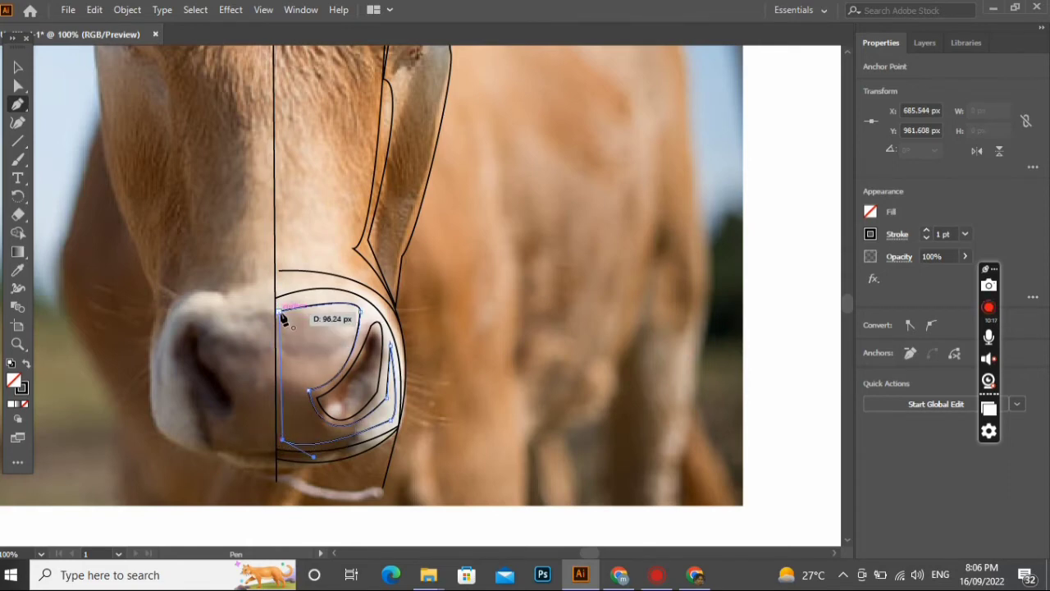
pyautogui.scroll(10, 291, 328)
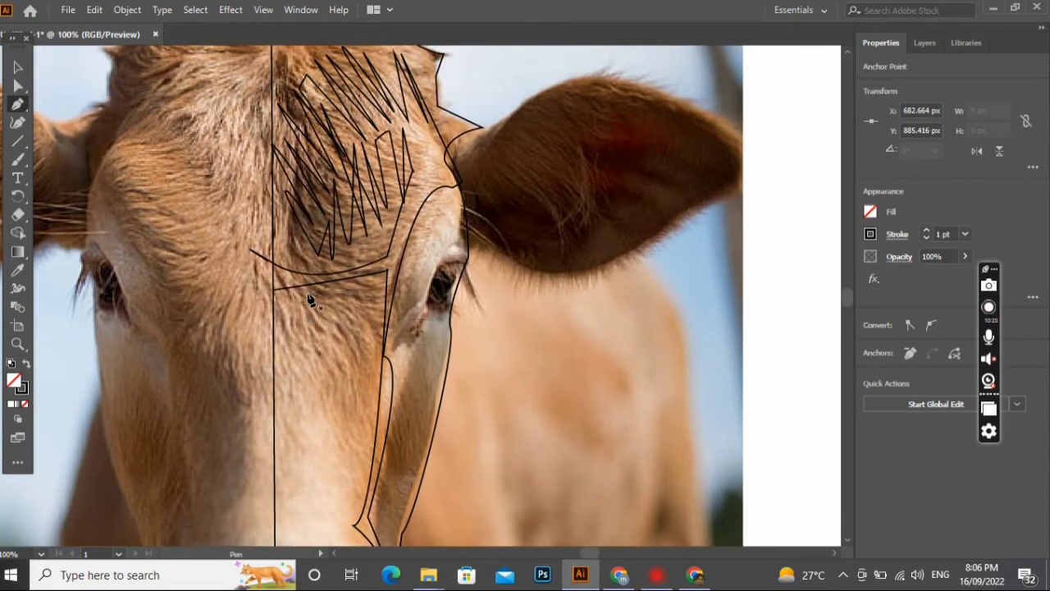
pyautogui.moveTo(337, 293); pyautogui.dragTo(310, 291)
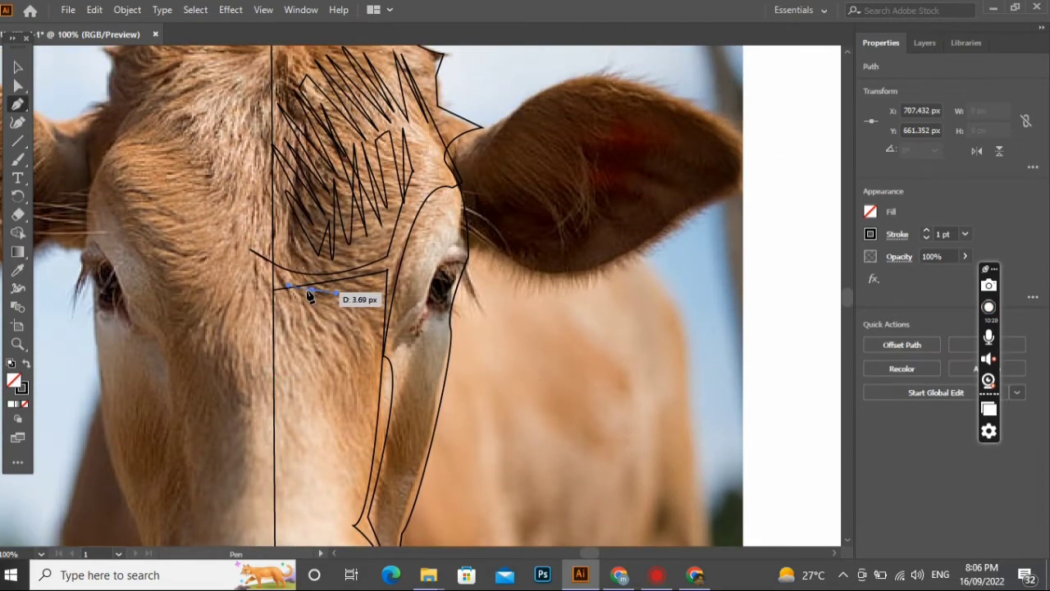
pyautogui.hotkey('ctrl', 'z')
pyautogui.click(312, 292)
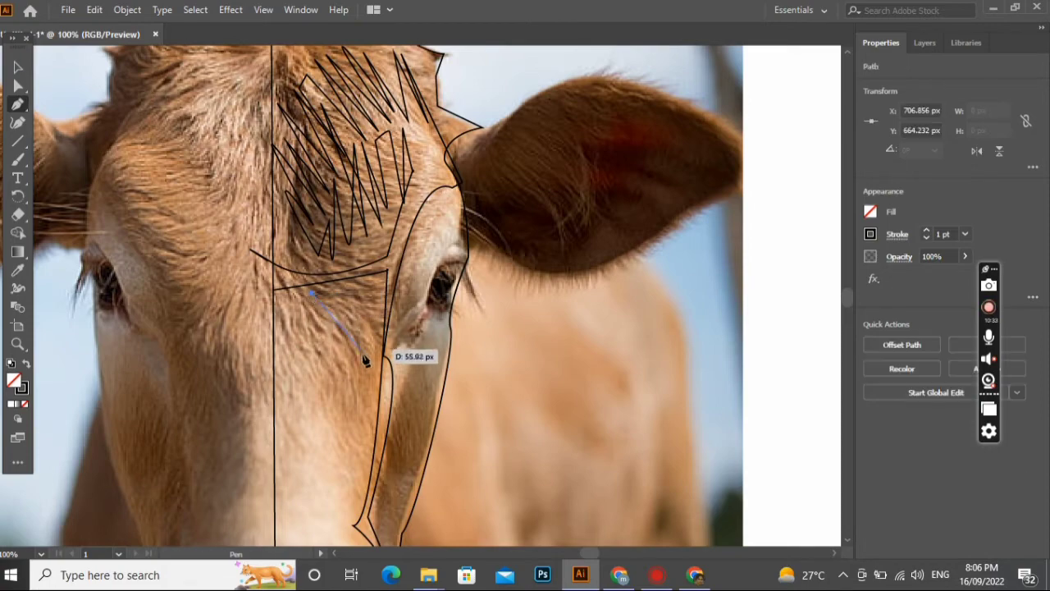
pyautogui.moveTo(352, 498)
pyautogui.mouseDown()
pyautogui.moveTo(371, 501)
pyautogui.moveTo(320, 502)
pyautogui.mouseUp()
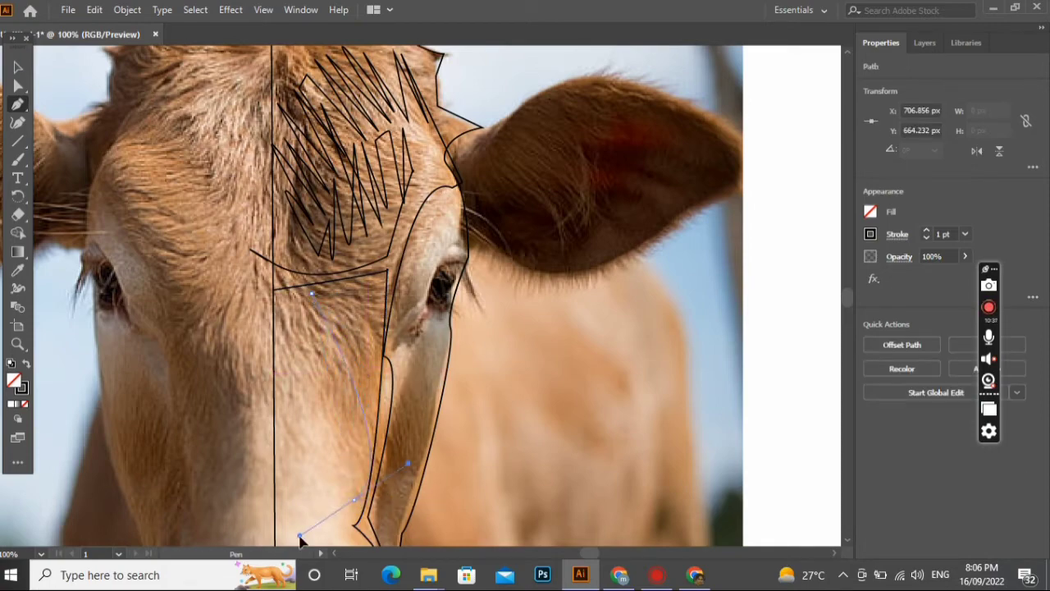
pyautogui.scroll(-10, 312, 550)
pyautogui.moveTo(299, 536); pyautogui.dragTo(277, 344)
pyautogui.scroll(1, 277, 342)
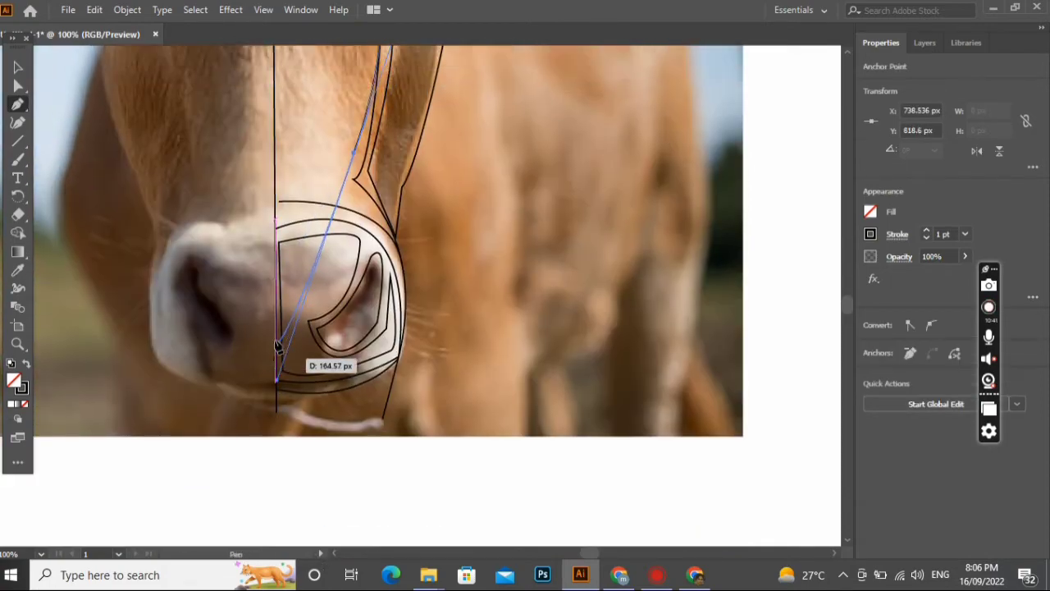
pyautogui.scroll(9, 276, 342)
pyautogui.hotkey('ctrl', 'z')
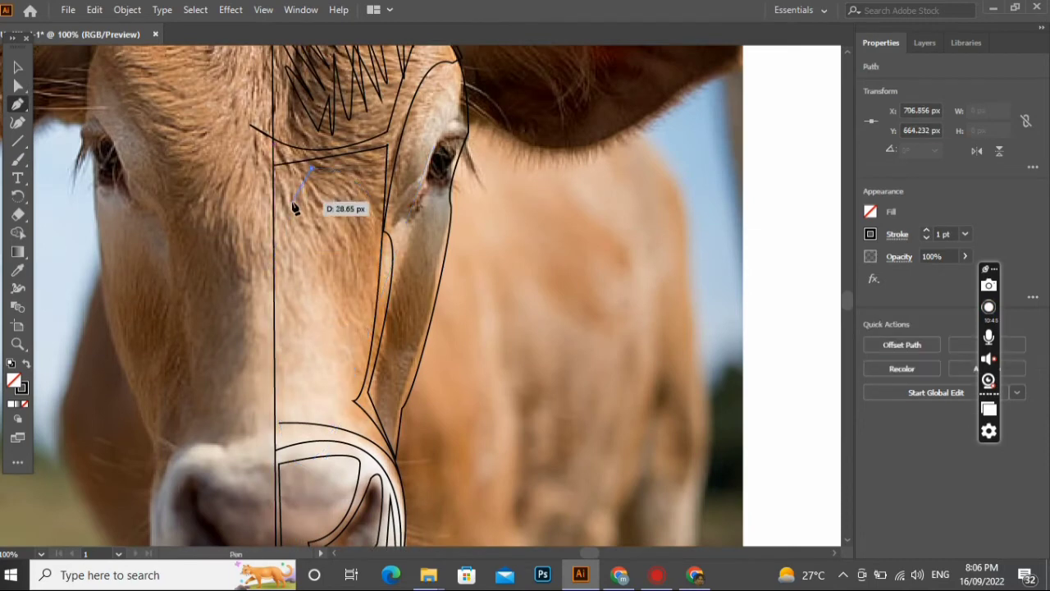
pyautogui.hotkey('ctrl', 'z')
# Trace a closed nose-bridge panel inside the existing outlines, from the central line below the brow to just above the muzzle, with a notched lower outer corner
pyautogui.click(280, 174)
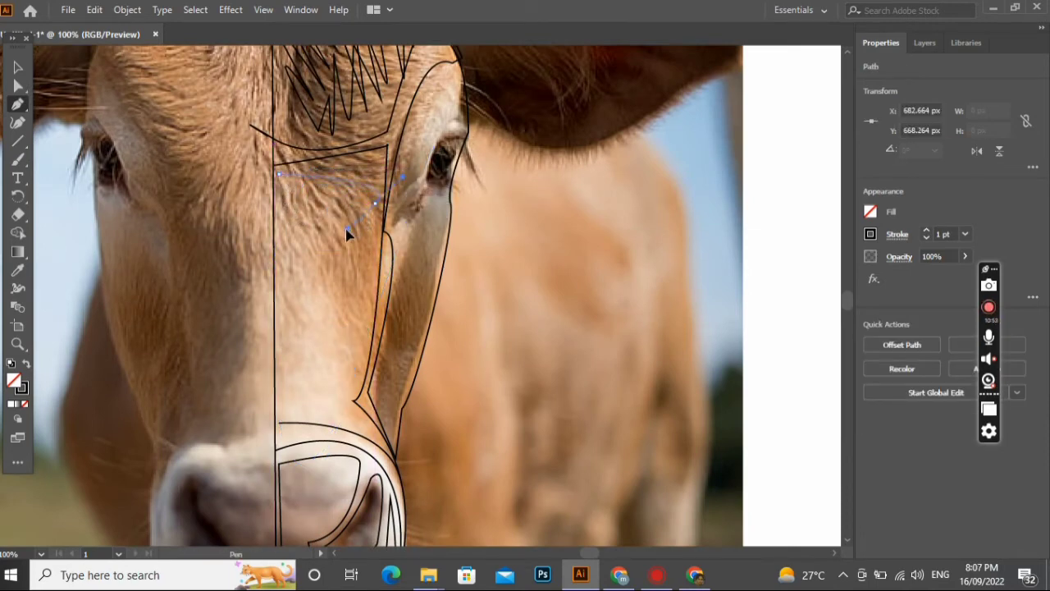
pyautogui.moveTo(341, 260); pyautogui.dragTo(342, 260)
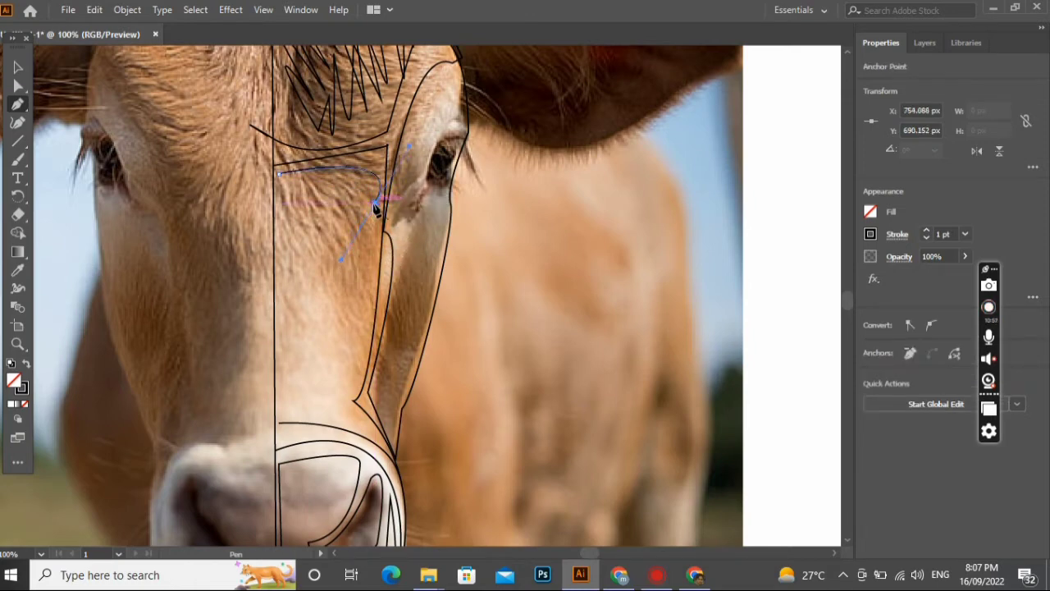
pyautogui.click(374, 203)
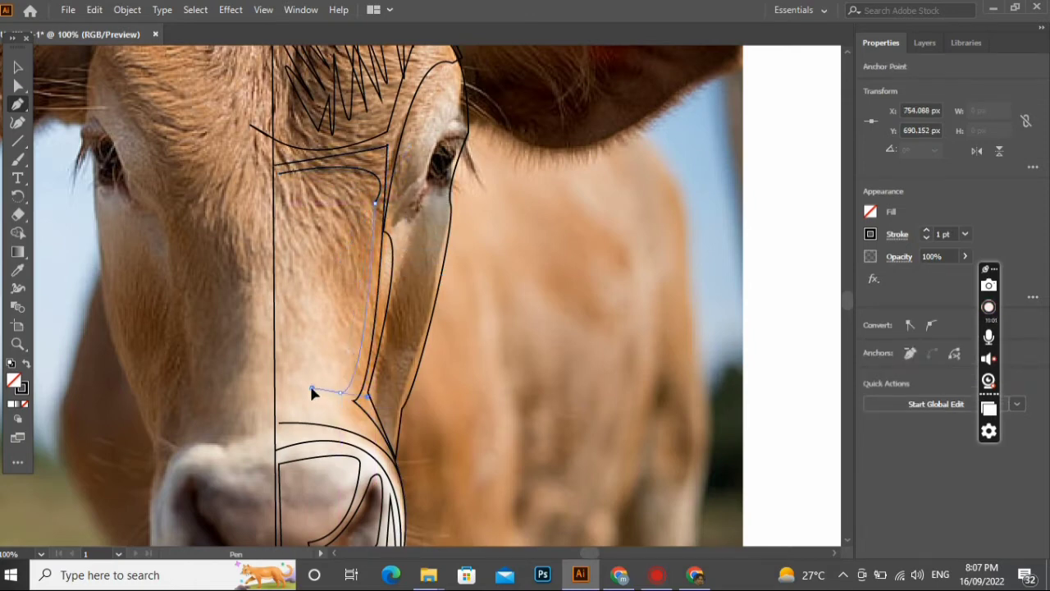
pyautogui.moveTo(312, 388); pyautogui.dragTo(312, 387)
pyautogui.click(340, 392)
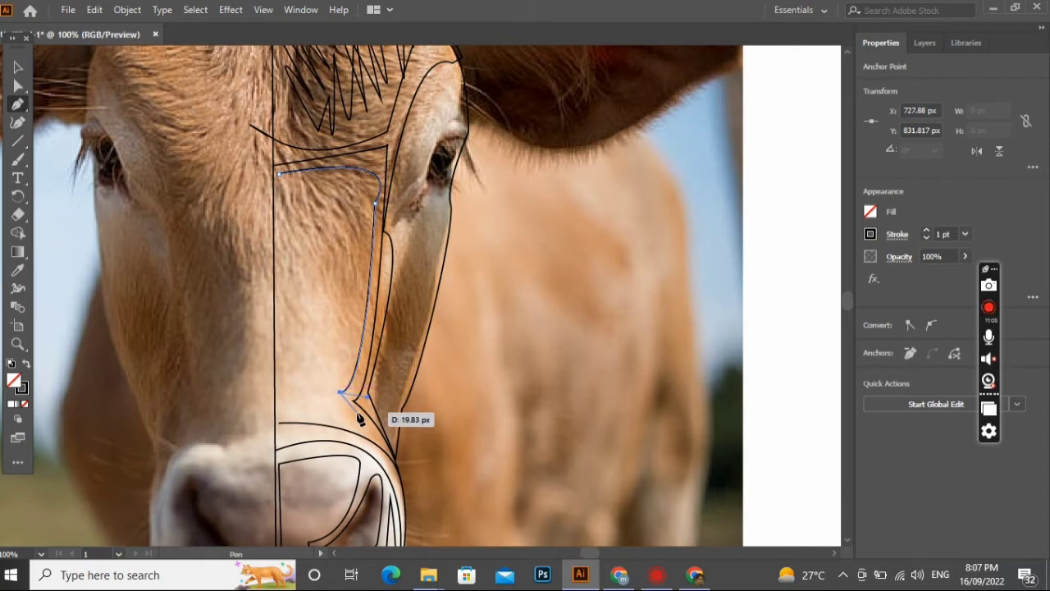
pyautogui.moveTo(366, 425); pyautogui.dragTo(286, 419)
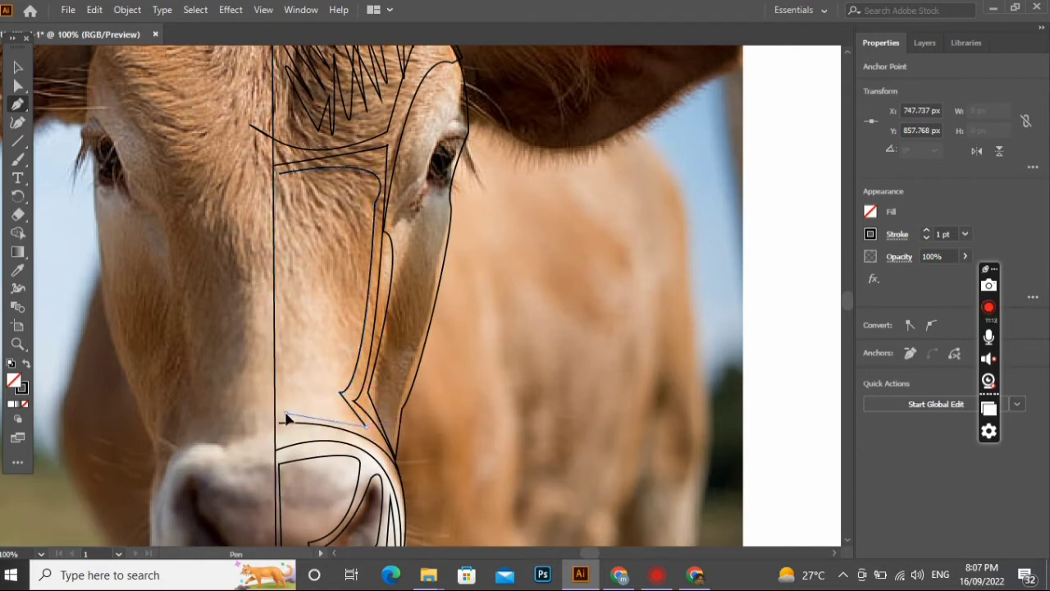
pyautogui.click(285, 416)
pyautogui.click(282, 173)
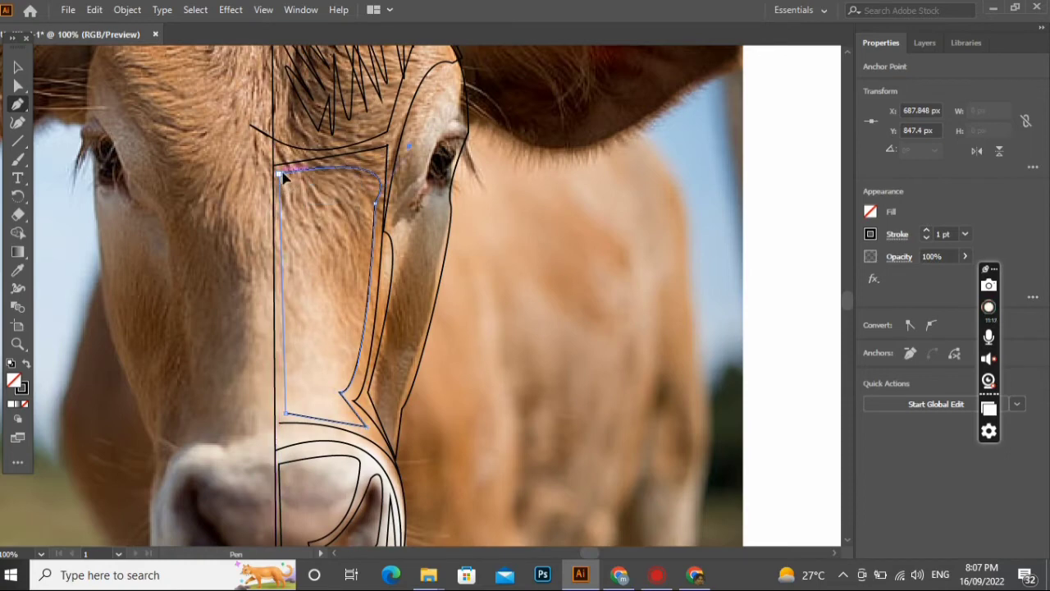
pyautogui.moveTo(289, 168); pyautogui.dragTo(282, 167)
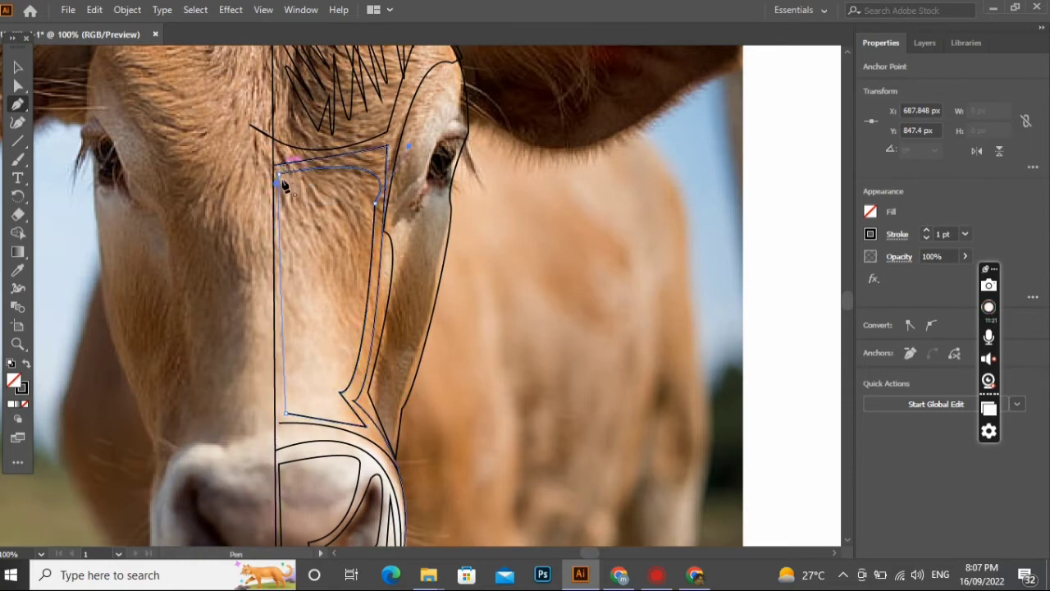
pyautogui.click(279, 175)
pyautogui.hotkey('ctrl', 'z')
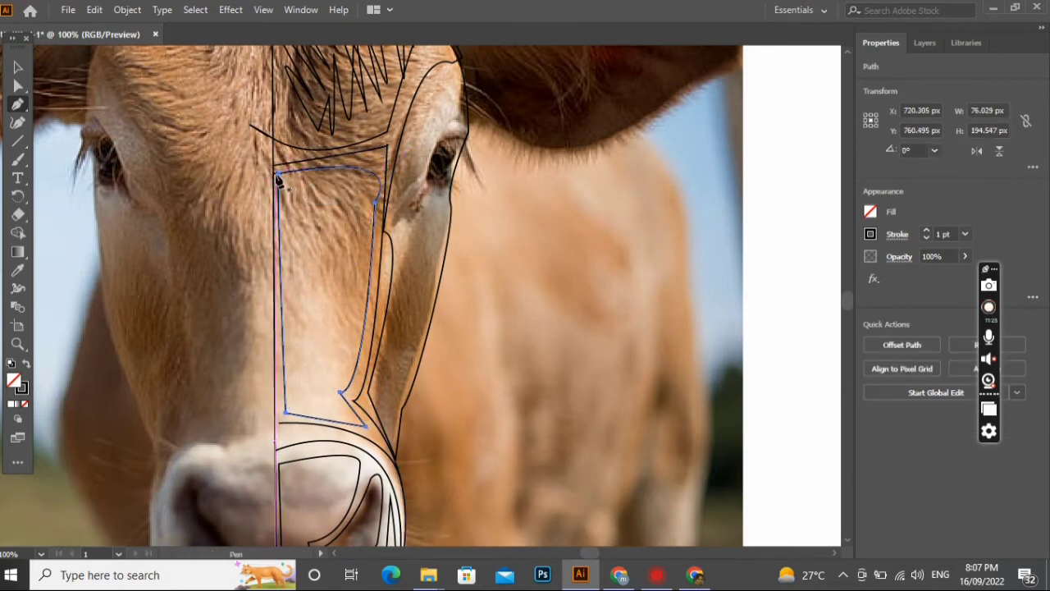
# Trace the cow's right-hand eye as a closed curved shape with its pointed upper corner near the face outline
pyautogui.scroll(1, 353, 272)
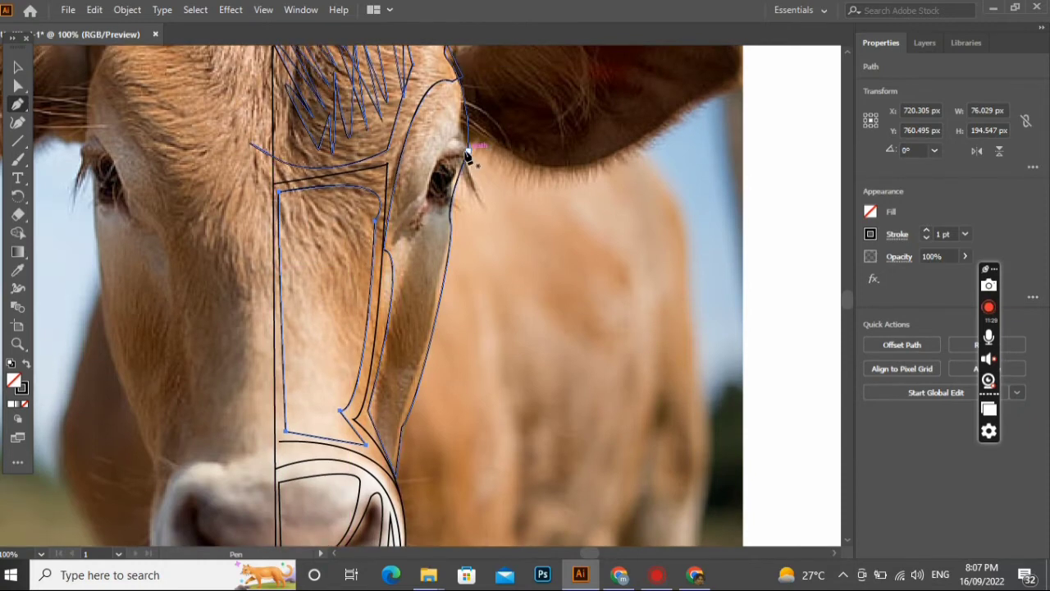
pyautogui.moveTo(461, 150); pyautogui.dragTo(418, 226)
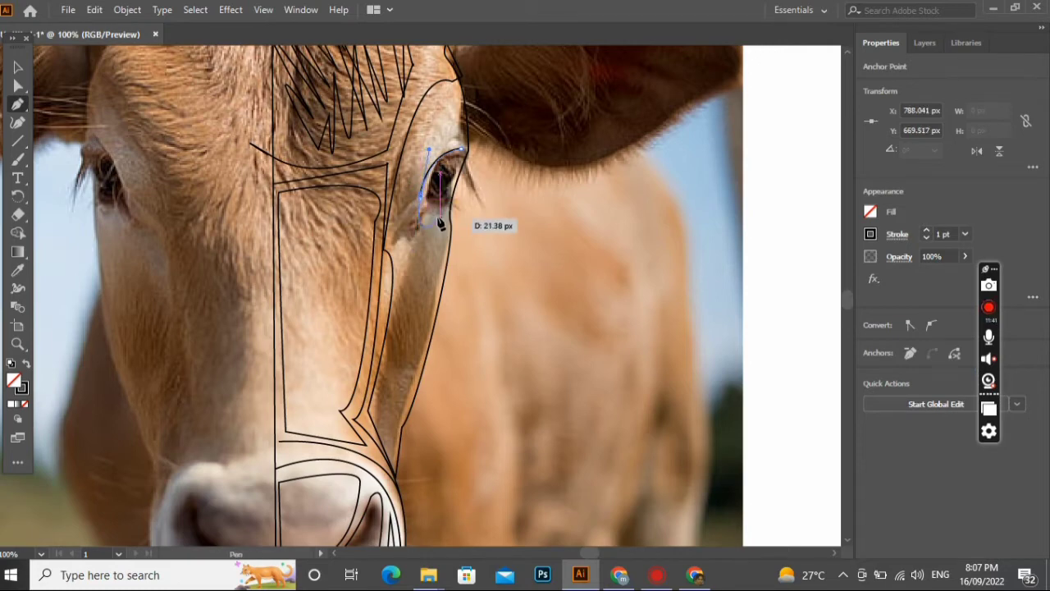
pyautogui.moveTo(441, 196); pyautogui.dragTo(482, 201)
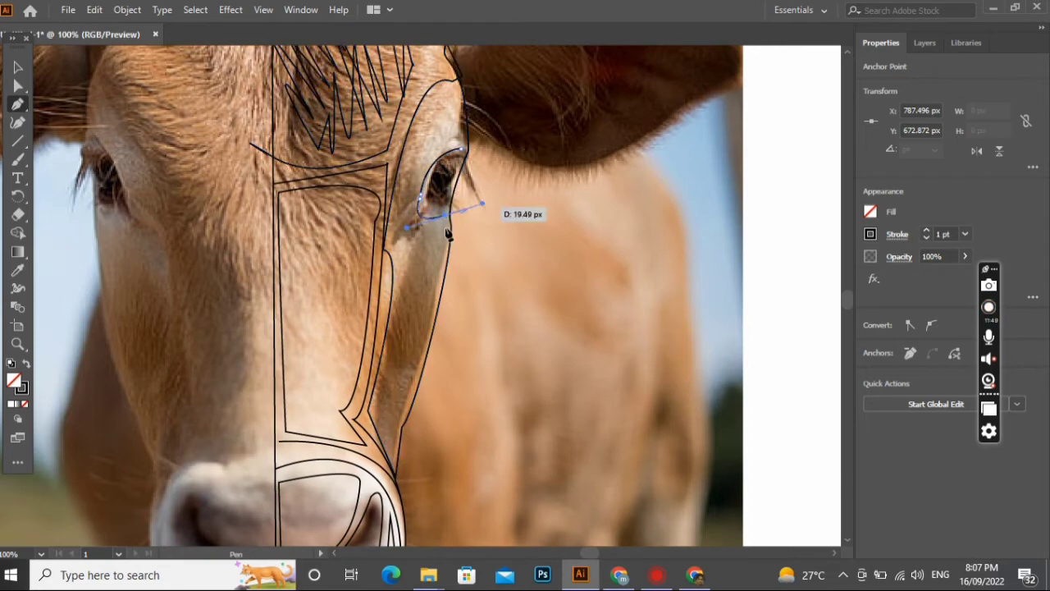
pyautogui.moveTo(447, 234); pyautogui.dragTo(441, 217)
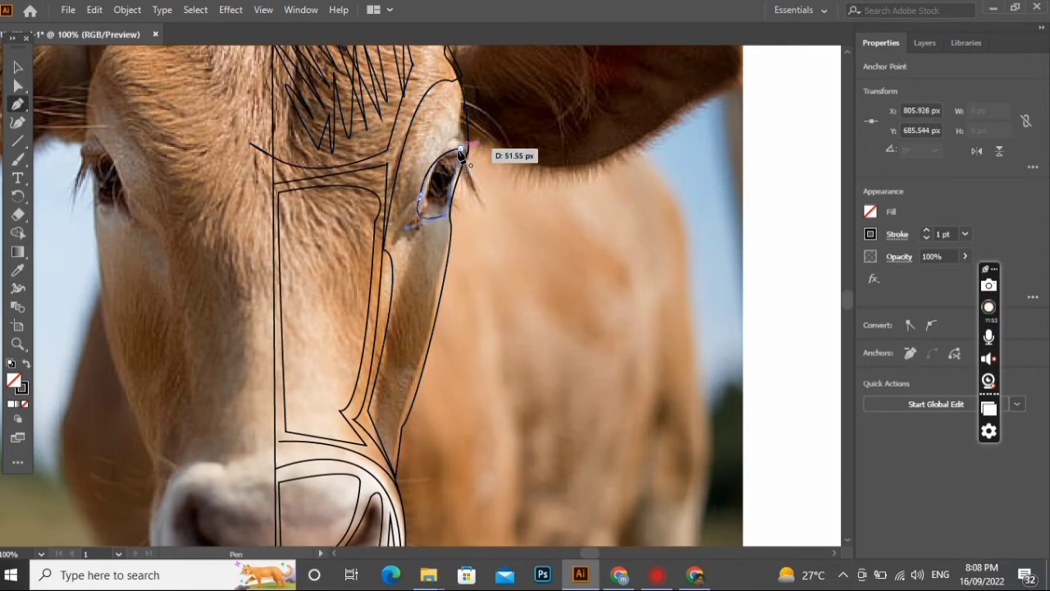
pyautogui.moveTo(460, 150); pyautogui.dragTo(457, 150)
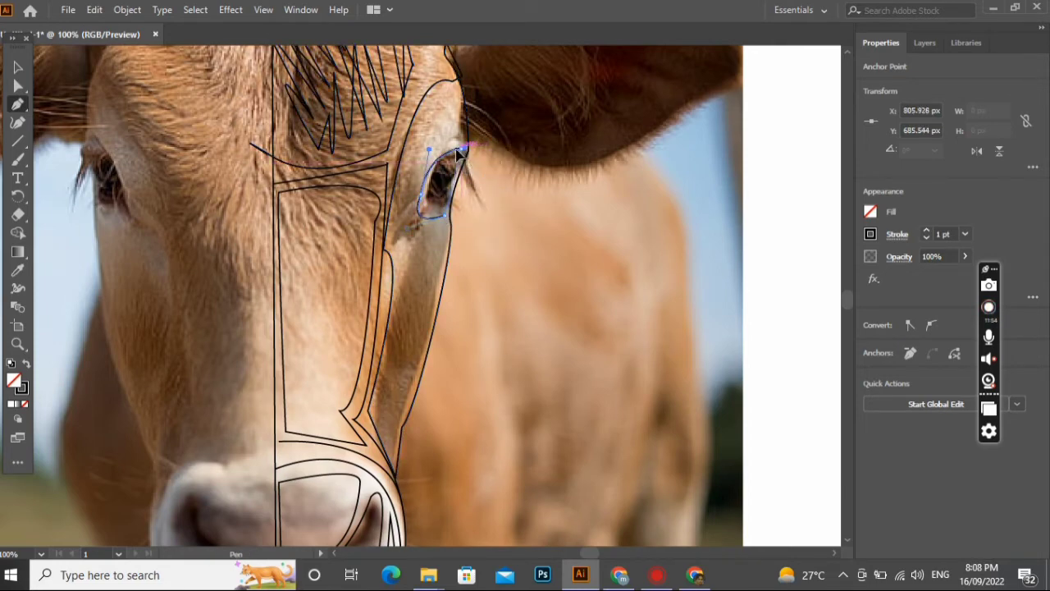
# Trace a closed, narrow cheek shape from just below the eye down to a pointed lower end inside the face outline
pyautogui.scroll(2, 415, 338)
pyautogui.click(430, 289)
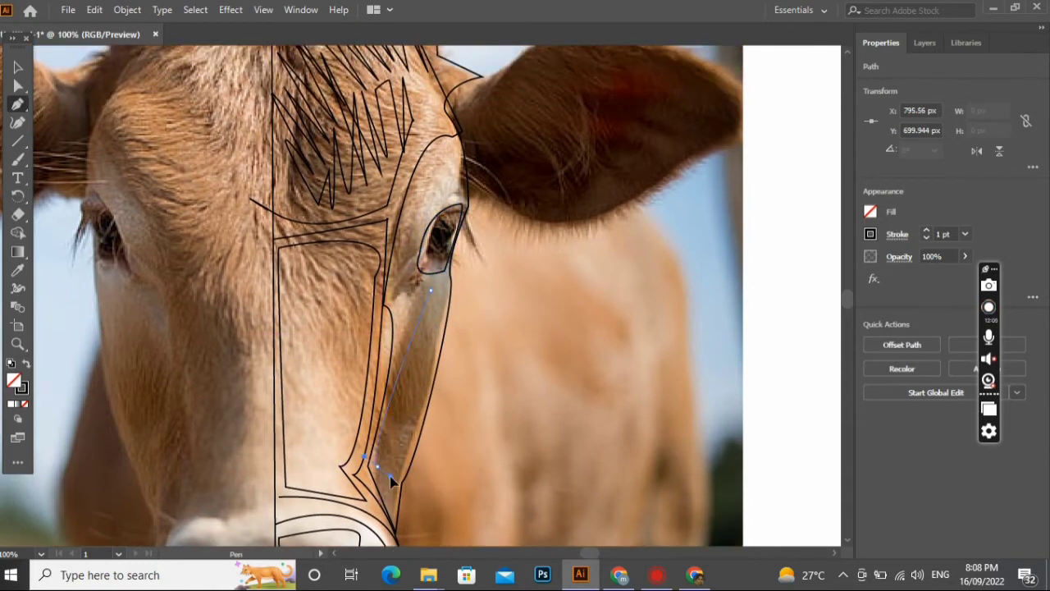
pyautogui.moveTo(408, 455); pyautogui.dragTo(391, 472)
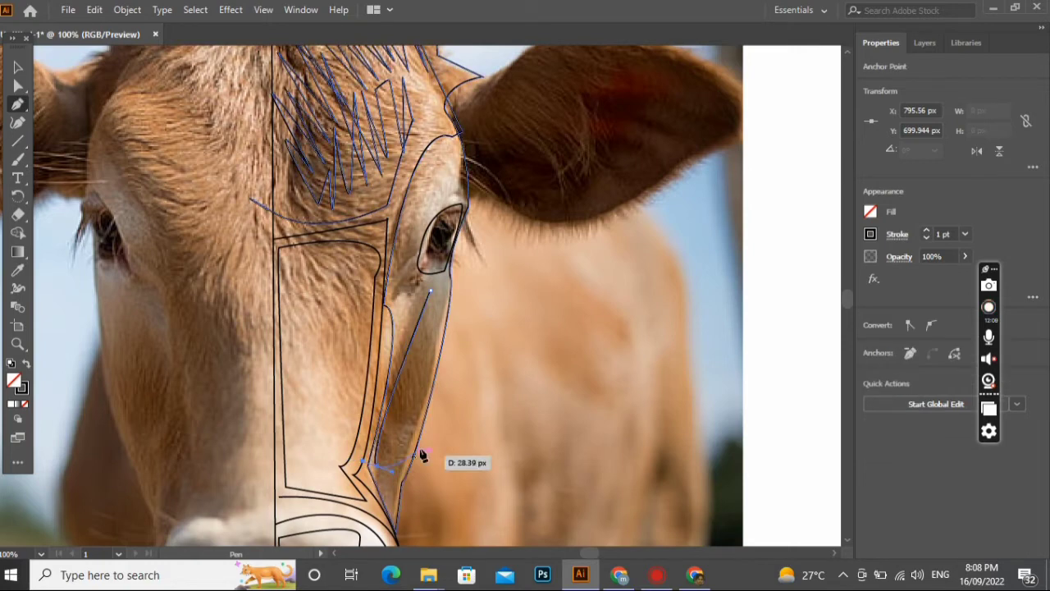
pyautogui.click(392, 502)
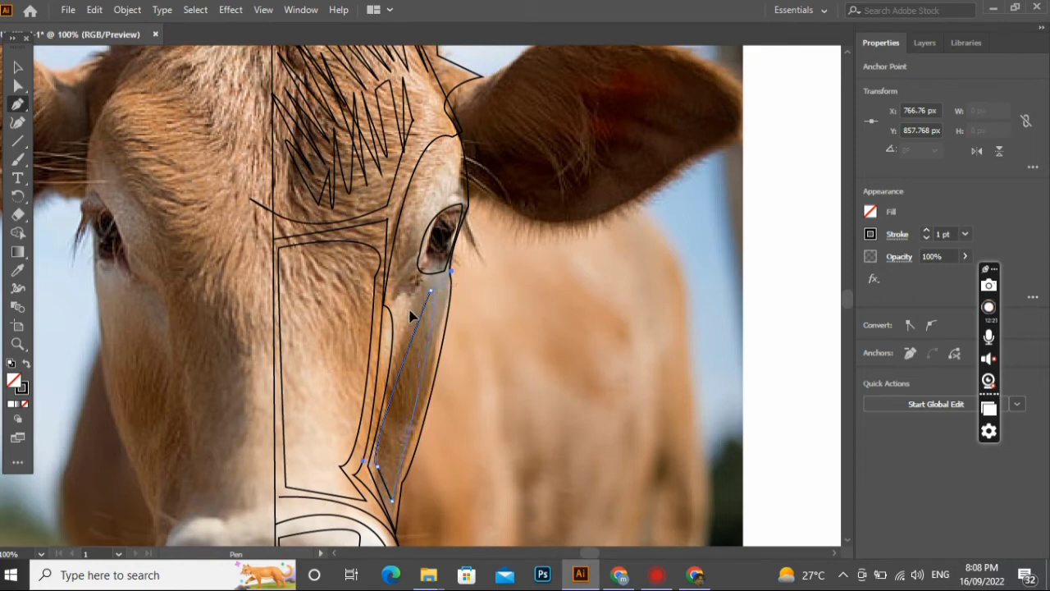
pyautogui.moveTo(410, 324); pyautogui.dragTo(410, 323)
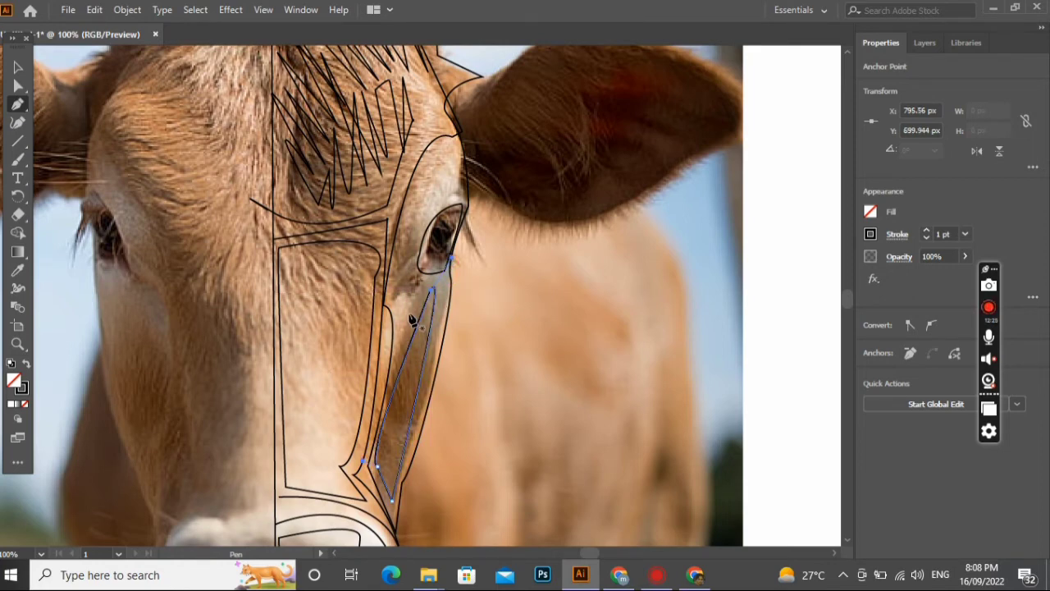
# Trace the upper edge of the right-hand ear from its base over the top to the tip, ending in a corner anchor
pyautogui.scroll(3, 413, 322)
pyautogui.click(474, 204)
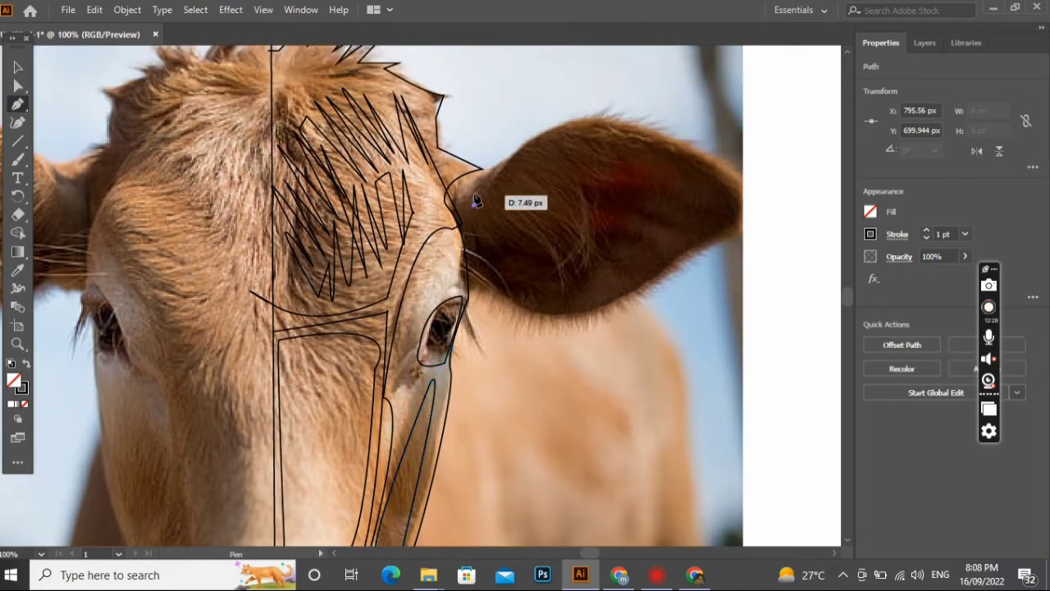
pyautogui.scroll(1, 535, 180)
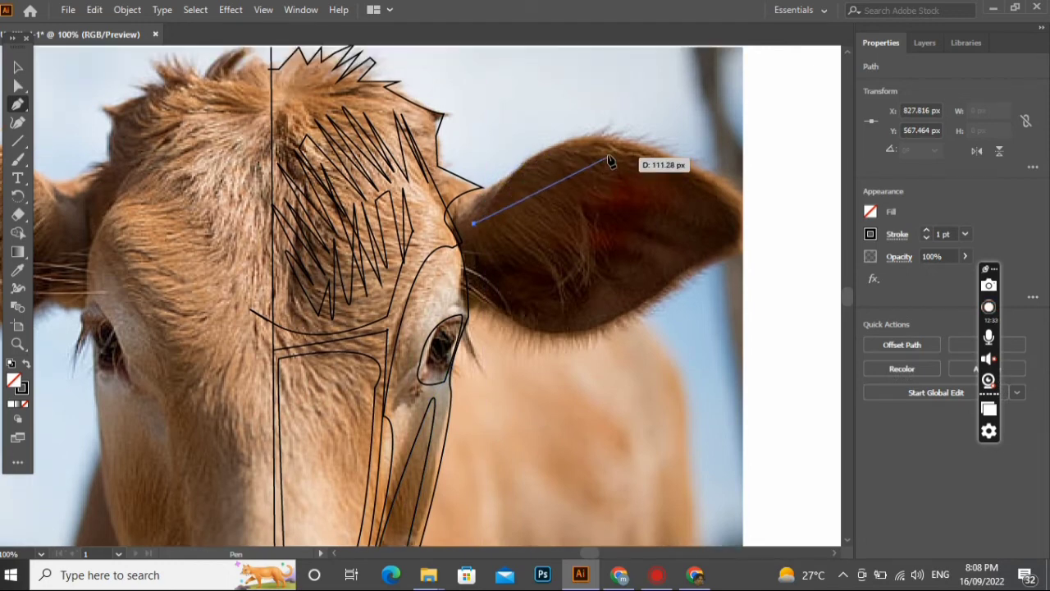
pyautogui.click(566, 145)
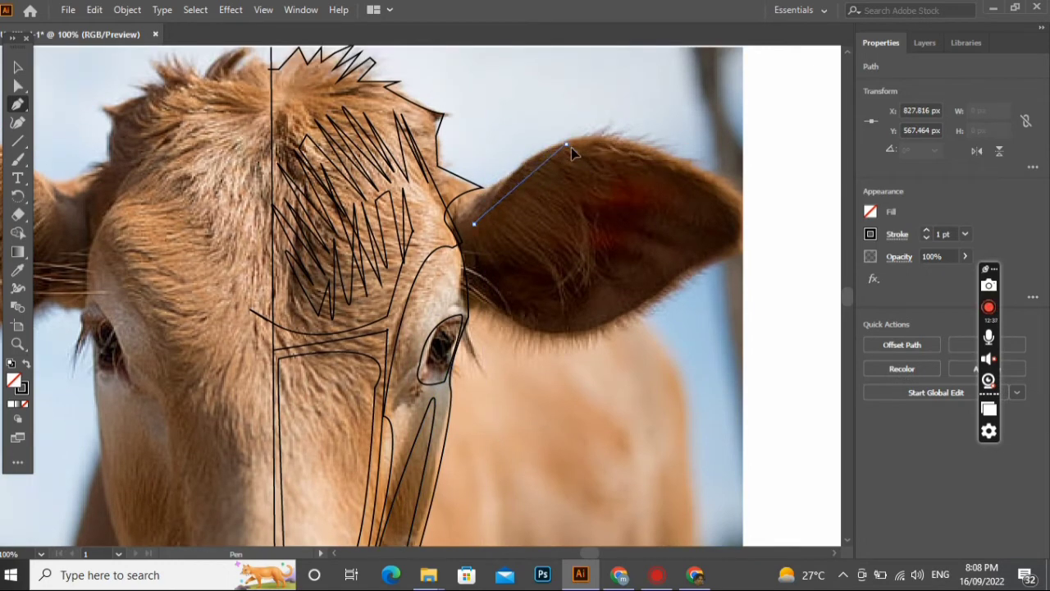
pyautogui.moveTo(614, 157); pyautogui.dragTo(614, 152)
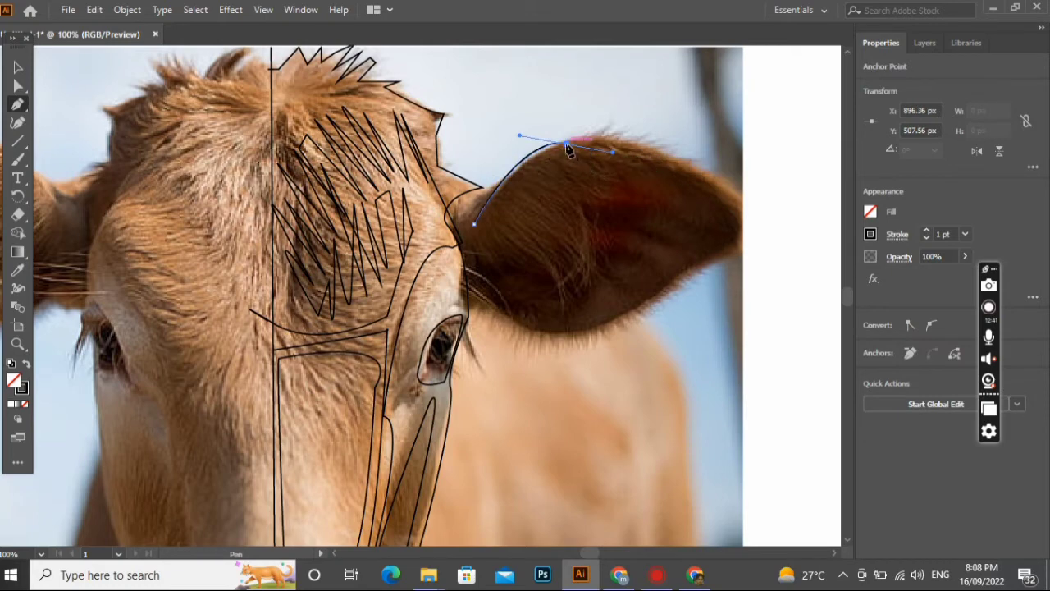
pyautogui.moveTo(742, 182); pyautogui.dragTo(726, 207)
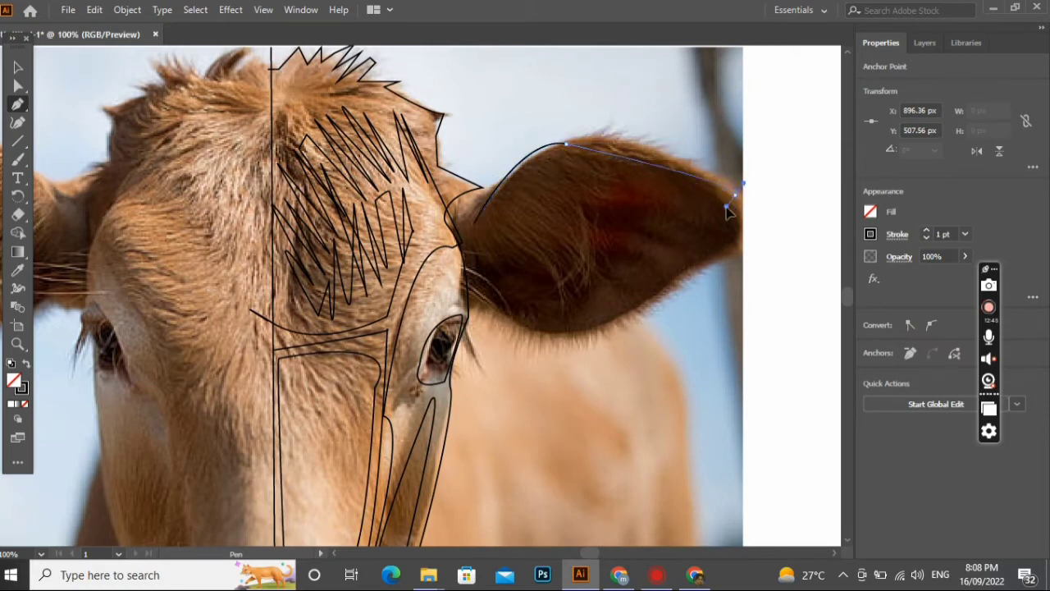
pyautogui.moveTo(775, 283); pyautogui.dragTo(502, 203)
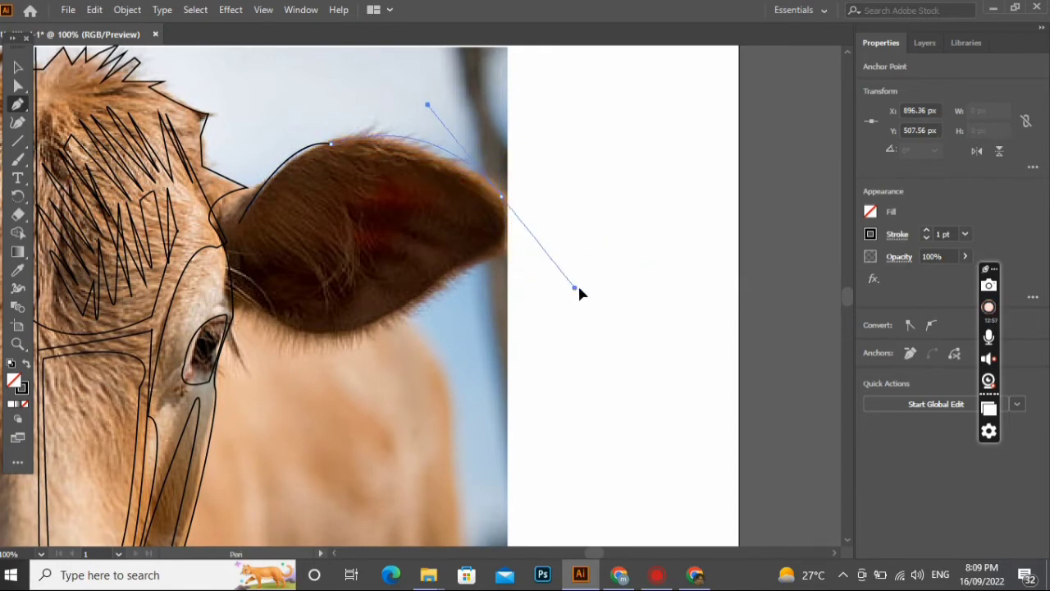
pyautogui.moveTo(578, 287); pyautogui.dragTo(610, 288)
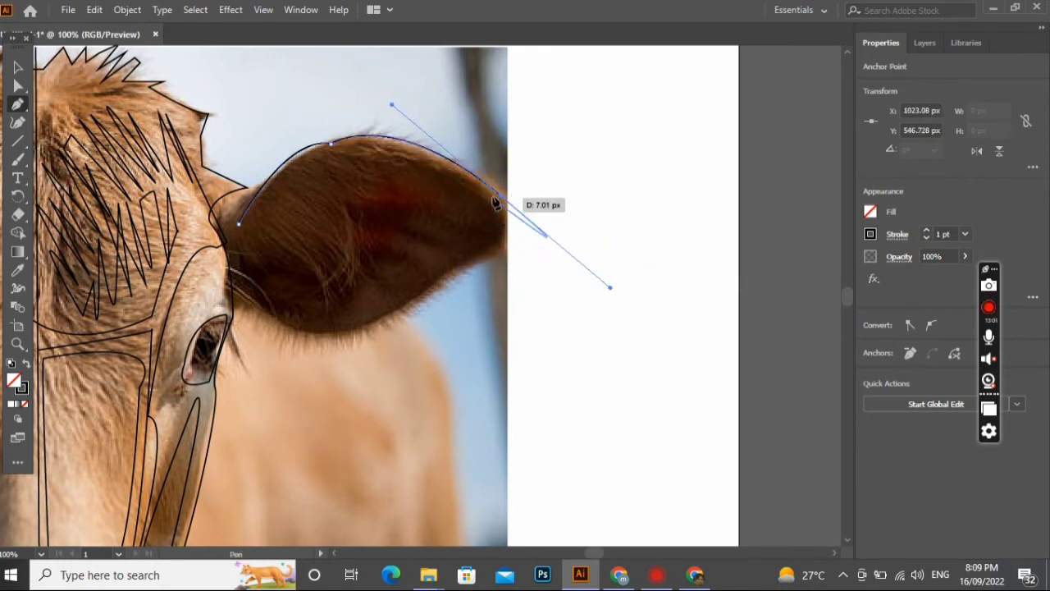
pyautogui.click(498, 198)
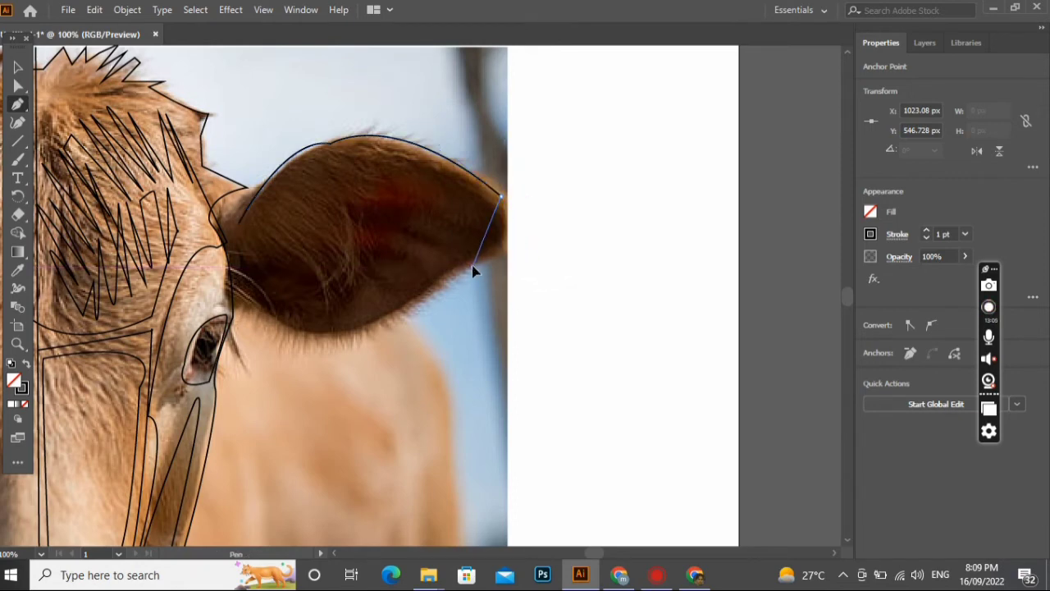
# Continue the ear outline around the tip and along the lower edge to the head, and close it at the ear's base
pyautogui.moveTo(411, 304); pyautogui.dragTo(411, 304)
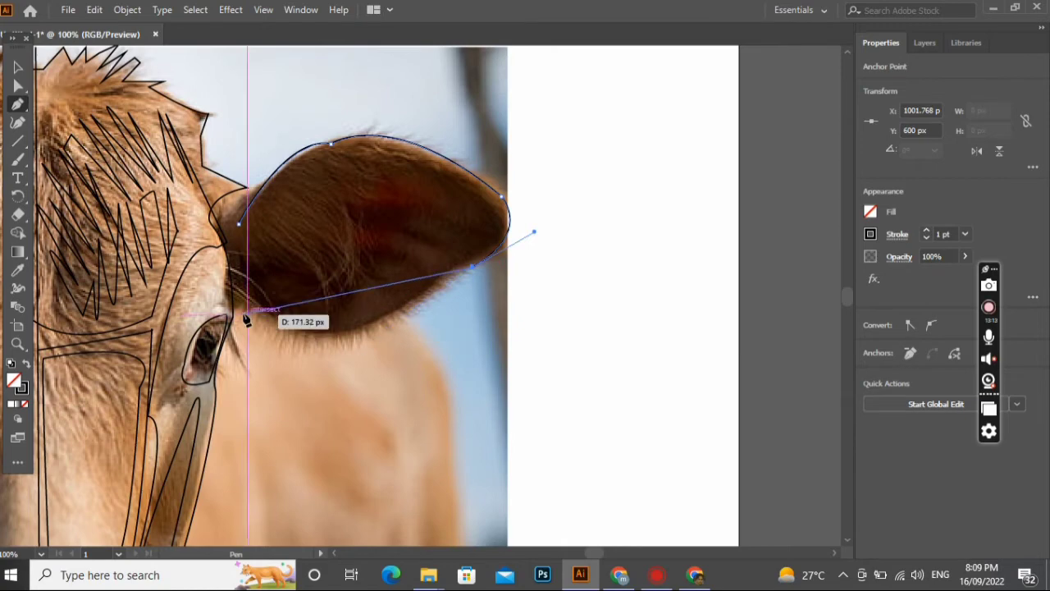
pyautogui.moveTo(239, 307); pyautogui.dragTo(121, 223)
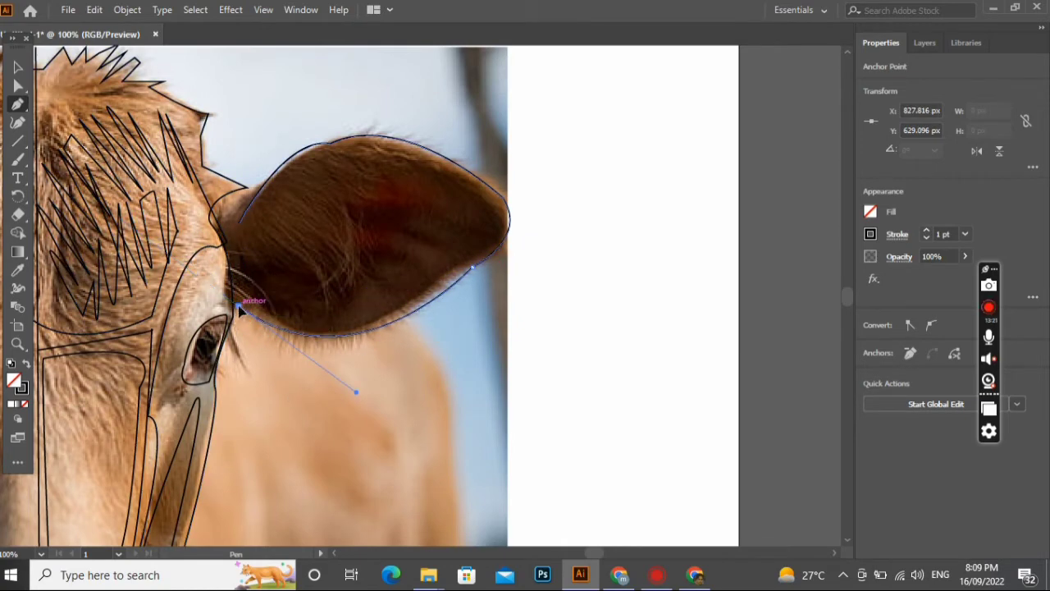
pyautogui.moveTo(238, 307); pyautogui.dragTo(233, 226)
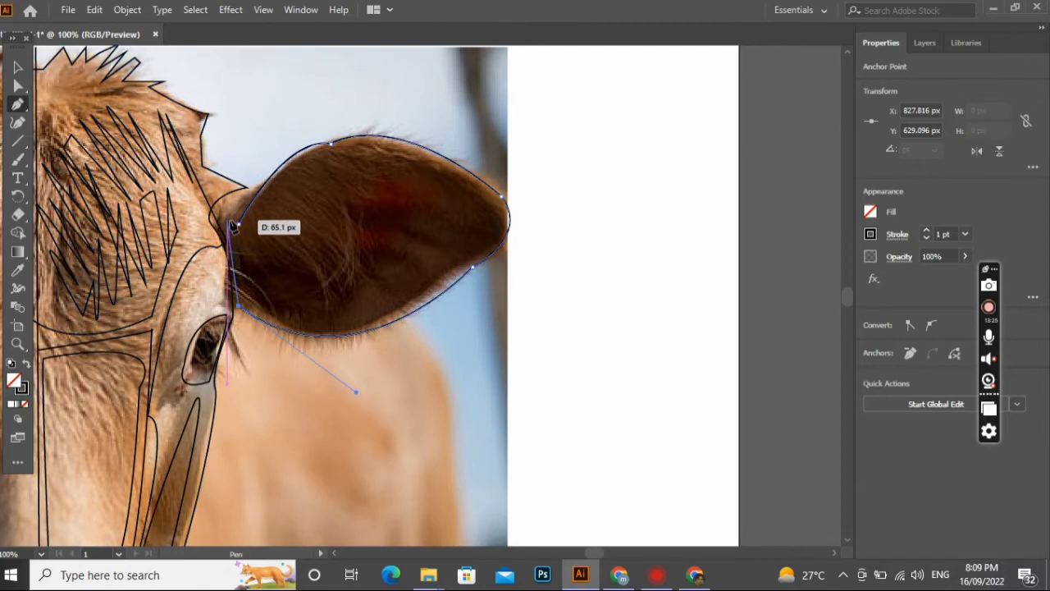
pyautogui.click(228, 222)
pyautogui.click(238, 224)
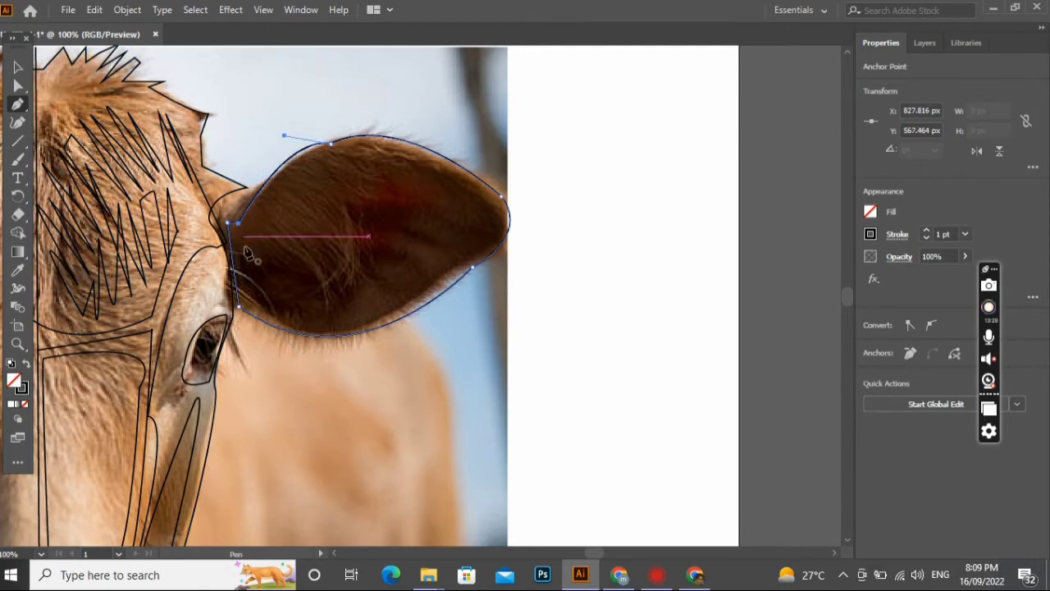
pyautogui.click(351, 156)
pyautogui.click(398, 201)
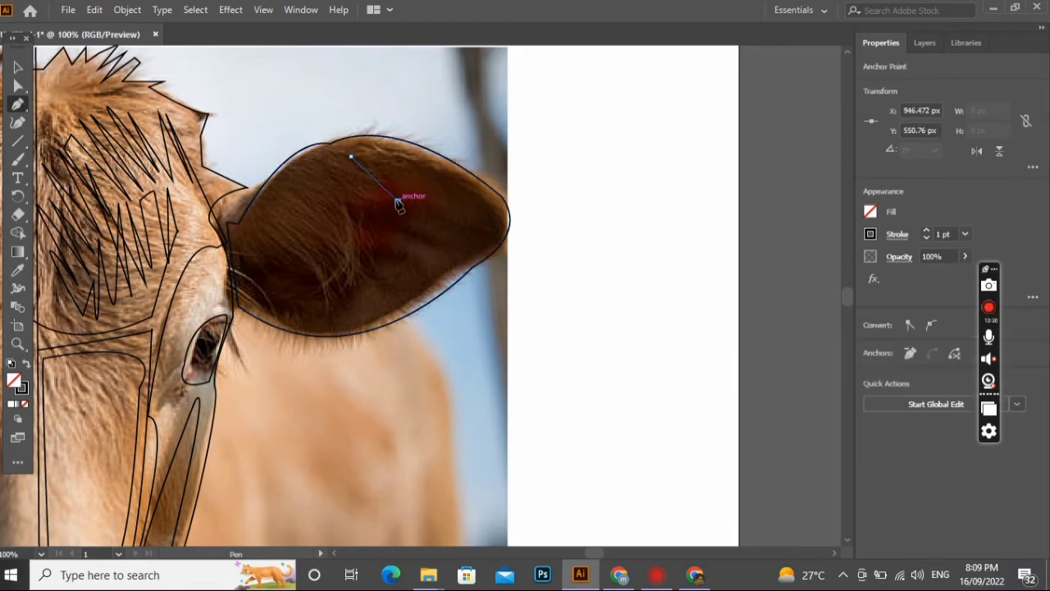
pyautogui.click(334, 161)
pyautogui.click(386, 216)
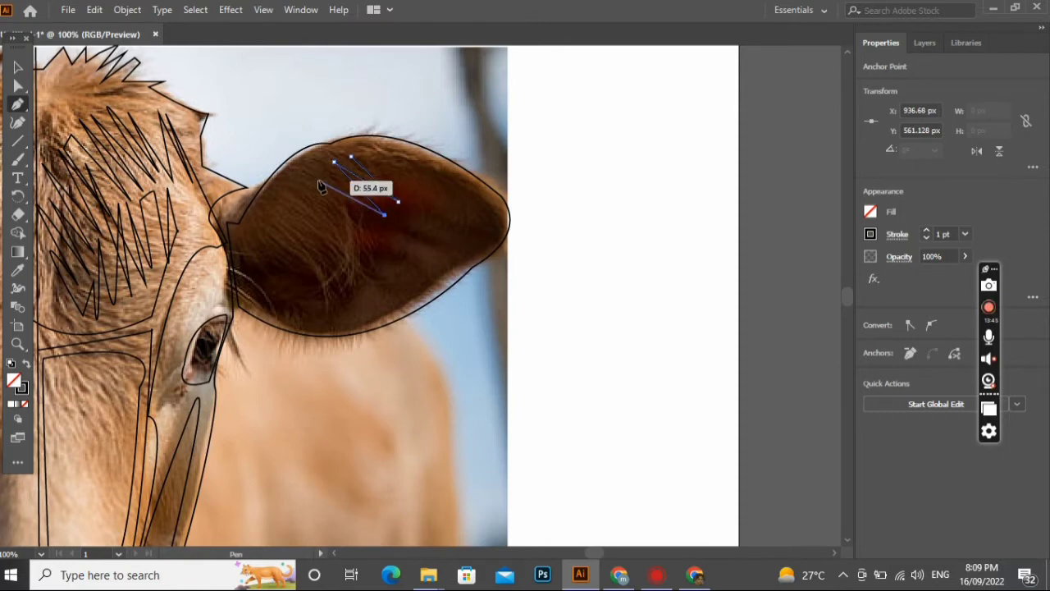
pyautogui.click(303, 165)
pyautogui.click(368, 223)
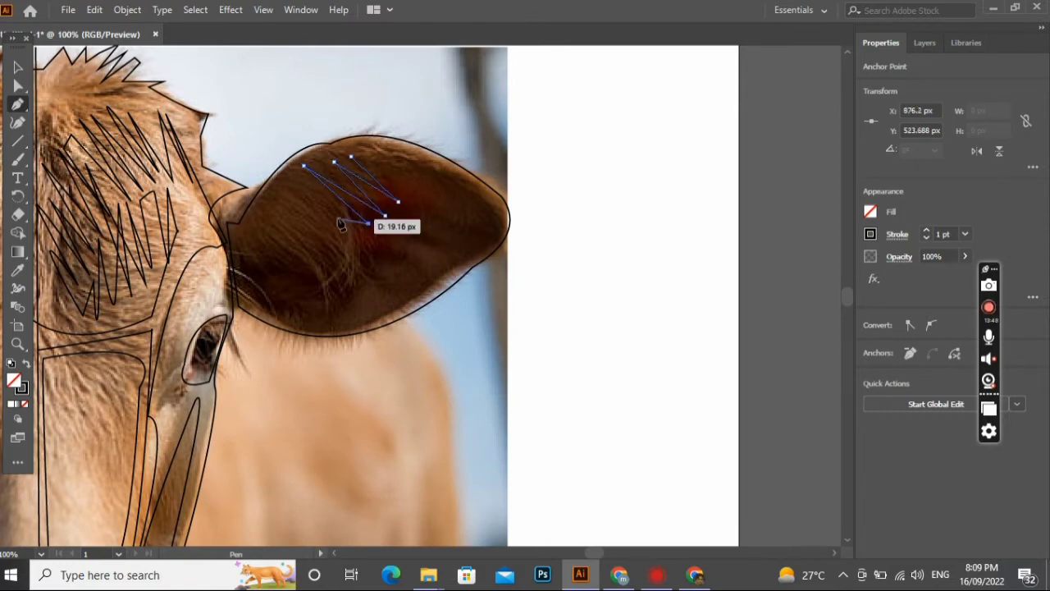
pyautogui.click(290, 176)
pyautogui.click(354, 238)
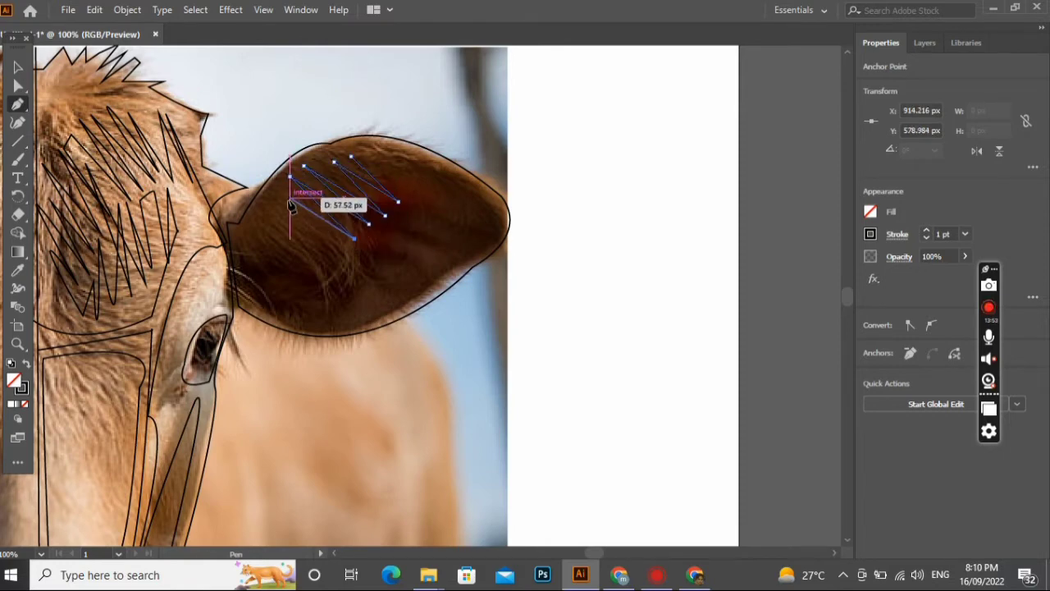
pyautogui.hotkey('ctrl', 'z')
pyautogui.hotkey('ctrl', 'z')
pyautogui.hotkey('ctrl', 'z')
pyautogui.hotkey('ctrl', 'z')
pyautogui.hotkey('ctrl', 'z')
pyautogui.hotkey('ctrl', 'z')
pyautogui.hotkey('ctrl', 'z')
pyautogui.hotkey('ctrl', 'z')
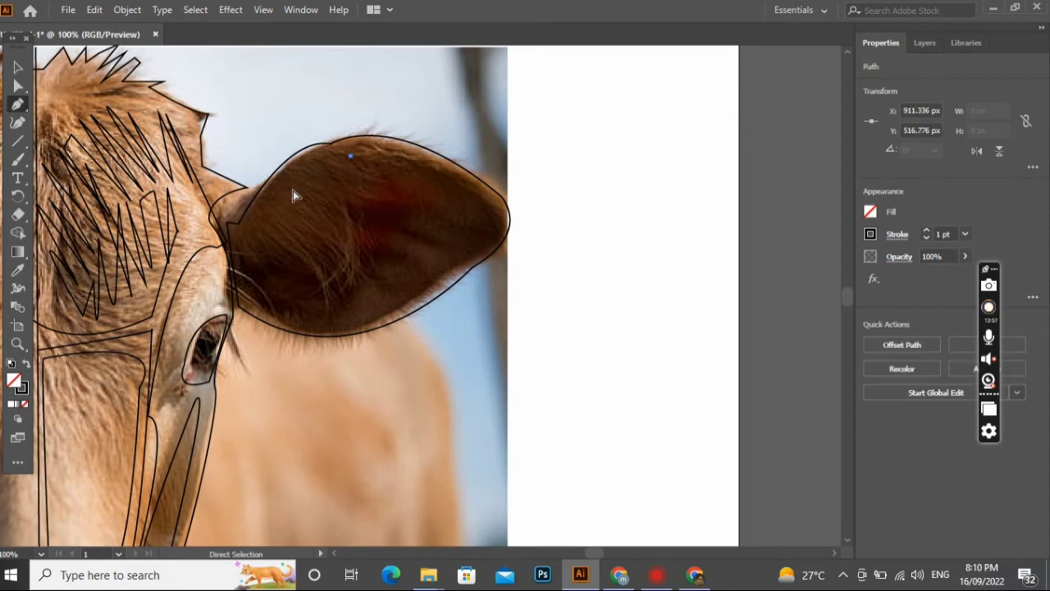
pyautogui.keyDown('ctrl'); pyautogui.click(331, 146); pyautogui.keyUp('ctrl')
pyautogui.keyDown('ctrl'); pyautogui.click(332, 169); pyautogui.keyUp('ctrl')
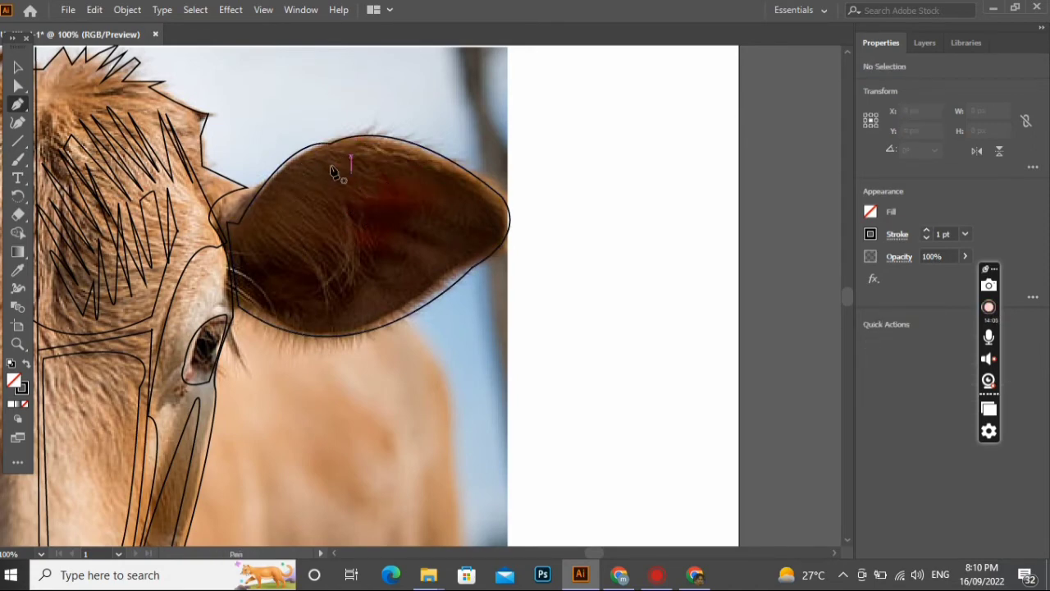
# Trace a closed inner-ear shape just inside the right-hand ear outline, from the ear's base around the tip and back
pyautogui.click(253, 230)
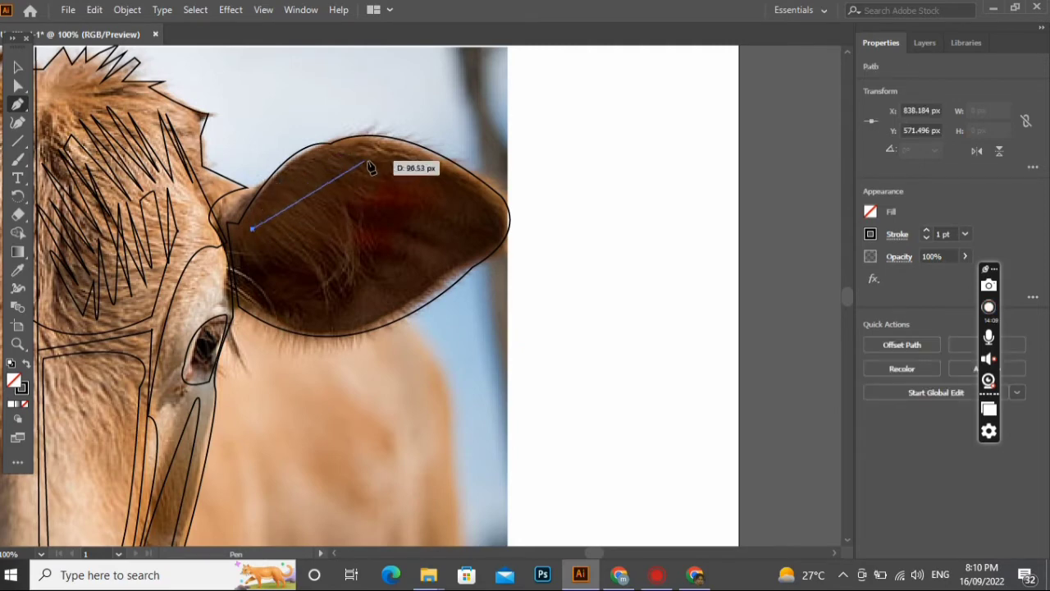
pyautogui.moveTo(471, 192); pyautogui.dragTo(621, 300)
pyautogui.click(470, 191)
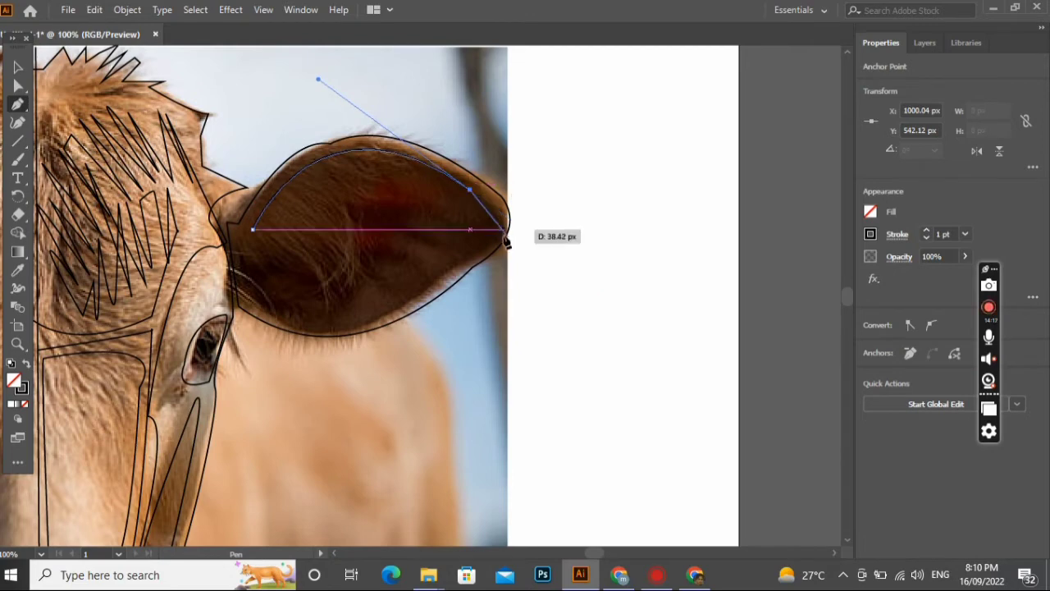
pyautogui.moveTo(361, 324); pyautogui.dragTo(149, 416)
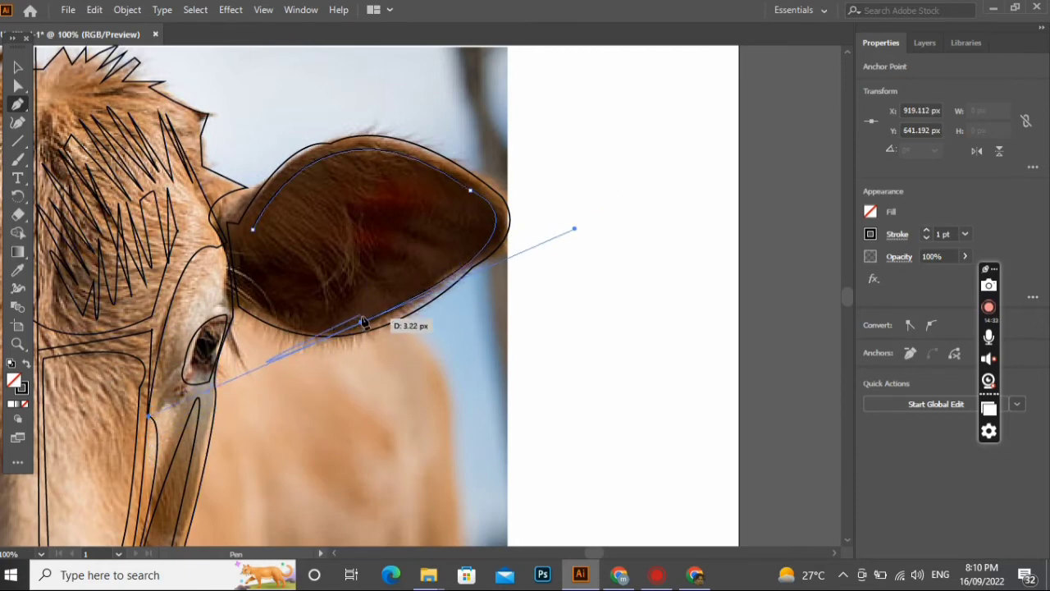
pyautogui.moveTo(362, 323); pyautogui.dragTo(240, 274)
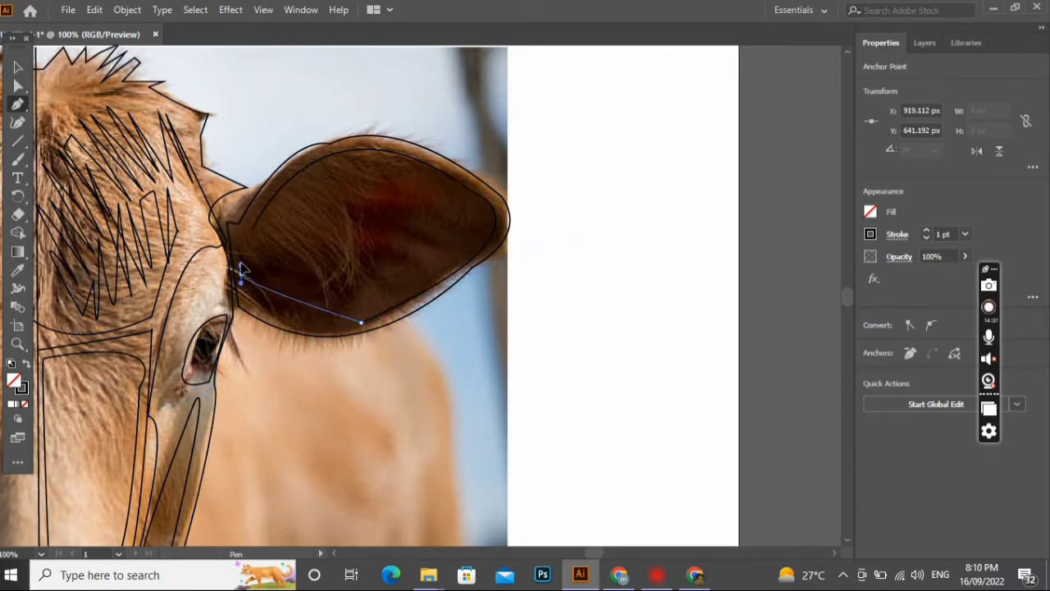
pyautogui.moveTo(255, 232); pyautogui.dragTo(220, 198)
pyautogui.click(240, 266)
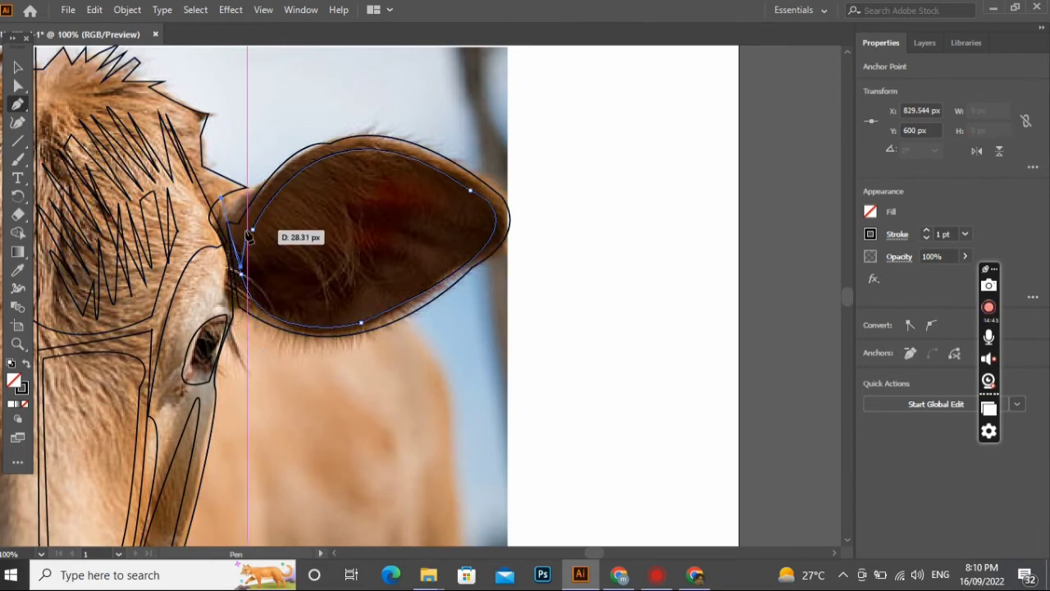
pyautogui.click(253, 229)
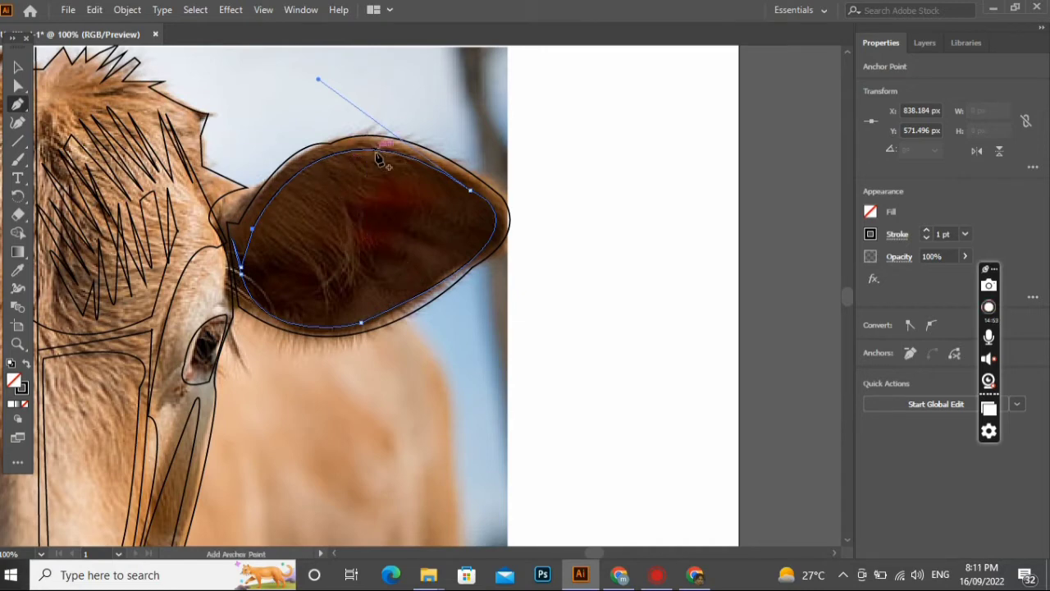
# Add extra anchor points along the upper edge of the inner-ear shape
pyautogui.click(378, 151)
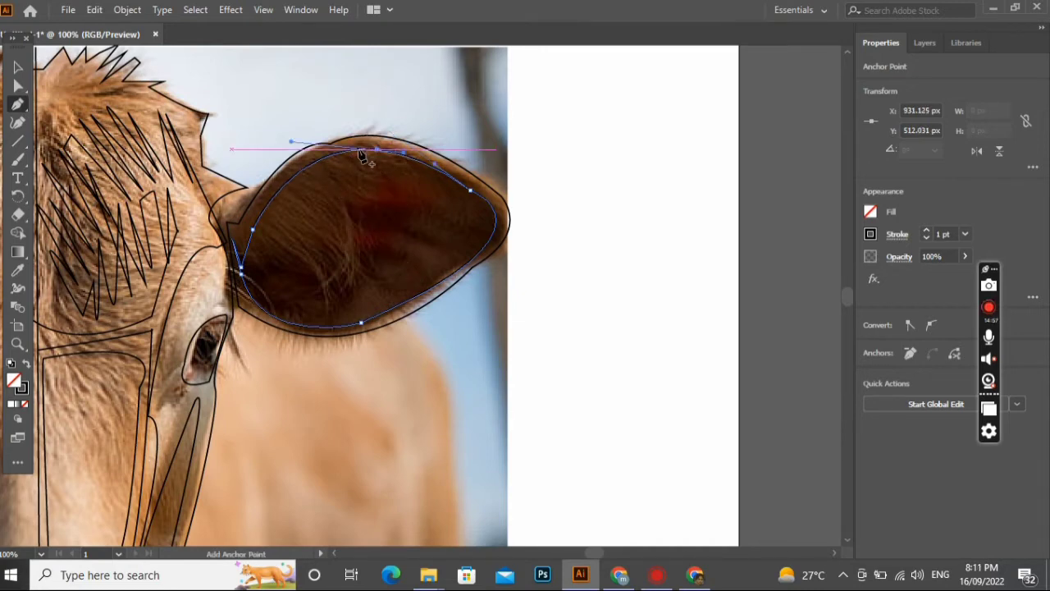
pyautogui.click(369, 150)
pyautogui.click(353, 150)
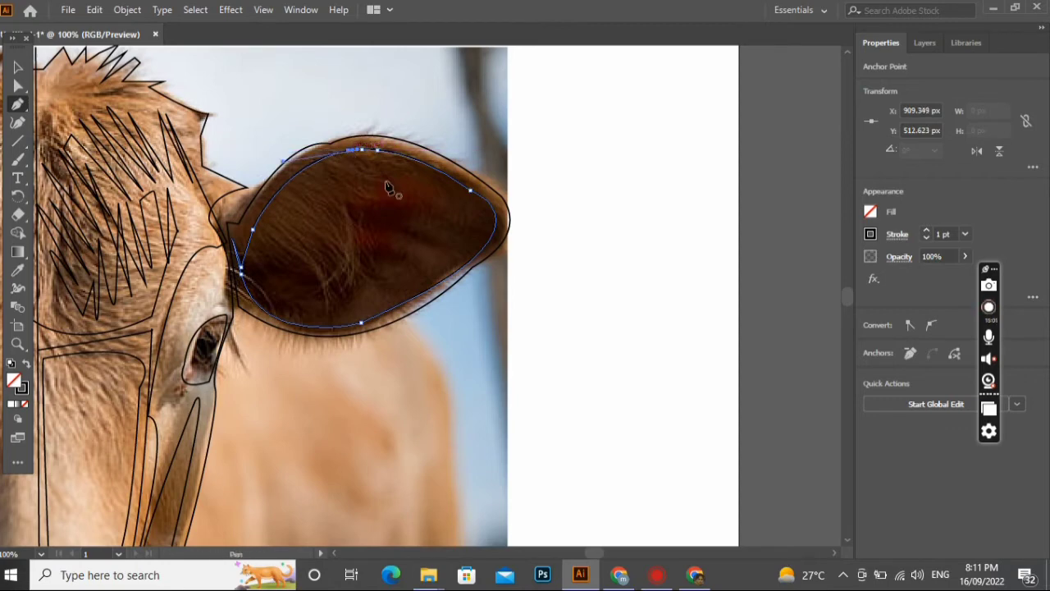
# Draw a zigzag fur path inside the right-hand ear, from the inner shape's upper edge down towards its lower edge
pyautogui.click(360, 156)
pyautogui.moveTo(395, 191); pyautogui.dragTo(326, 185)
pyautogui.click(395, 201)
pyautogui.click(365, 212)
pyautogui.click(362, 244)
pyautogui.click(321, 192)
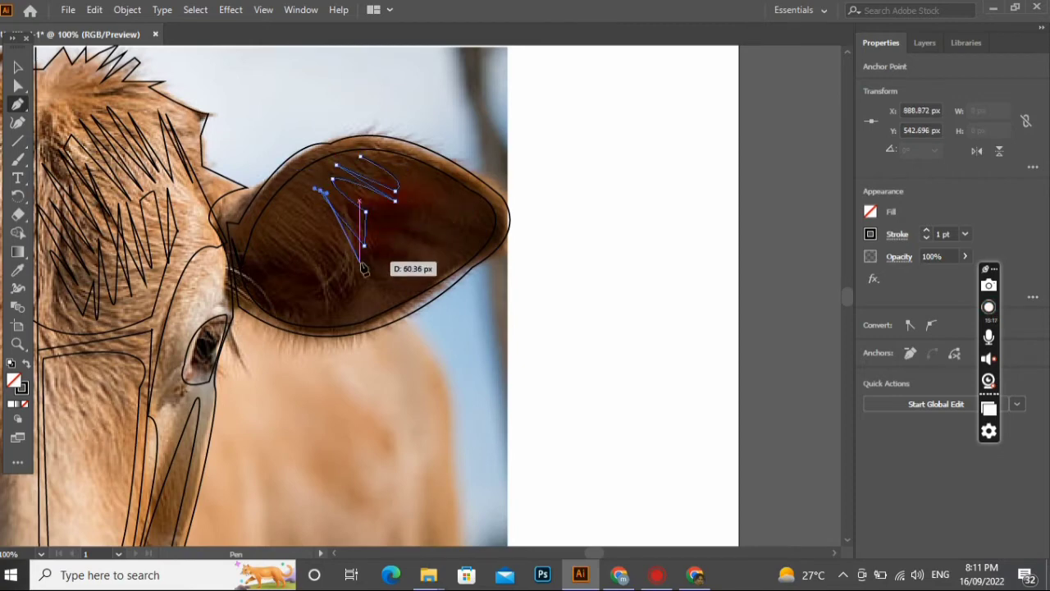
pyautogui.click(363, 275)
pyautogui.moveTo(342, 275); pyautogui.dragTo(337, 270)
pyautogui.click(295, 204)
pyautogui.click(347, 302)
# Continue the ear's fur zigzag towards the head and back up to its upper strands
pyautogui.click(284, 239)
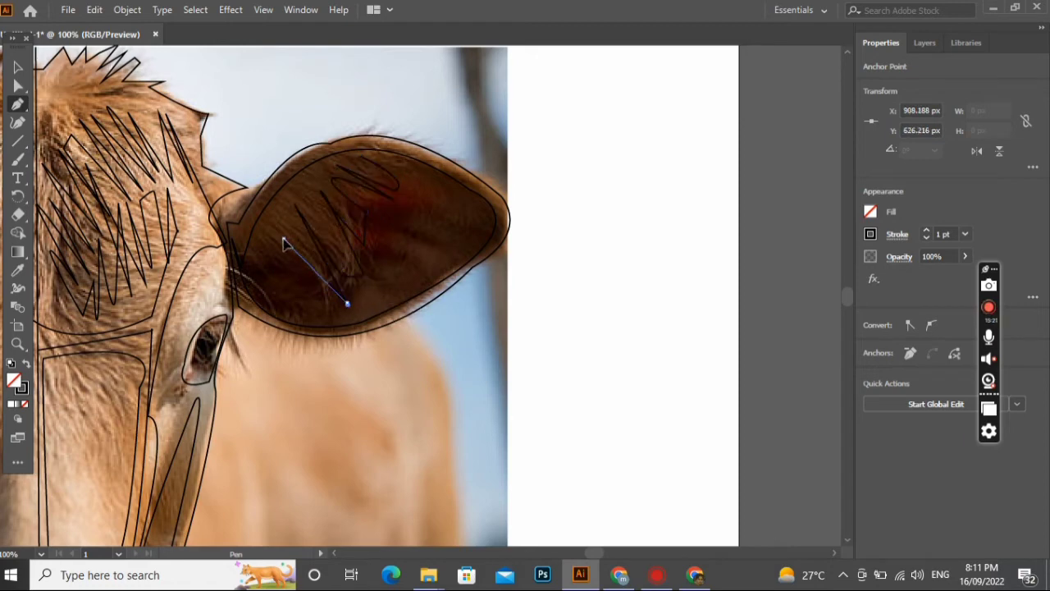
pyautogui.click(288, 280)
pyautogui.click(263, 236)
pyautogui.click(284, 219)
pyautogui.click(293, 192)
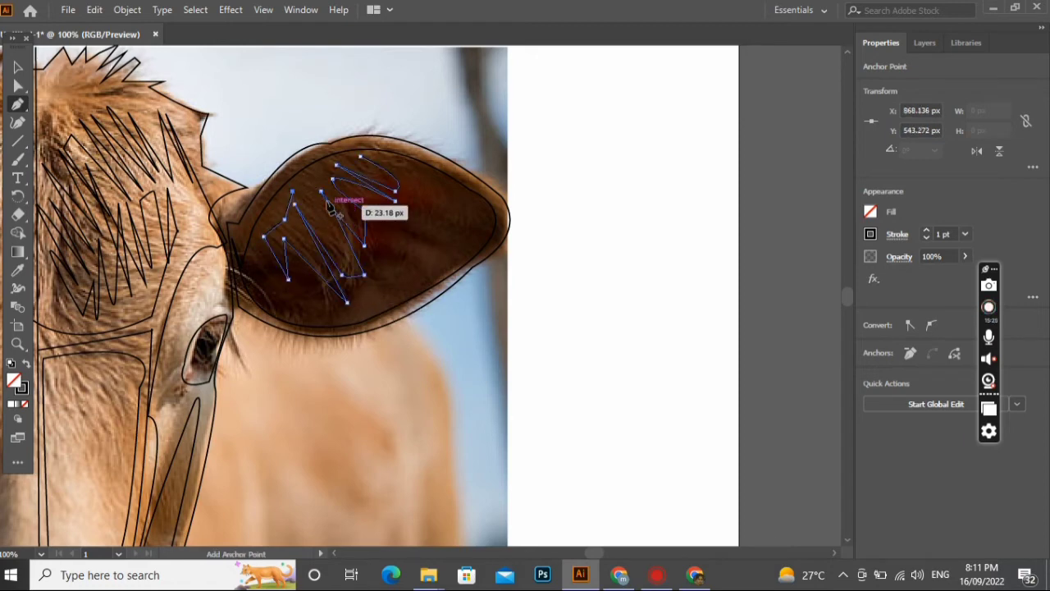
pyautogui.click(317, 198)
pyautogui.click(319, 179)
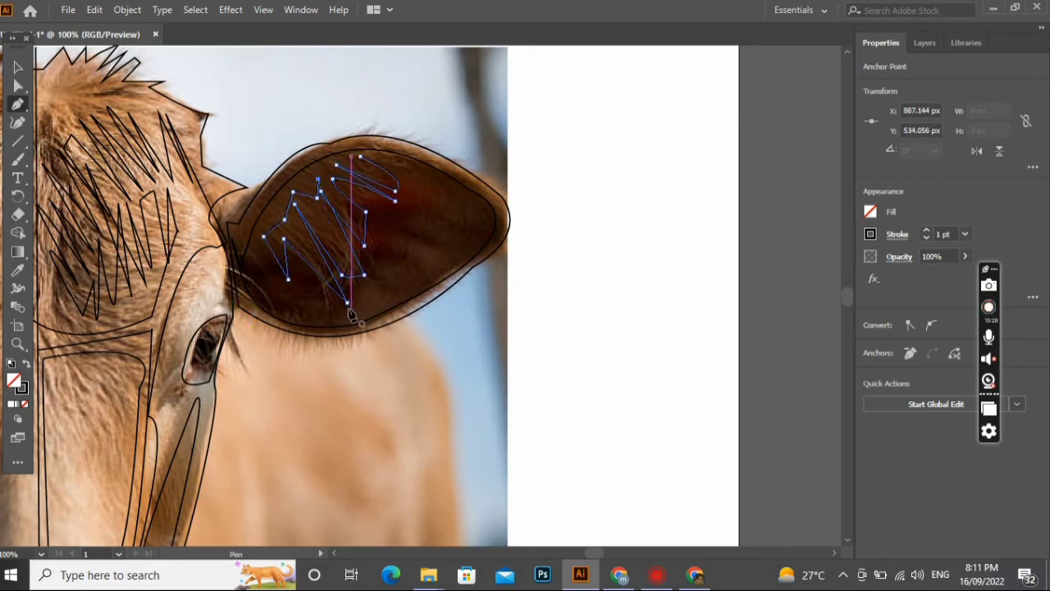
# Select all traced paths of the right half of the face and group them
pyautogui.scroll(1, 441, 422)
pyautogui.scroll(-4, 443, 419)
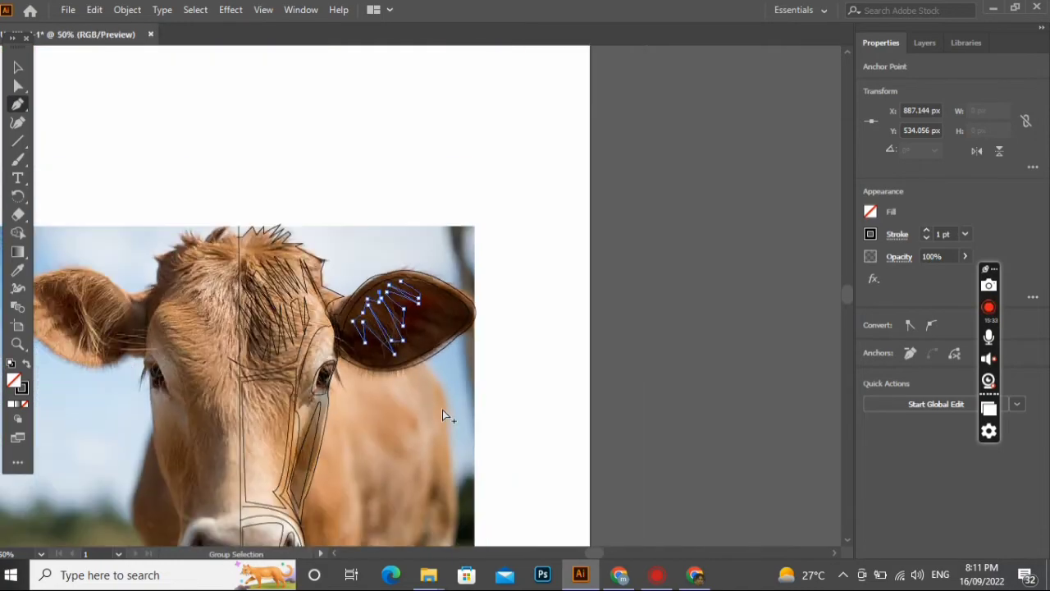
pyautogui.scroll(1, 347, 460)
pyautogui.scroll(-4, 348, 460)
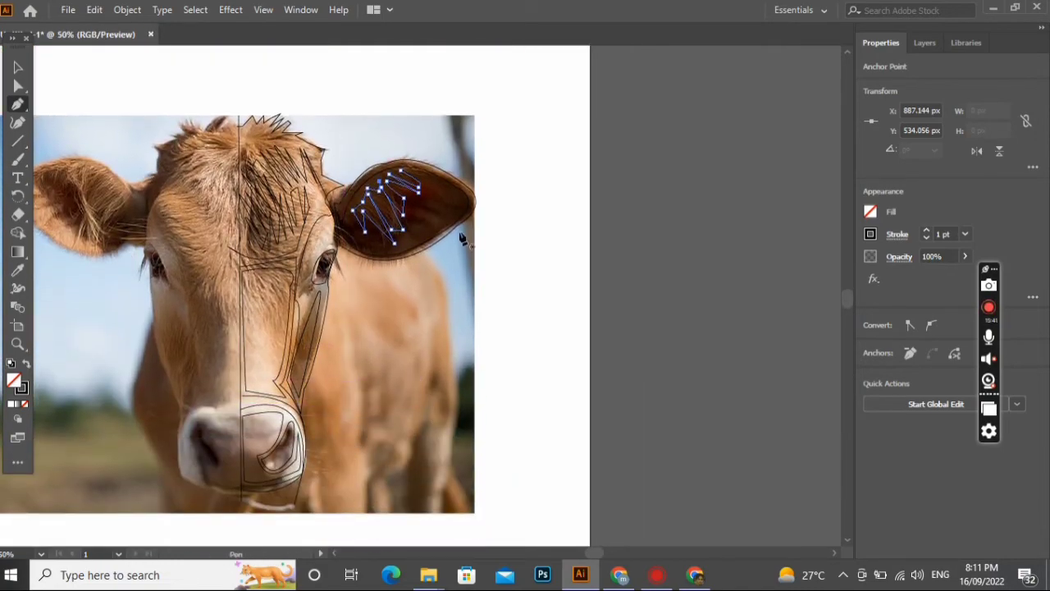
pyautogui.click(19, 86)
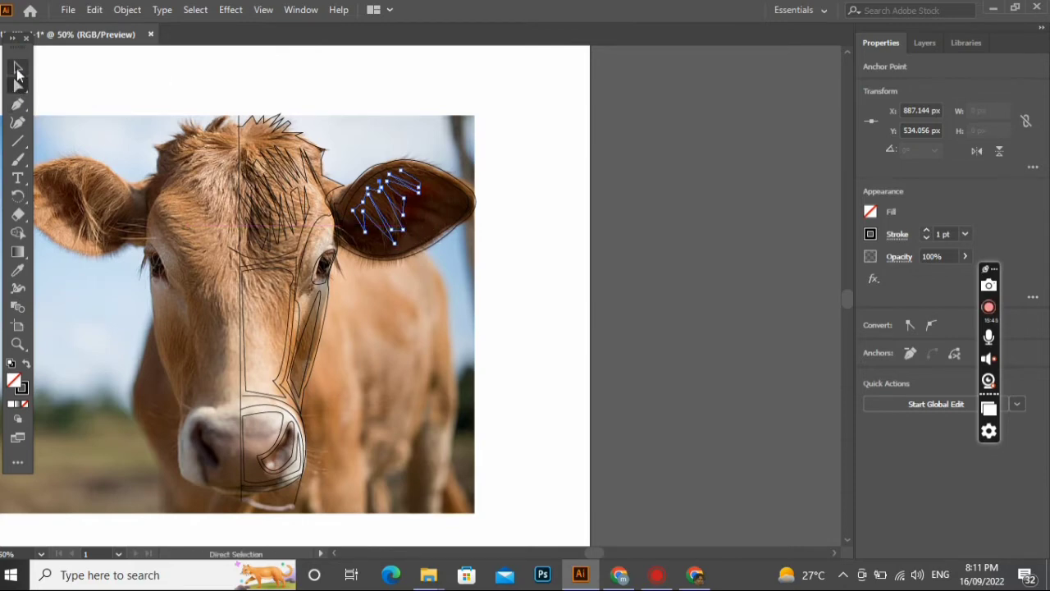
pyautogui.click(18, 71)
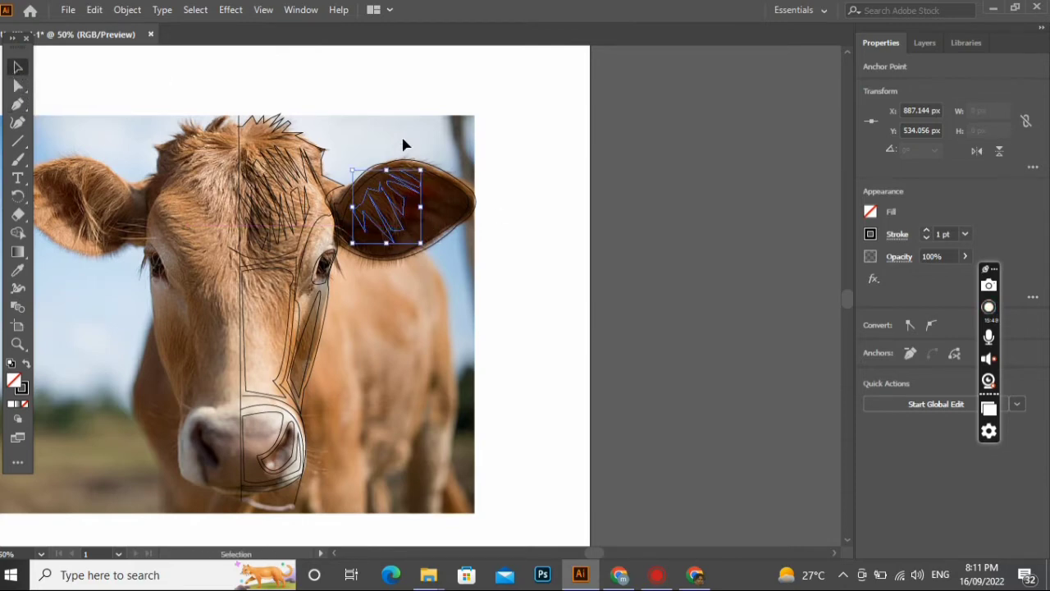
pyautogui.moveTo(478, 118)
pyautogui.mouseDown()
pyautogui.moveTo(212, 247)
pyautogui.moveTo(210, 507)
pyautogui.mouseUp()
pyautogui.click(122, 10)
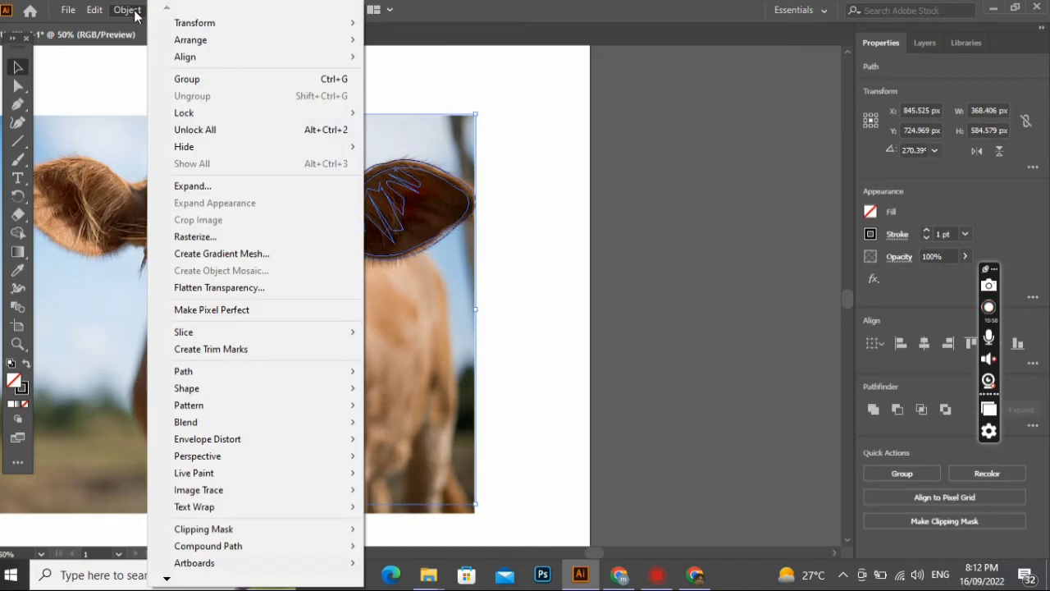
pyautogui.click(200, 82)
# Reflect the half-face group across the vertical axis as a copy
pyautogui.rightClick(386, 159)
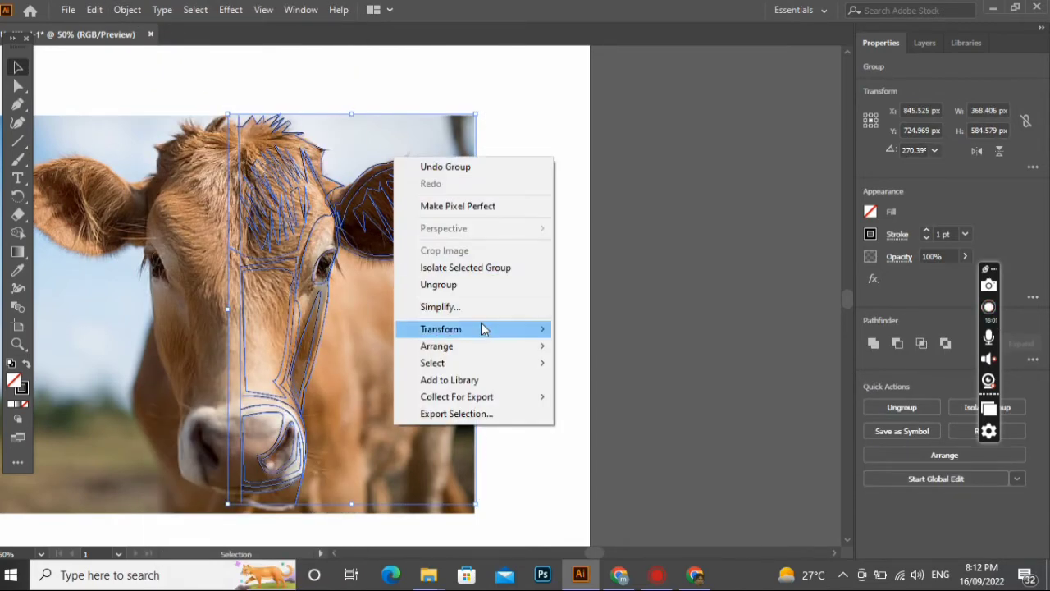
pyautogui.moveTo(459, 329)
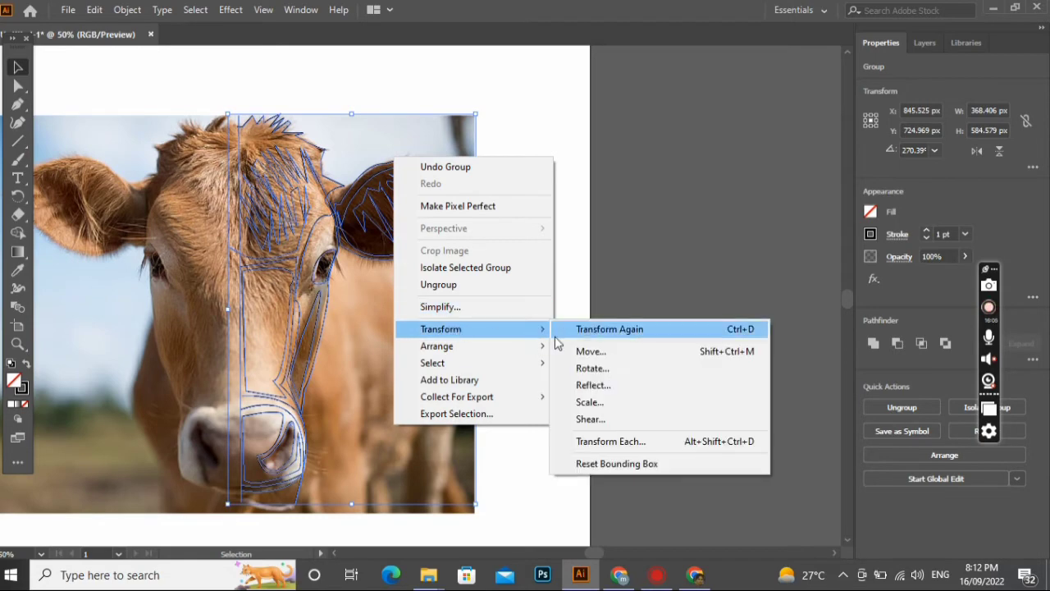
pyautogui.click(592, 386)
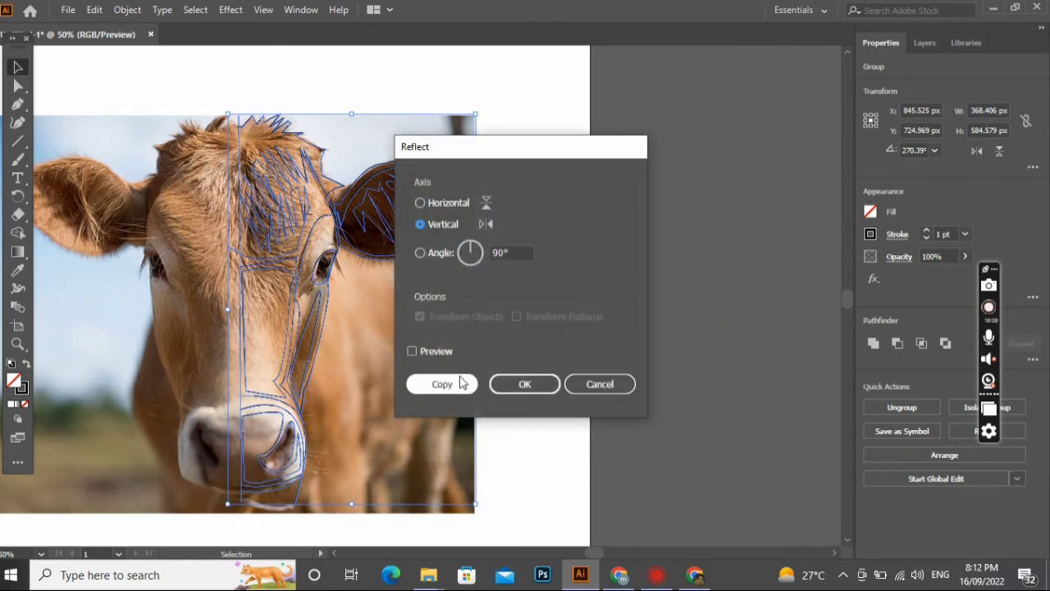
pyautogui.click(461, 382)
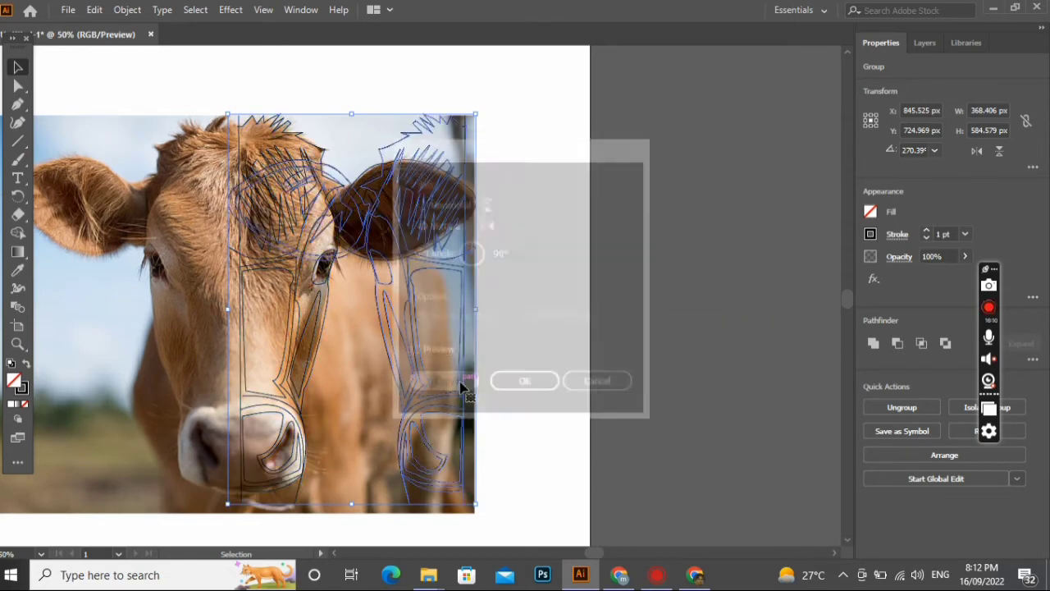
# Move the mirrored copy about 336 px left over the photo's other half, so both halves meet at the face's centre line
pyautogui.click(289, 321)
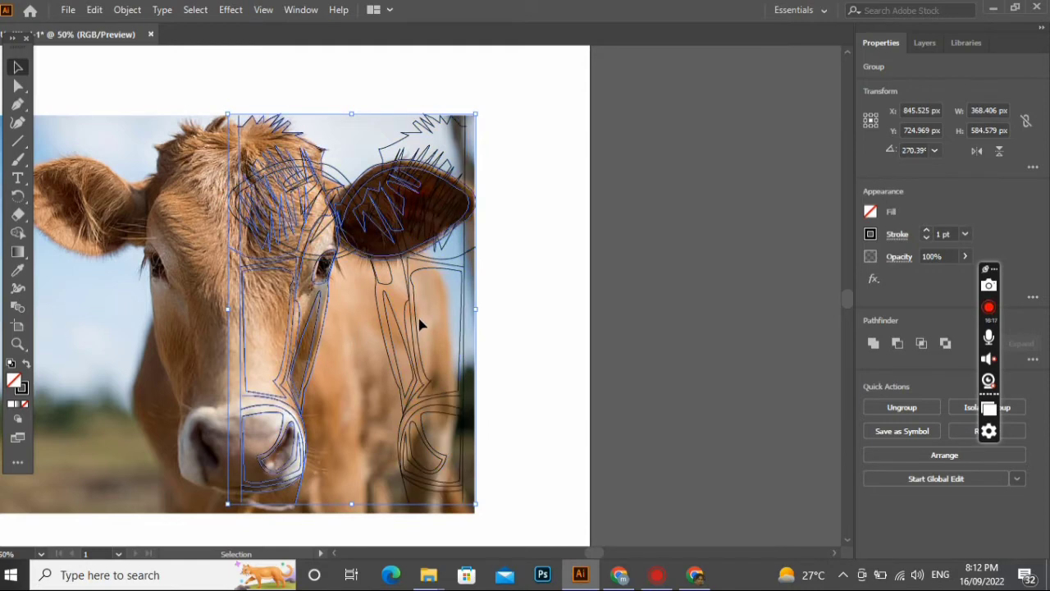
pyautogui.moveTo(408, 349); pyautogui.dragTo(188, 349)
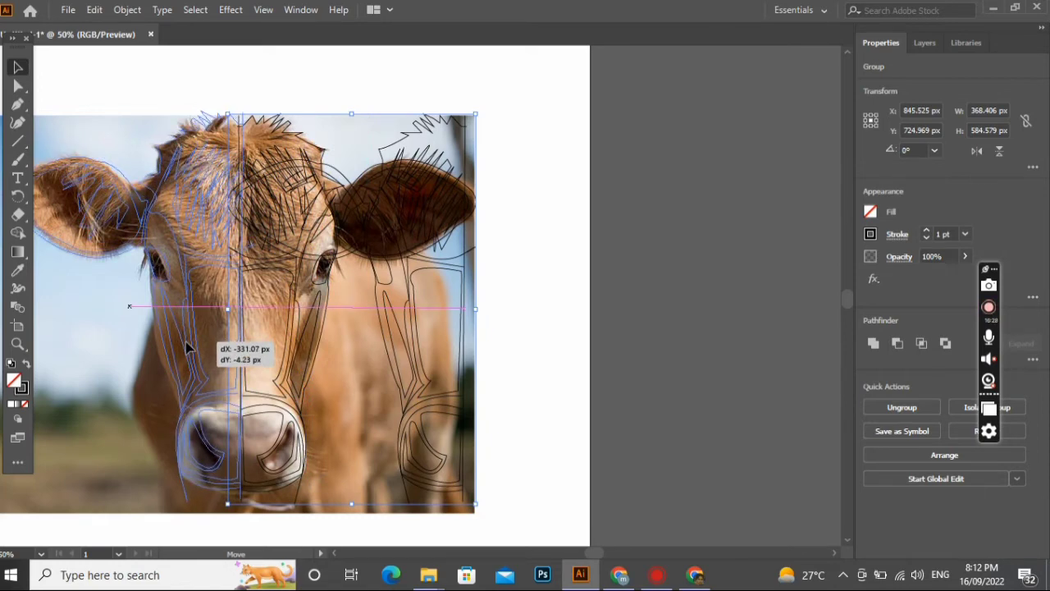
pyautogui.moveTo(188, 349); pyautogui.dragTo(186, 345)
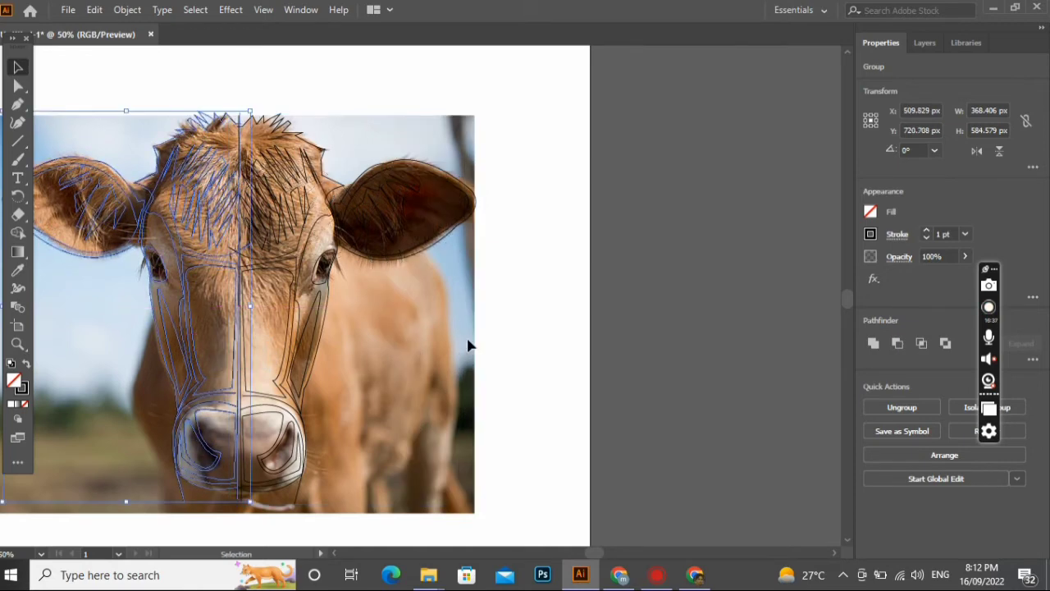
# Unlock the cow photo and delete it
pyautogui.click(132, 13)
pyautogui.click(190, 129)
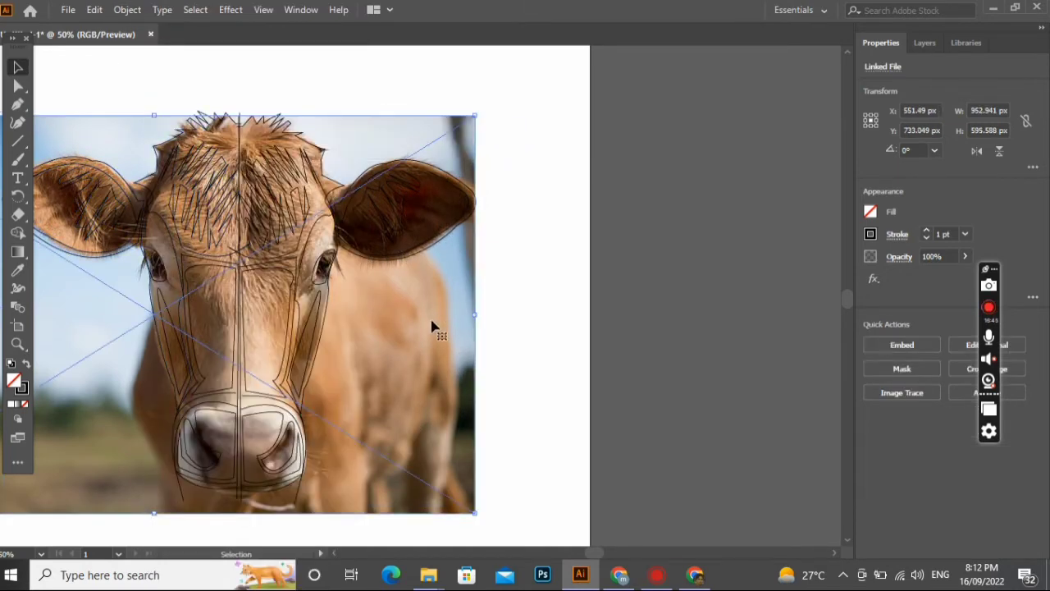
pyautogui.press('Delete')
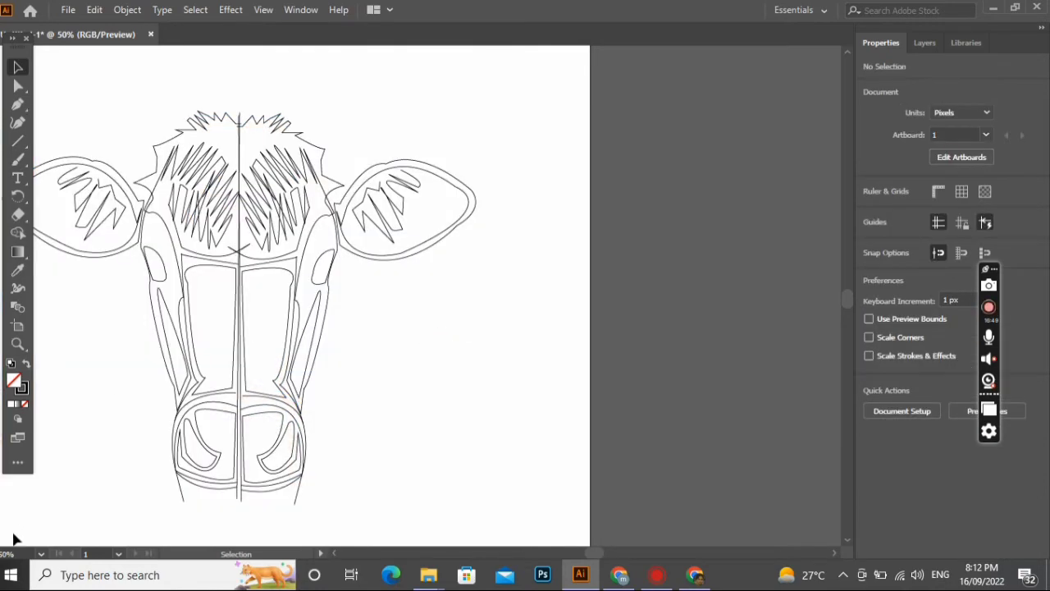
# Ungroup the right half of the face and its mirrored left half
pyautogui.moveTo(452, 99); pyautogui.dragTo(257, 480)
pyautogui.click(123, 9)
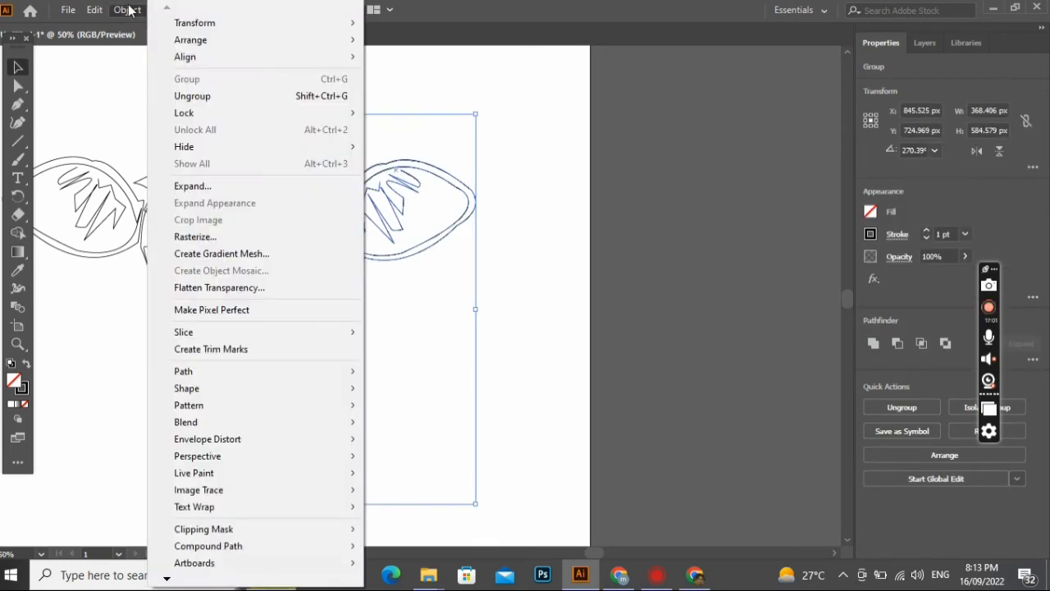
pyautogui.click(220, 96)
pyautogui.moveTo(65, 98); pyautogui.dragTo(219, 490)
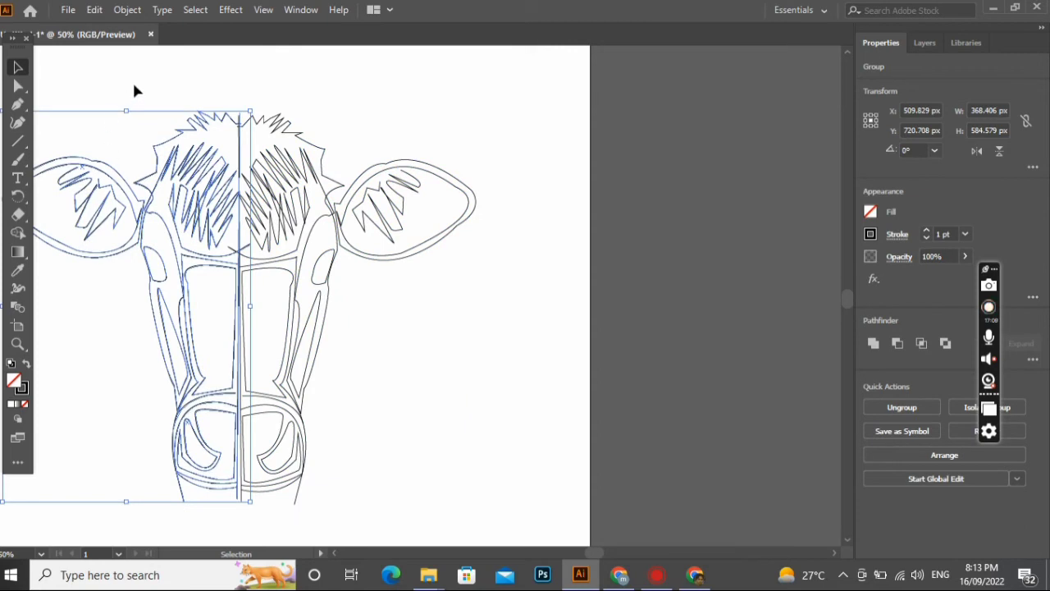
pyautogui.click(129, 10)
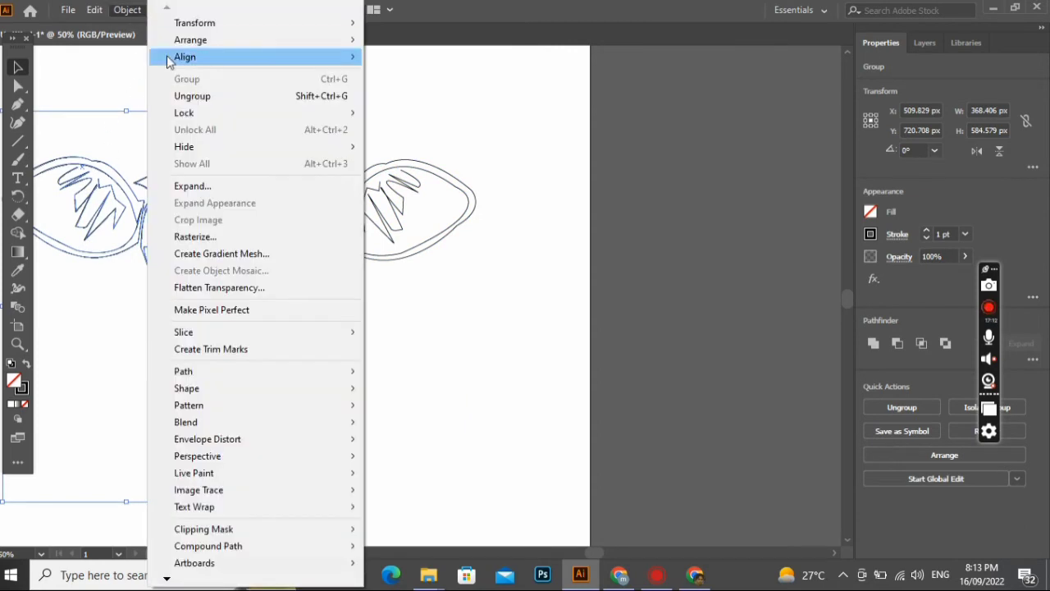
pyautogui.click(191, 94)
# Group all paths of both face halves and merge the two inner nose-bridge panels across the centre line with Shape Builder
pyautogui.moveTo(470, 129); pyautogui.dragTo(47, 457)
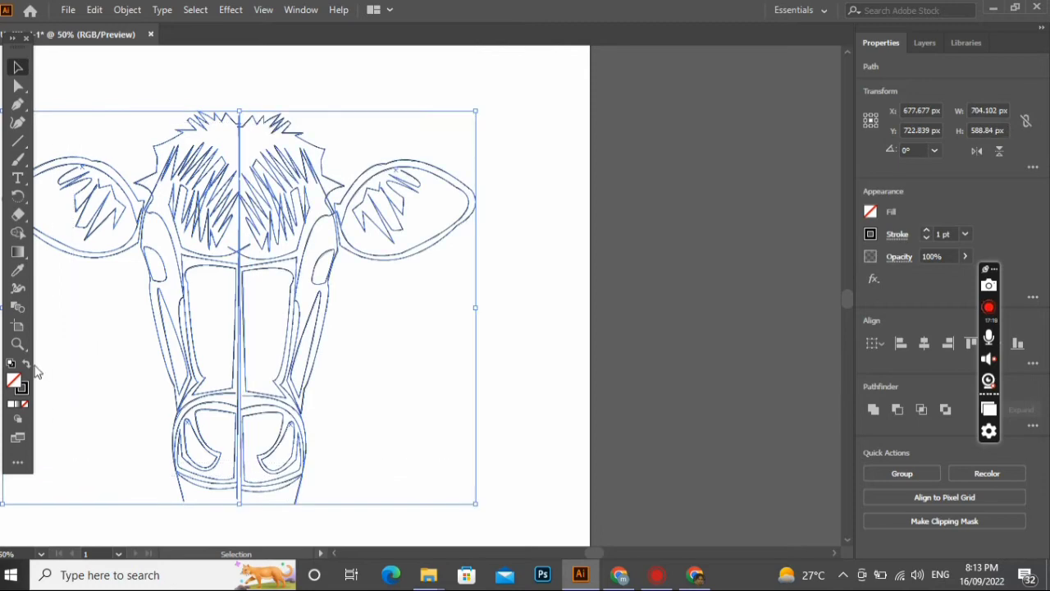
pyautogui.click(129, 10)
pyautogui.click(184, 77)
pyautogui.hotkey('shift', 'm')
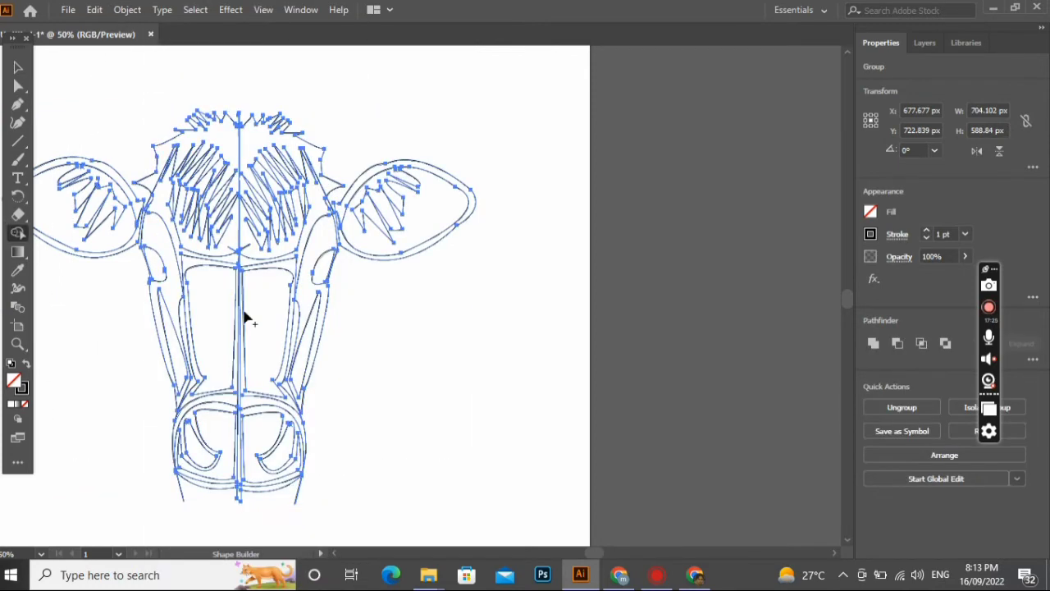
pyautogui.moveTo(213, 310); pyautogui.dragTo(255, 314)
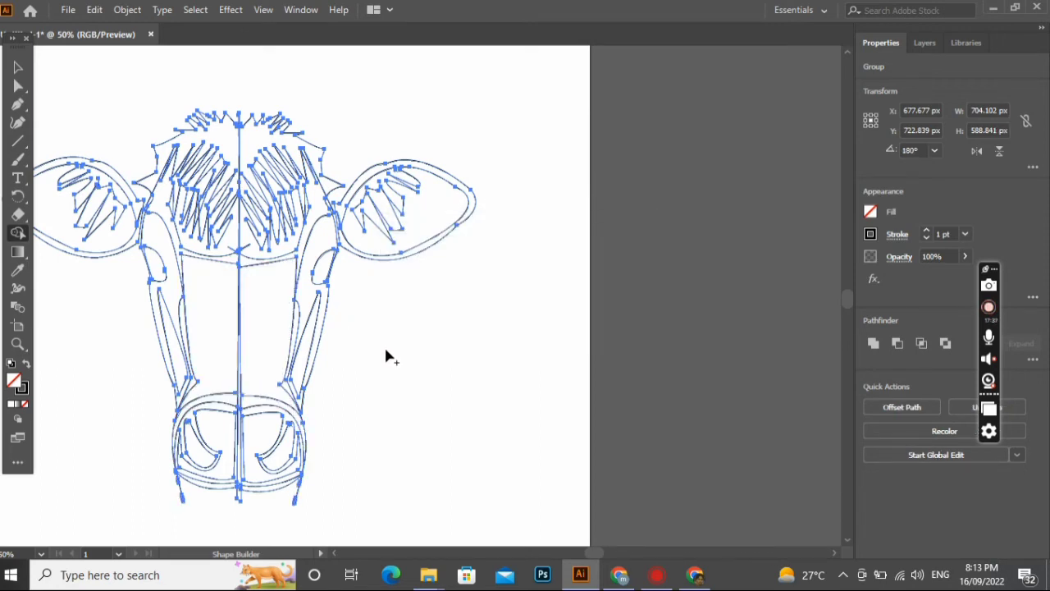
# Select the whole cow face, ungroup it into separate paths and clear the selection
pyautogui.click(18, 67)
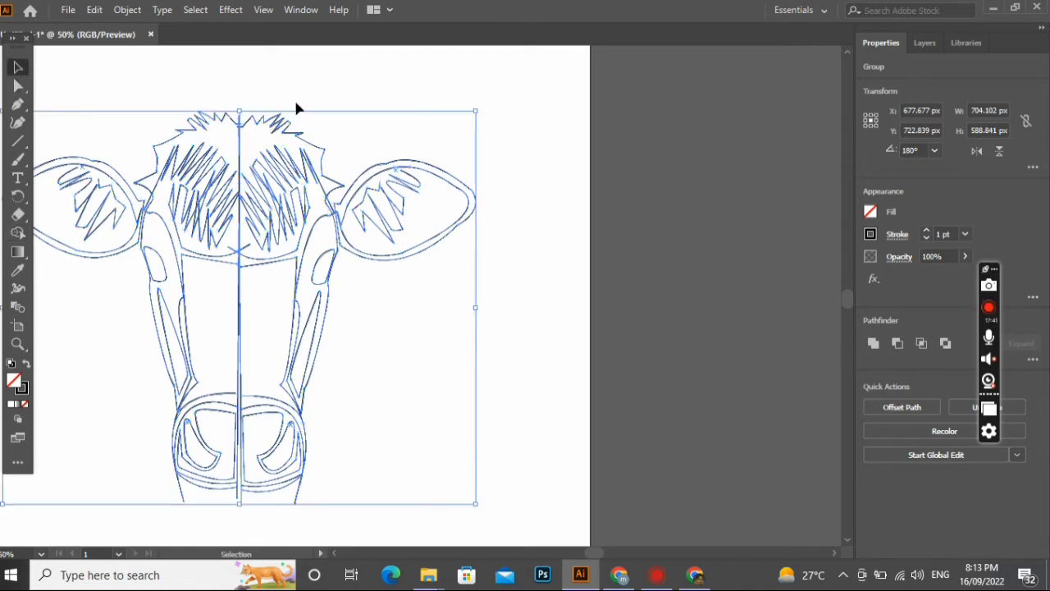
pyautogui.moveTo(446, 118); pyautogui.dragTo(55, 508)
pyautogui.click(127, 9)
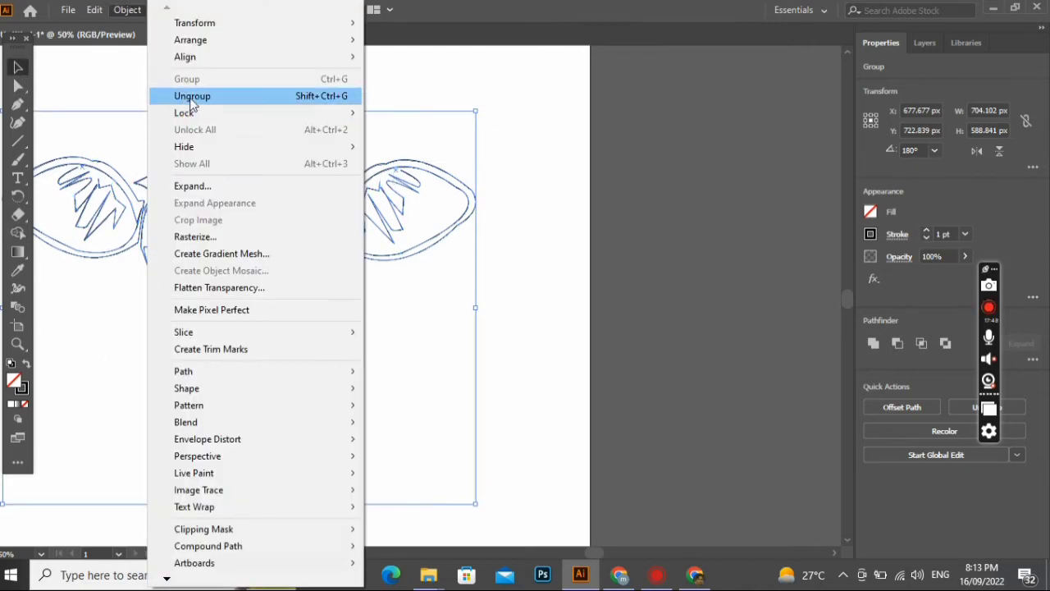
pyautogui.click(173, 93)
pyautogui.click(576, 354)
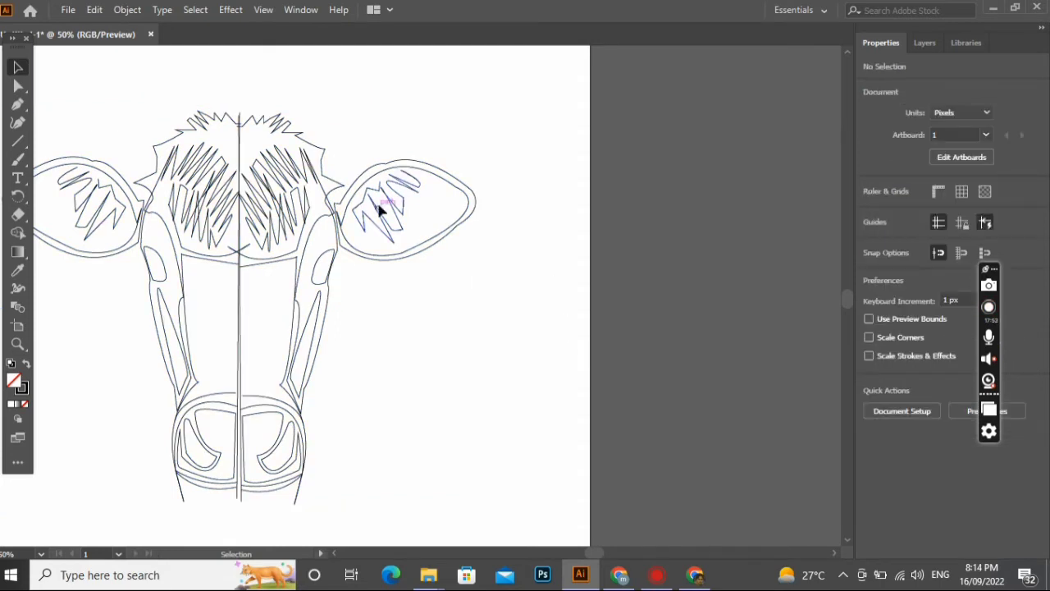
# Fill the zigzag hair tuft inside the right ear with orange CE9228
pyautogui.click(389, 226)
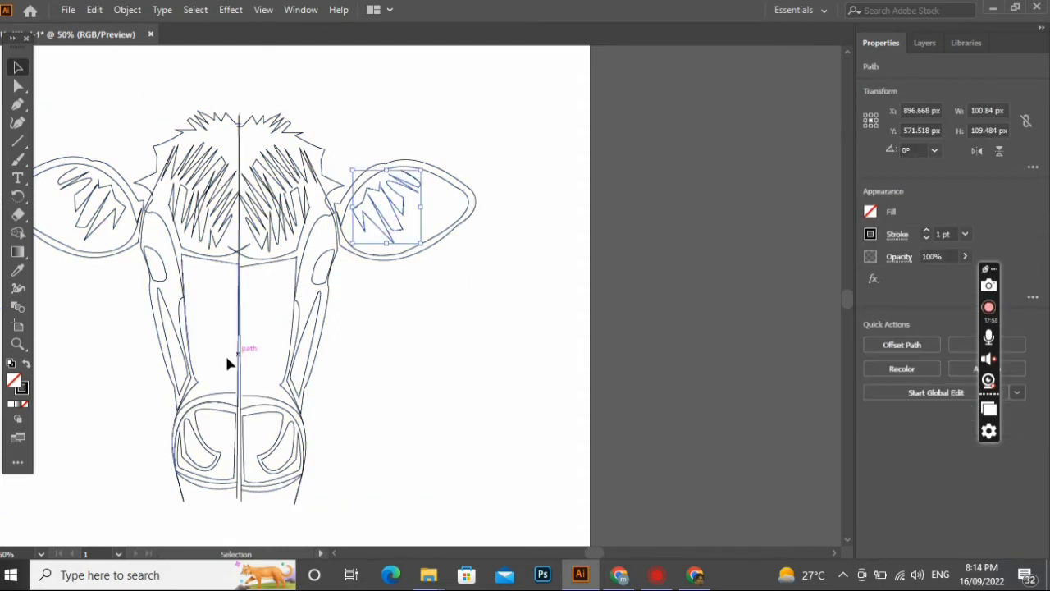
pyautogui.doubleClick(18, 383)
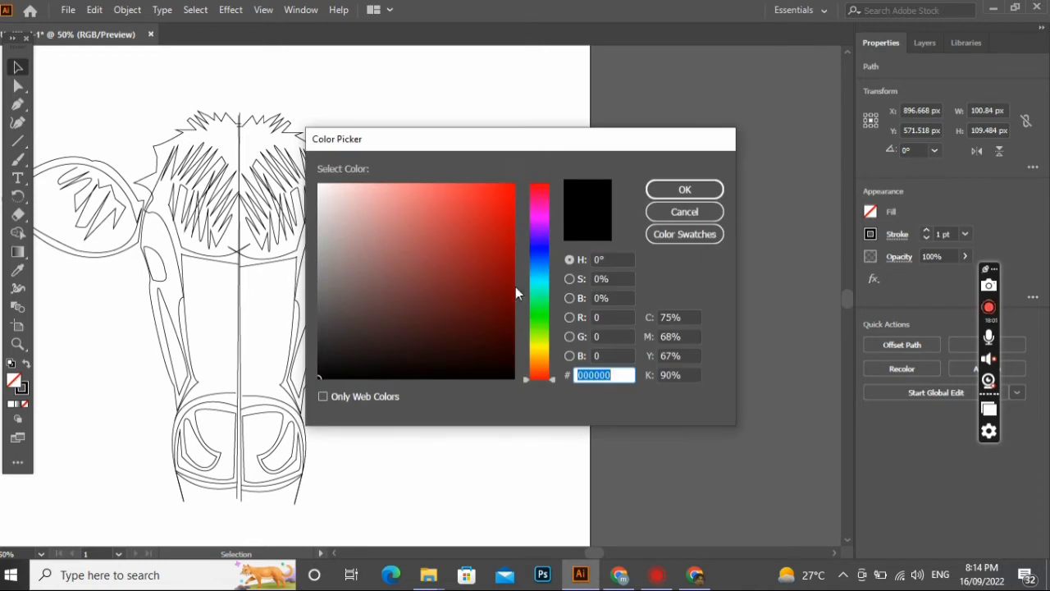
pyautogui.click(539, 198)
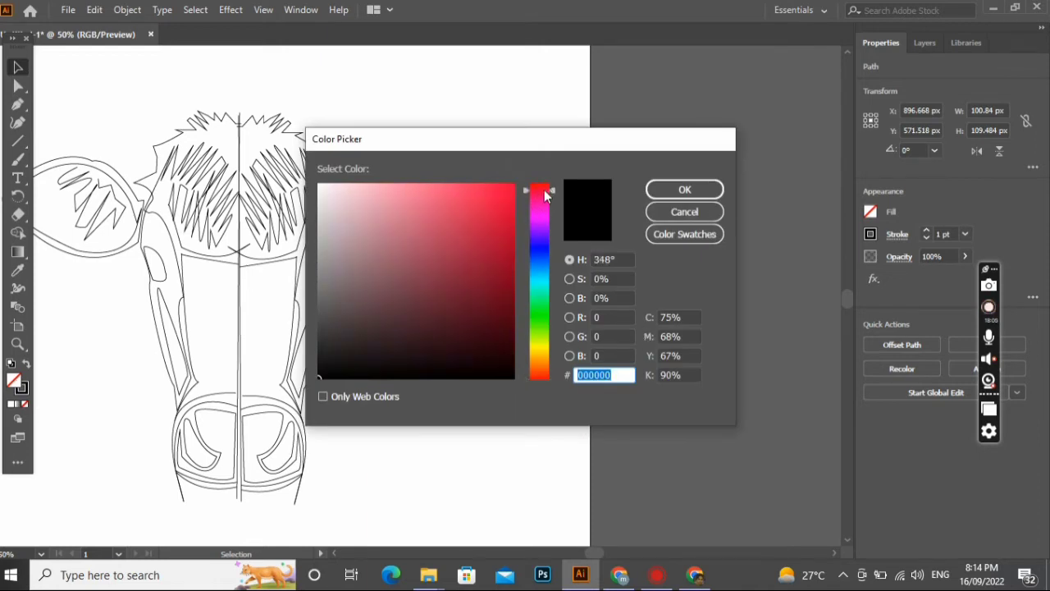
pyautogui.click(542, 361)
pyautogui.click(476, 218)
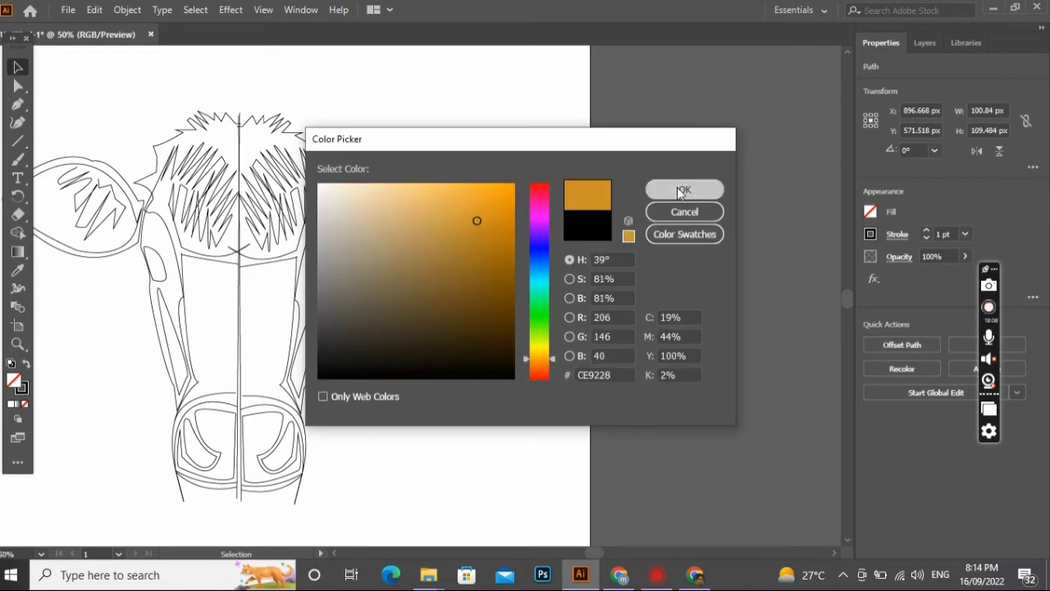
pyautogui.click(681, 189)
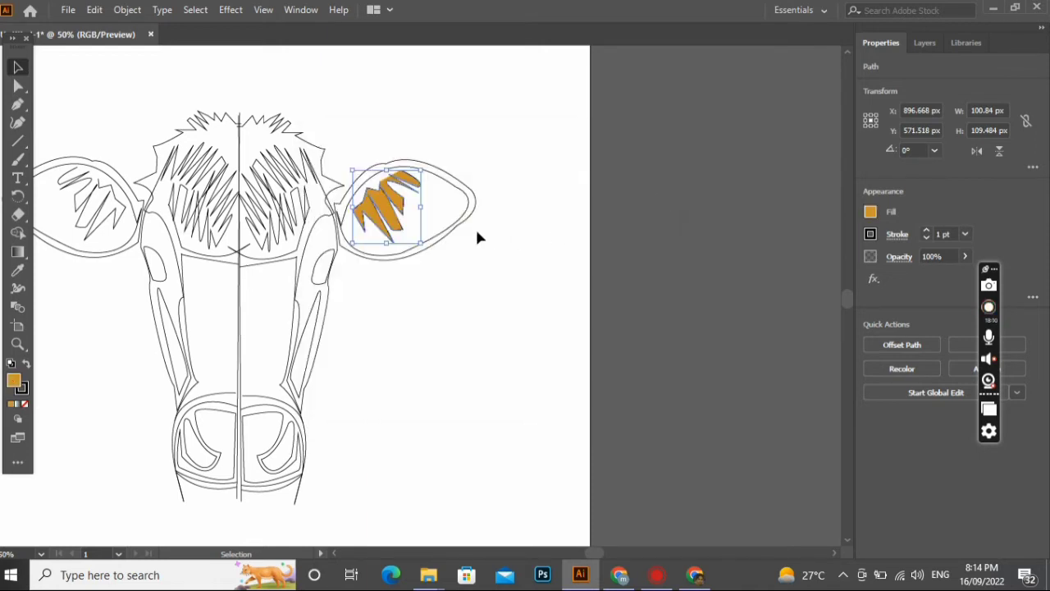
# Copy the orange fill from the right ear's hair tuft to the matching tuft in the left ear with the Eyedropper
pyautogui.click(97, 212)
pyautogui.press('i')
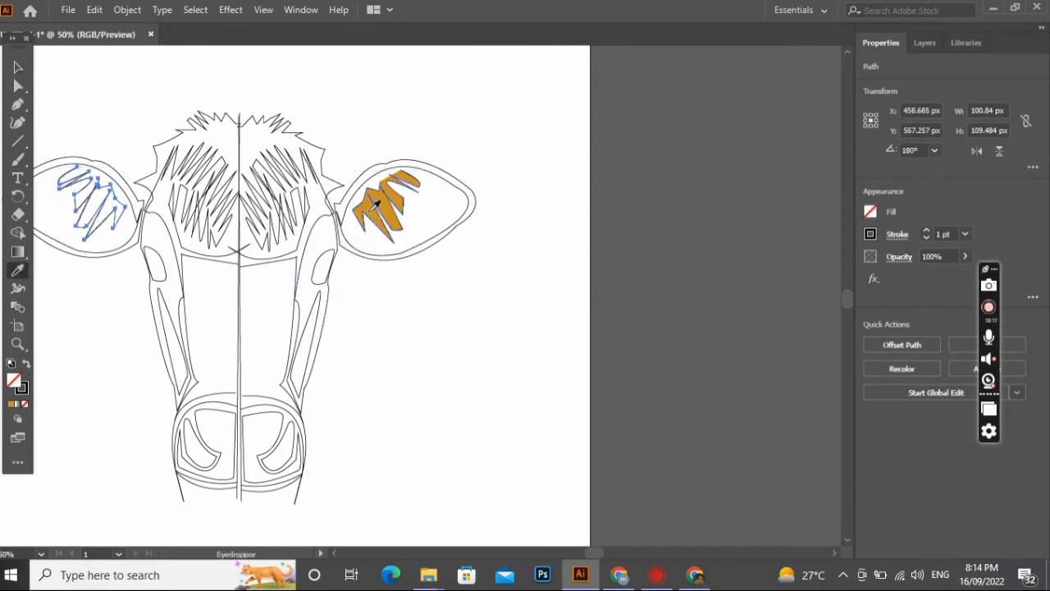
pyautogui.click(374, 205)
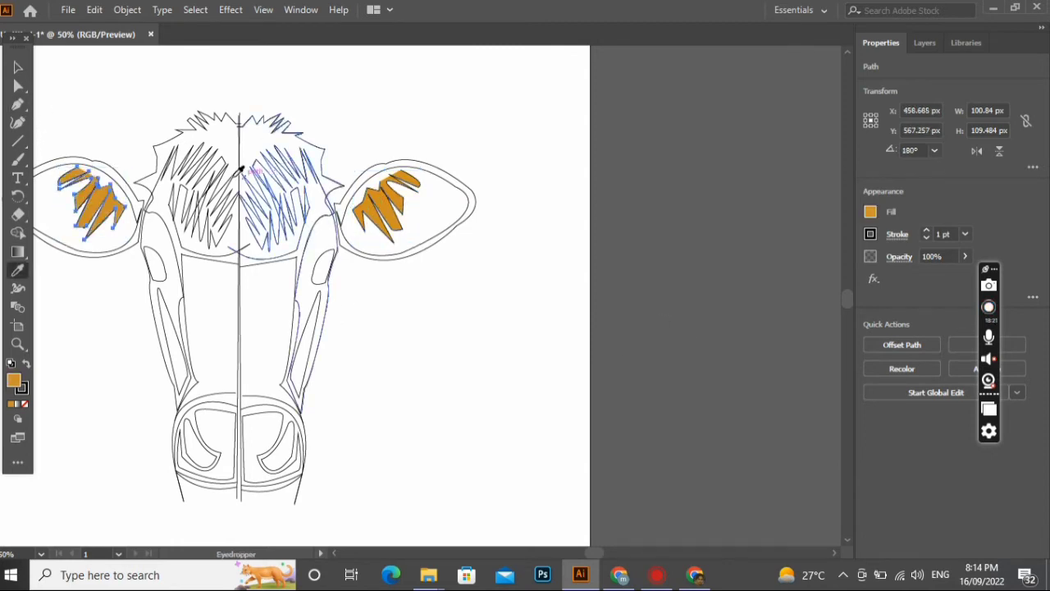
# Fill the right half's forehead-hair and cheek shape with bright green
pyautogui.click(18, 85)
pyautogui.click(22, 68)
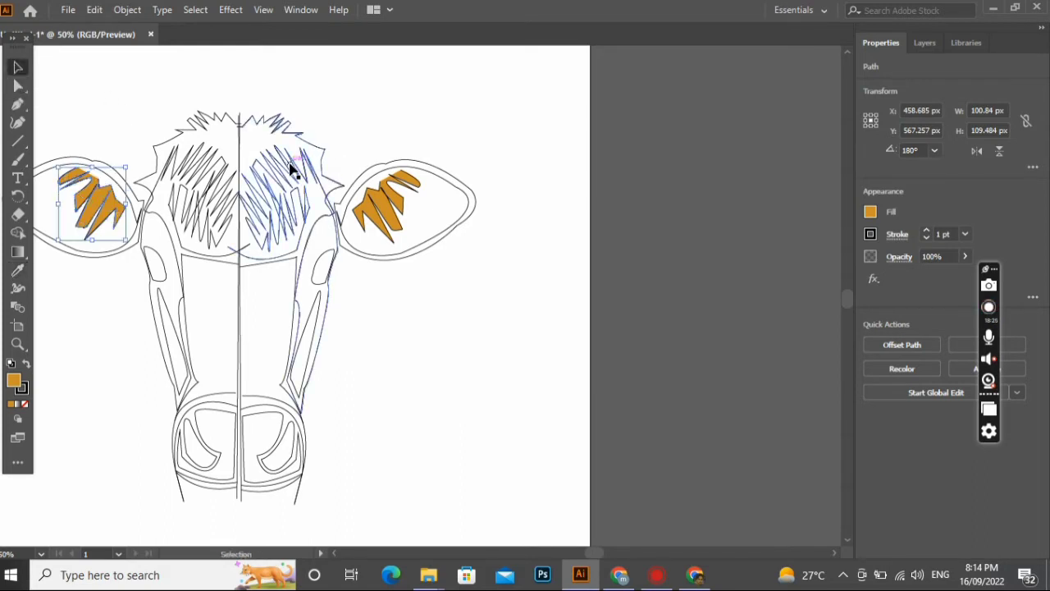
pyautogui.click(281, 172)
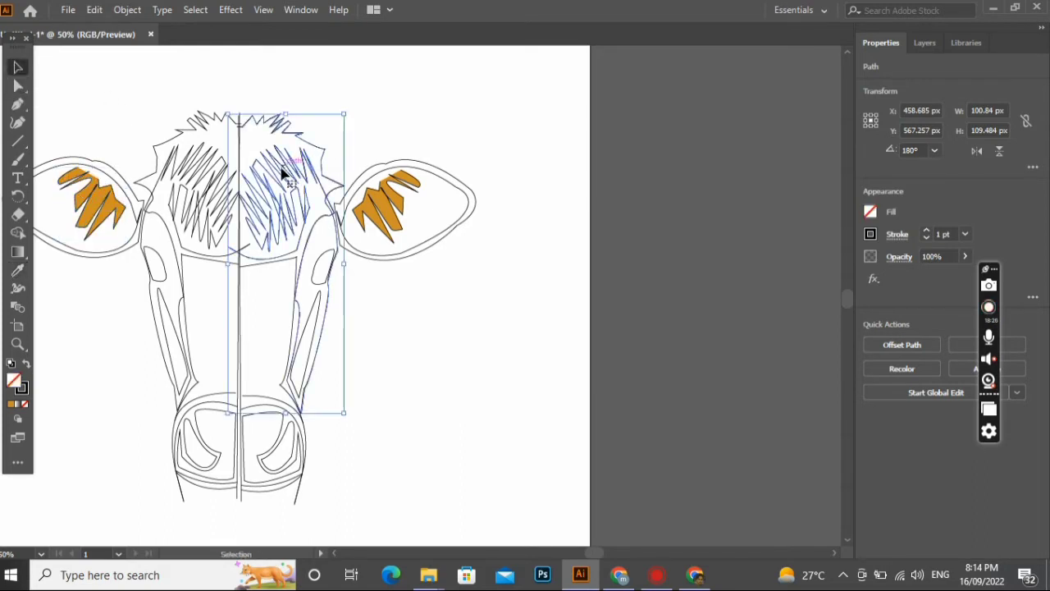
pyautogui.doubleClick(20, 386)
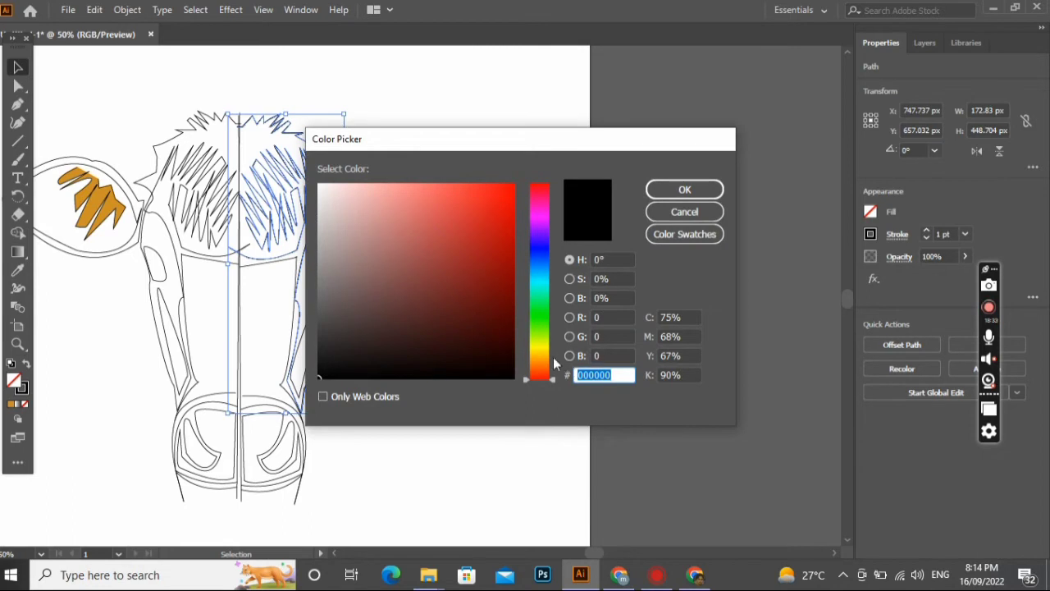
pyautogui.click(555, 361)
pyautogui.click(508, 290)
pyautogui.click(462, 323)
pyautogui.click(424, 270)
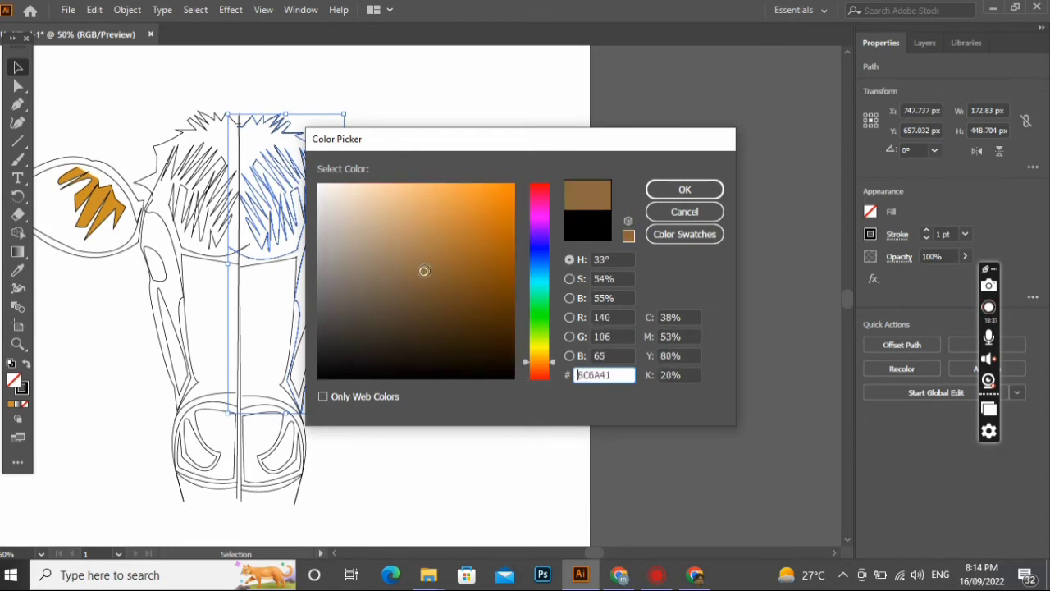
pyautogui.click(538, 326)
pyautogui.click(484, 197)
pyautogui.click(684, 190)
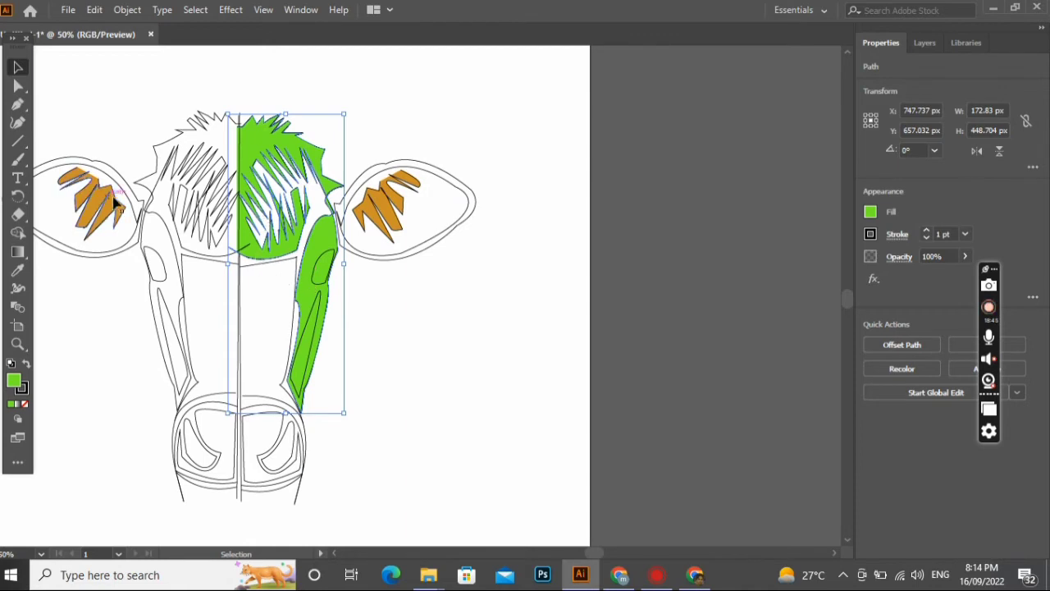
# Sample the green fill with the Eyedropper onto the left half's forehead-hair and cheek shape
pyautogui.click(183, 170)
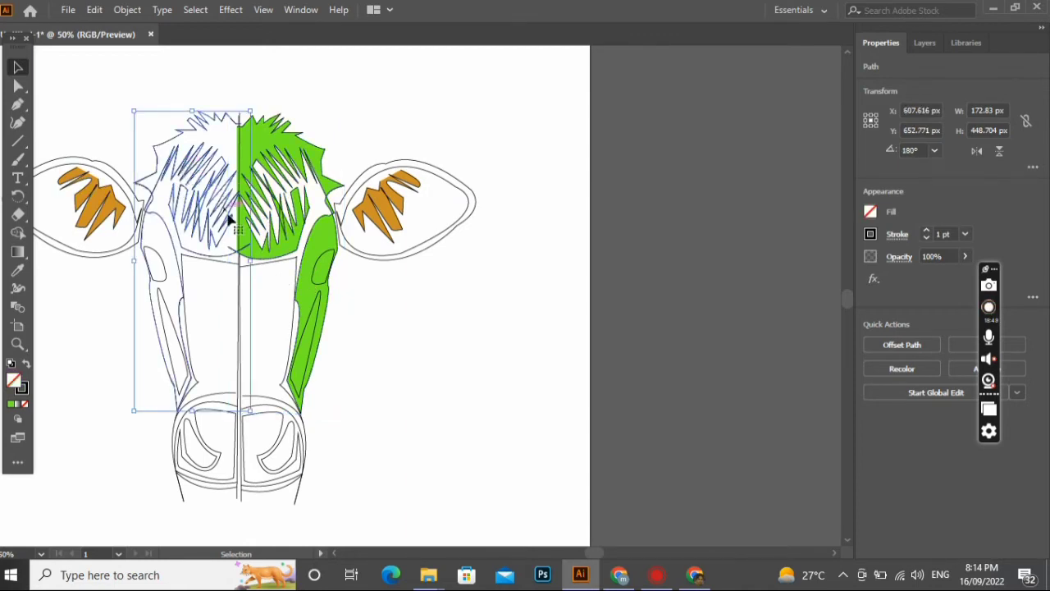
pyautogui.press('i')
pyautogui.click(318, 256)
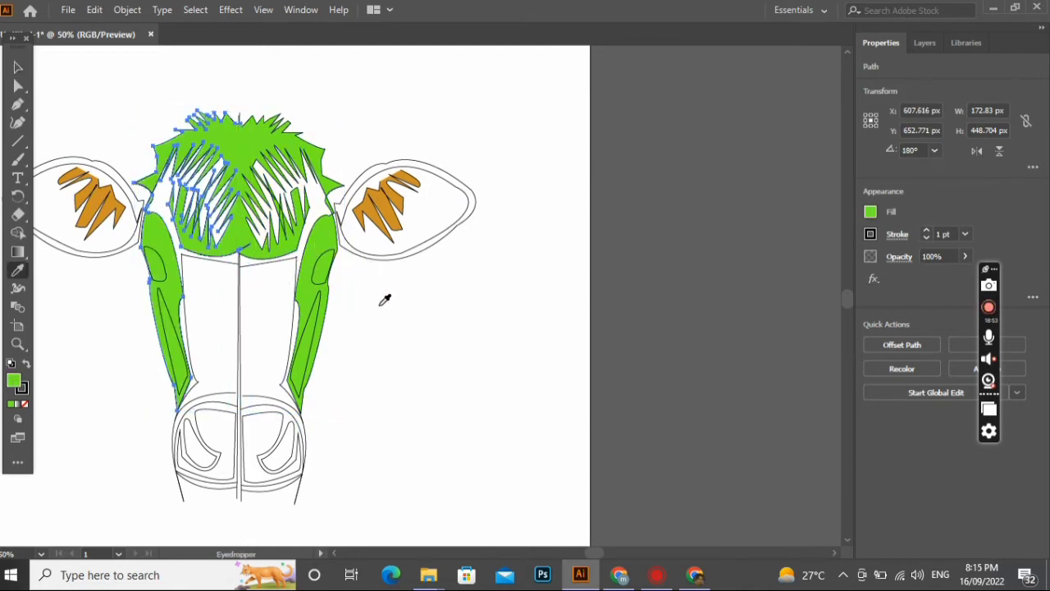
# Fill the right eye shape with a very dark reddish brown
pyautogui.click(18, 85)
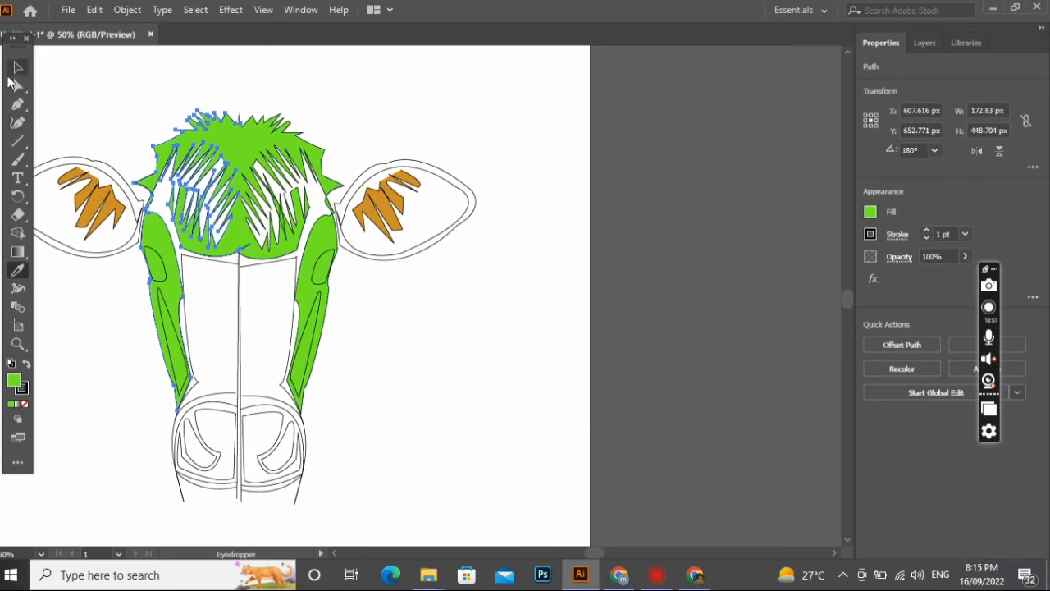
pyautogui.click(324, 259)
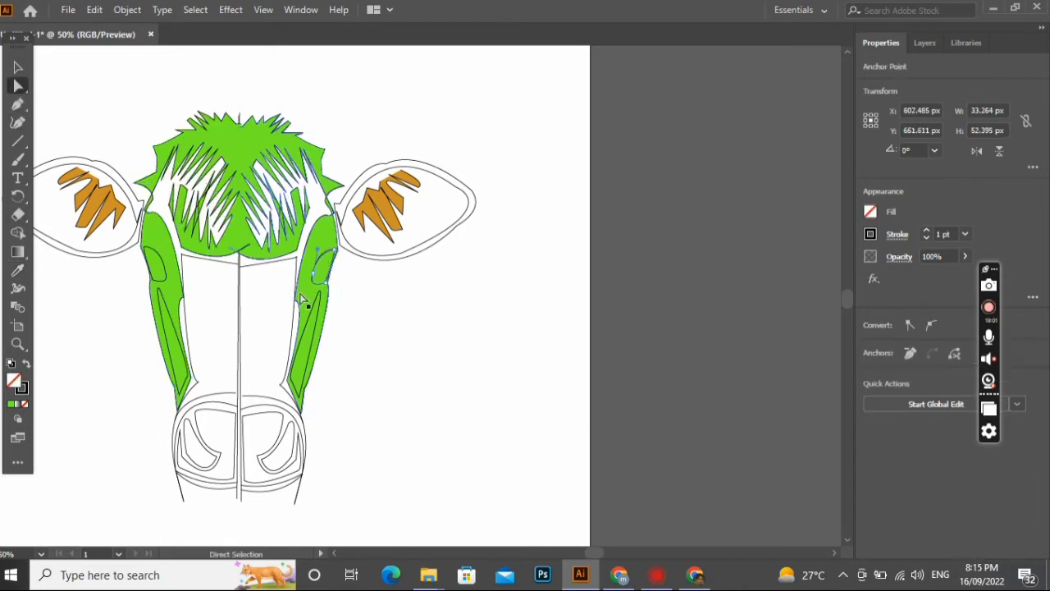
pyautogui.doubleClick(16, 390)
pyautogui.click(465, 346)
pyautogui.click(700, 181)
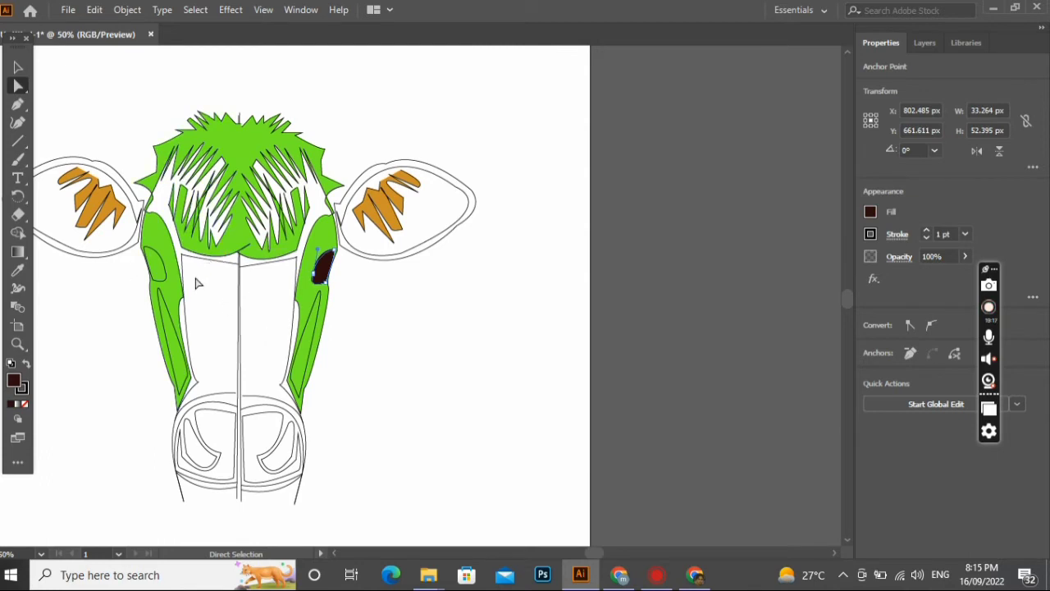
# Match the left eye's fill to the dark brown right eye with the Eyedropper
pyautogui.click(168, 269)
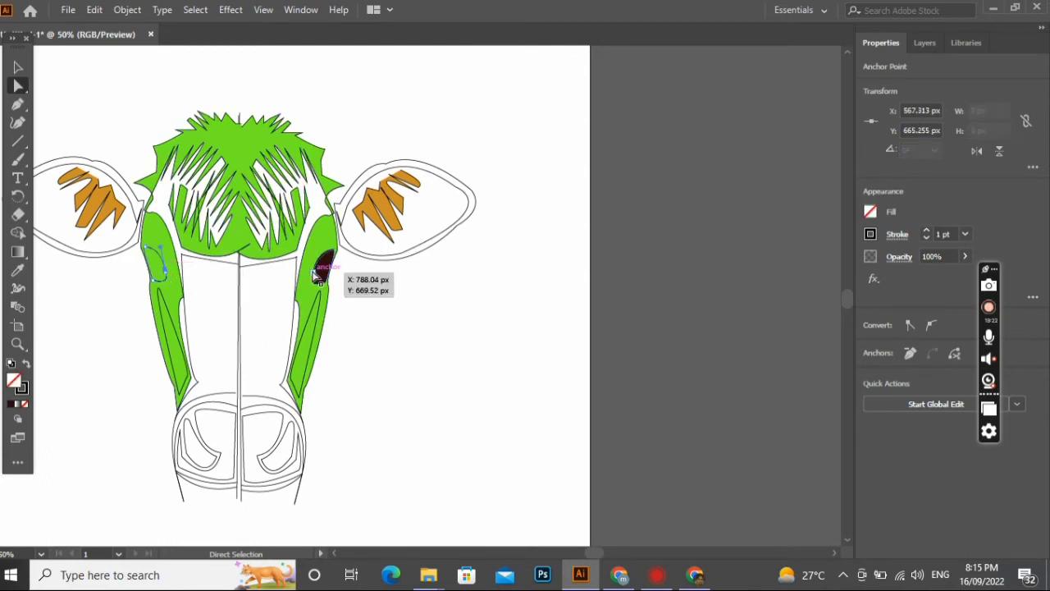
pyautogui.press('i')
pyautogui.click(319, 271)
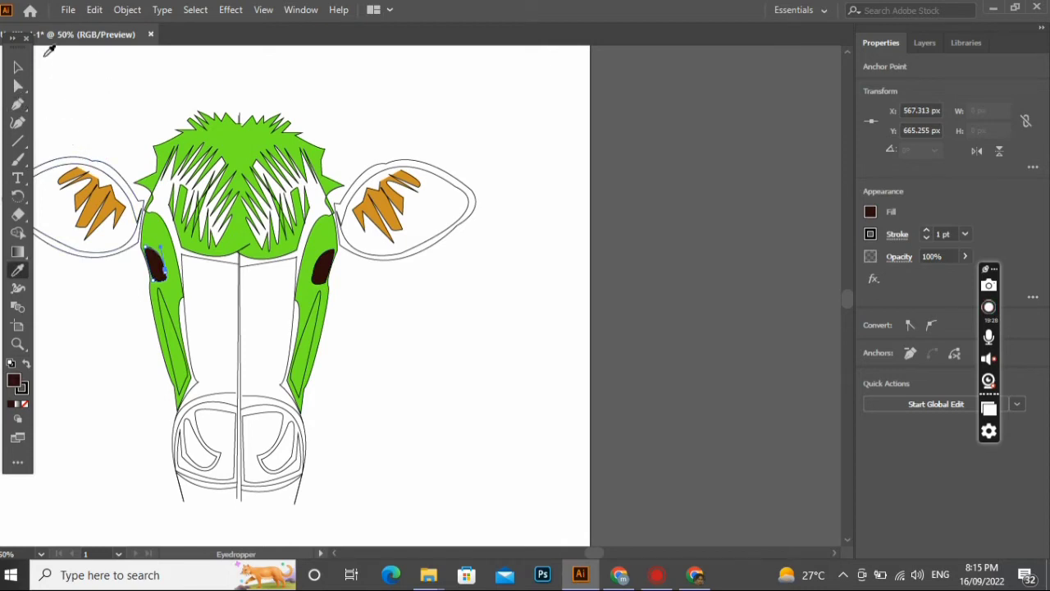
# Fill the right nostril shape with near-black 190505
pyautogui.click(19, 75)
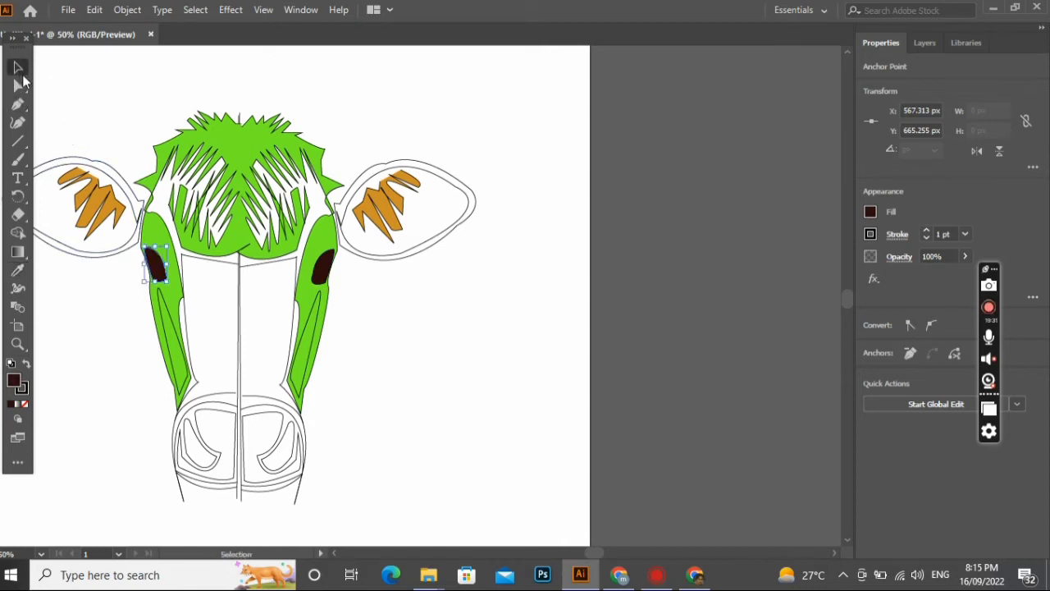
pyautogui.click(283, 443)
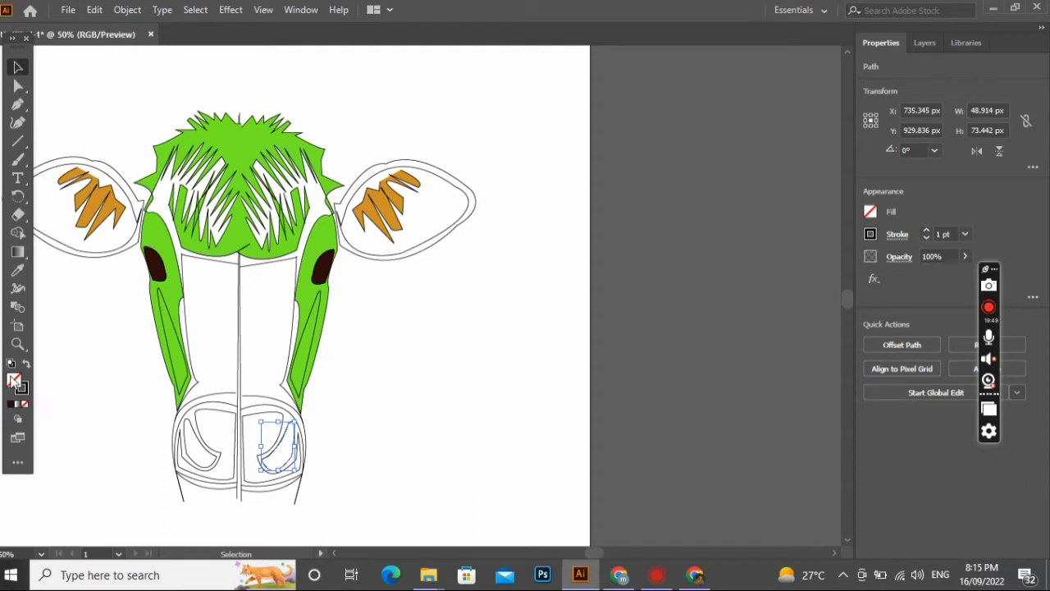
pyautogui.doubleClick(14, 380)
pyautogui.click(475, 359)
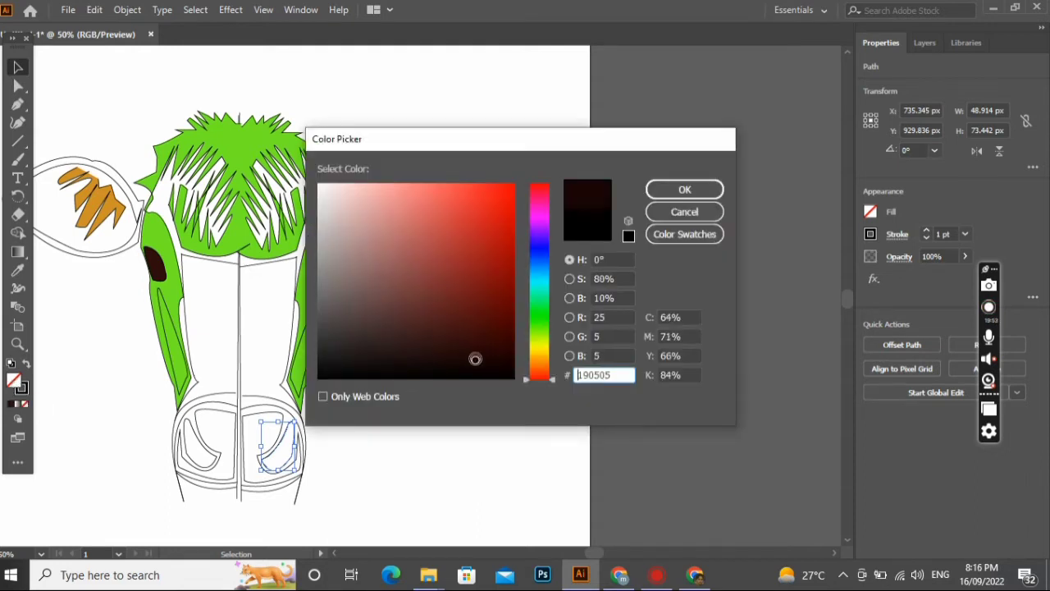
pyautogui.click(668, 191)
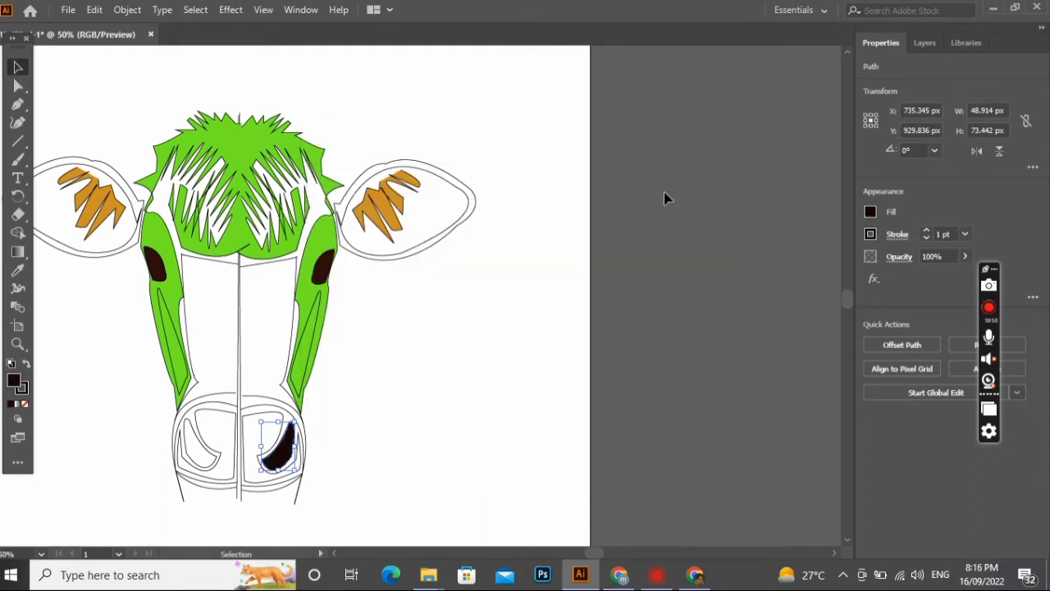
# Apply the right nostril's near-black fill to the left nostril with the Eyedropper
pyautogui.click(212, 461)
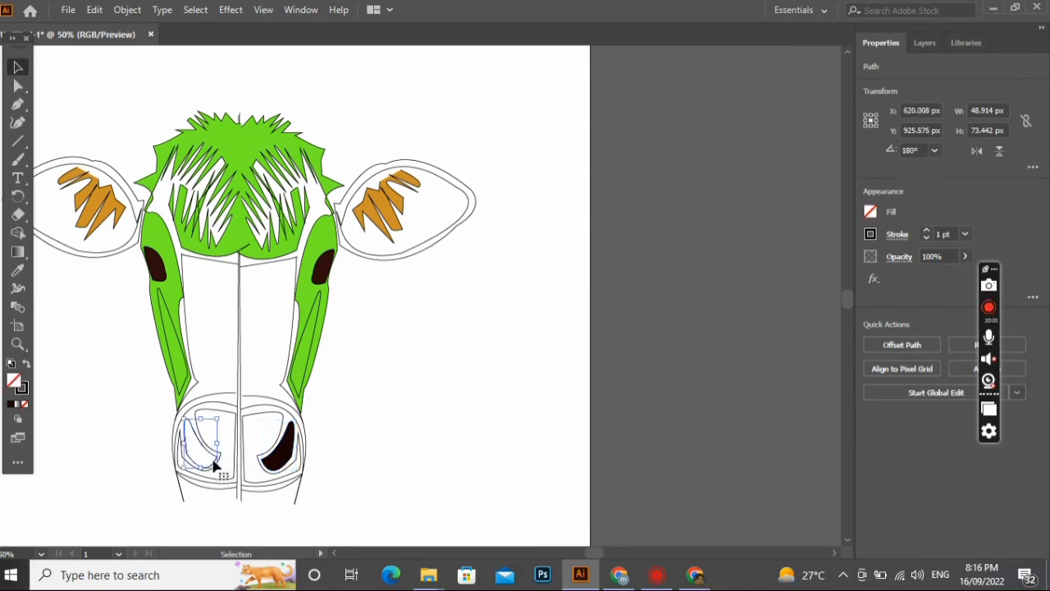
pyautogui.press('i')
pyautogui.click(281, 451)
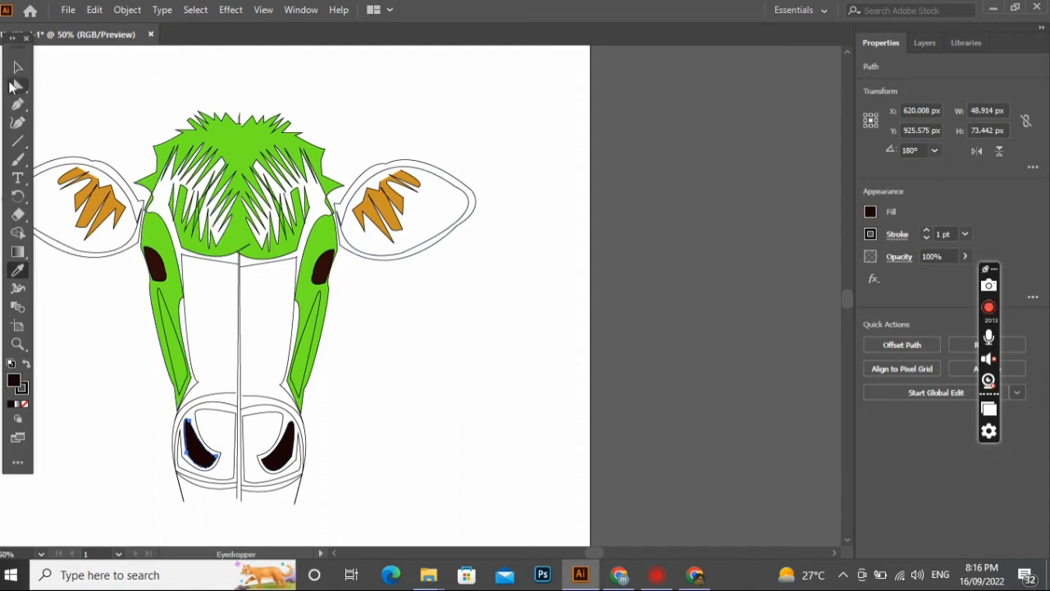
# Fill the inner outline of the right ear with the light-blue-to-white gradient swatch
pyautogui.click(15, 87)
pyautogui.click(439, 233)
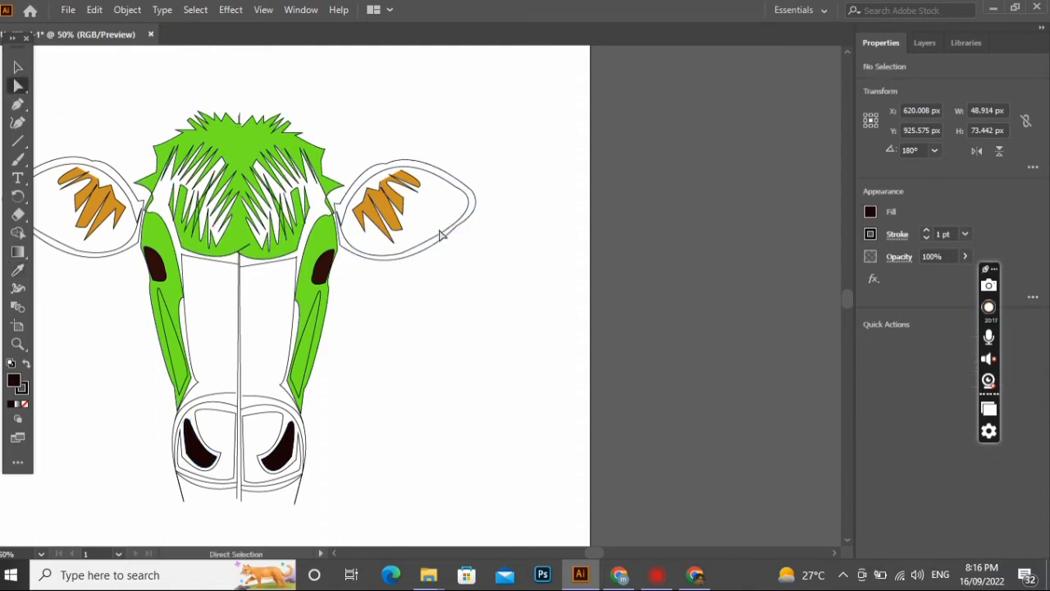
pyautogui.click(440, 236)
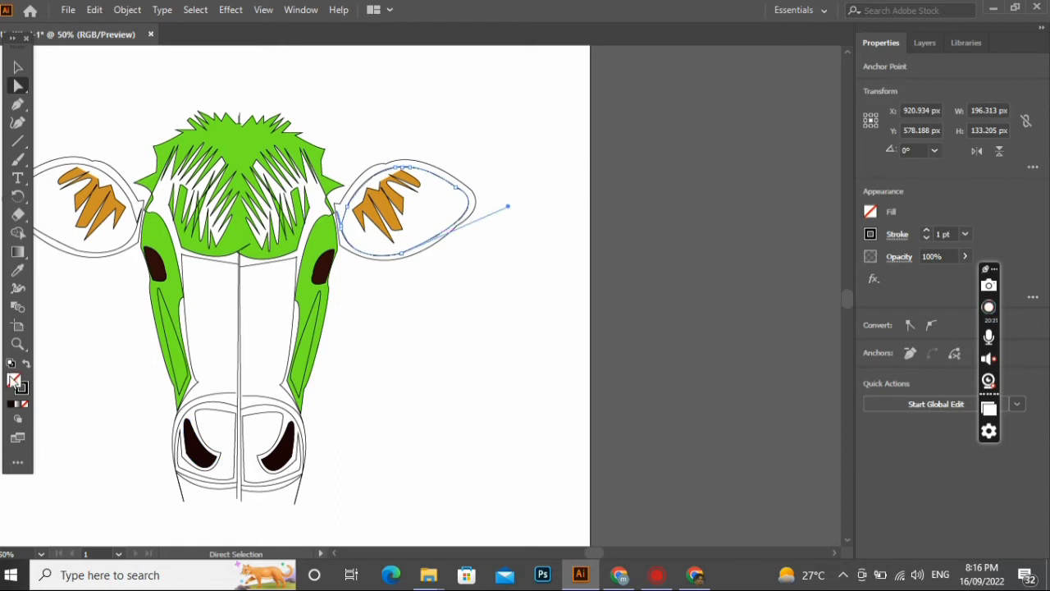
pyautogui.click(873, 213)
pyautogui.click(843, 288)
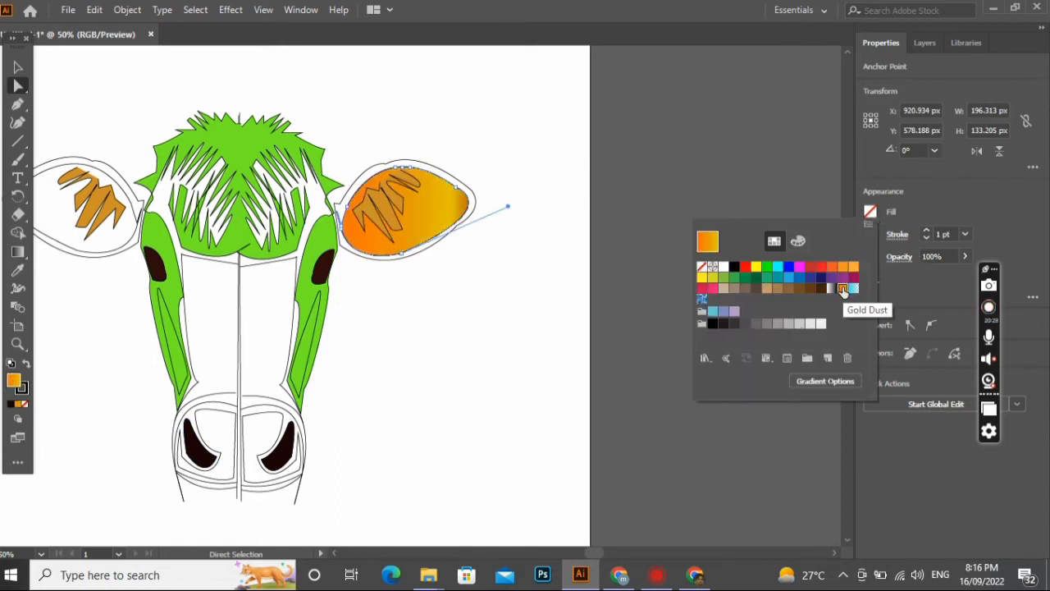
pyautogui.click(822, 266)
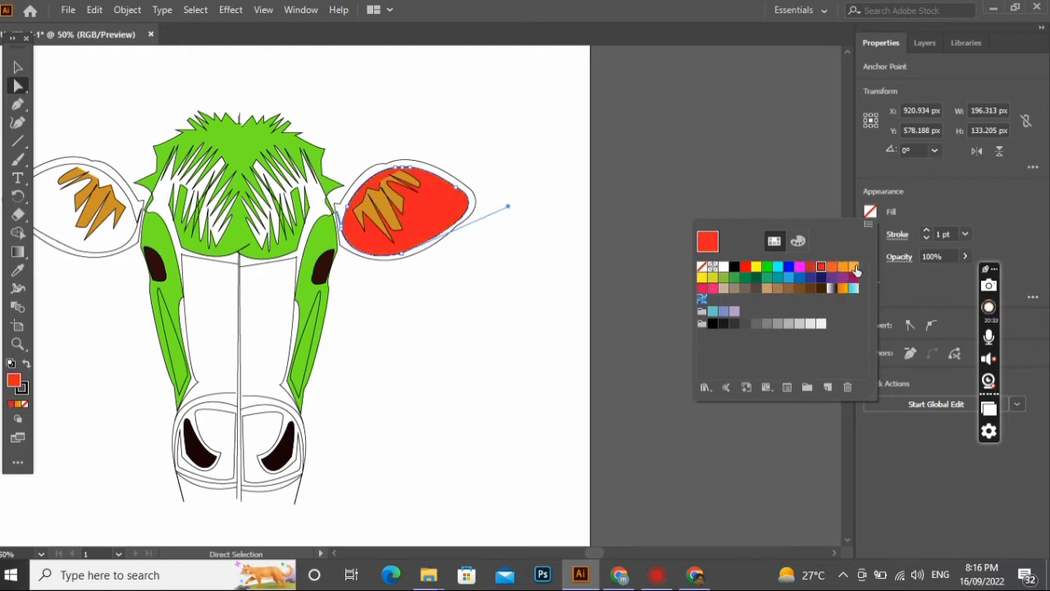
pyautogui.click(854, 268)
pyautogui.click(744, 289)
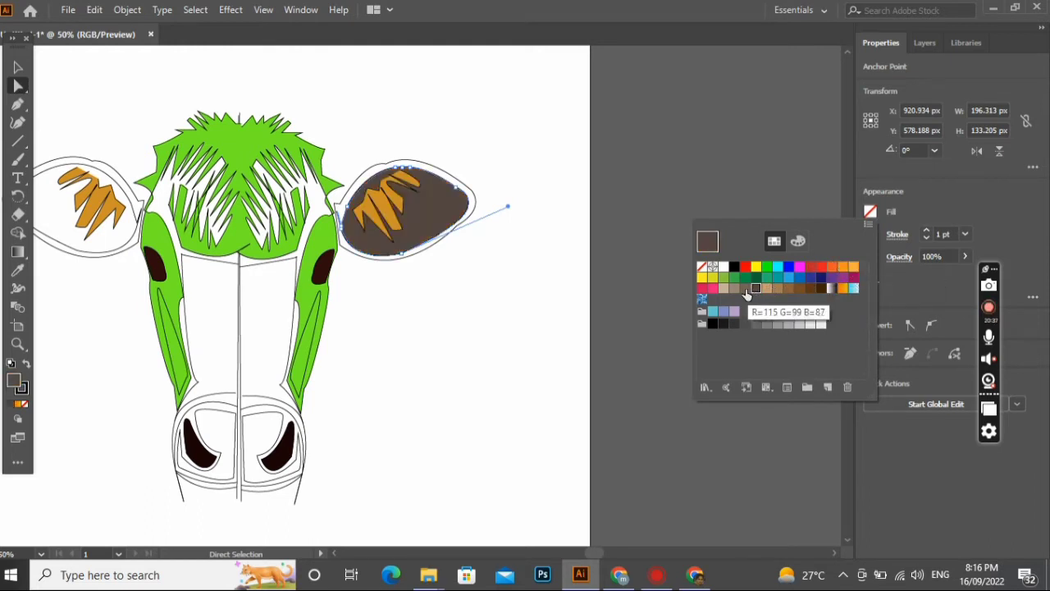
pyautogui.click(854, 288)
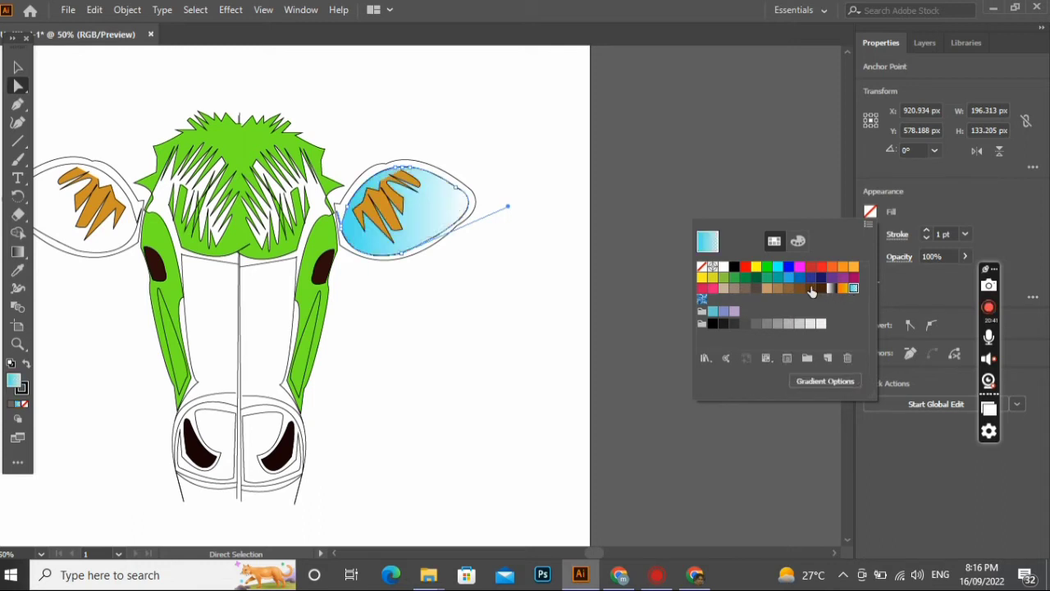
pyautogui.click(505, 251)
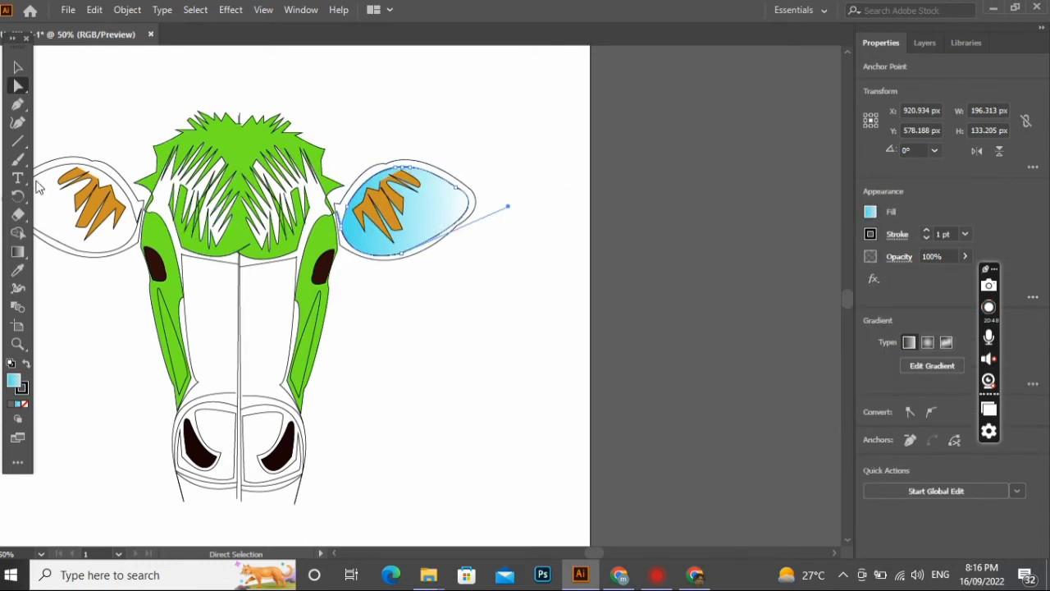
# Copy the blue gradient from the right inner ear to the left inner ear outline with the Eyedropper
pyautogui.click(122, 248)
pyautogui.click(129, 252)
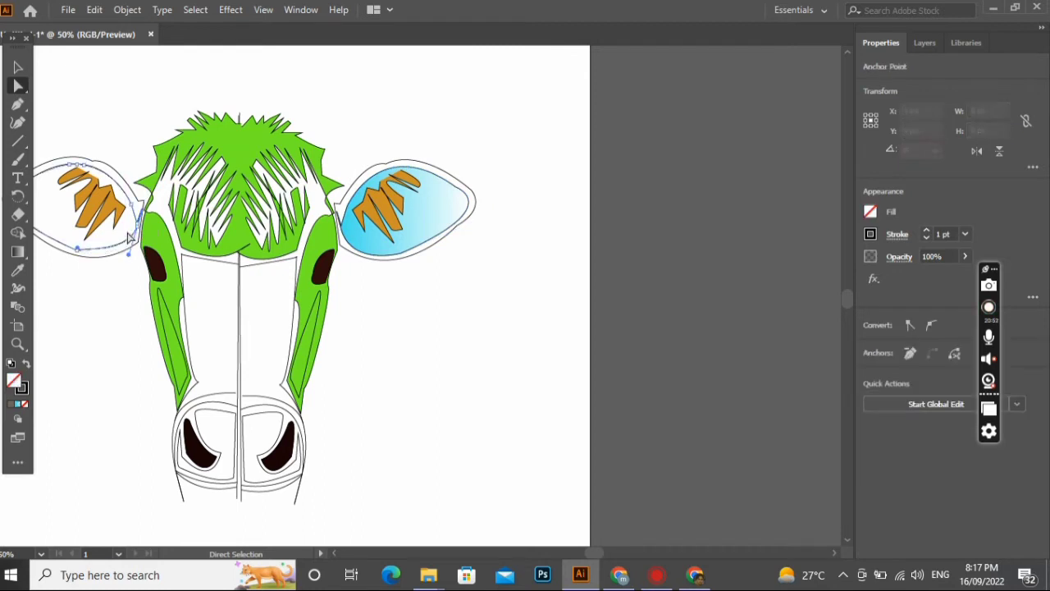
pyautogui.press('i')
pyautogui.click(434, 221)
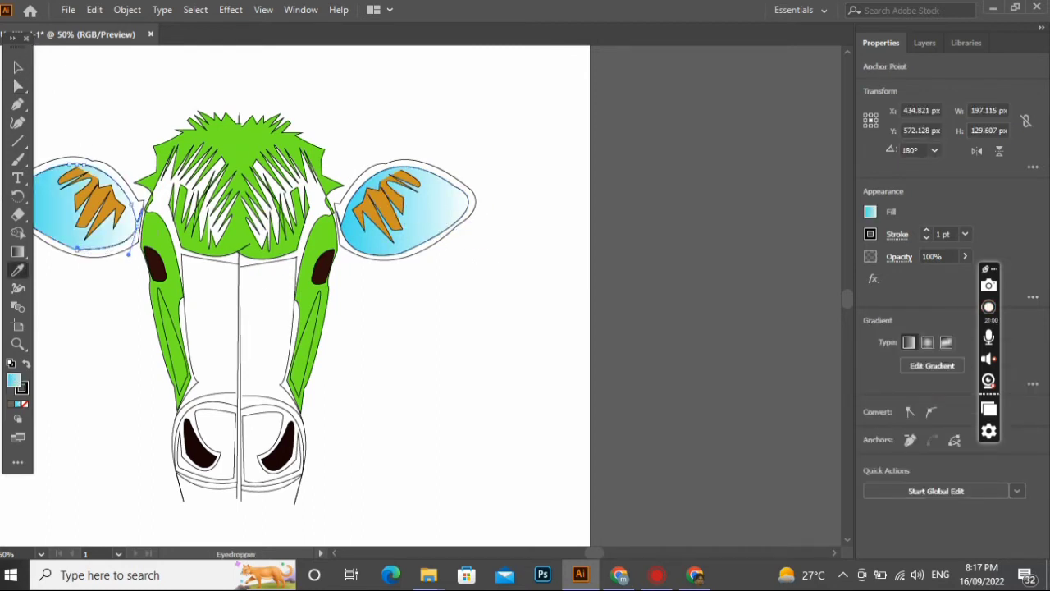
pyautogui.click(16, 68)
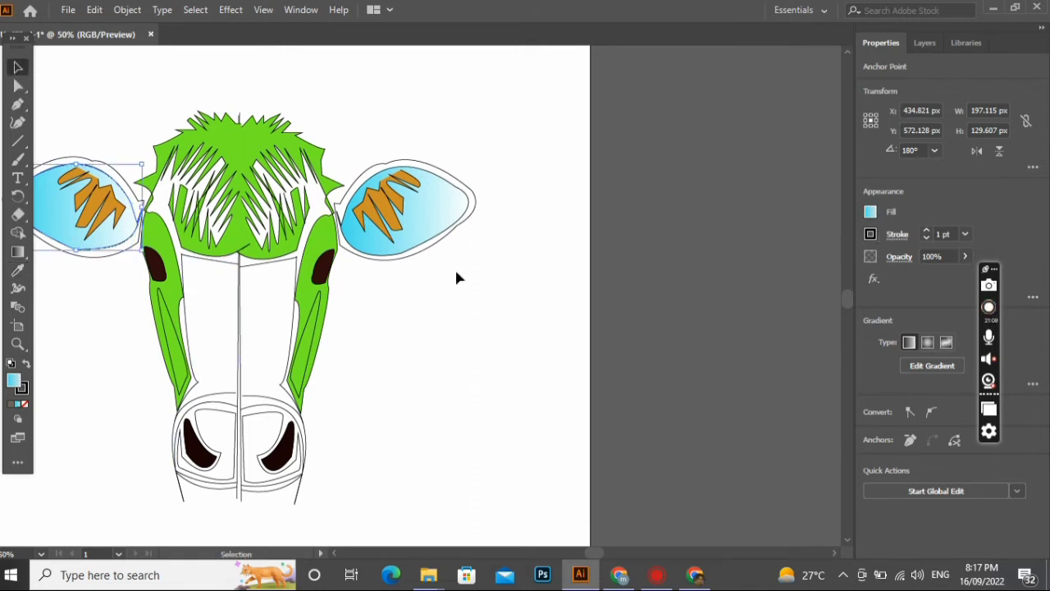
# Fill the outer outline of the right ear with the orange-to-yellow gradient swatch
pyautogui.click(475, 207)
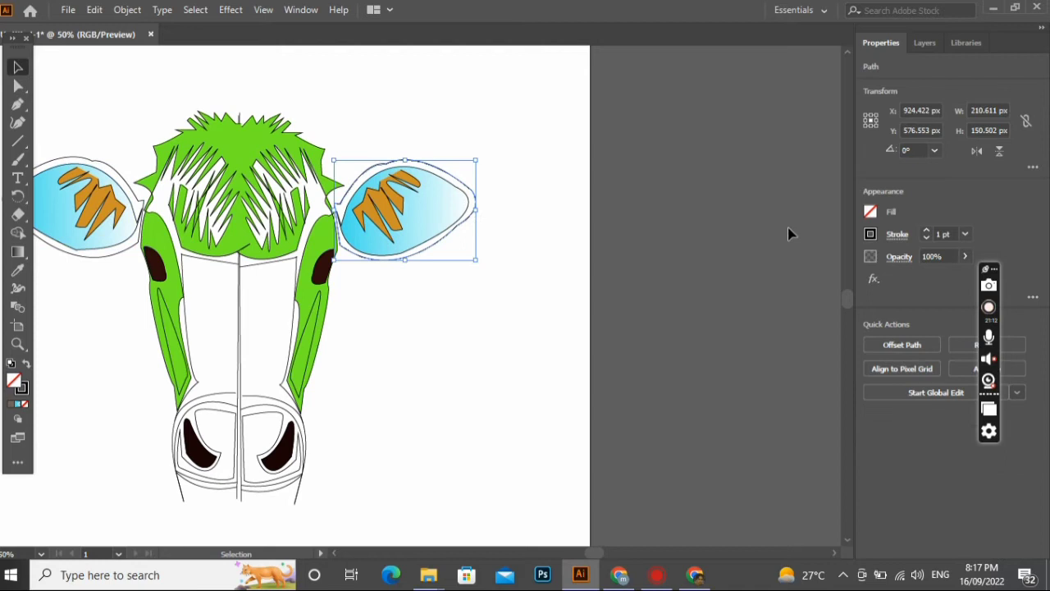
pyautogui.click(871, 211)
pyautogui.click(832, 288)
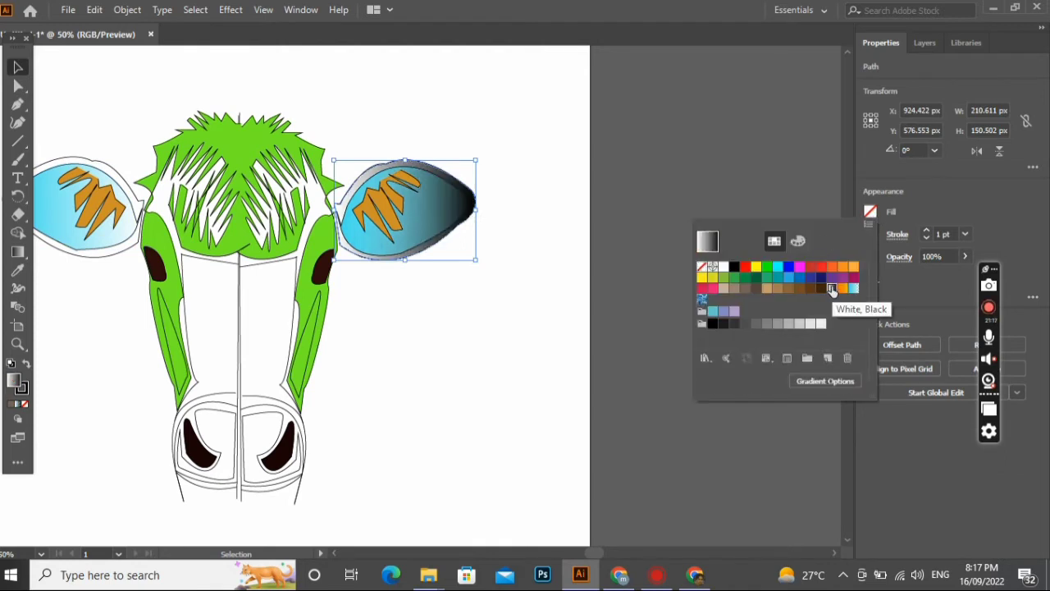
pyautogui.click(842, 289)
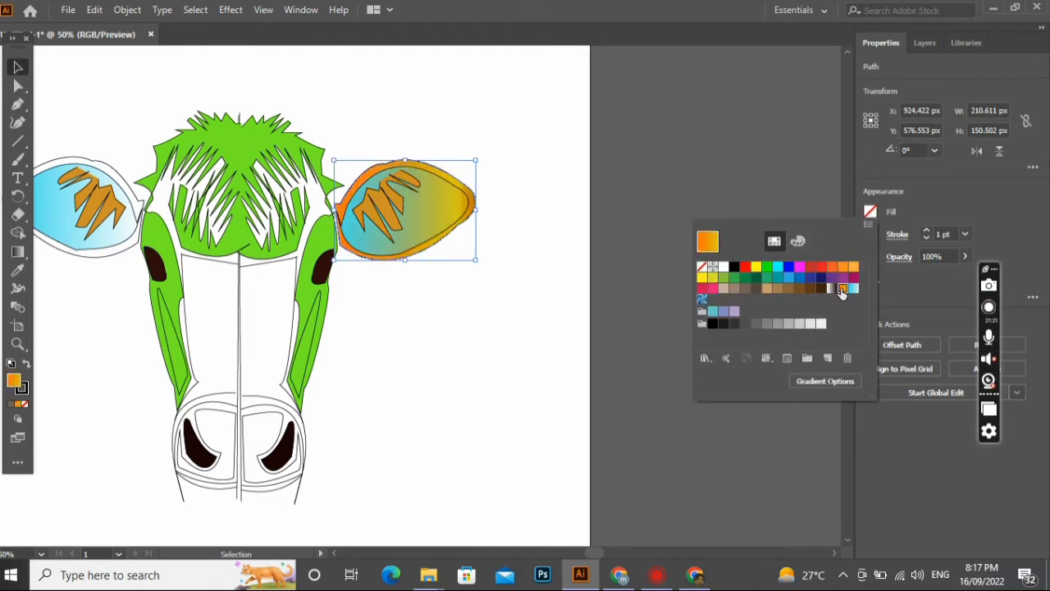
# Copy the orange gradient from the right outer ear to the left outer ear outline with the Eyedropper
pyautogui.click(133, 253)
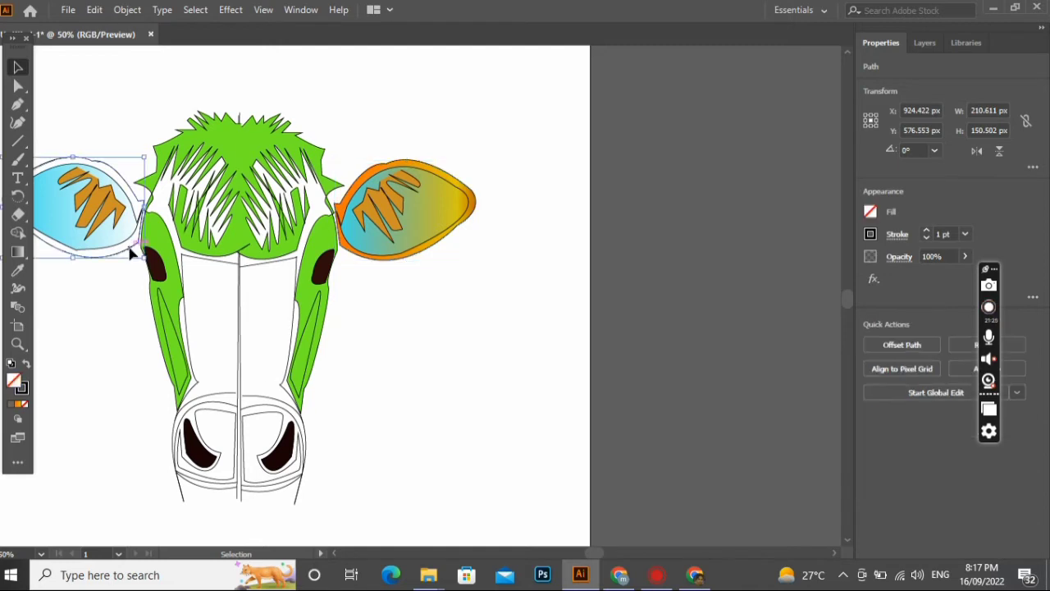
pyautogui.press('i')
pyautogui.click(426, 242)
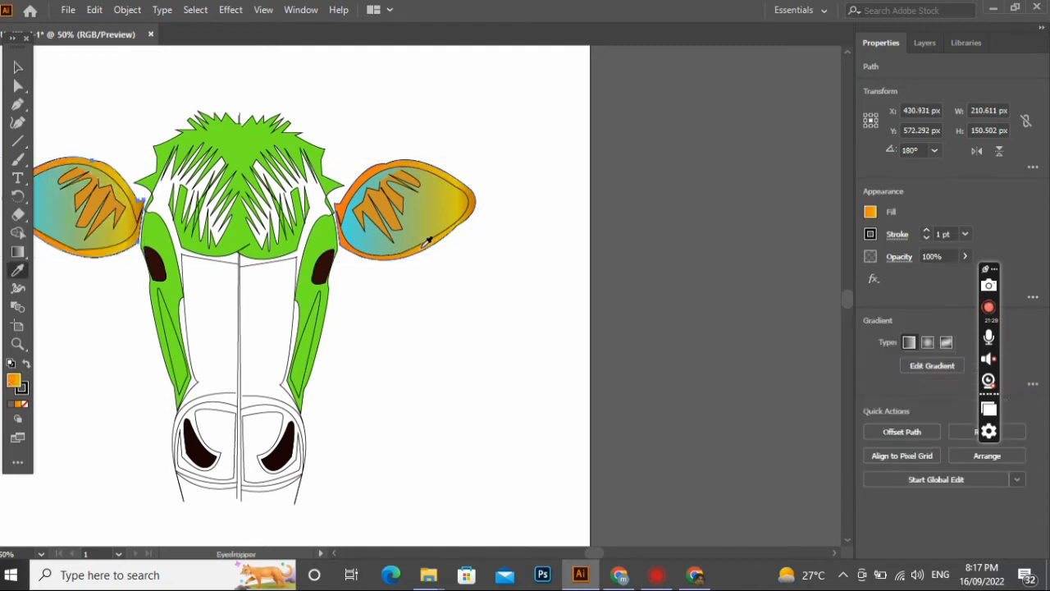
pyautogui.click(18, 68)
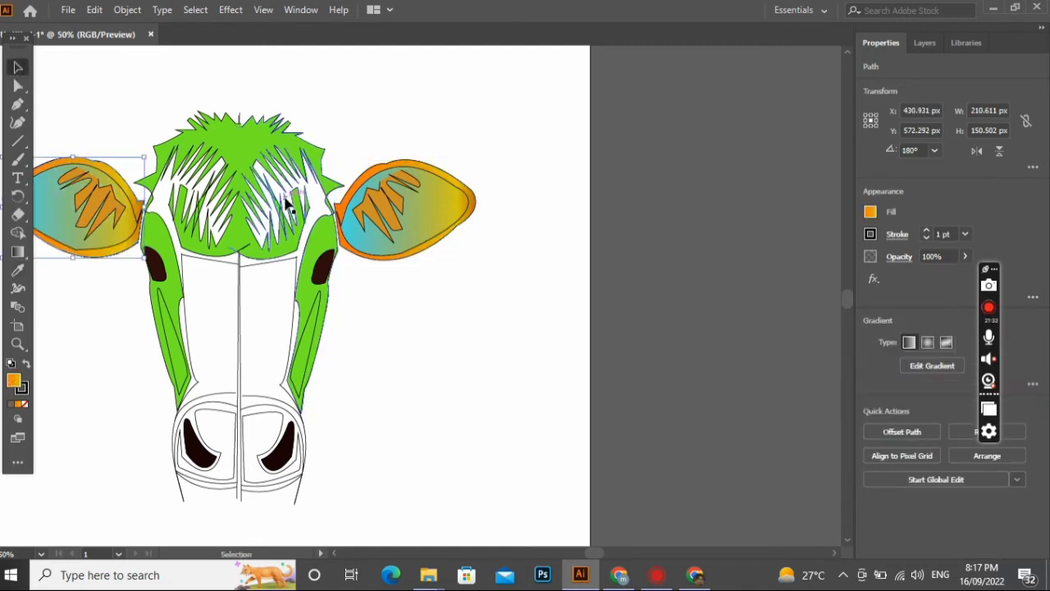
# Try a dark brown swatch as the fill of the right half of the green head shape
pyautogui.click(285, 220)
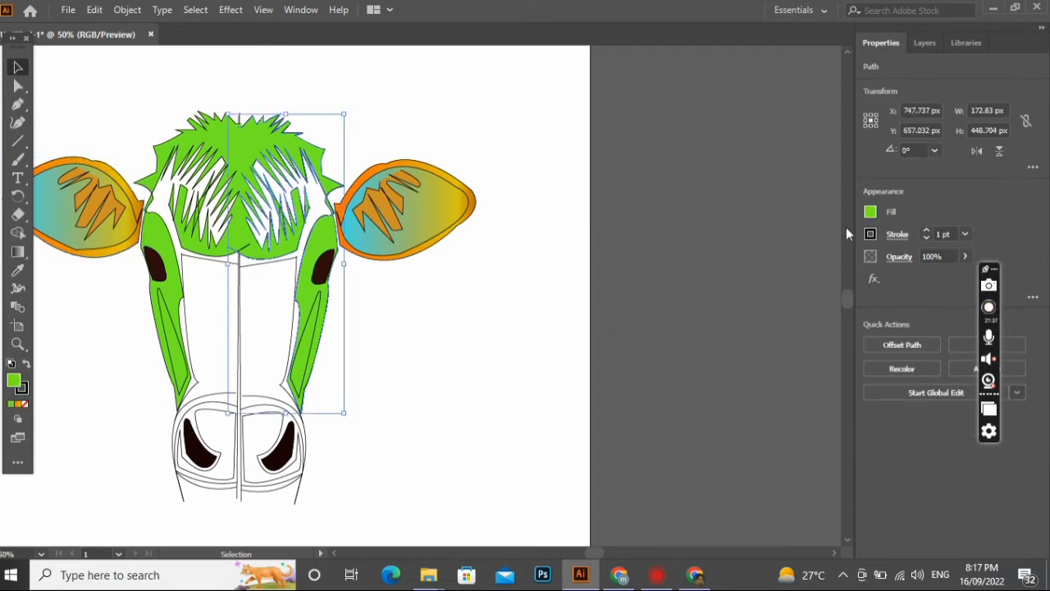
pyautogui.click(871, 212)
pyautogui.click(811, 288)
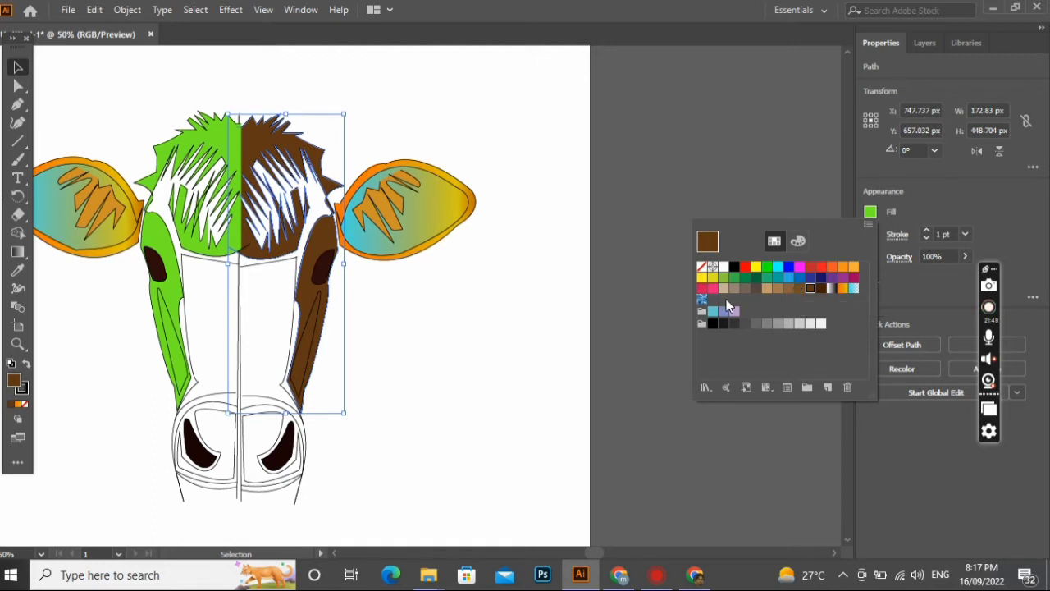
pyautogui.hotkey('ctrl', 'z')
pyautogui.hotkey('ctrl', 'z')
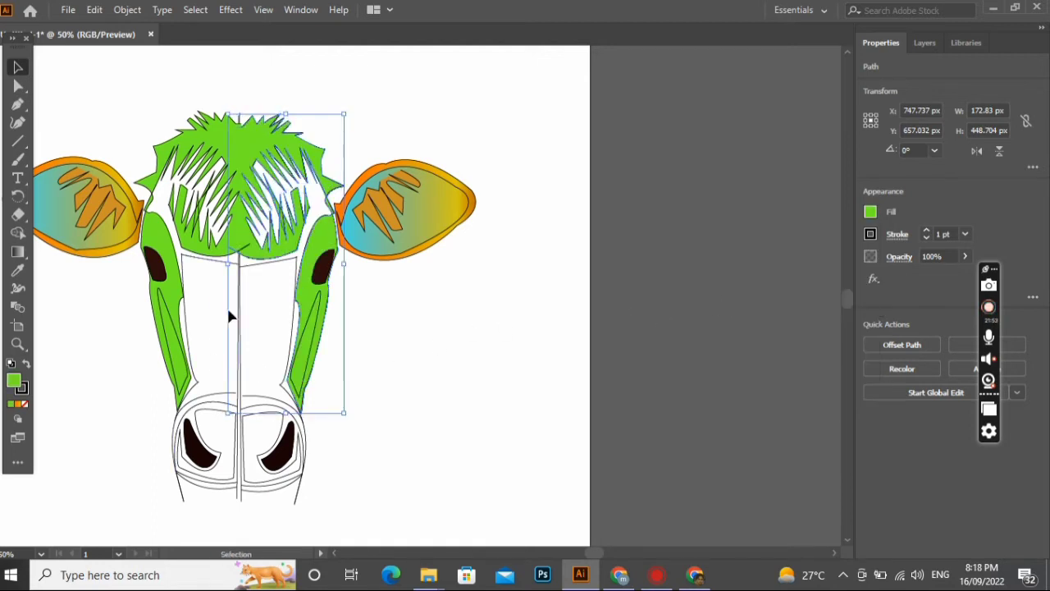
# Fill the right half of the nose bridge with a mid-grey swatch
pyautogui.click(274, 264)
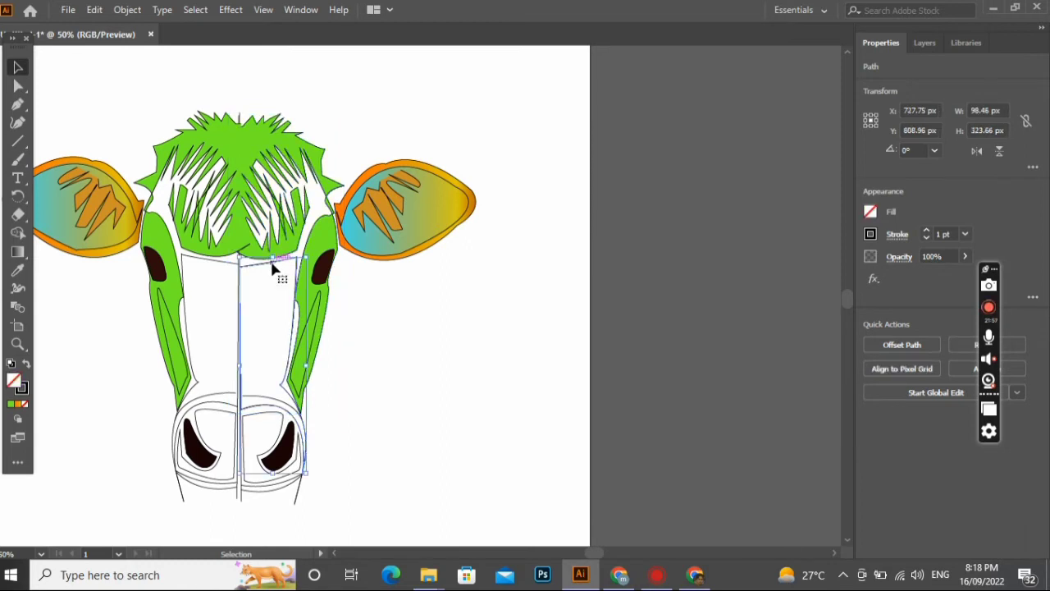
pyautogui.click(869, 212)
pyautogui.click(786, 323)
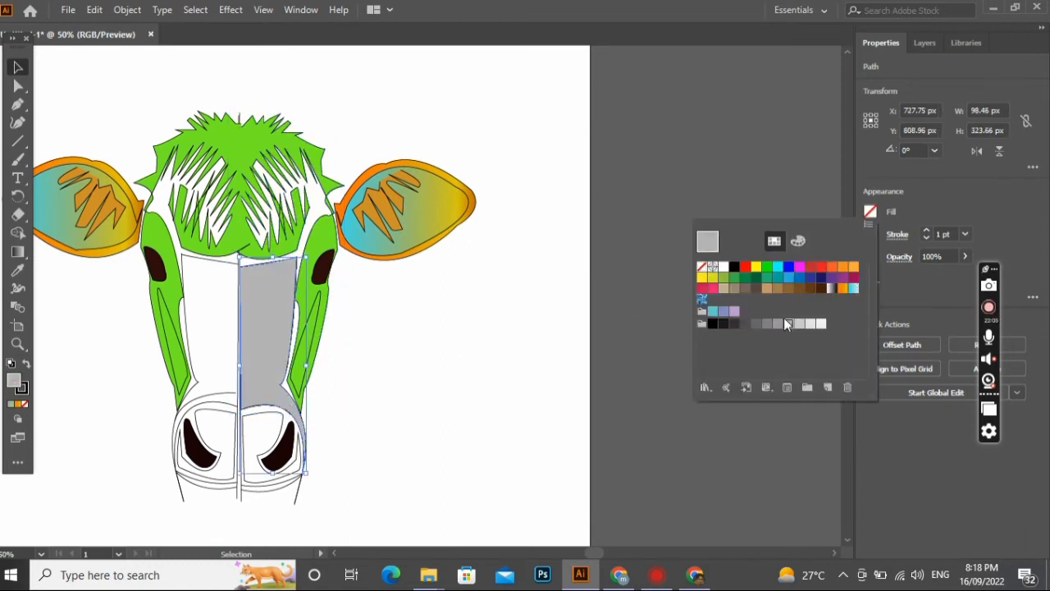
pyautogui.click(645, 275)
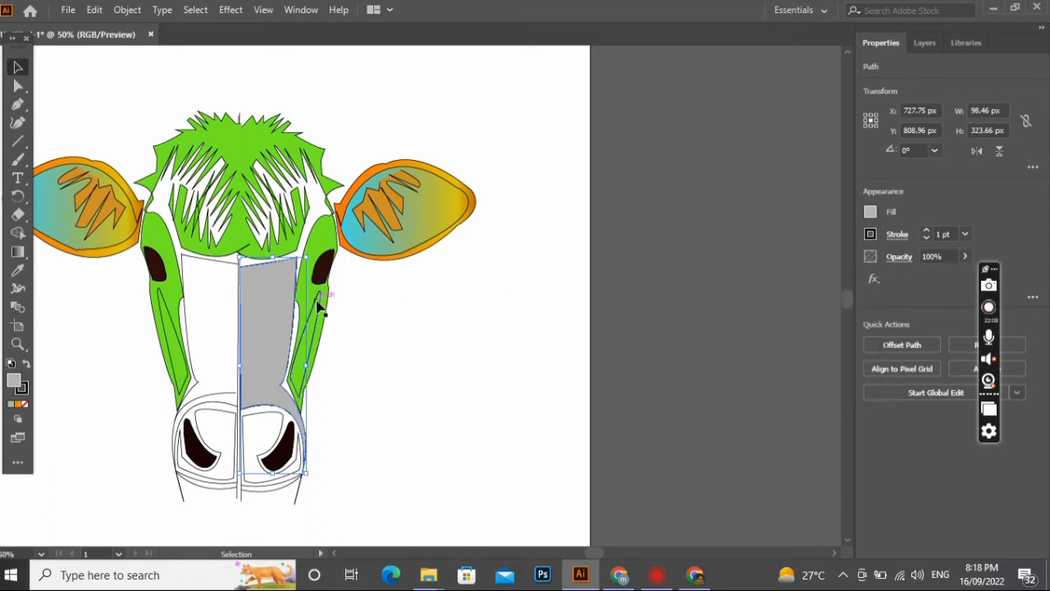
# Apply the grey fill of the right nose bridge to its left half with the Eyedropper
pyautogui.click(218, 262)
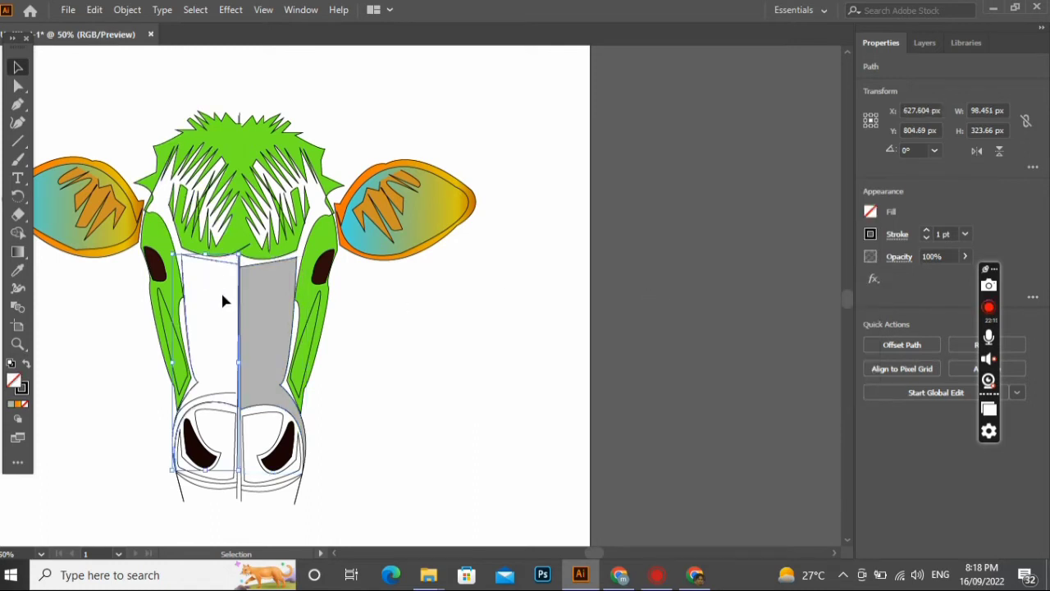
pyautogui.press('i')
pyautogui.click(287, 320)
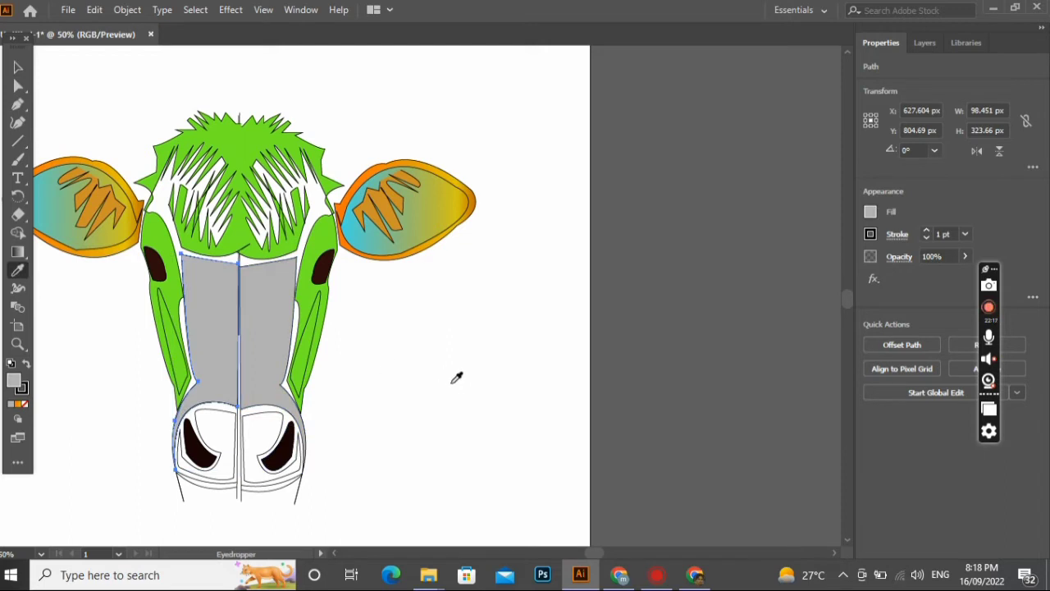
pyautogui.hotkey('ctrl', 'z')
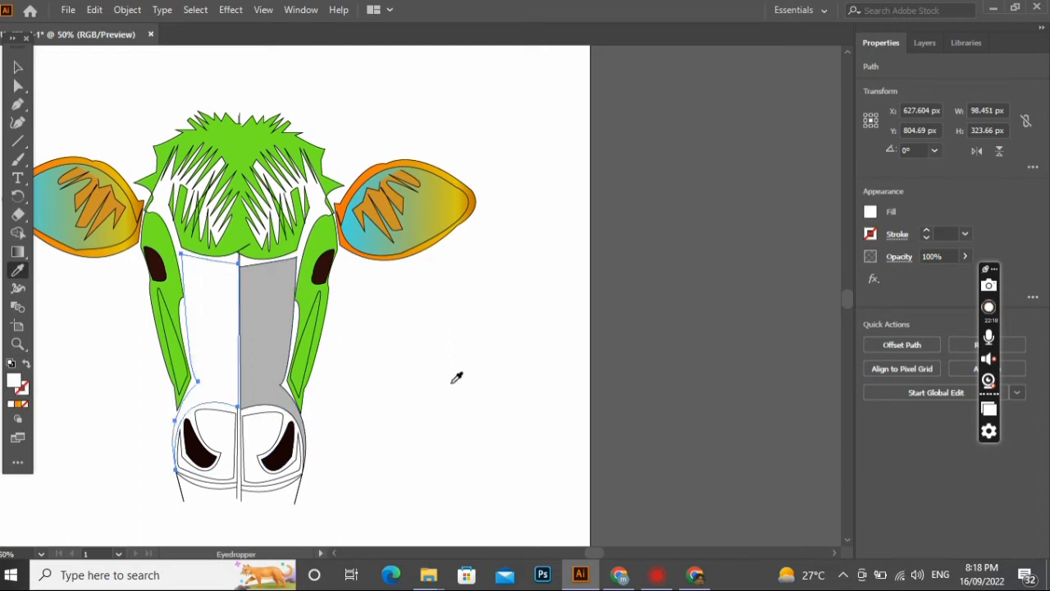
pyautogui.click(271, 343)
pyautogui.click(19, 69)
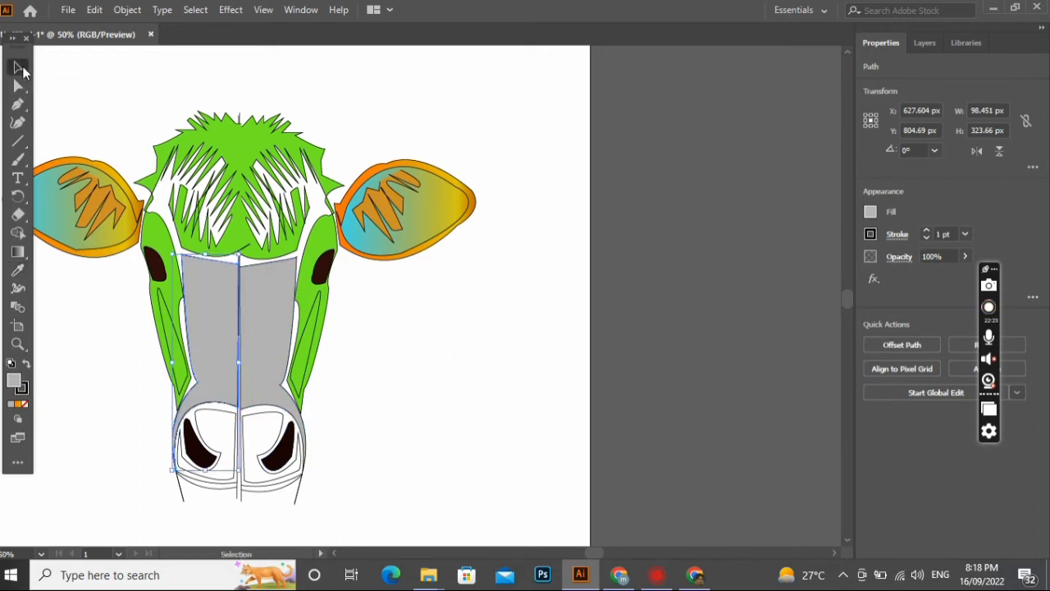
# Fill the muzzle shape around the right nostril with the medium green swatch
pyautogui.click(254, 419)
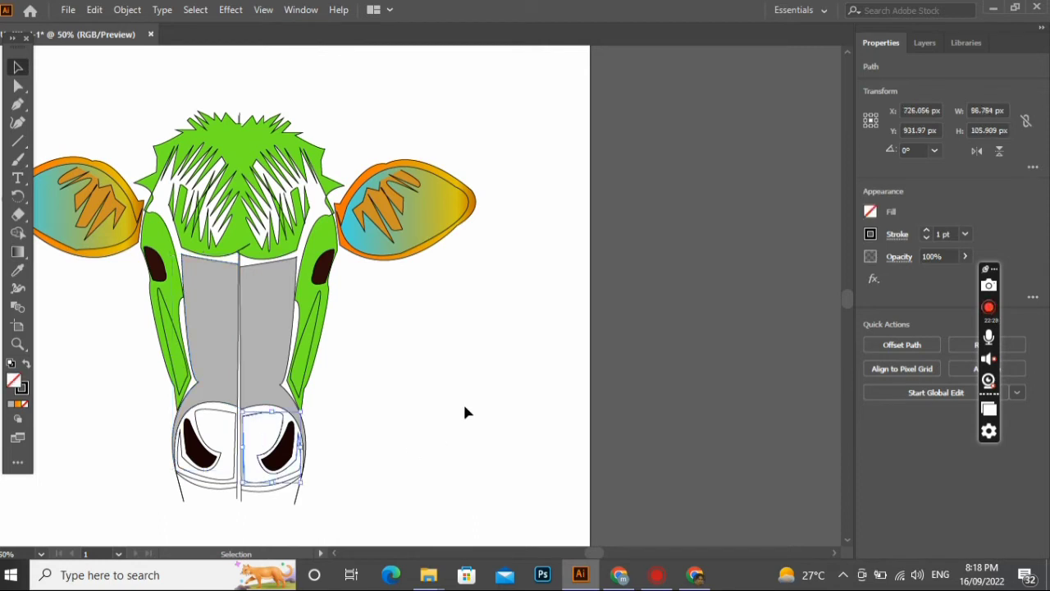
pyautogui.click(870, 212)
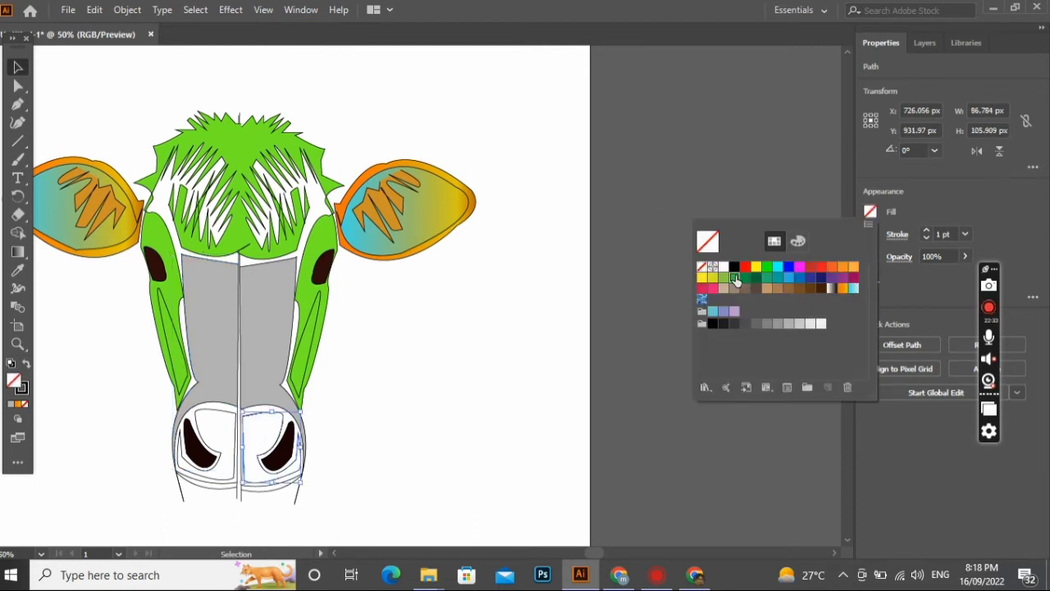
pyautogui.click(734, 278)
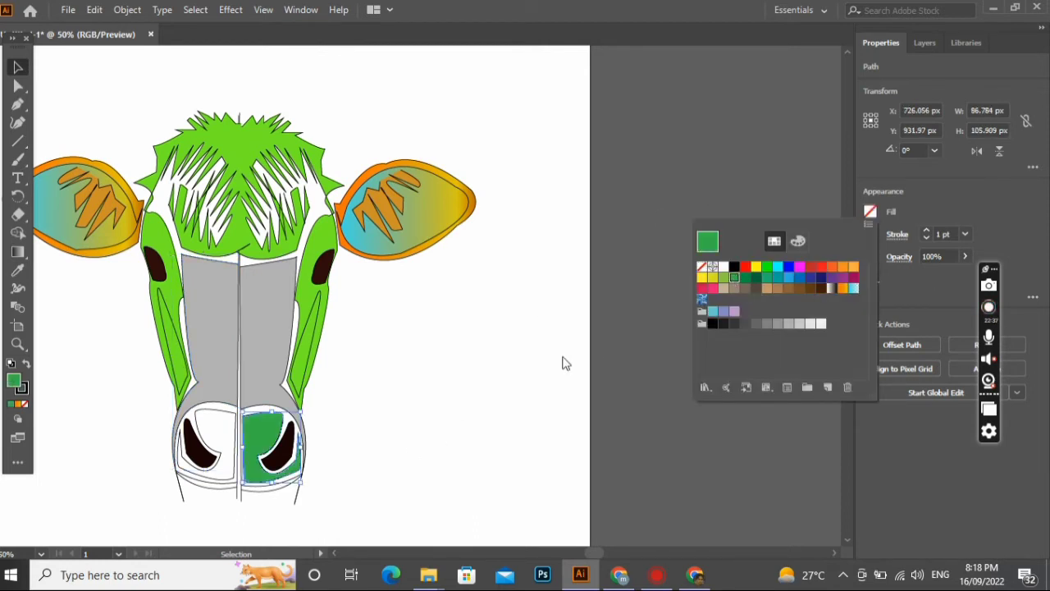
# Copy the right muzzle shape's green fill to the left muzzle shape with the Eyedropper
pyautogui.click(222, 412)
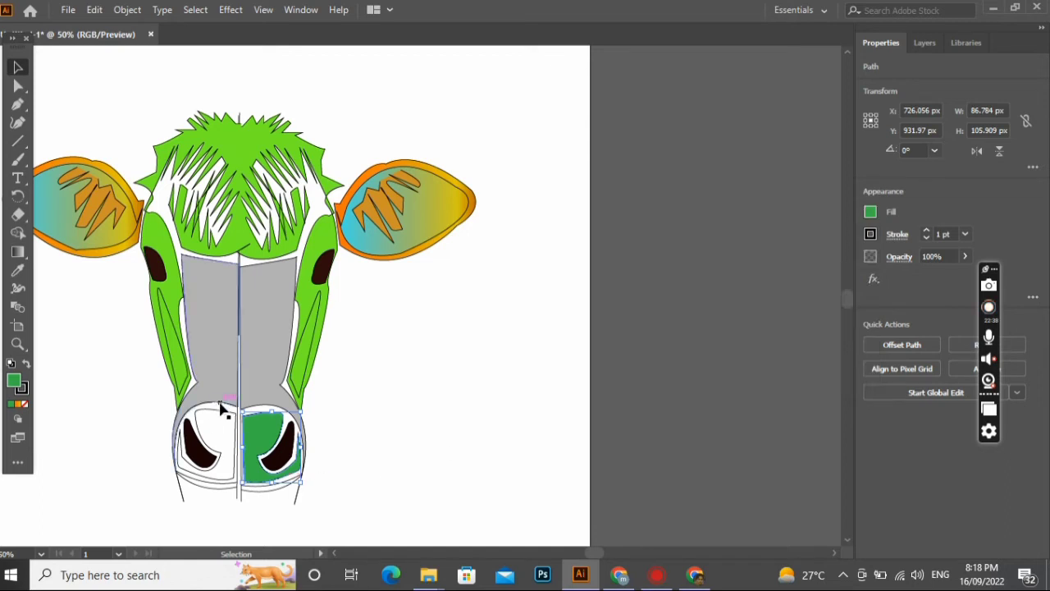
pyautogui.press('i')
pyautogui.click(261, 439)
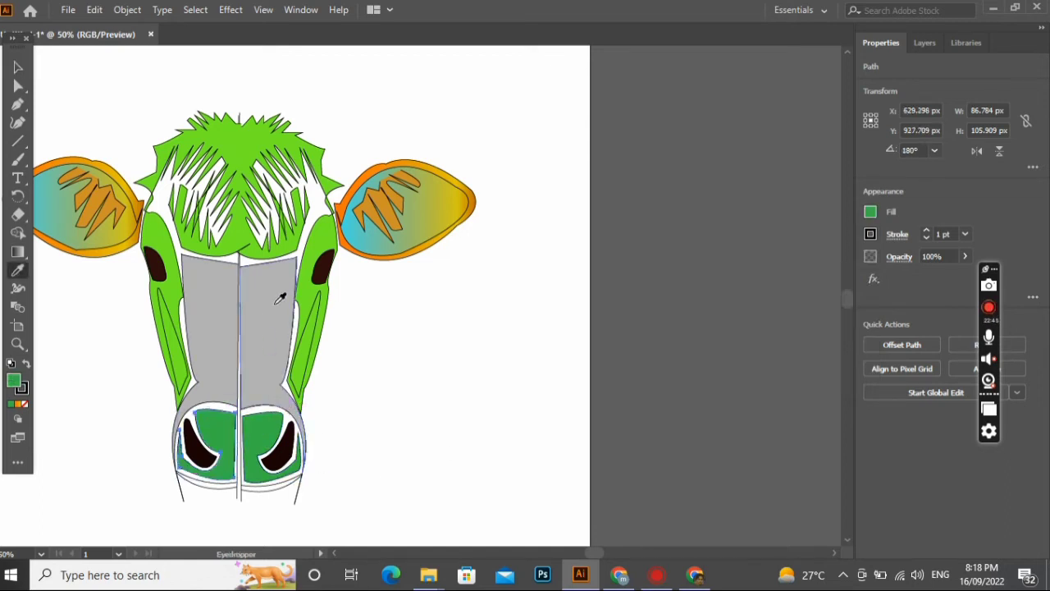
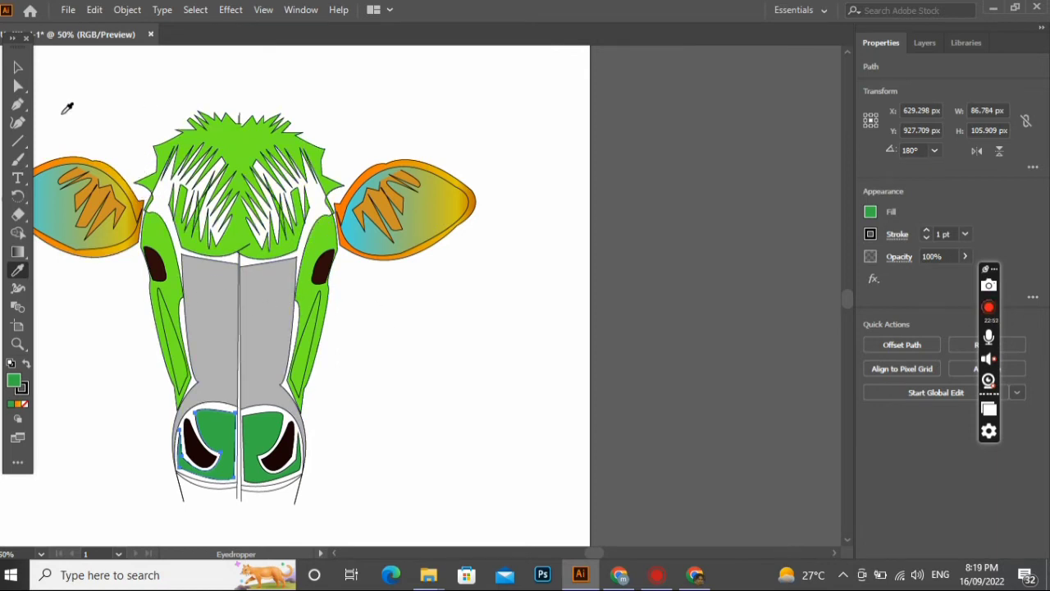
# Draw a circle about 17 px wide on the empty area beside the head and fill it with white
pyautogui.click(18, 141)
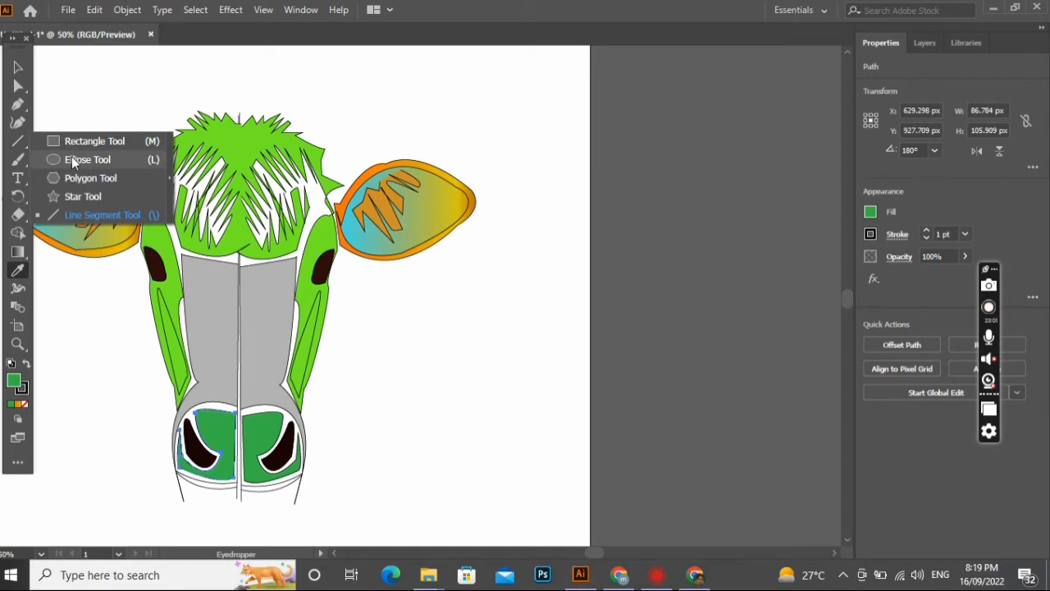
pyautogui.click(72, 156)
pyautogui.moveTo(462, 284)
pyautogui.mouseDown()
pyautogui.moveTo(493, 329)
pyautogui.moveTo(472, 294)
pyautogui.mouseUp()
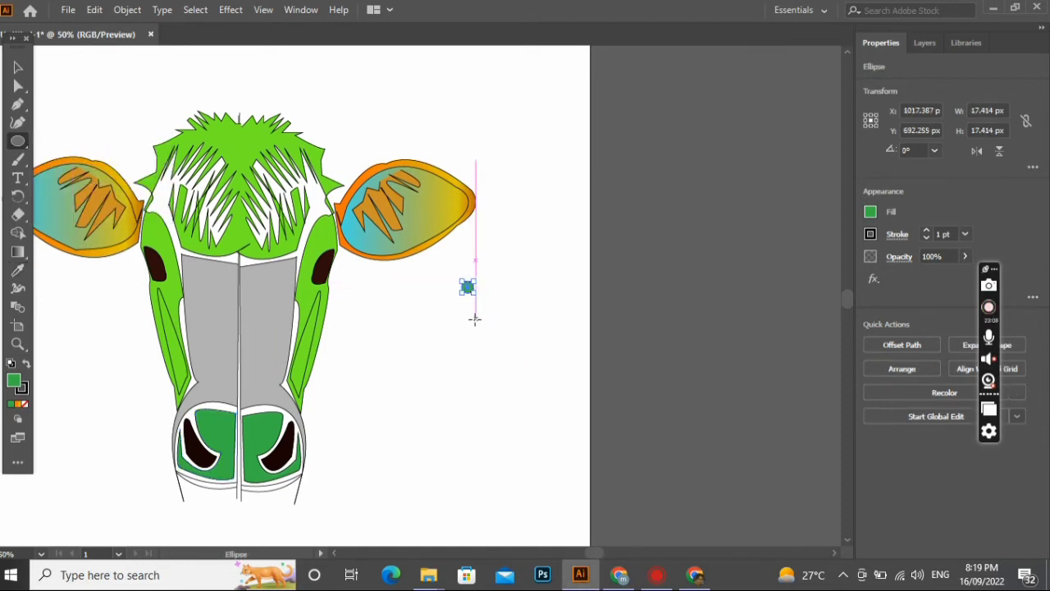
pyautogui.click(870, 213)
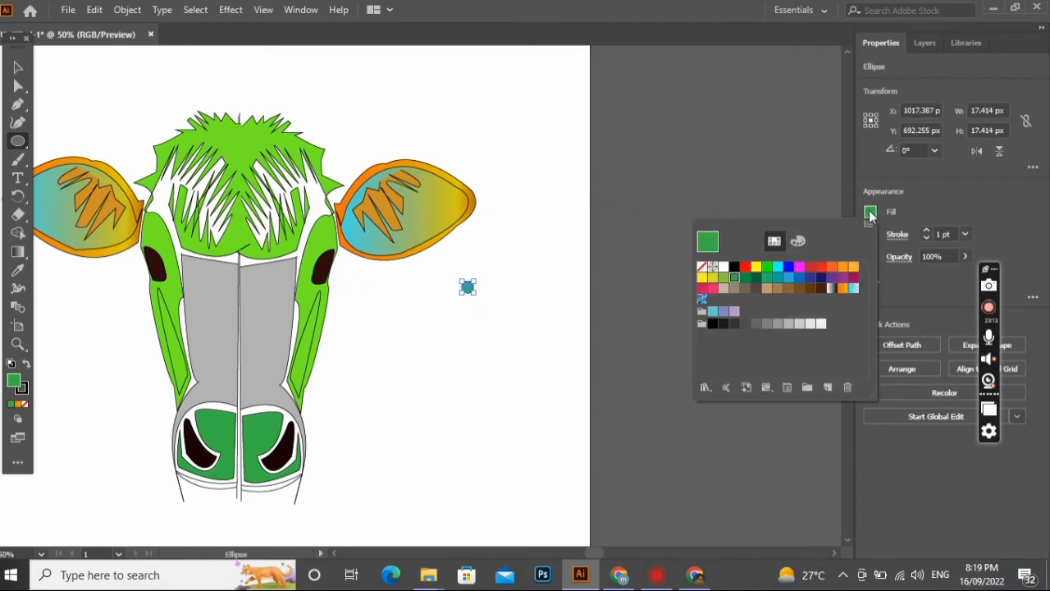
pyautogui.click(723, 267)
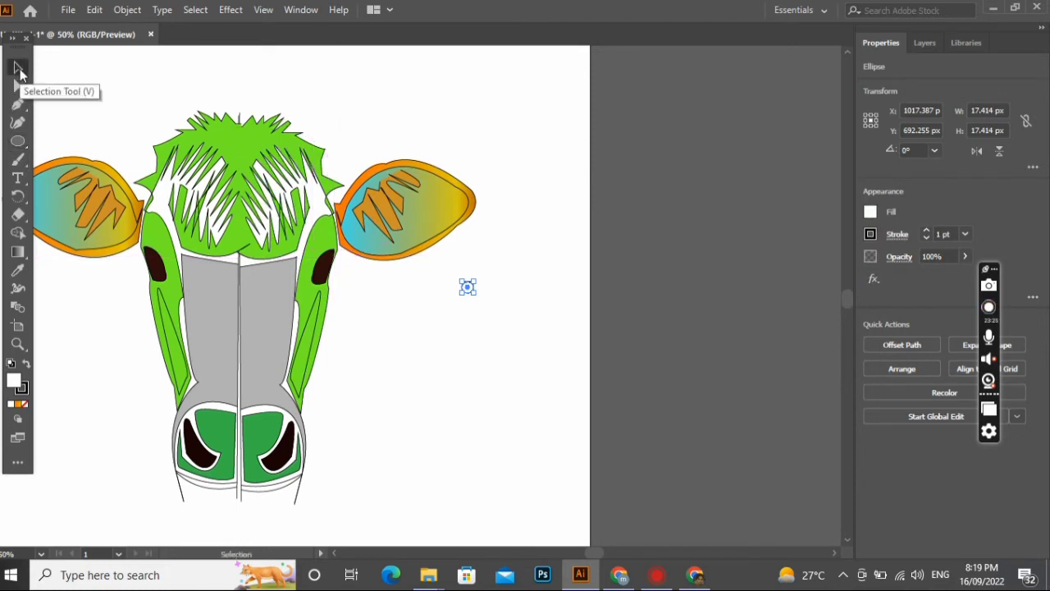
# Duplicate the small white circle and place one circle inside each dark eye shape
pyautogui.click(18, 70)
pyautogui.doubleClick(18, 70)
pyautogui.click(446, 403)
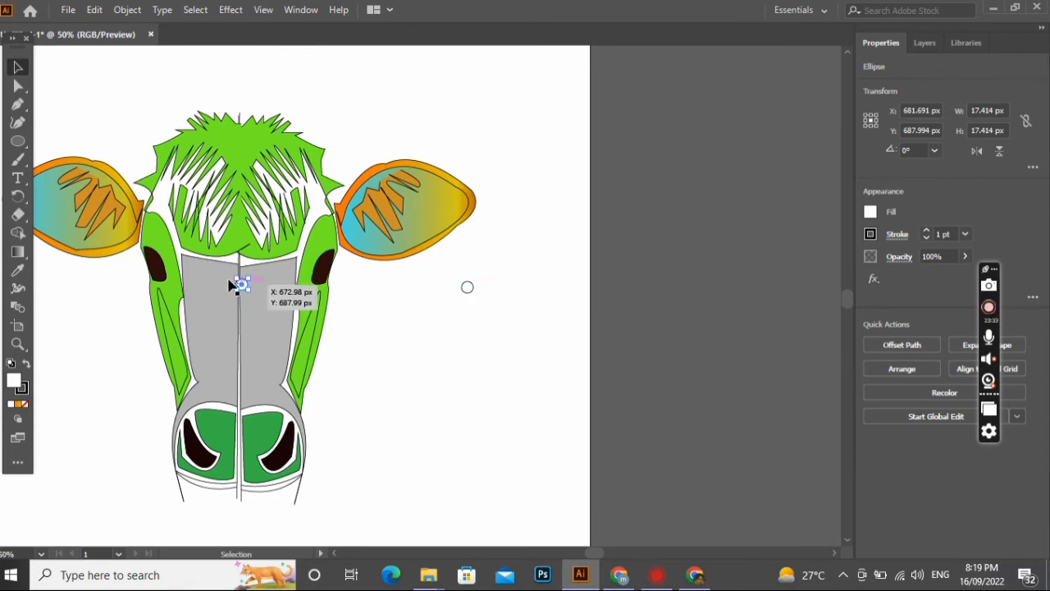
pyautogui.moveTo(242, 284); pyautogui.dragTo(156, 266)
pyautogui.click(461, 344)
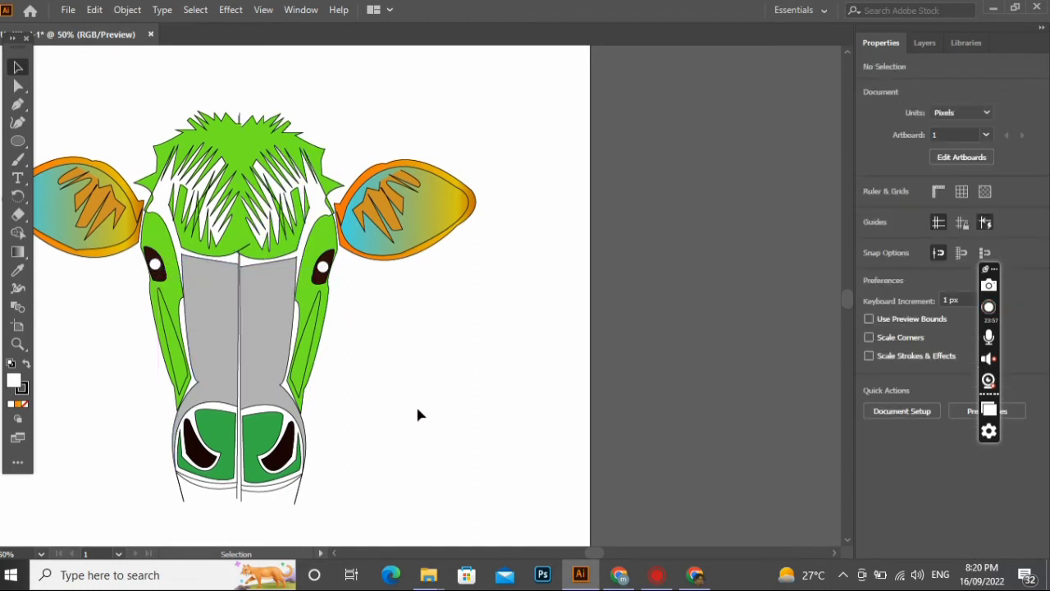
# Fill the right chin shape below the muzzle with the dark brown swatch R=83 G=71 B=65
pyautogui.click(224, 492)
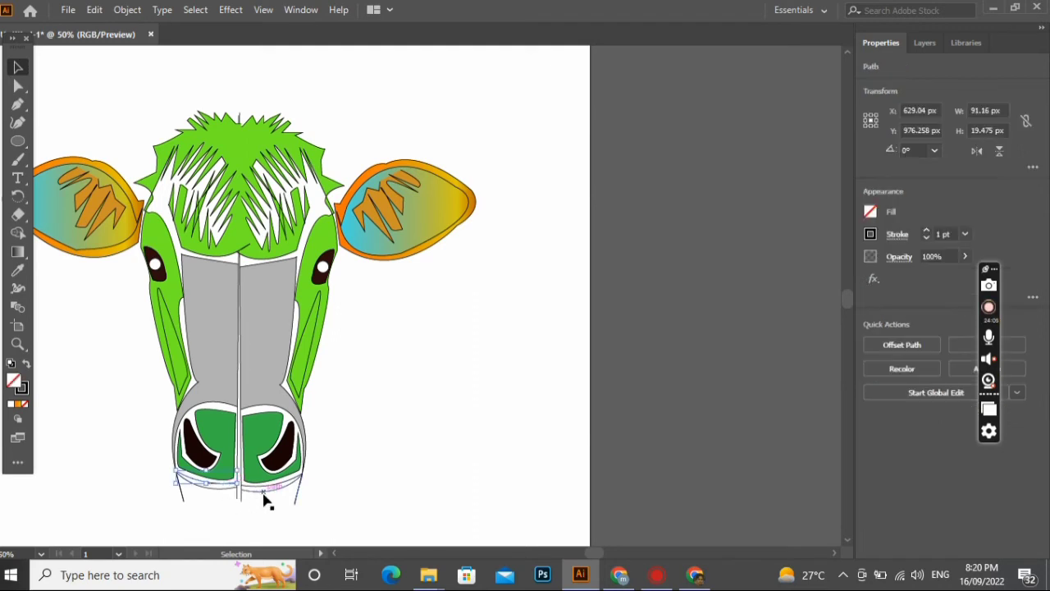
pyautogui.click(265, 496)
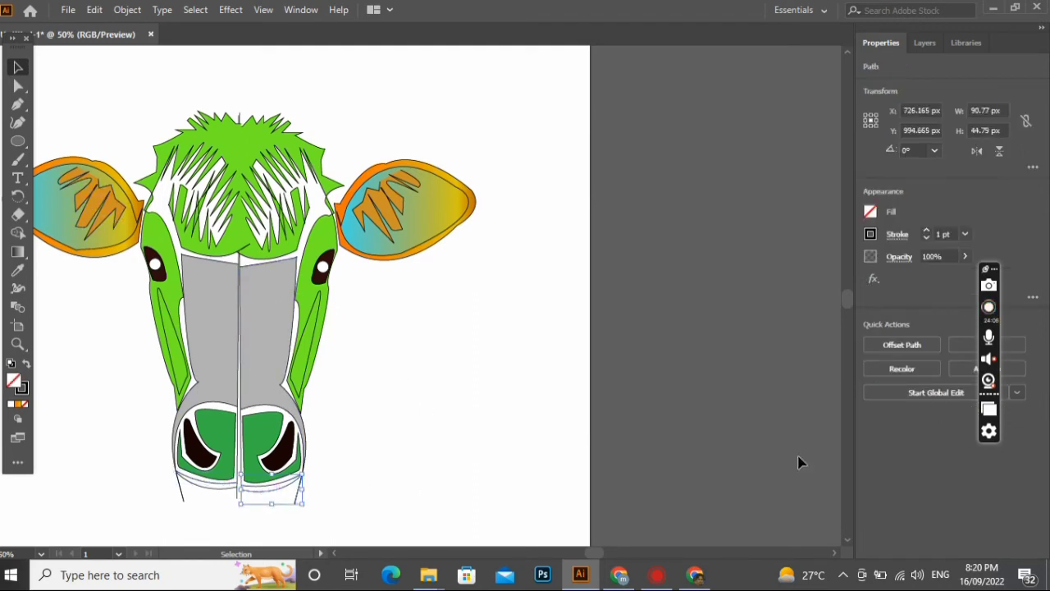
pyautogui.click(869, 213)
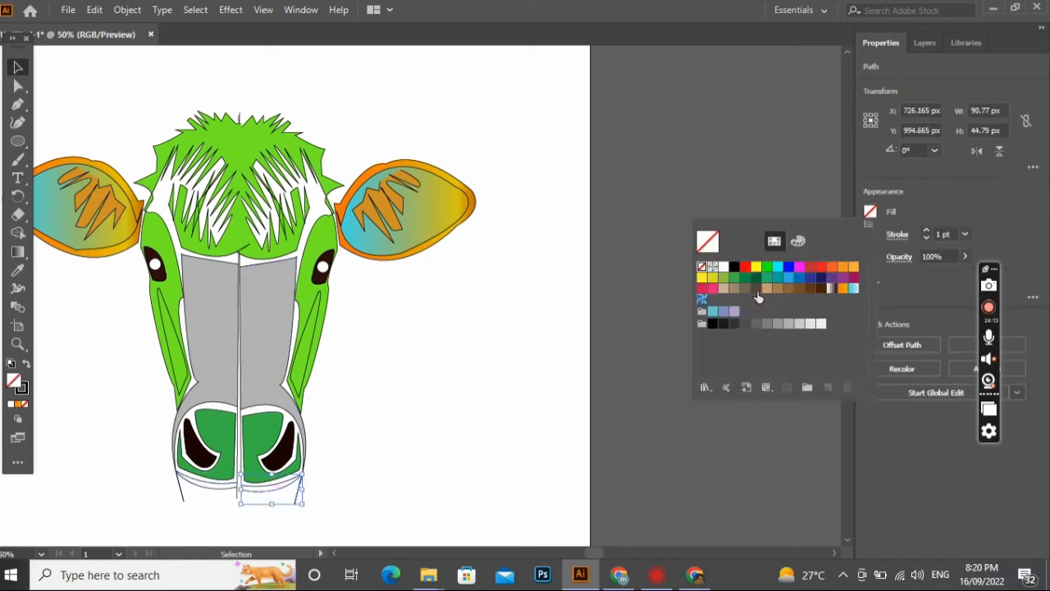
pyautogui.click(756, 289)
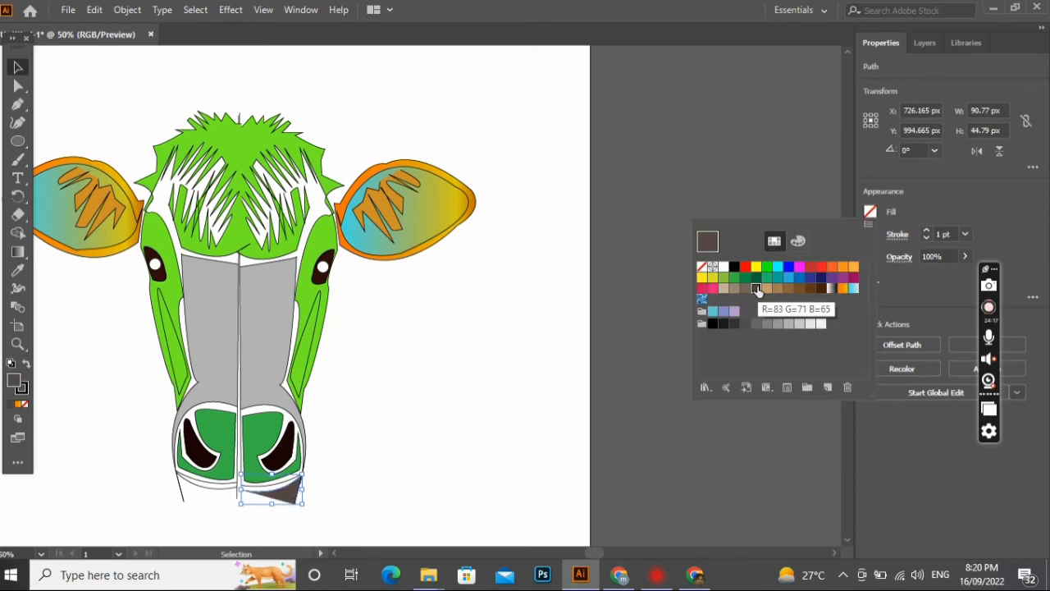
pyautogui.press('Escape')
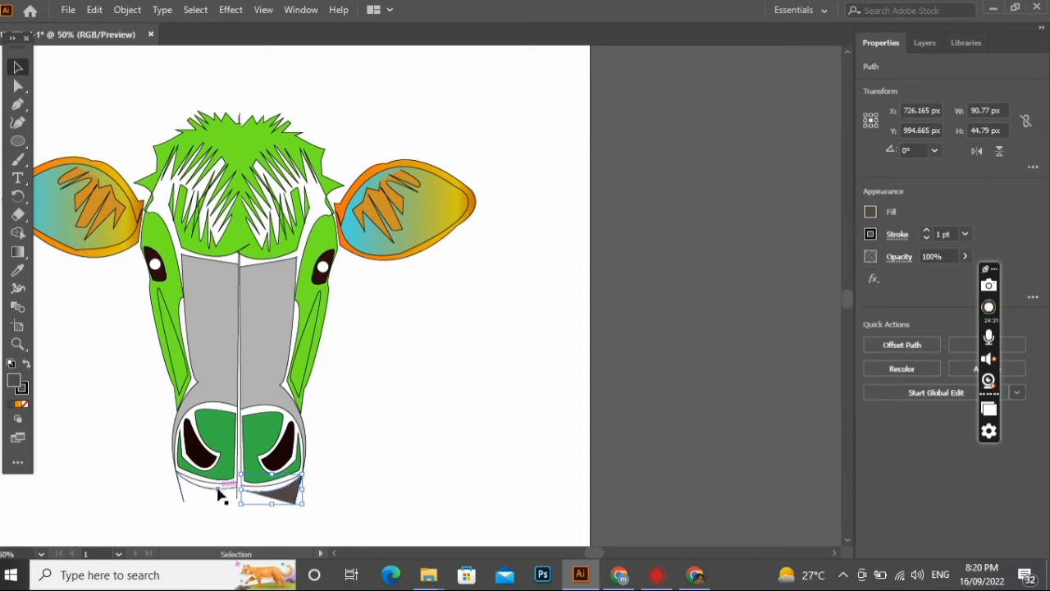
# Apply the right chin shape's dark brown fill to the left chin shape with the Eyedropper
pyautogui.click(219, 494)
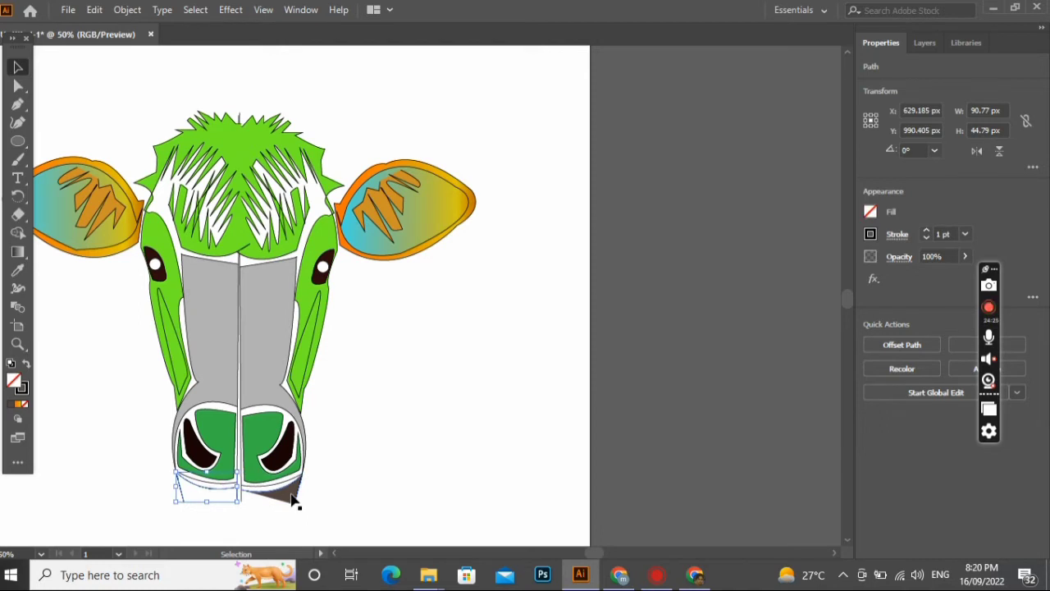
pyautogui.press('i')
pyautogui.click(294, 498)
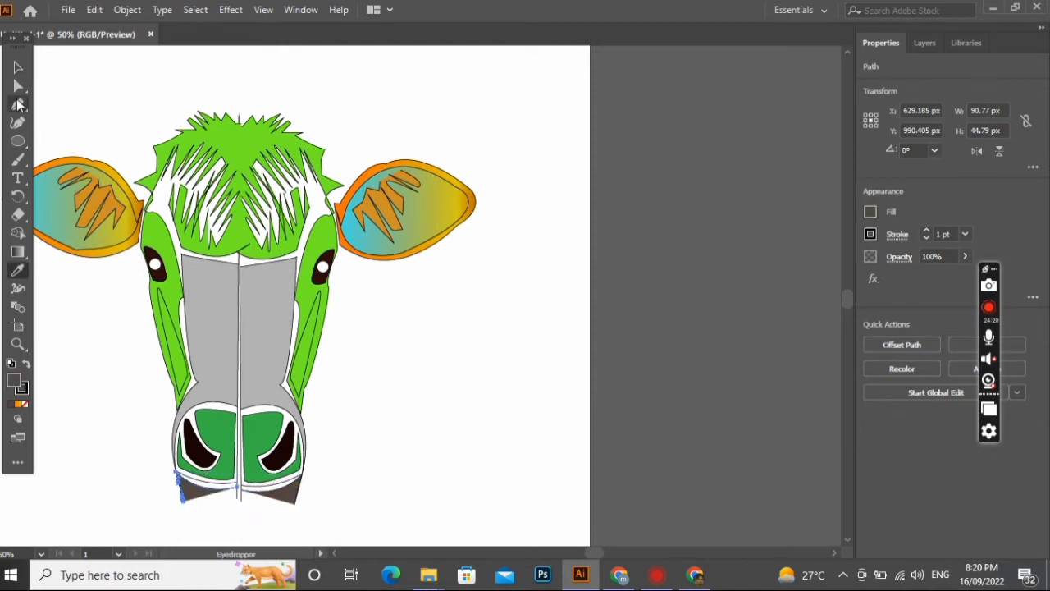
# Fill the thin right lip strip above the chin with the white-to-black gradient swatch, after trying brown, cyan and blue-gradient swatches
pyautogui.click(18, 68)
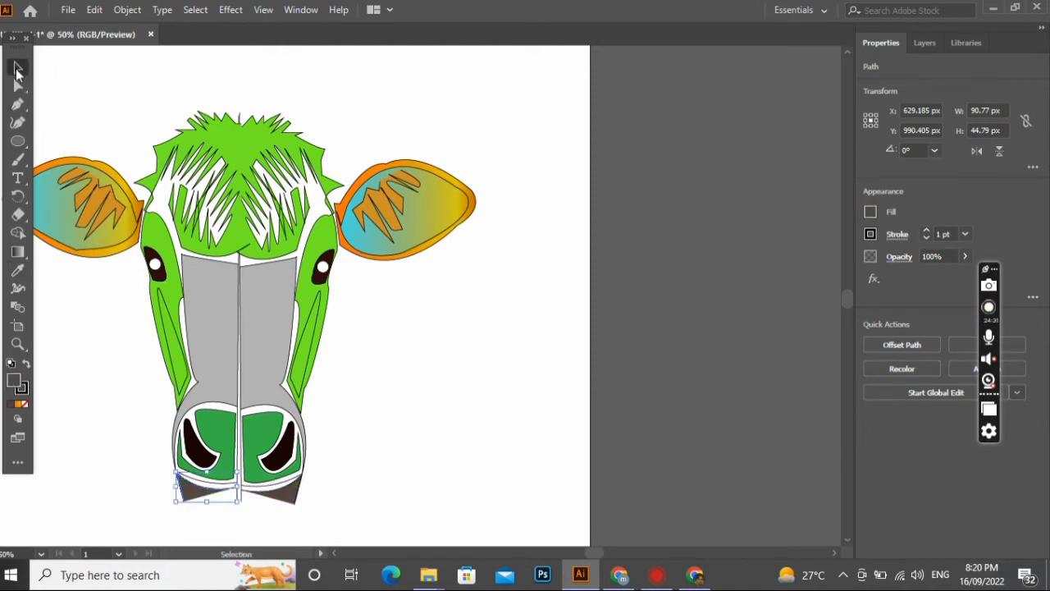
pyautogui.click(277, 483)
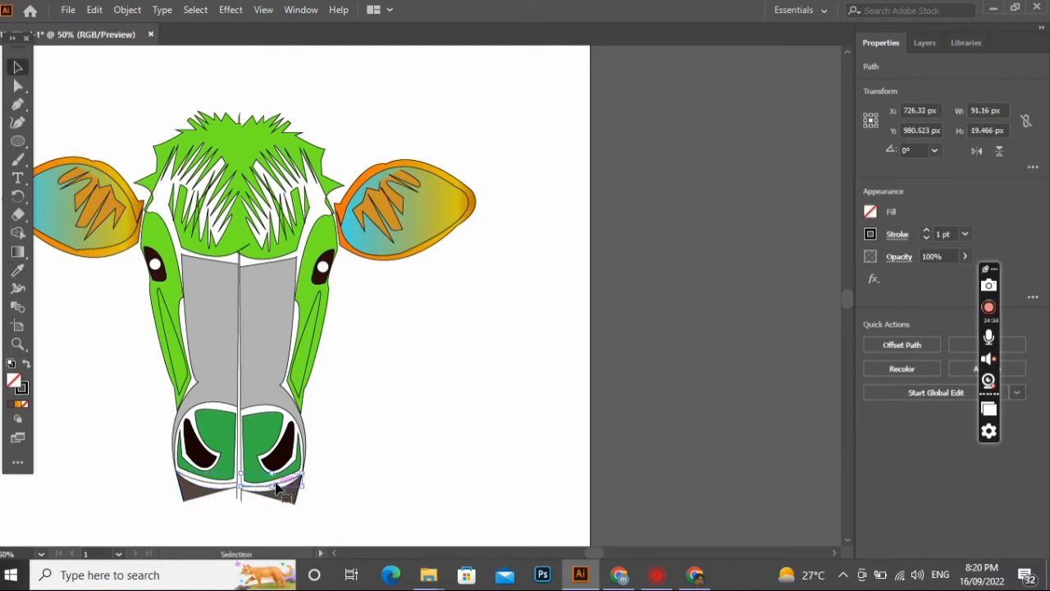
pyautogui.click(871, 212)
pyautogui.click(821, 290)
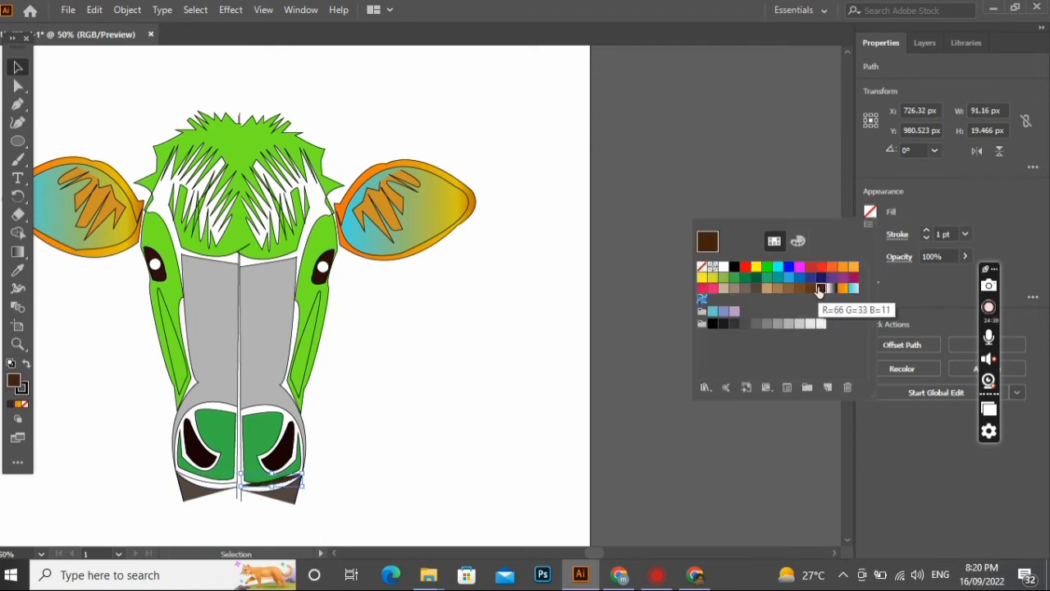
pyautogui.click(778, 269)
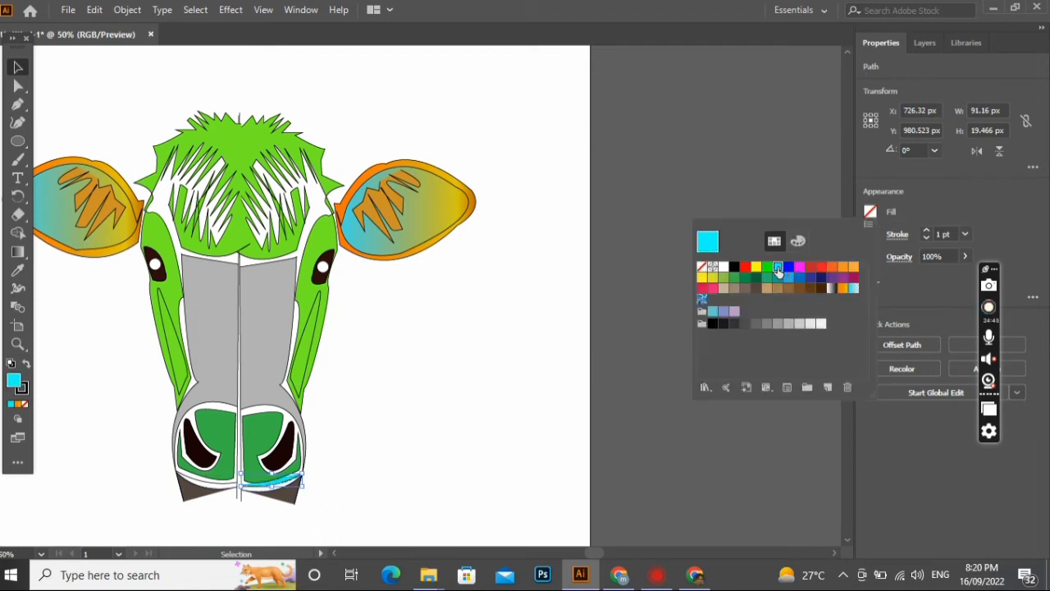
pyautogui.click(755, 288)
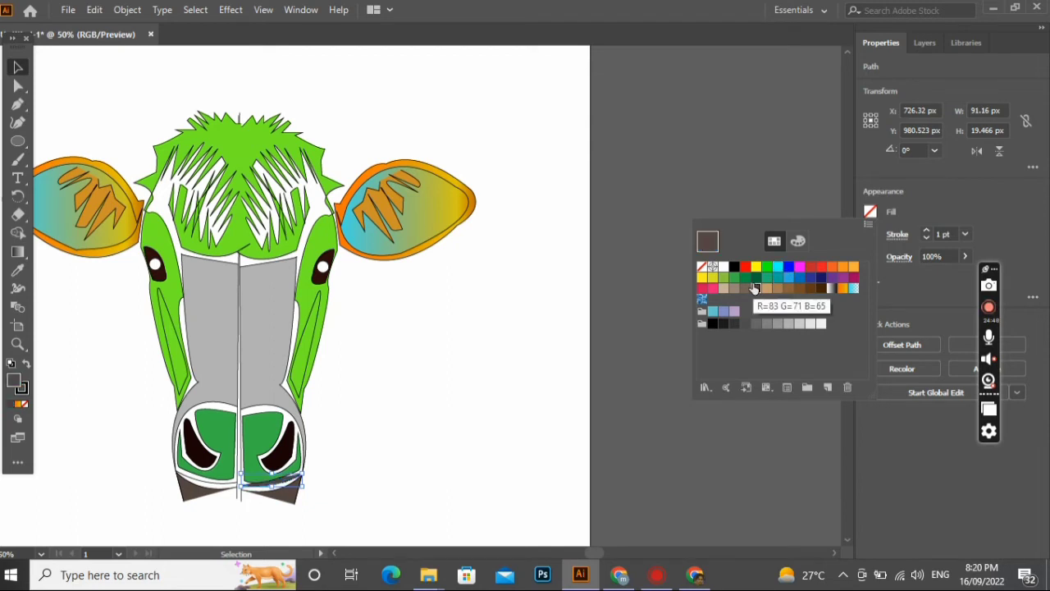
pyautogui.click(778, 268)
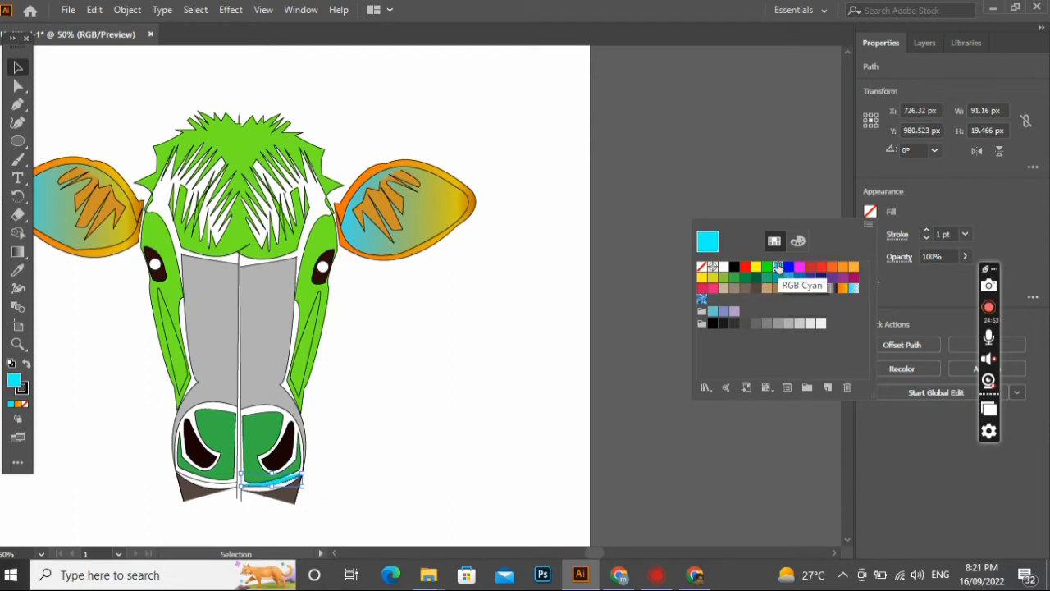
pyautogui.click(854, 289)
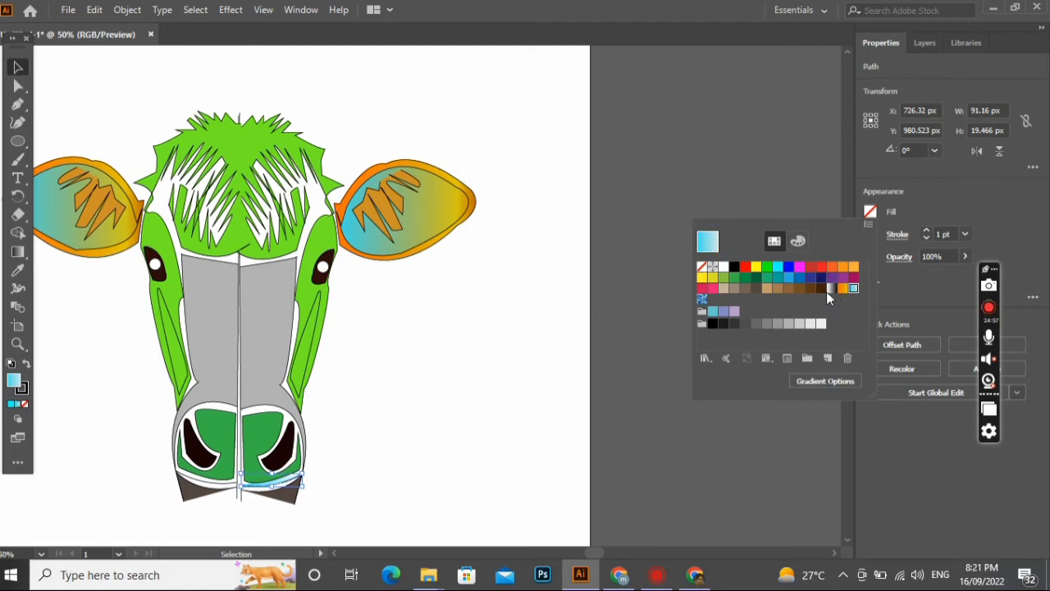
pyautogui.click(831, 290)
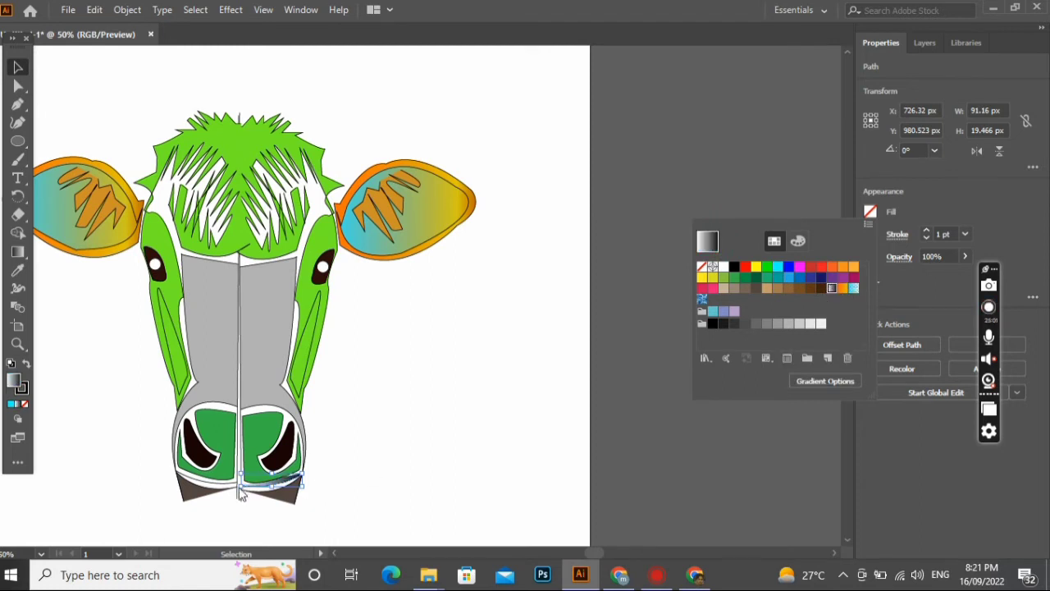
pyautogui.press('Escape')
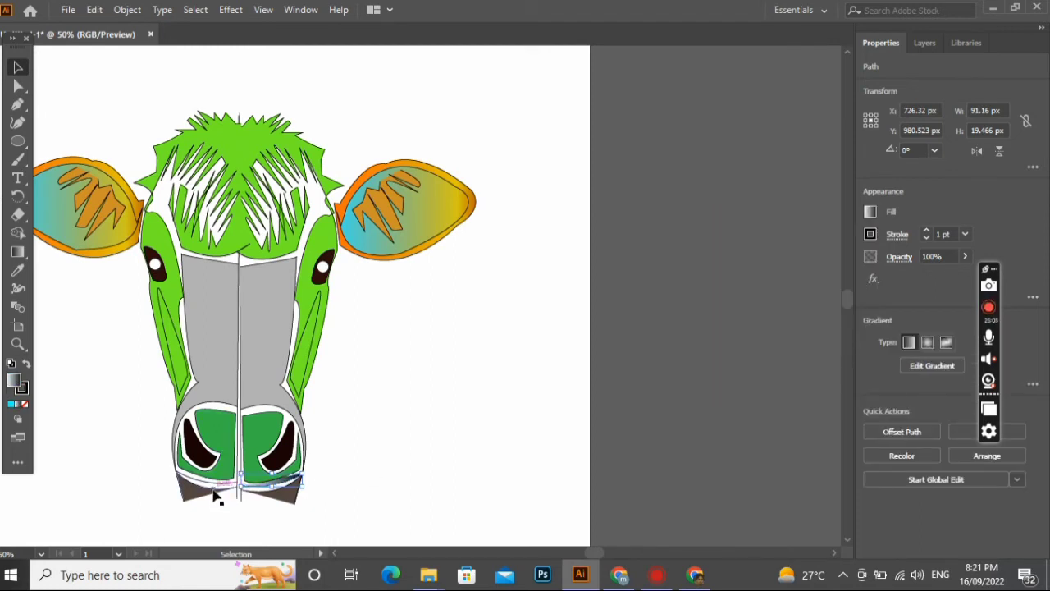
# Apply the muzzle's green fill to the thin left lip strip above the chin with the Eyedropper
pyautogui.click(215, 486)
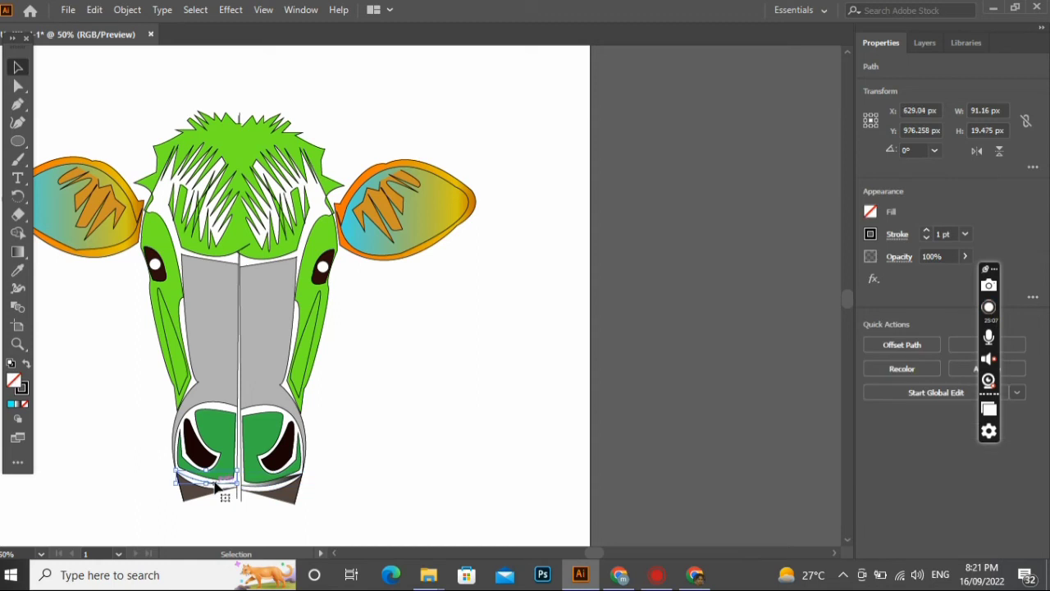
pyautogui.press('i')
pyautogui.click(277, 471)
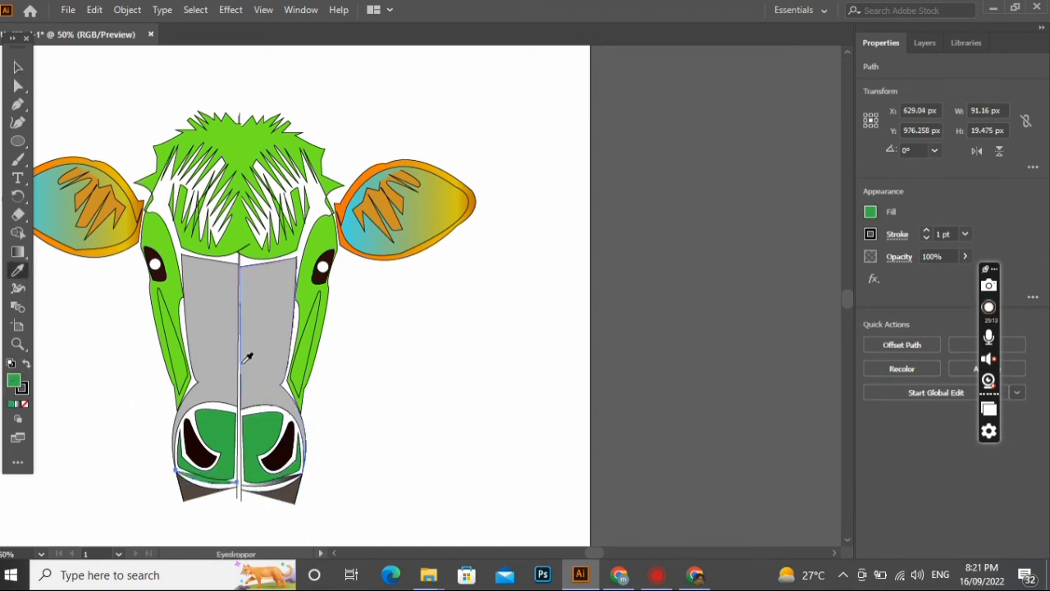
# Select the whole cow face and run Shape Builder across both grey nose-bridge halves to turn them green
pyautogui.click(18, 233)
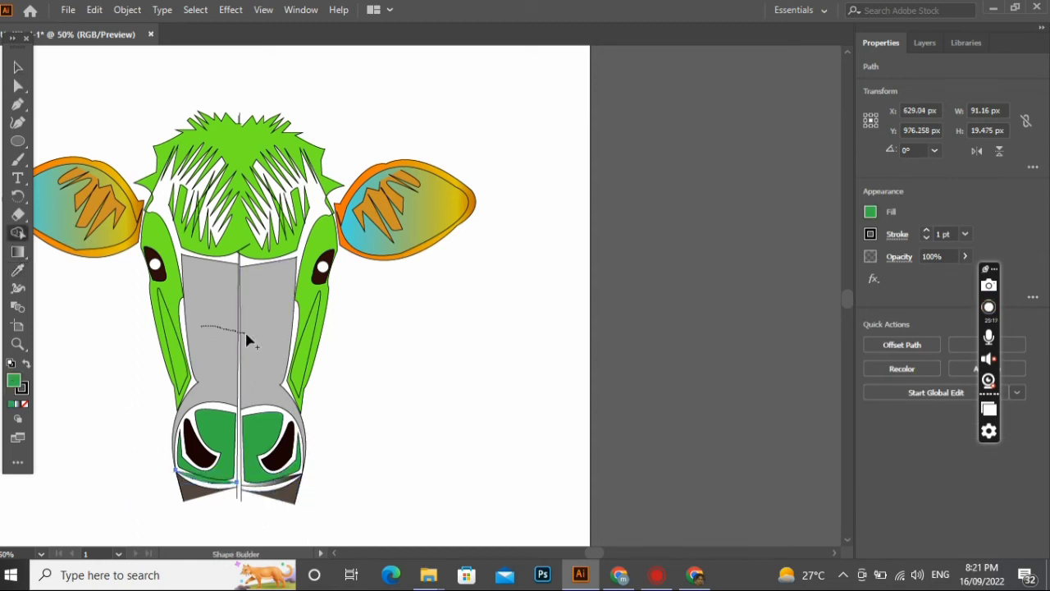
pyautogui.moveTo(246, 333); pyautogui.dragTo(256, 338)
pyautogui.moveTo(222, 304); pyautogui.dragTo(282, 327)
pyautogui.press('v')
pyautogui.moveTo(464, 108); pyautogui.dragTo(47, 525)
pyautogui.click(17, 233)
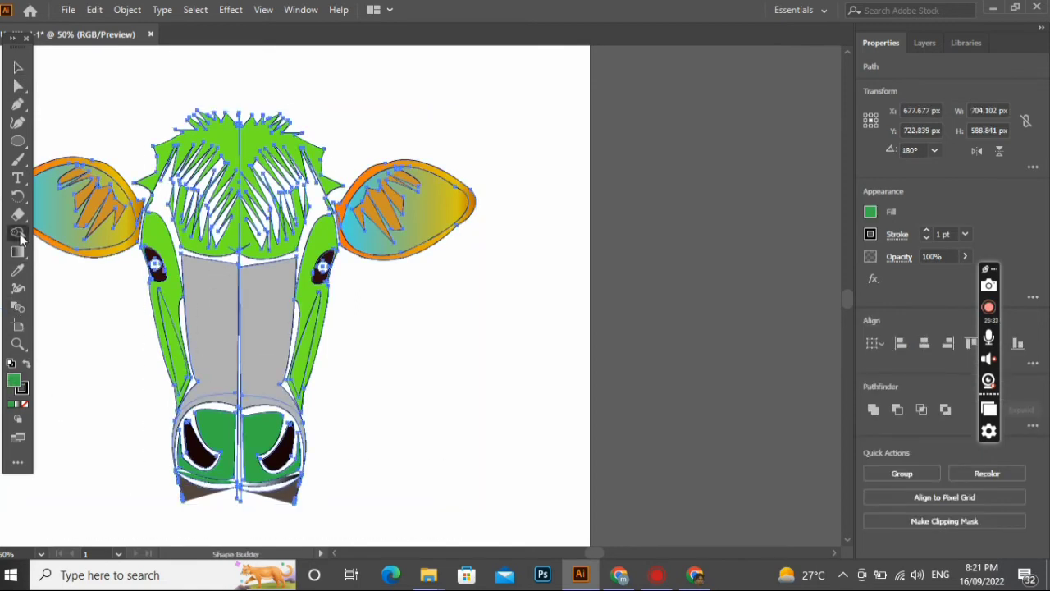
pyautogui.moveTo(190, 332)
pyautogui.mouseDown()
pyautogui.moveTo(251, 347)
pyautogui.moveTo(238, 375)
pyautogui.moveTo(251, 334)
pyautogui.moveTo(266, 353)
pyautogui.mouseUp()
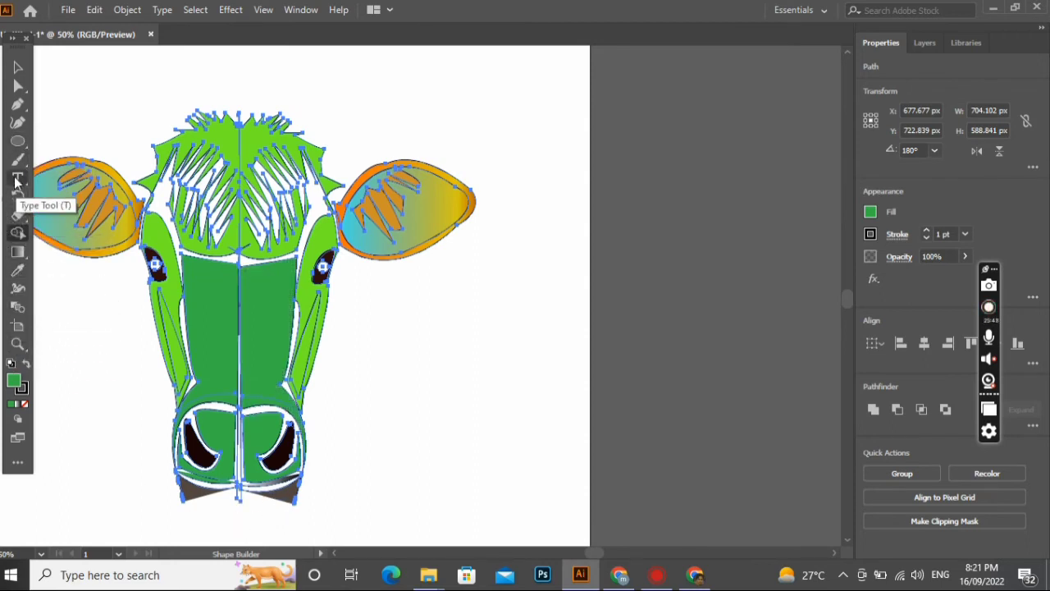
# Cut the right centre line with the Scissors just below where it meets the lower lip curve
pyautogui.moveTo(18, 215); pyautogui.dragTo(88, 230)
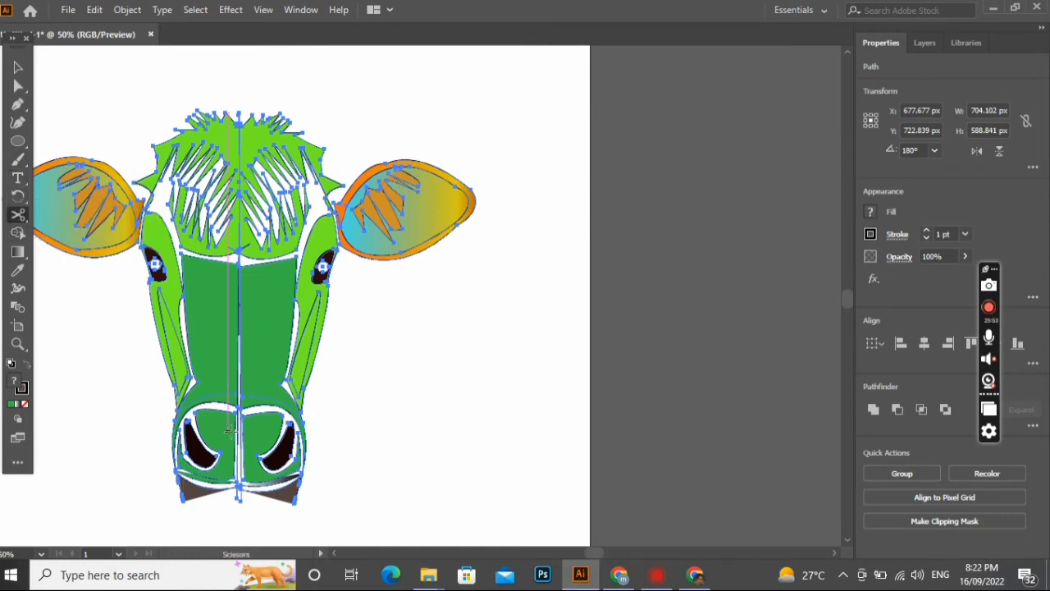
pyautogui.scroll(1, 277, 409)
pyautogui.scroll(-2, 277, 409)
pyautogui.scroll(2, 278, 408)
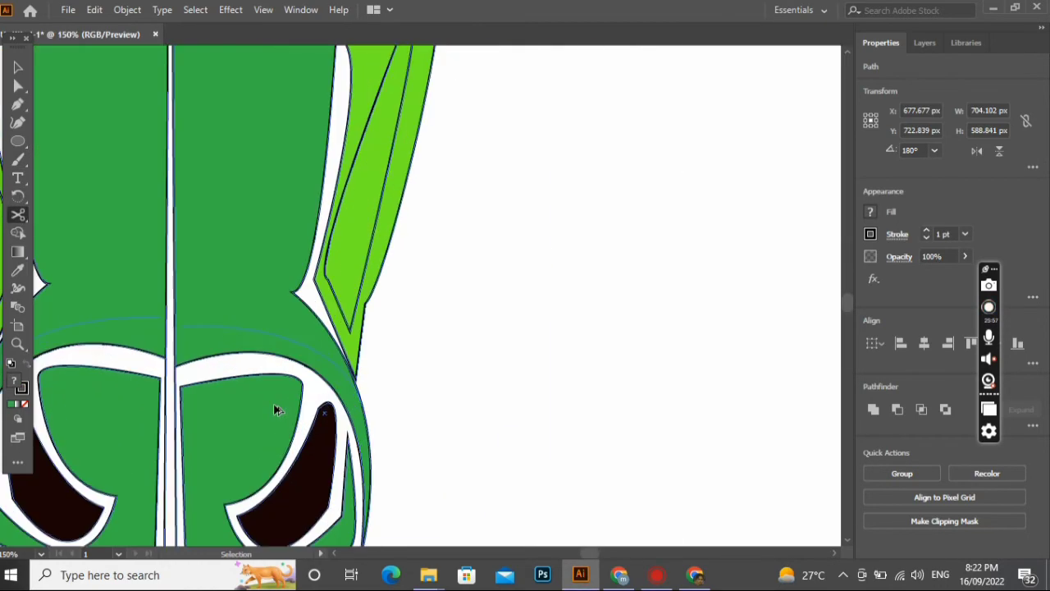
pyautogui.scroll(-1, 277, 408)
pyautogui.scroll(1, 275, 409)
pyautogui.scroll(-3, 277, 404)
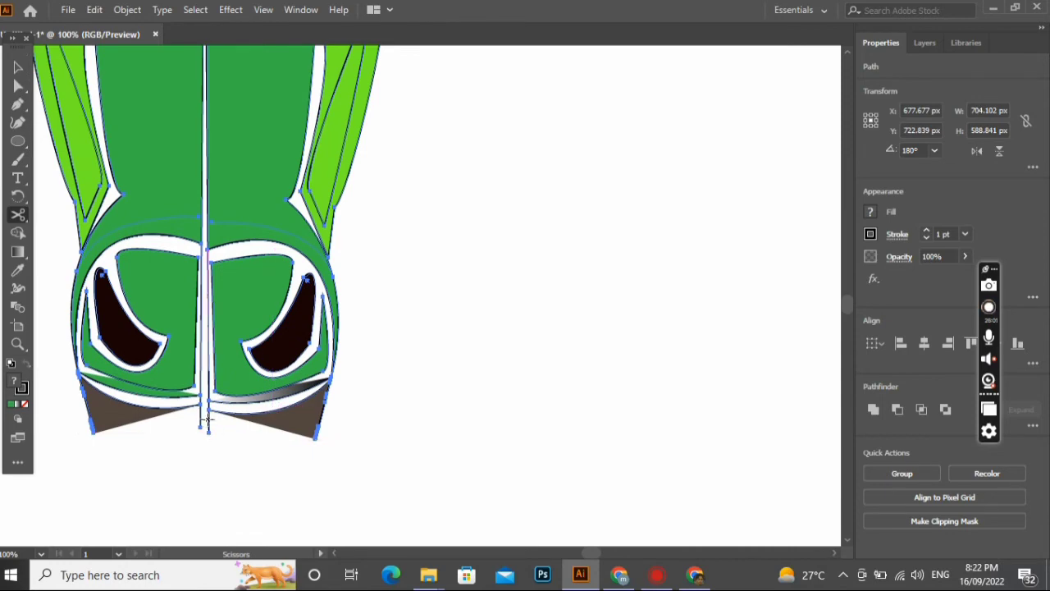
pyautogui.scroll(7, 211, 414)
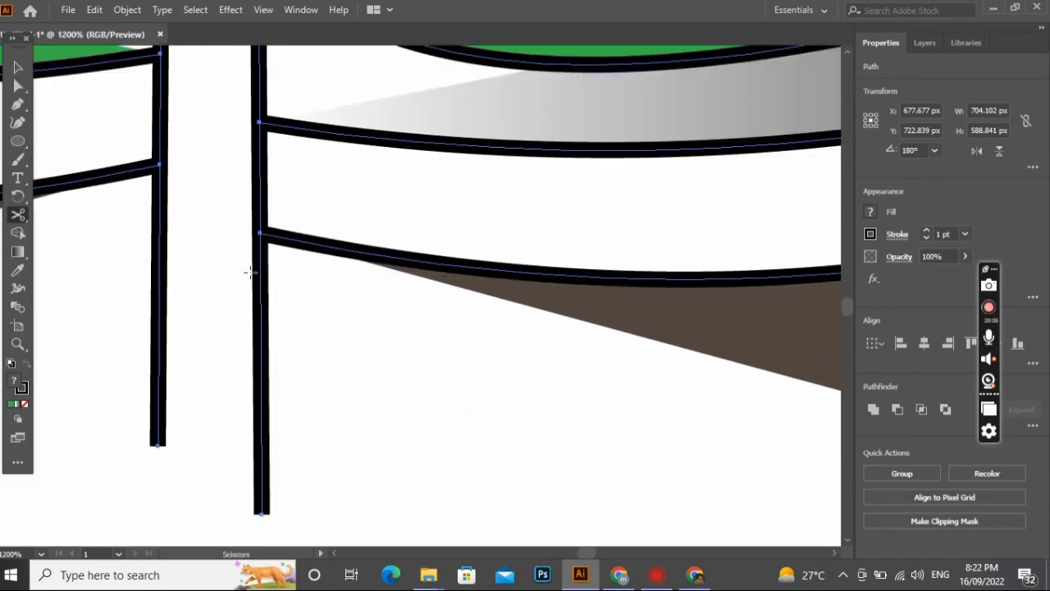
pyautogui.click(262, 237)
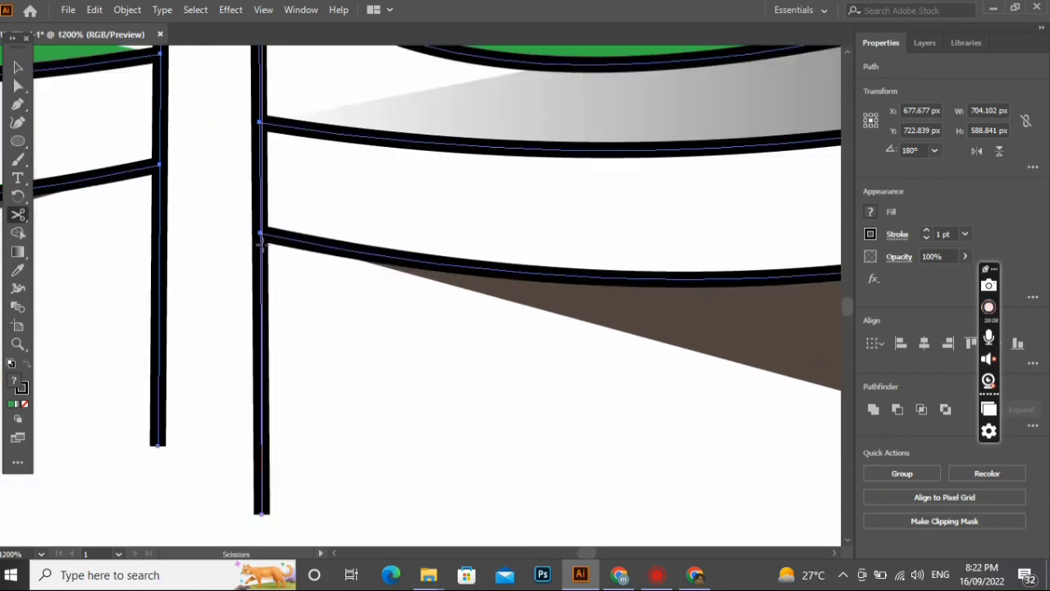
pyautogui.click(261, 244)
pyautogui.click(260, 233)
pyautogui.press('Delete')
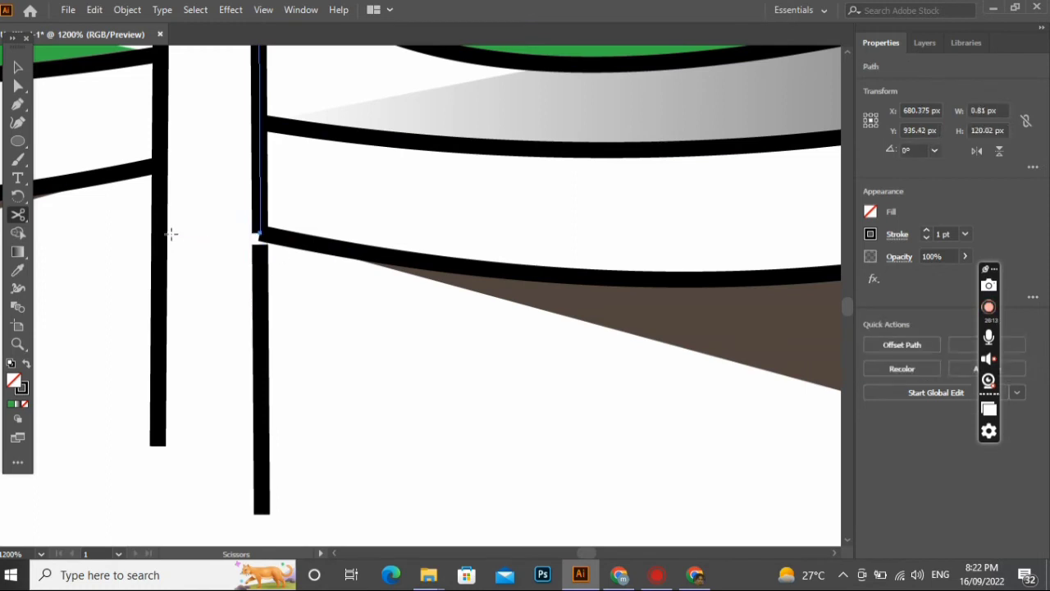
# Cut the left centre line with the Scissors just below its junction with the lower lip curve, dismissing the alerts
pyautogui.click(156, 176)
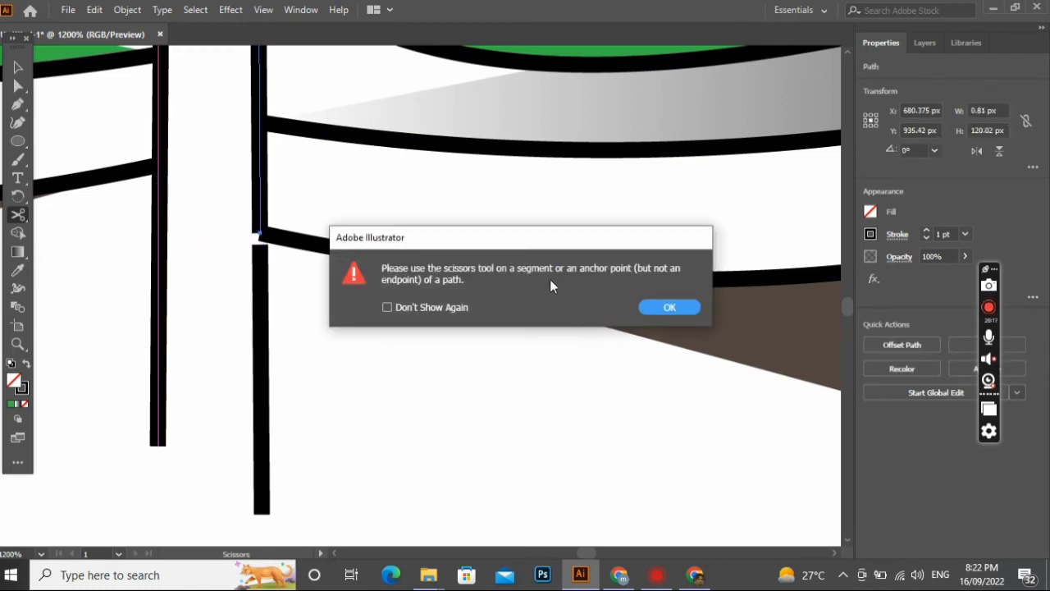
pyautogui.click(667, 308)
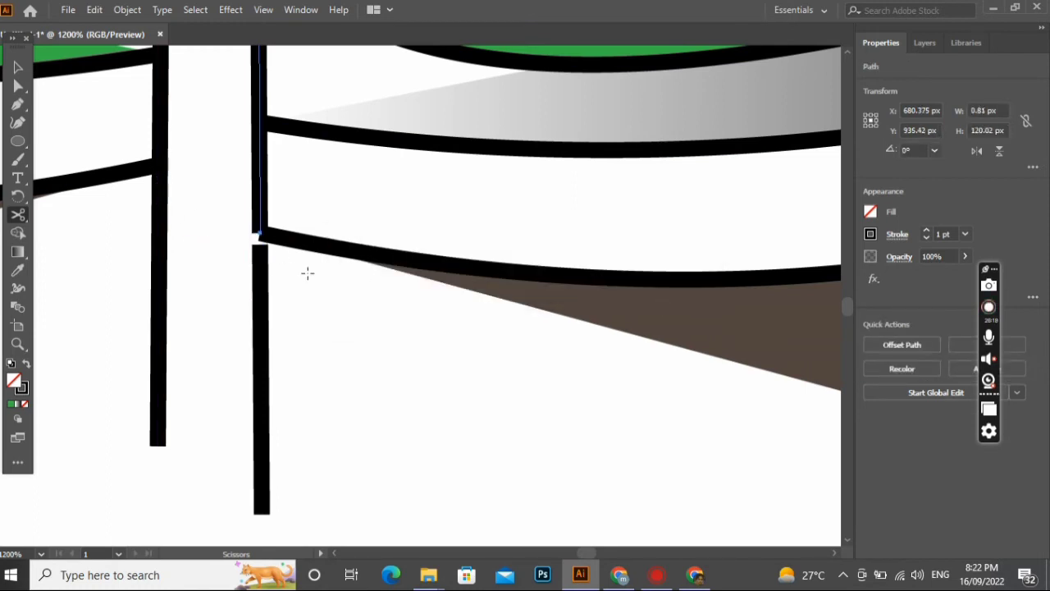
pyautogui.click(158, 174)
pyautogui.click(659, 307)
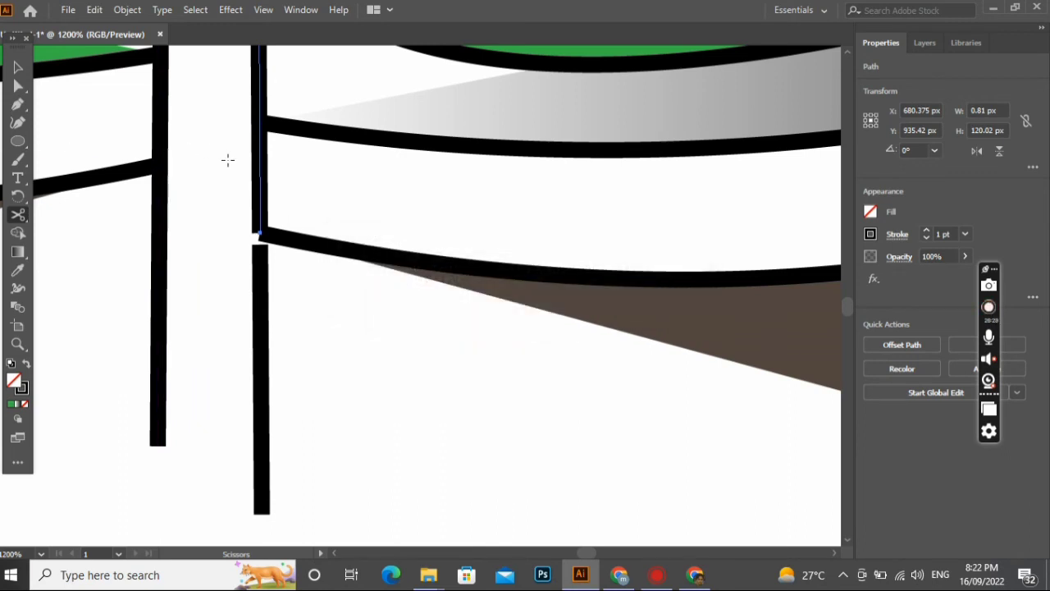
pyautogui.click(158, 175)
pyautogui.click(668, 307)
pyautogui.click(160, 173)
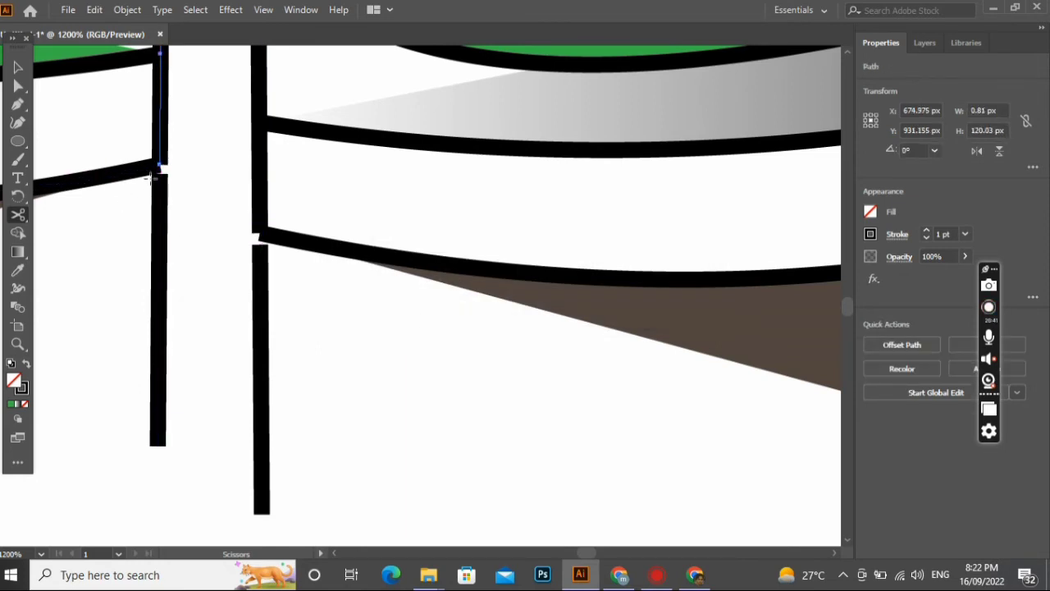
pyautogui.click(154, 175)
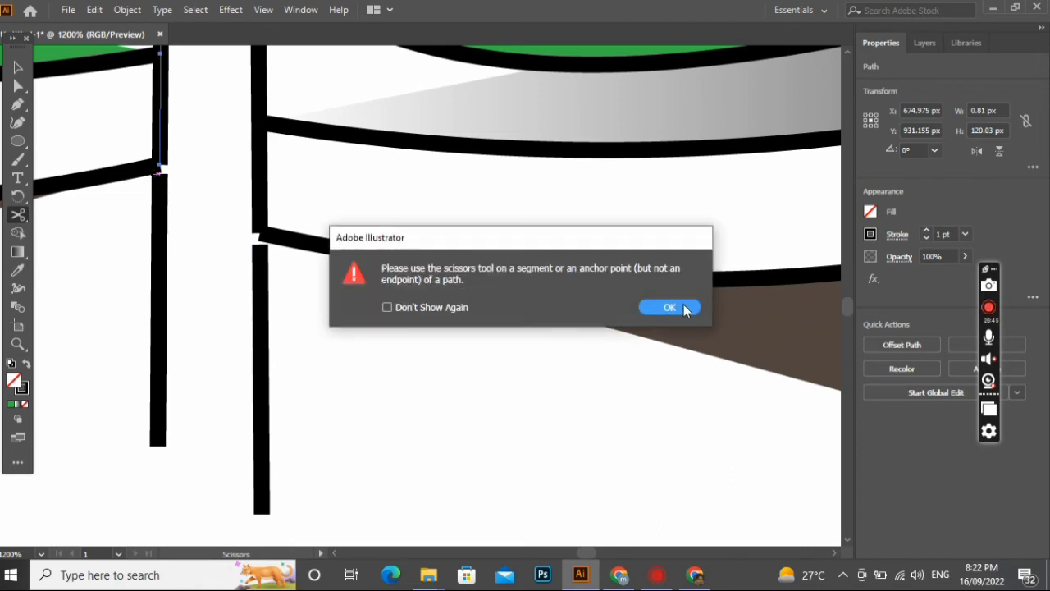
pyautogui.click(686, 309)
# Delete the two loose centre-line ends hanging below the lower lip
pyautogui.click(18, 67)
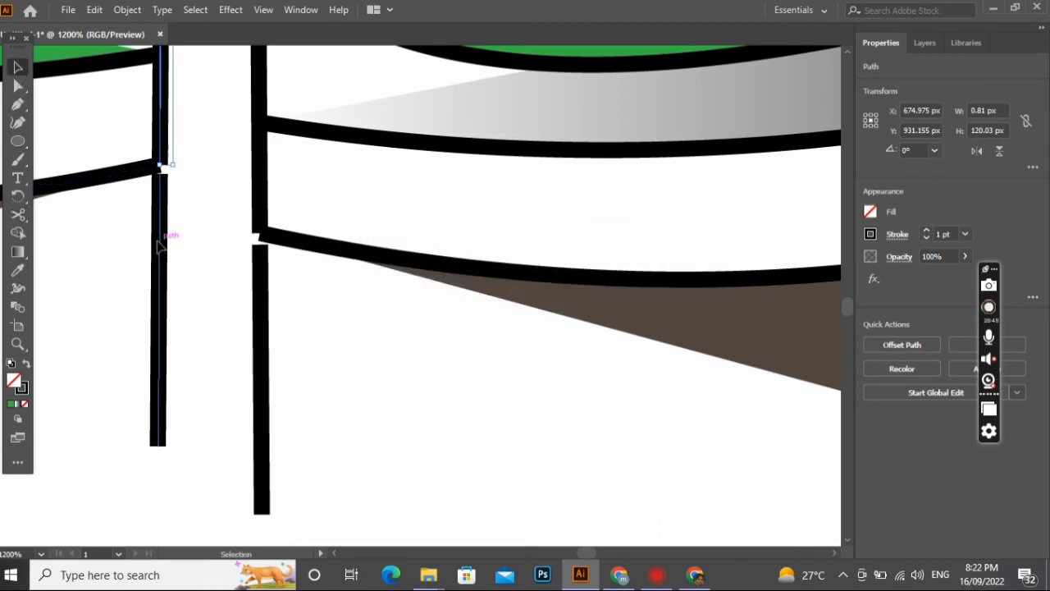
pyautogui.click(160, 246)
pyautogui.press('Delete')
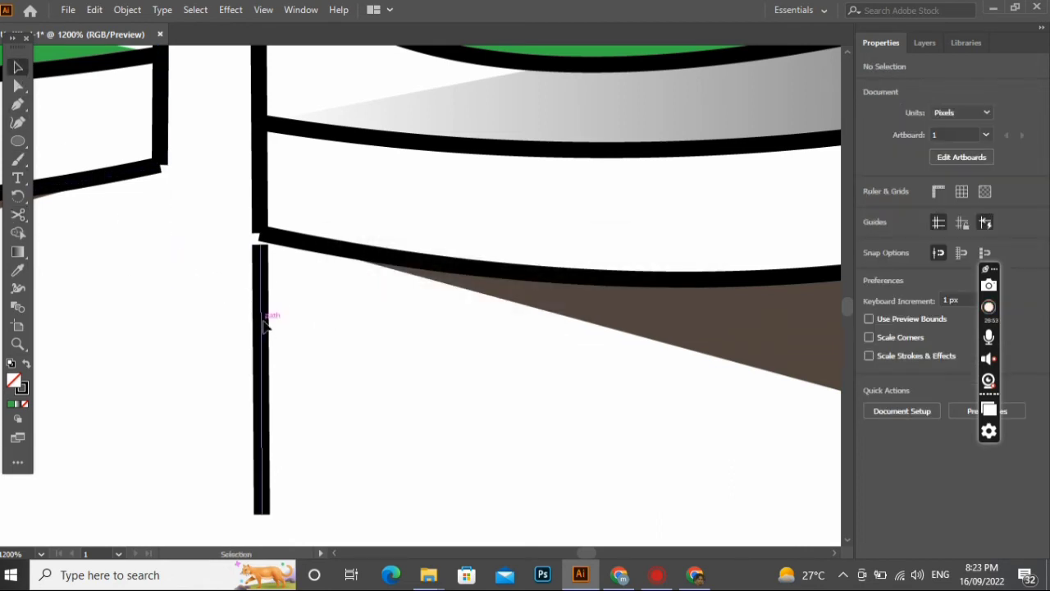
pyautogui.click(262, 321)
pyautogui.press('Delete')
# Move the left and right green nose-bridge halves toward each other to close the central gap
pyautogui.scroll(10, 300, 309)
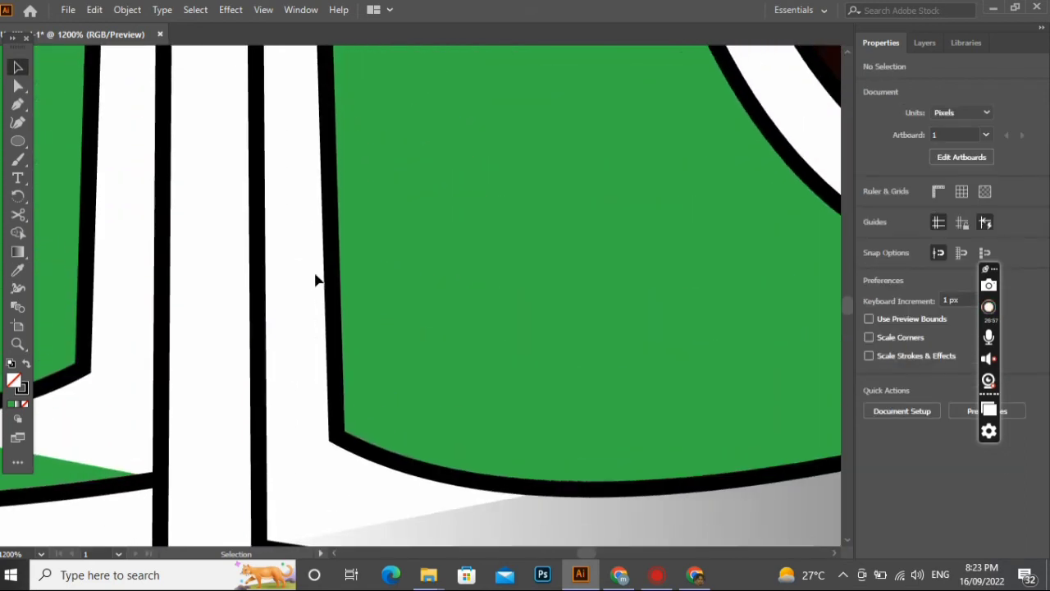
pyautogui.scroll(15, 315, 280)
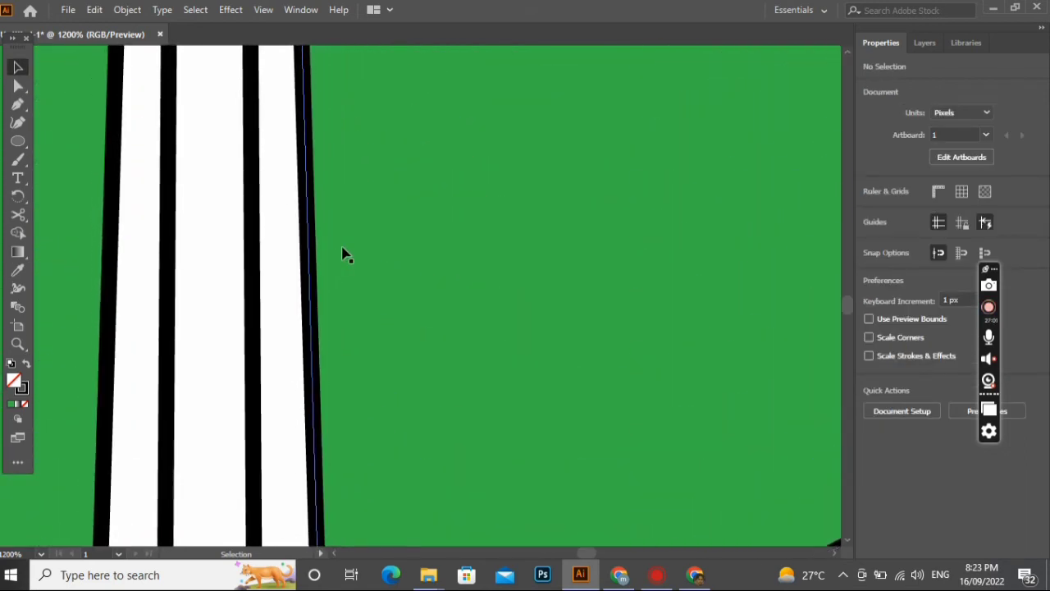
pyautogui.scroll(10, 345, 255)
pyautogui.scroll(10, 343, 252)
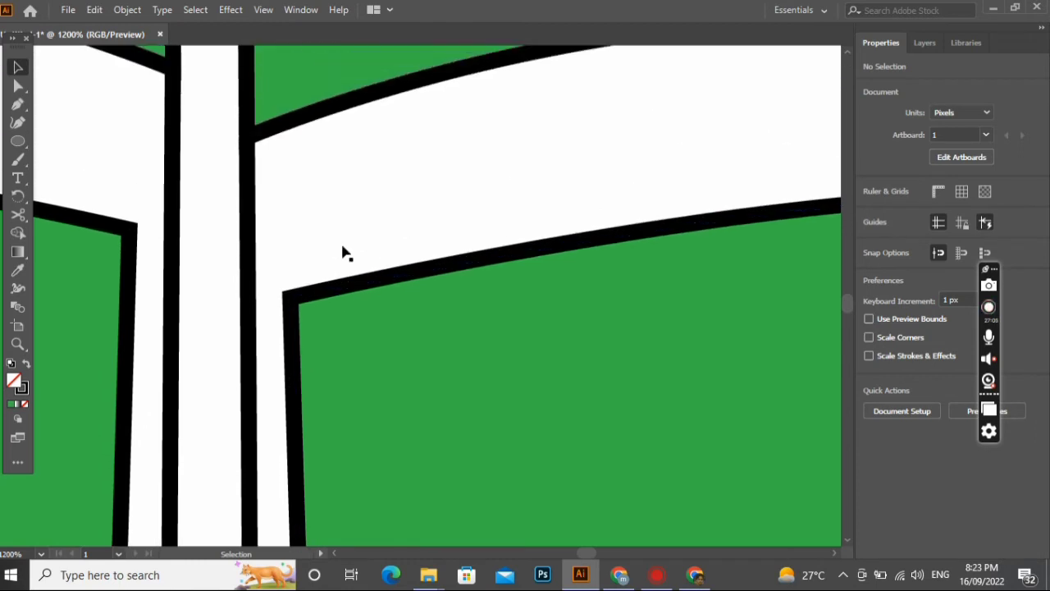
pyautogui.click(18, 67)
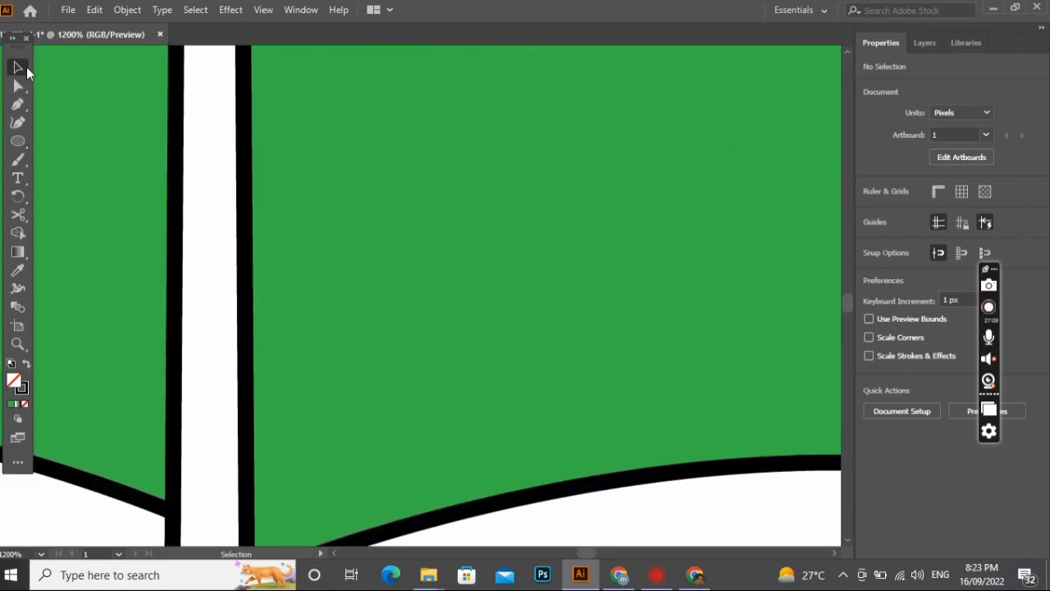
pyautogui.click(175, 284)
pyautogui.moveTo(176, 283); pyautogui.dragTo(210, 289)
pyautogui.moveTo(245, 353); pyautogui.dragTo(224, 355)
# Shift the right nose-bridge half slightly left and up about 4 px so its lower corner meets the left half
pyautogui.scroll(-2, 222, 398)
pyautogui.scroll(-1, 223, 400)
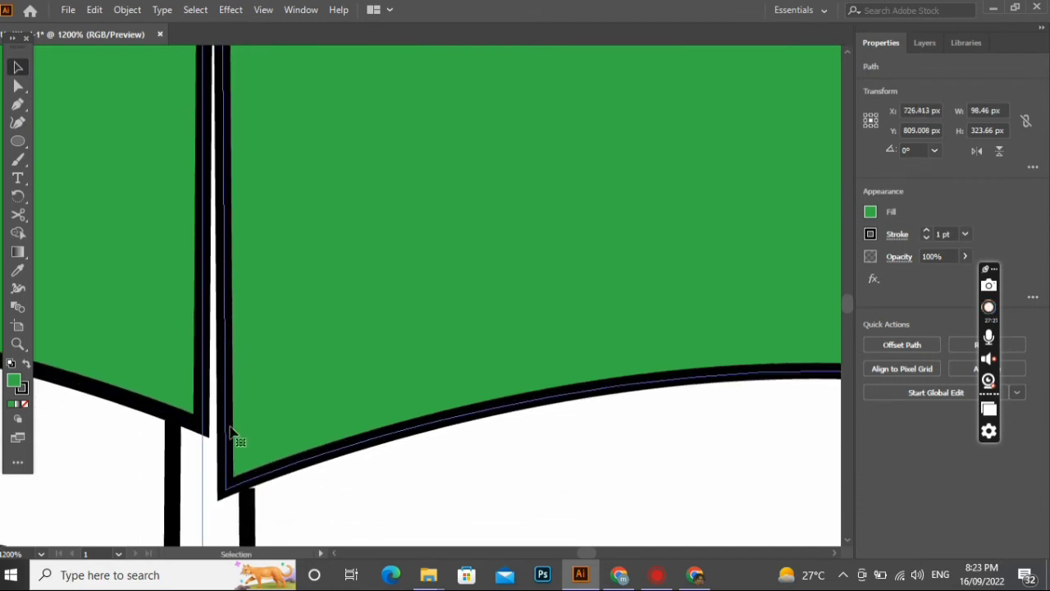
pyautogui.moveTo(231, 429); pyautogui.dragTo(234, 429)
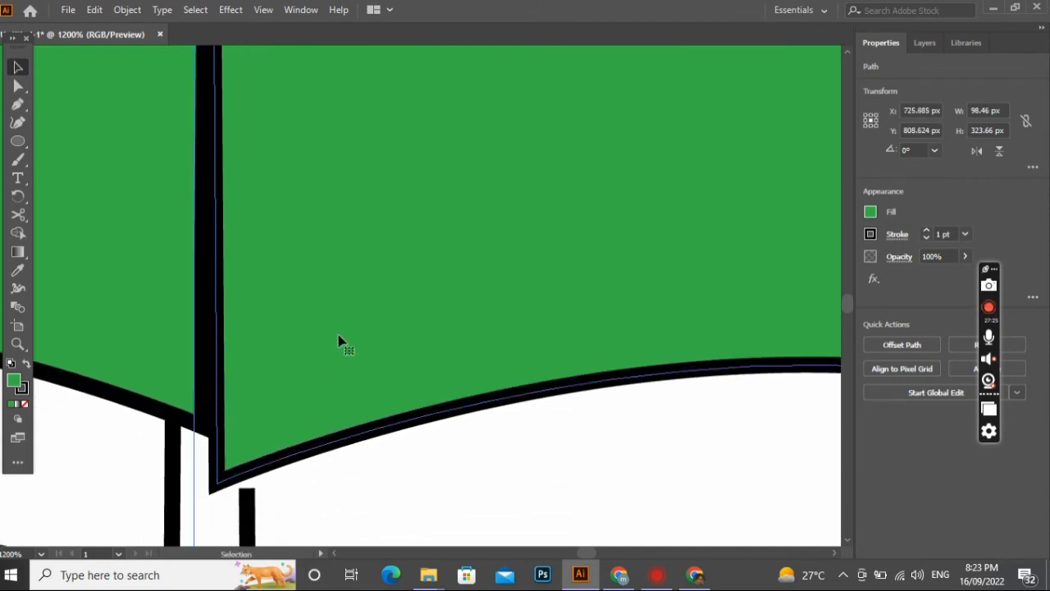
pyautogui.press('Up')
pyautogui.press('Up')
pyautogui.press('Up')
pyautogui.press('Up')
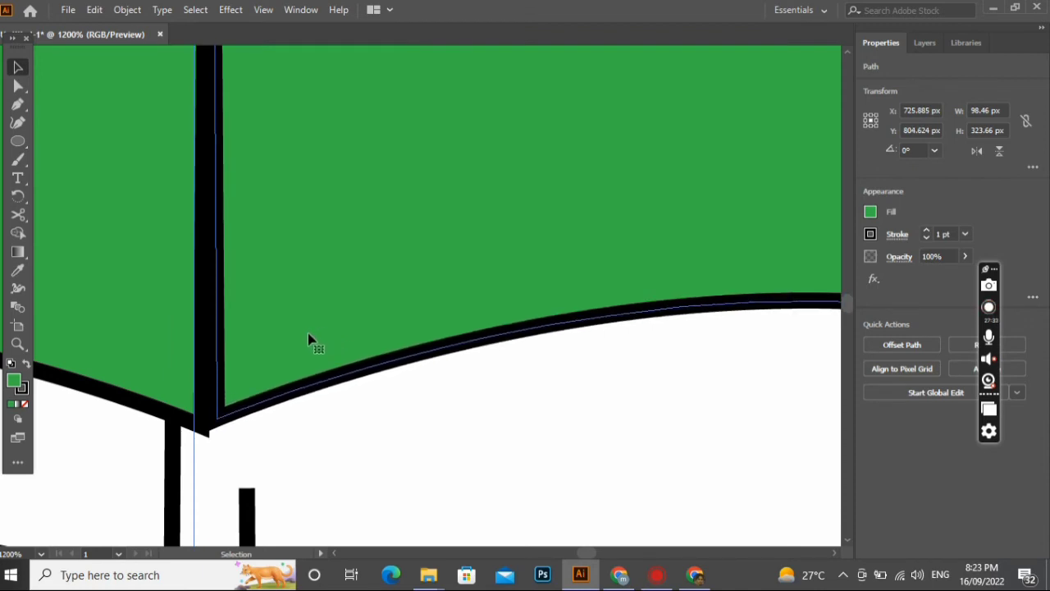
pyautogui.moveTo(309, 339); pyautogui.dragTo(304, 345)
pyautogui.scroll(-5, 279, 394)
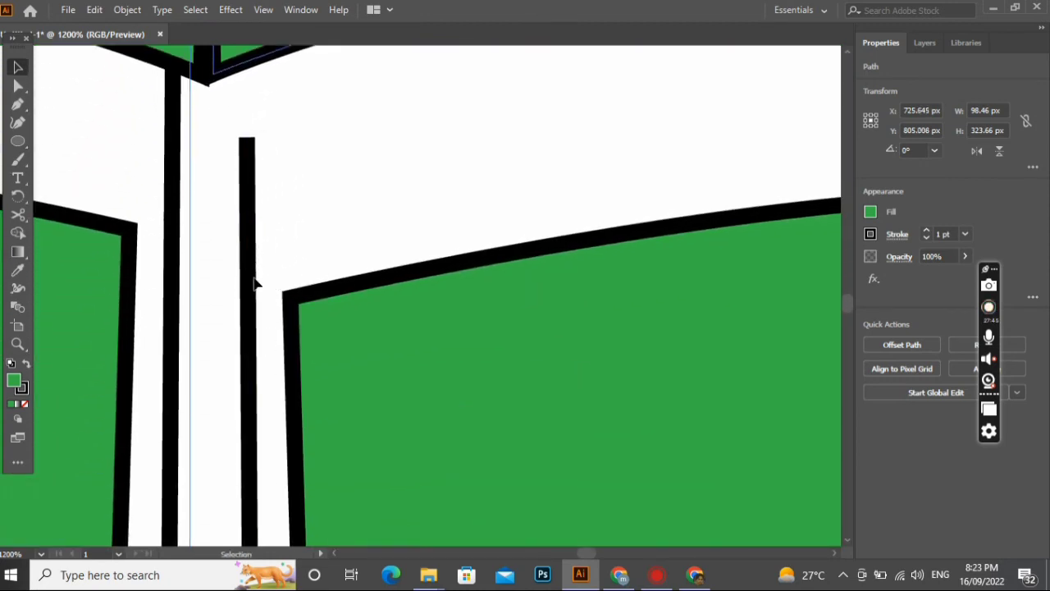
# Move the right centre line up and left so its upper end sits just below the nose bridge's lower corner
pyautogui.moveTo(256, 275); pyautogui.dragTo(226, 238)
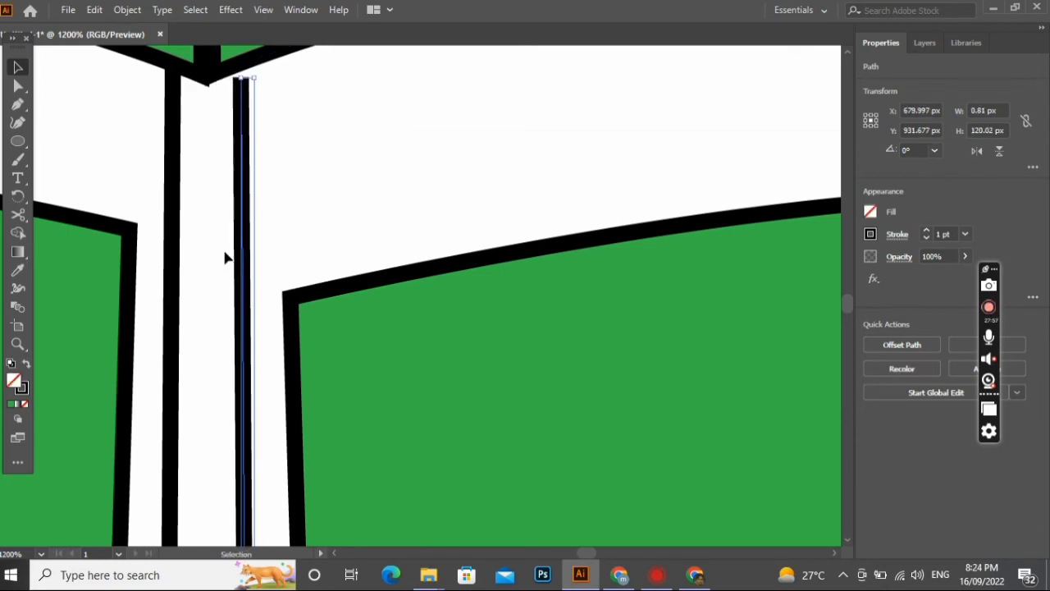
pyautogui.click(230, 230)
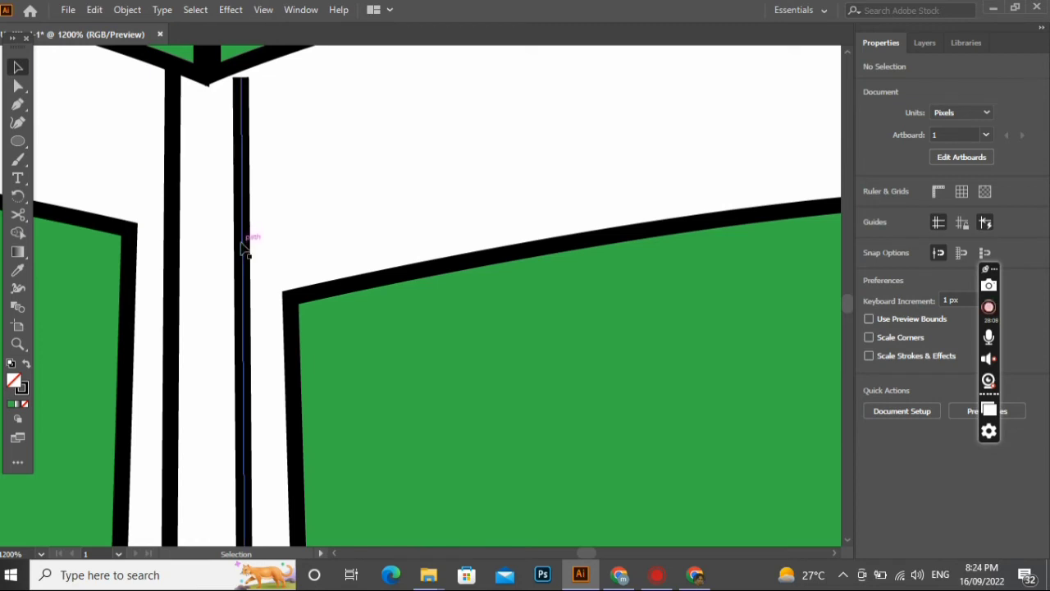
pyautogui.click(241, 244)
pyautogui.press('Down')
pyautogui.press('Left')
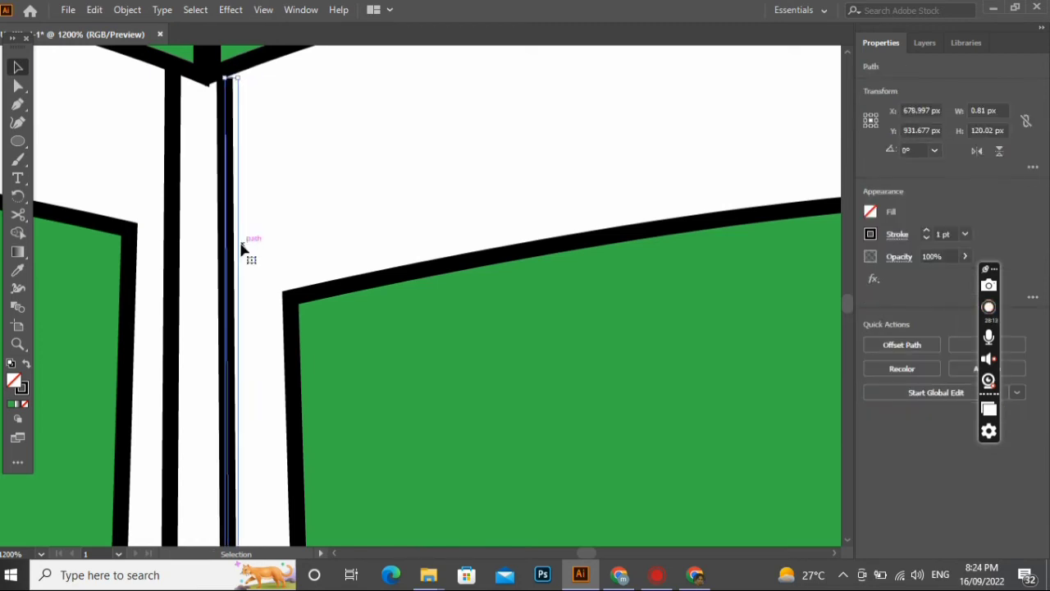
pyautogui.press('Right')
pyautogui.press('Right')
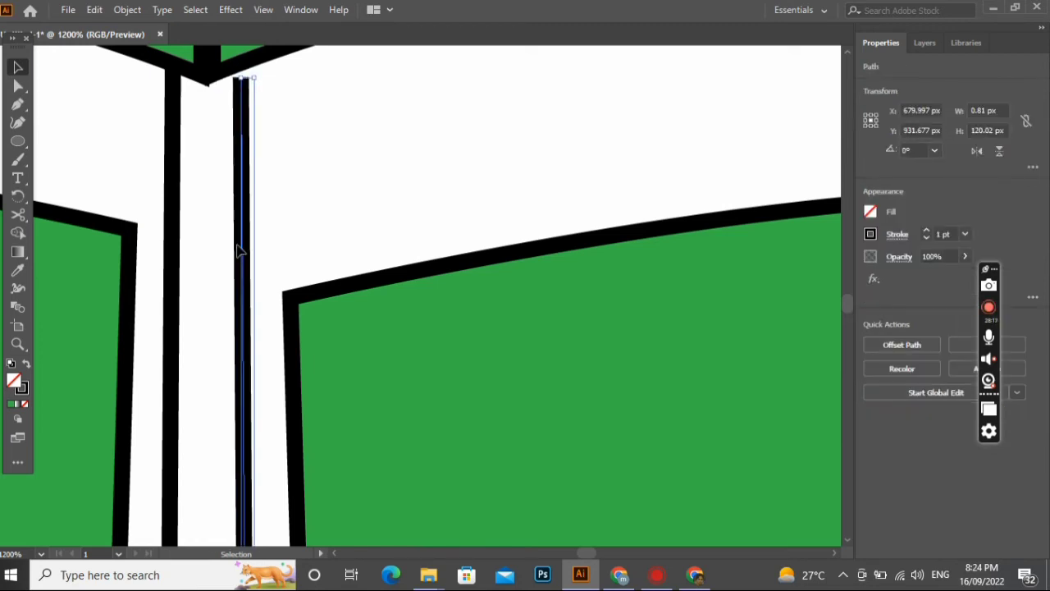
# Raise the right green muzzle shape about 4 px so its upper inner corner lines up with the left one
pyautogui.scroll(-3, 289, 320)
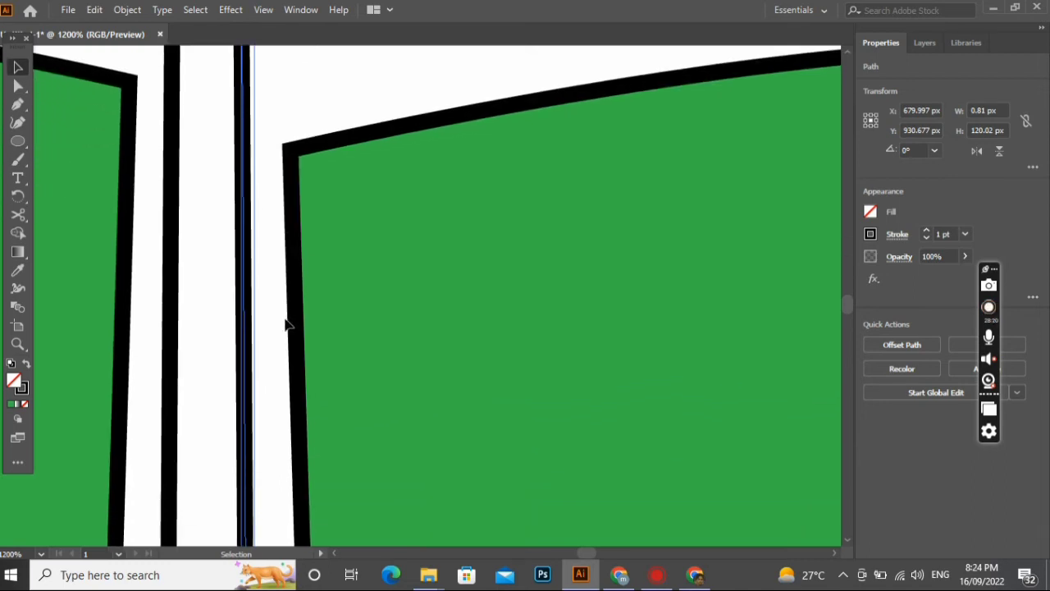
pyautogui.click(392, 168)
pyautogui.press('Up')
pyautogui.press('Up')
pyautogui.press('Up')
pyautogui.press('Up')
pyautogui.press('Up')
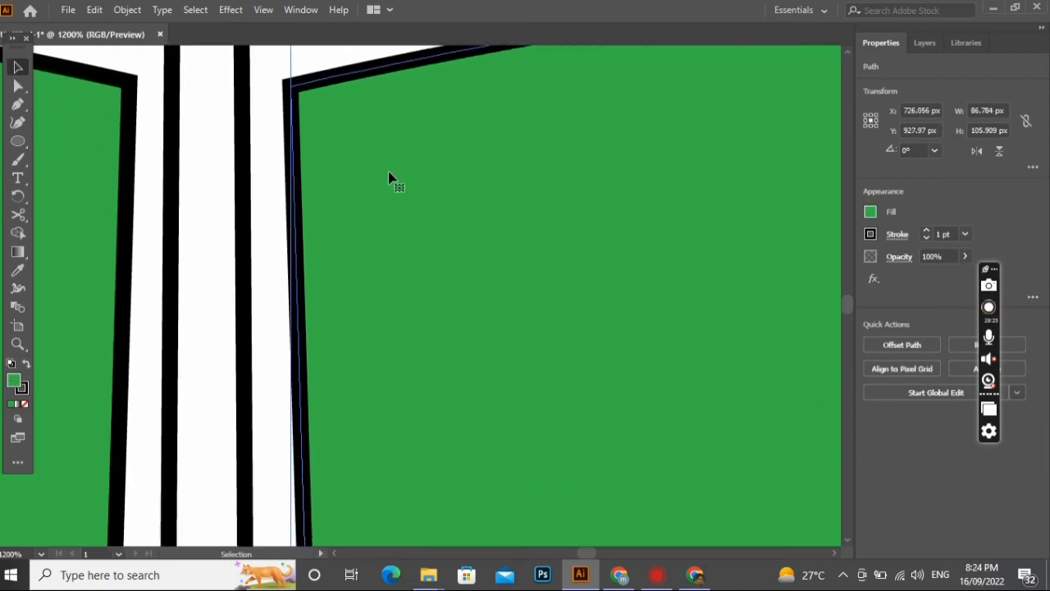
pyautogui.press('Down')
pyautogui.press('Up')
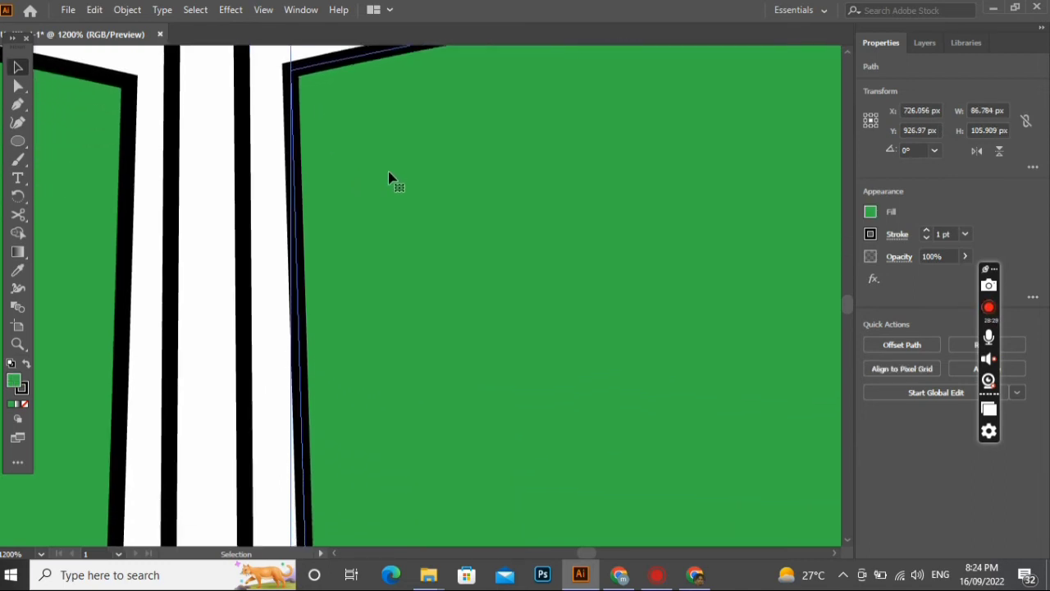
pyautogui.press('Down')
# Move the right and left centre lines of the muzzle toward each other until they meet
pyautogui.scroll(-3, 384, 182)
pyautogui.click(246, 320)
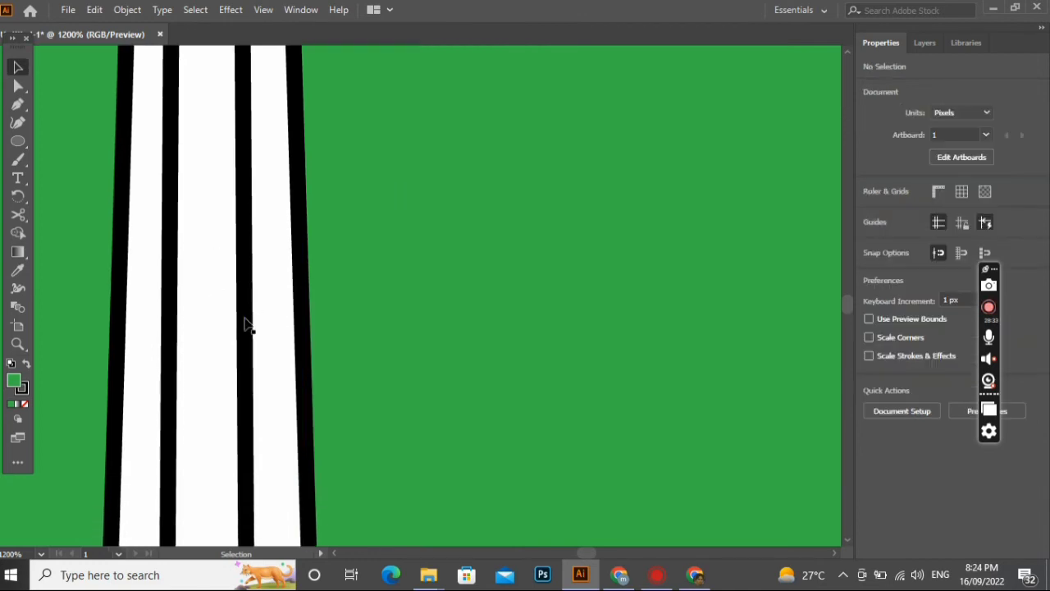
pyautogui.moveTo(246, 324); pyautogui.dragTo(212, 330)
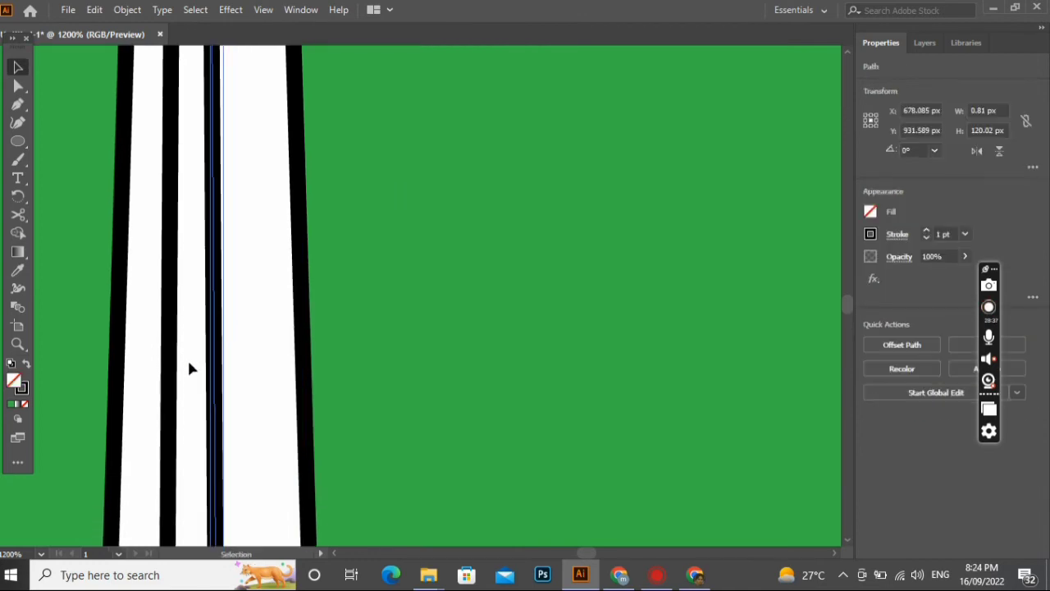
pyautogui.moveTo(169, 376); pyautogui.dragTo(216, 434)
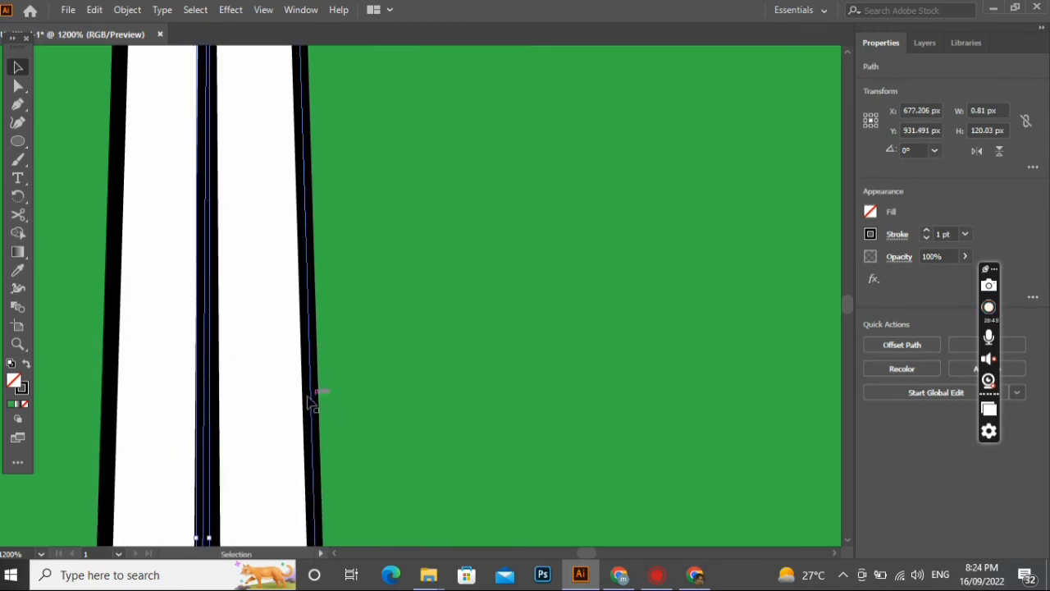
# Shift both muzzle centre lines slightly sideways to close the remaining sliver between their lower ends
pyautogui.scroll(-3, 282, 396)
pyautogui.scroll(-8, 282, 395)
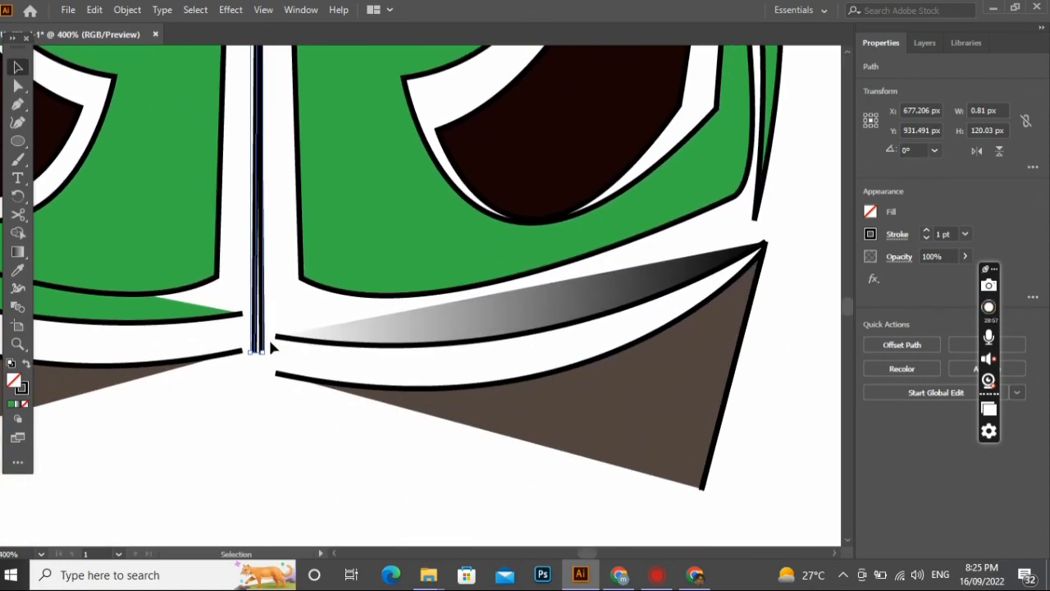
pyautogui.scroll(2, 261, 338)
pyautogui.scroll(3, 259, 344)
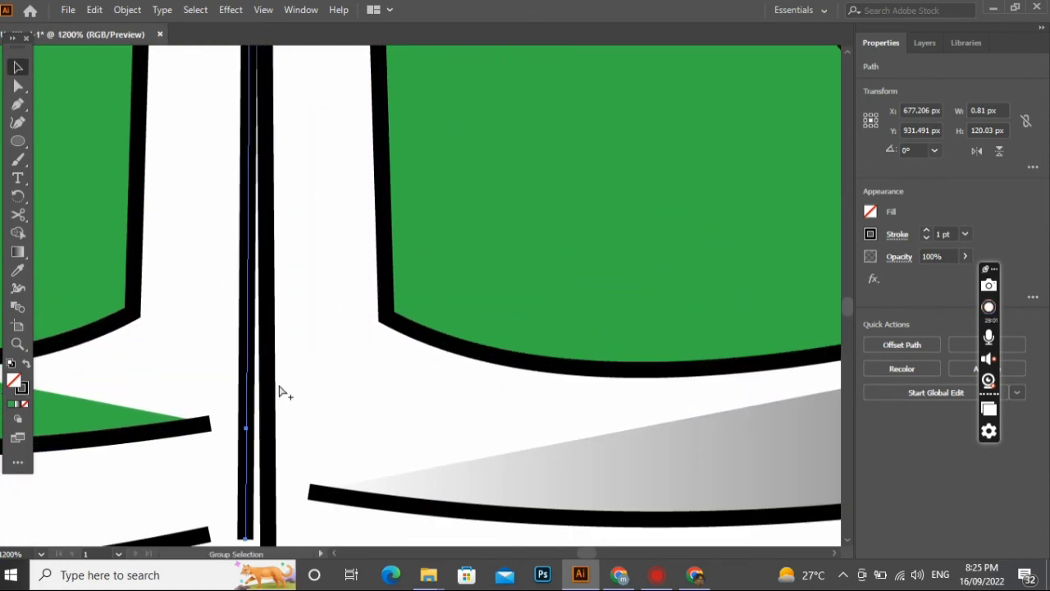
pyautogui.scroll(2, 279, 380)
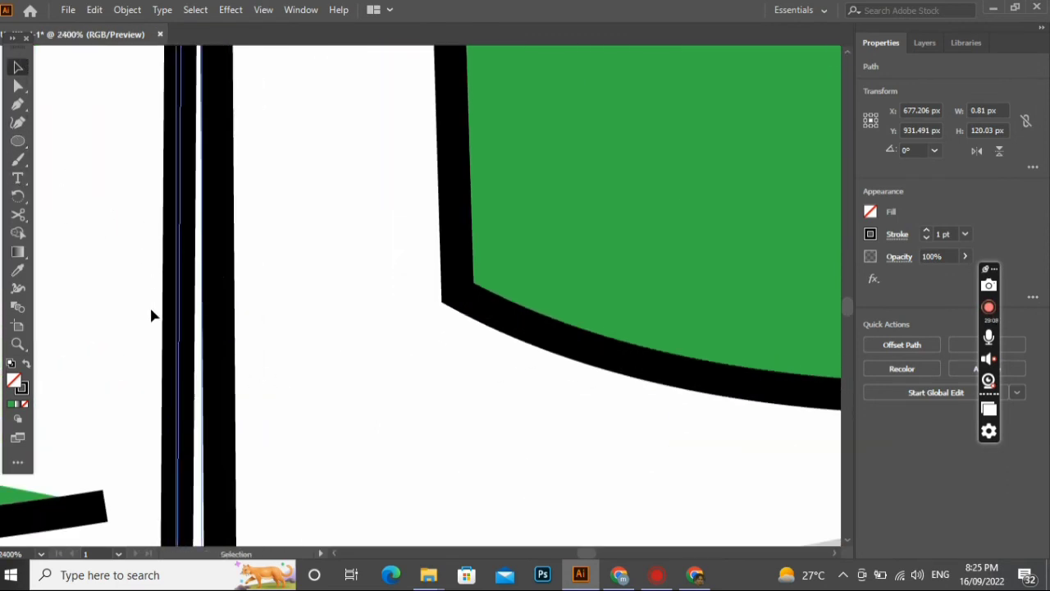
pyautogui.click(188, 385)
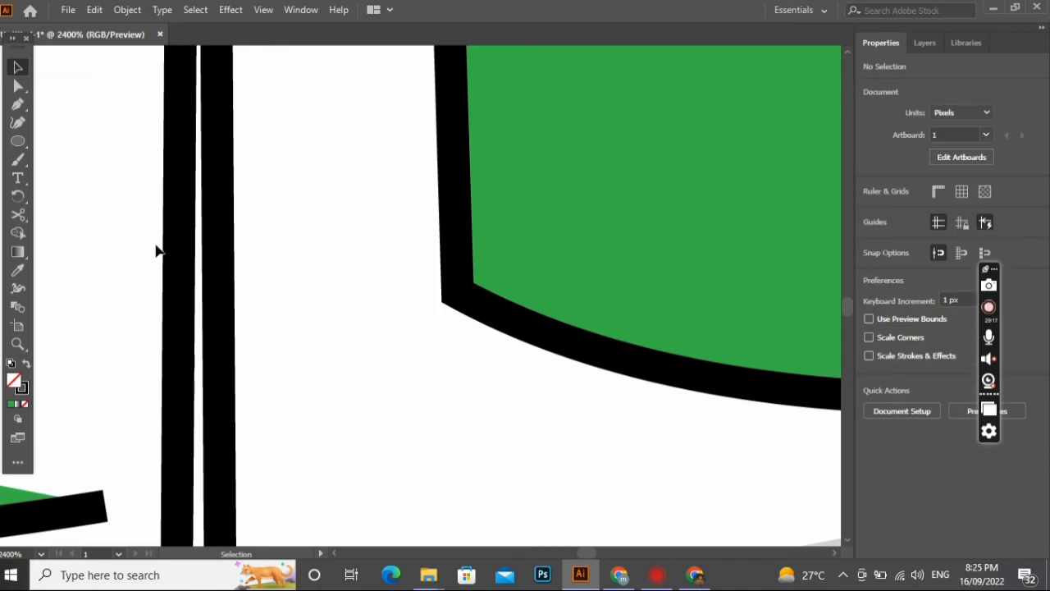
pyautogui.moveTo(184, 462); pyautogui.dragTo(228, 487)
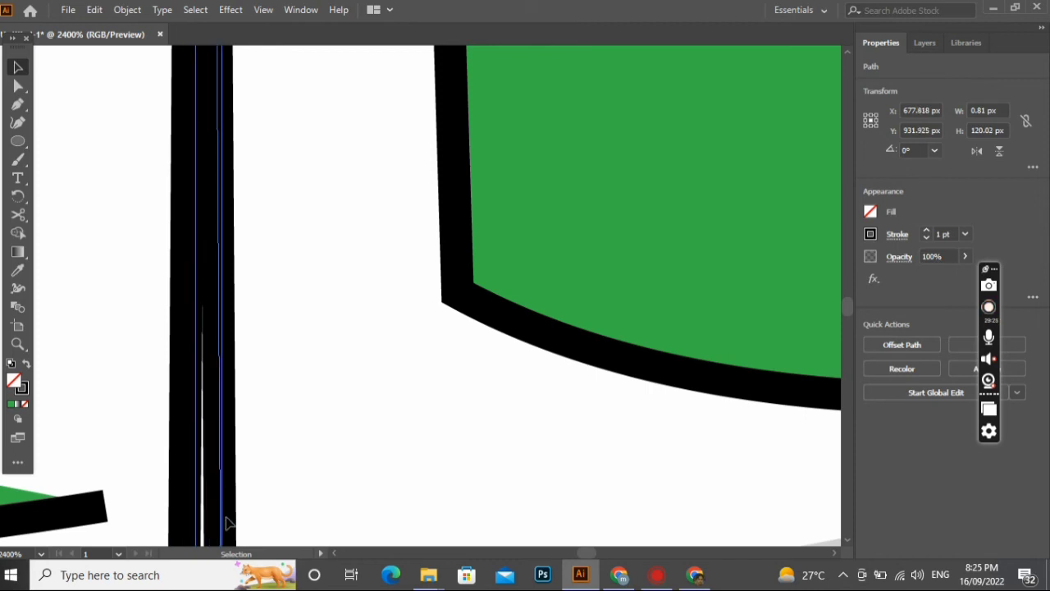
pyautogui.moveTo(222, 527); pyautogui.dragTo(212, 522)
# Raise the right gradient-filled lip curve 5 px toward the height of its left counterpart
pyautogui.scroll(-8, 230, 516)
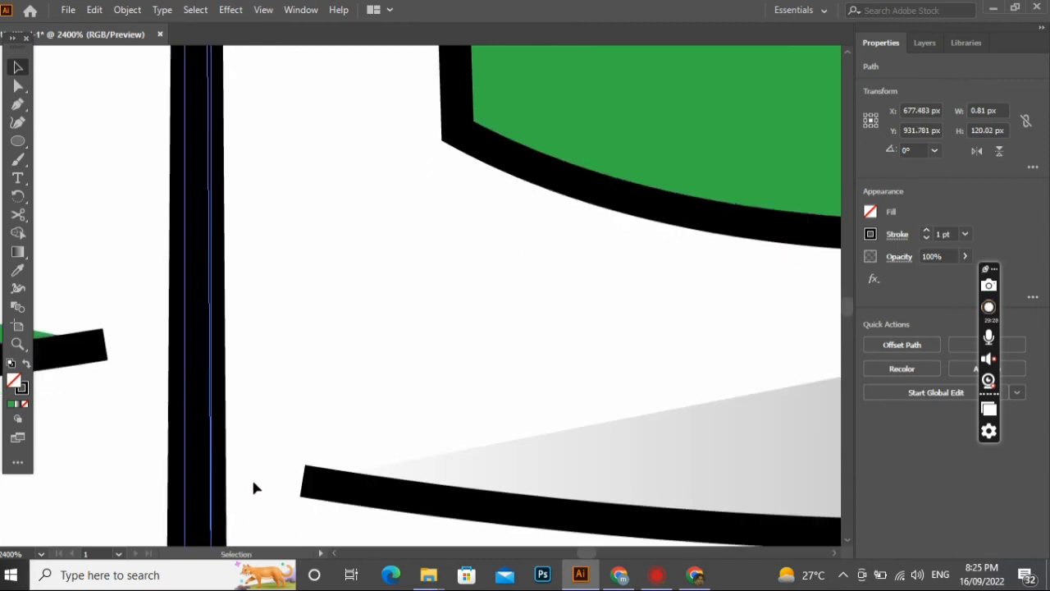
pyautogui.scroll(-6, 257, 466)
pyautogui.click(431, 177)
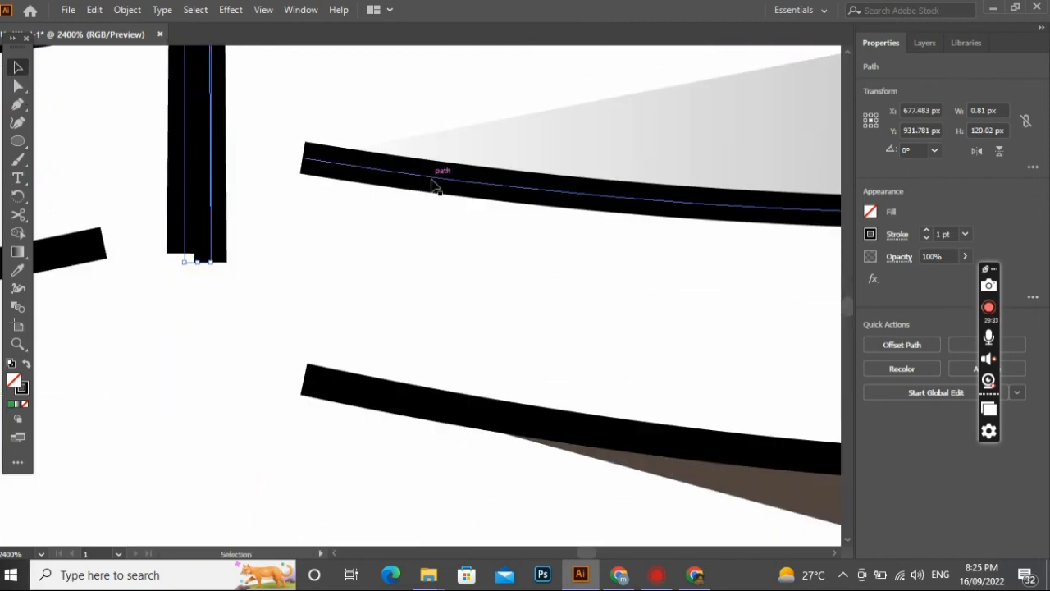
pyautogui.press('Up')
pyautogui.press('Up')
pyautogui.scroll(3, 423, 180)
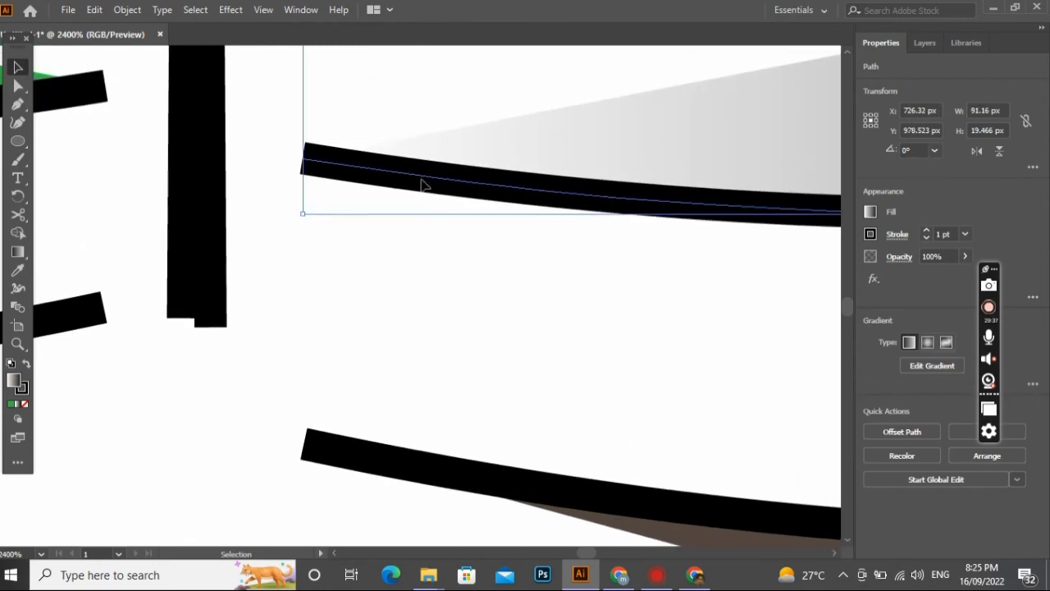
pyautogui.press('Up')
pyautogui.press('Up')
pyautogui.press('Up')
# Raise the right brown-filled lower lip curve 4 px to line up with the left lower lip curve
pyautogui.click(401, 495)
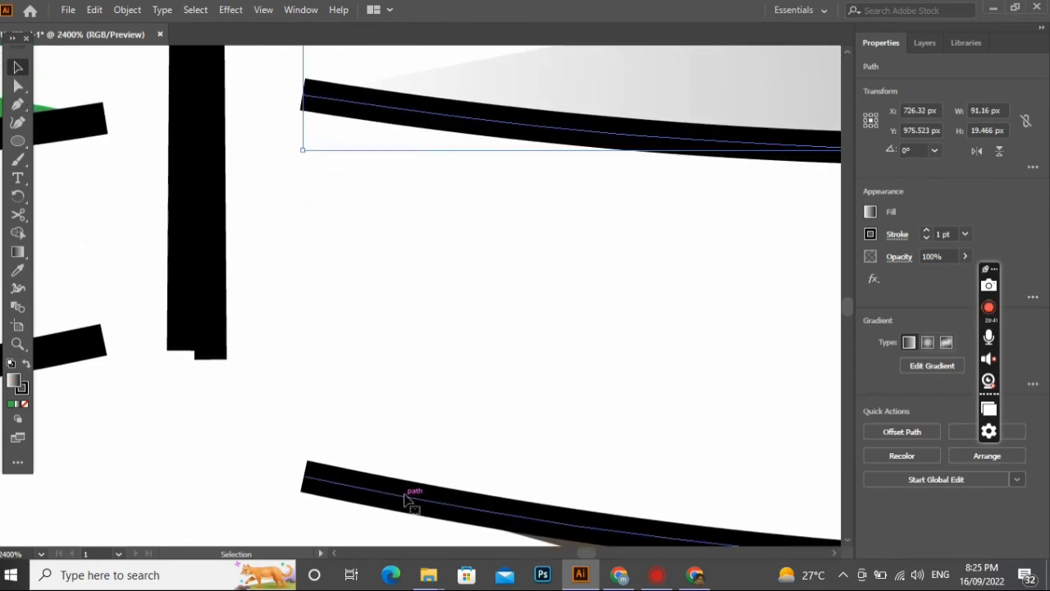
pyautogui.press('Up')
pyautogui.press('Up')
pyautogui.press('Up')
pyautogui.press('Up')
pyautogui.press('Up')
pyautogui.press('Up')
pyautogui.press('Up')
pyautogui.press('Up')
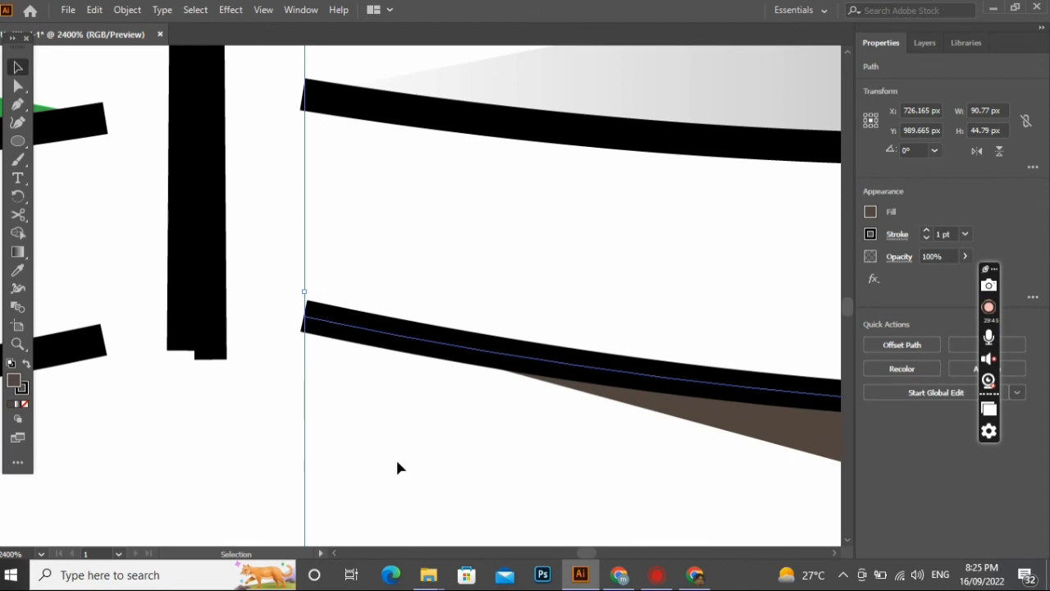
pyautogui.press('Down')
# Raise the right light-green head half 4 px so its hair aligns with the left half
pyautogui.scroll(2, 396, 435)
pyautogui.scroll(-8, 401, 410)
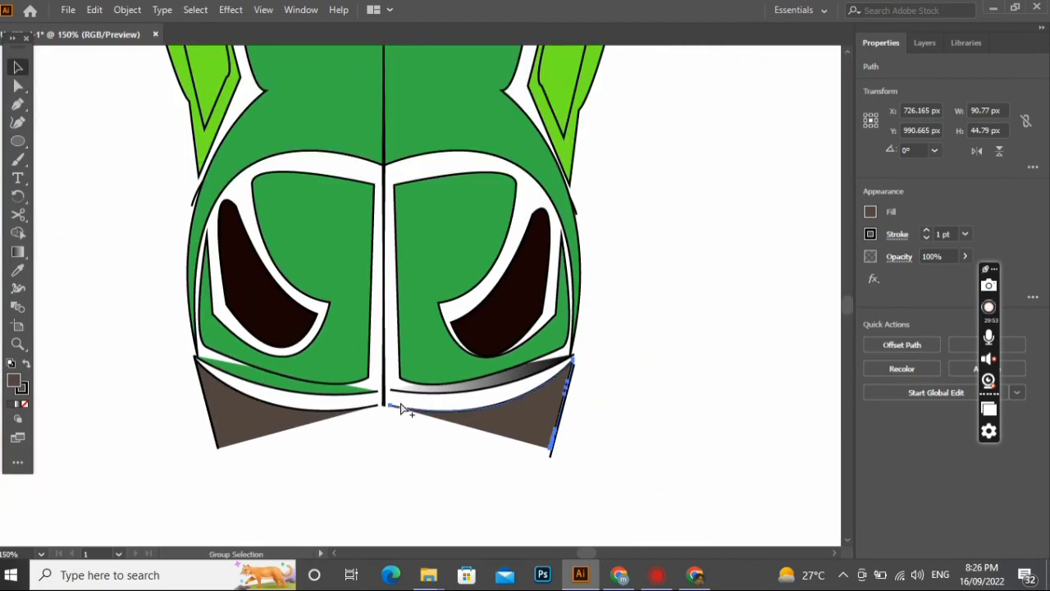
pyautogui.scroll(-2, 402, 410)
pyautogui.scroll(5, 400, 405)
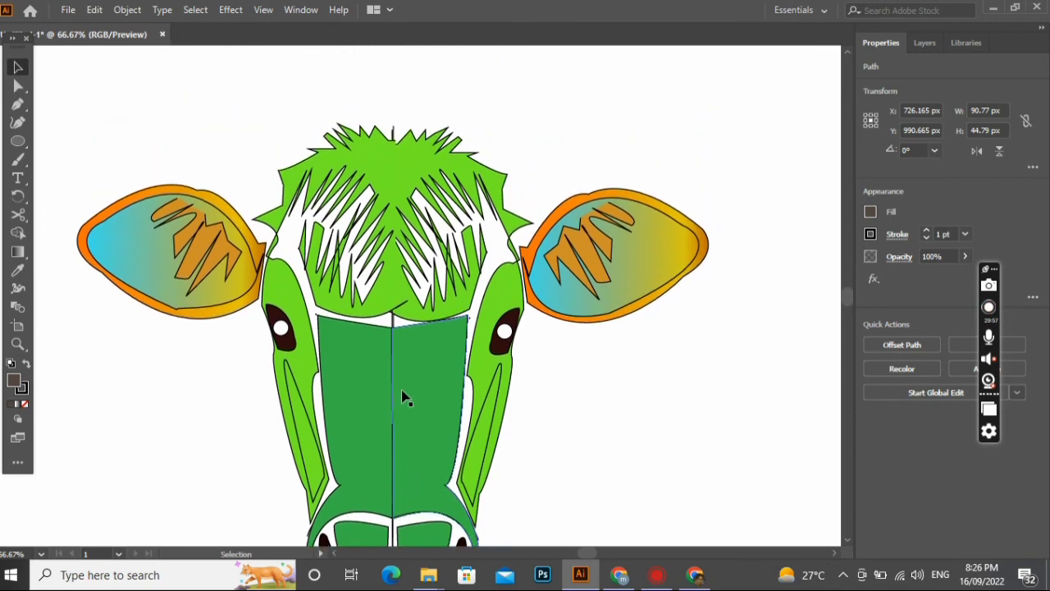
pyautogui.scroll(1, 401, 397)
pyautogui.click(408, 194)
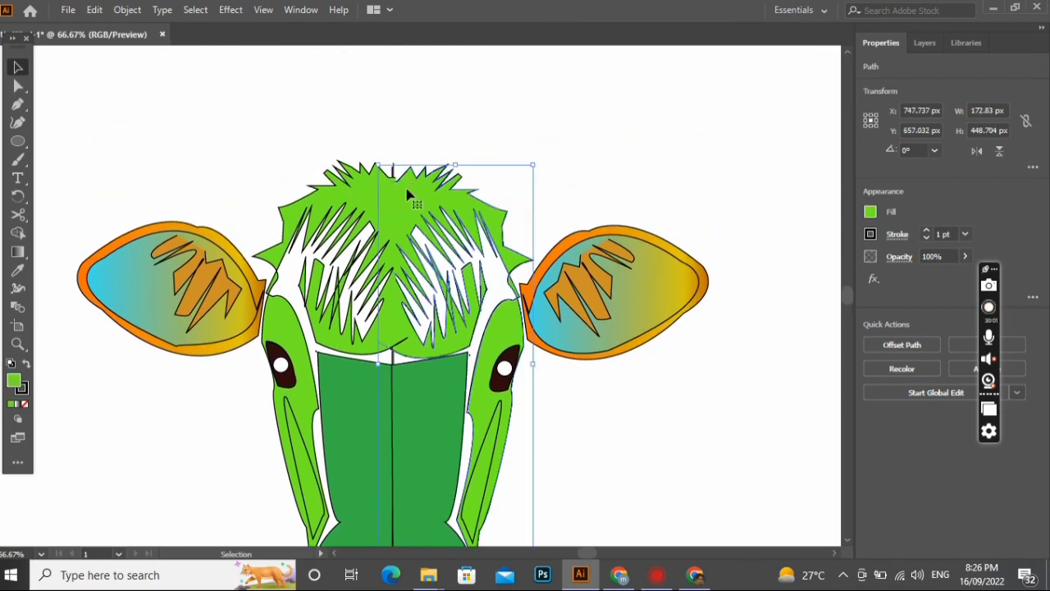
pyautogui.press('Up')
pyautogui.press('Up')
pyautogui.press('Up')
pyautogui.press('Up')
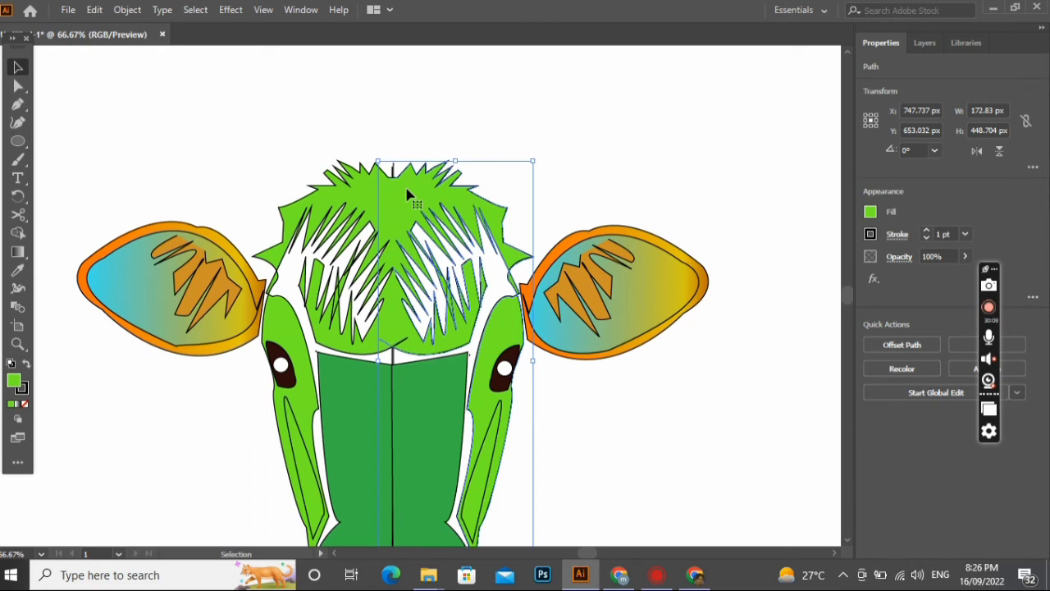
# Shift the right light-green head half outward to X 758.737 px, separating it from the left half
pyautogui.press('Right')
pyautogui.press('Right')
pyautogui.press('Right')
pyautogui.press('Right')
pyautogui.press('Right')
pyautogui.press('Right')
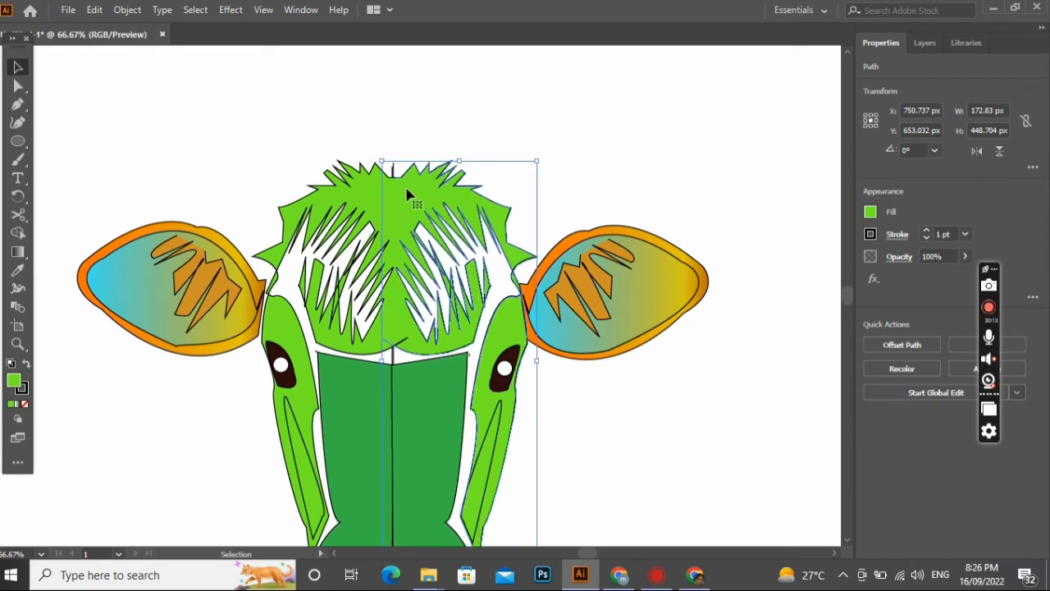
pyautogui.press('Right')
pyautogui.press('Right')
pyautogui.press('Right')
pyautogui.press('Right')
pyautogui.press('Right')
pyautogui.press('Right')
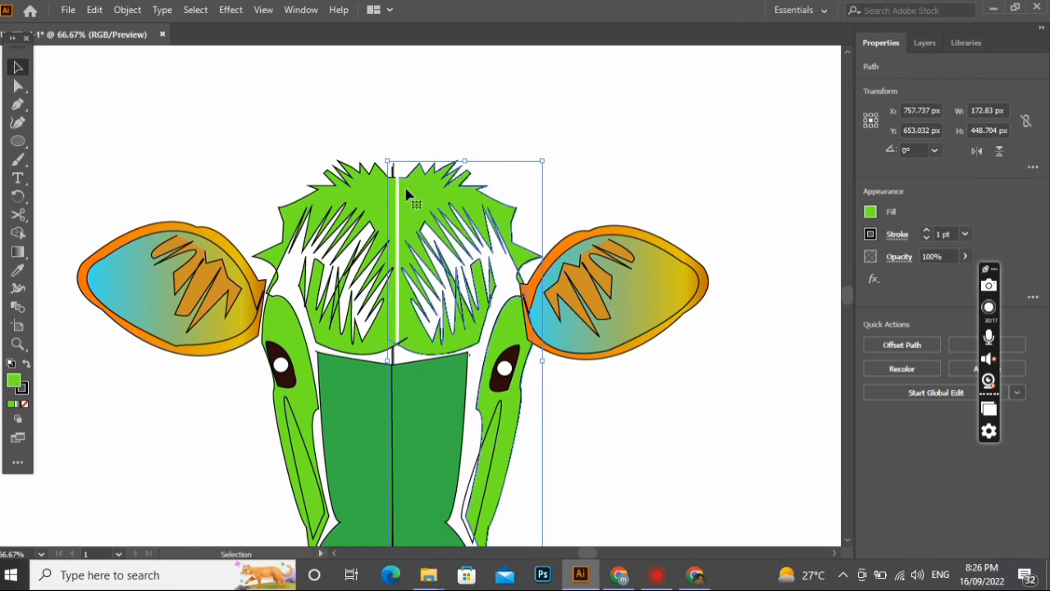
pyautogui.press('Left')
pyautogui.press('Left')
pyautogui.press('Left')
pyautogui.press('Left')
pyautogui.press('Right')
pyautogui.press('Right')
pyautogui.press('Right')
pyautogui.press('Right')
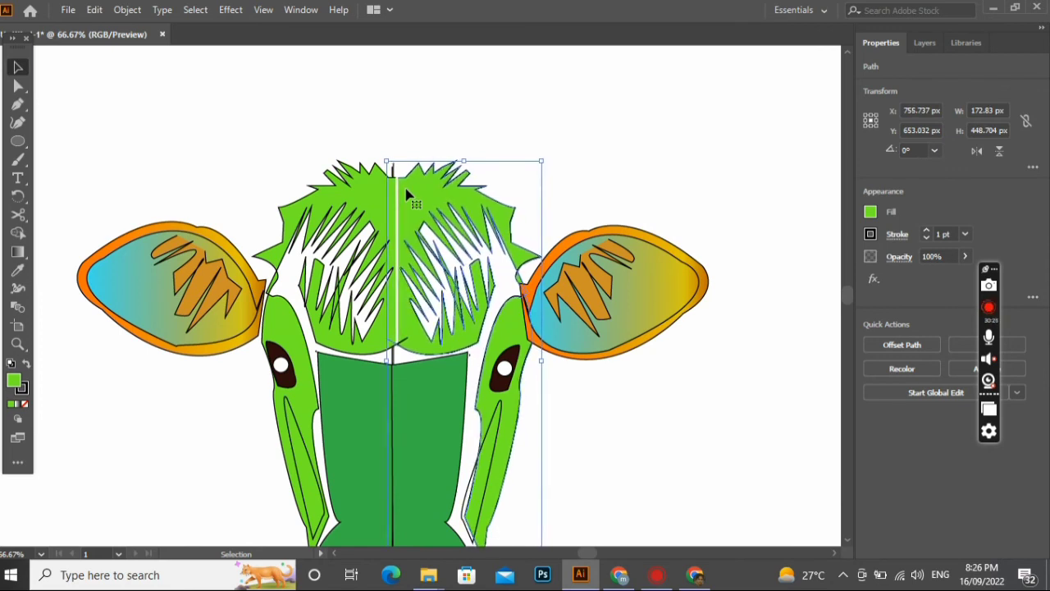
pyautogui.press('Left')
pyautogui.press('Left')
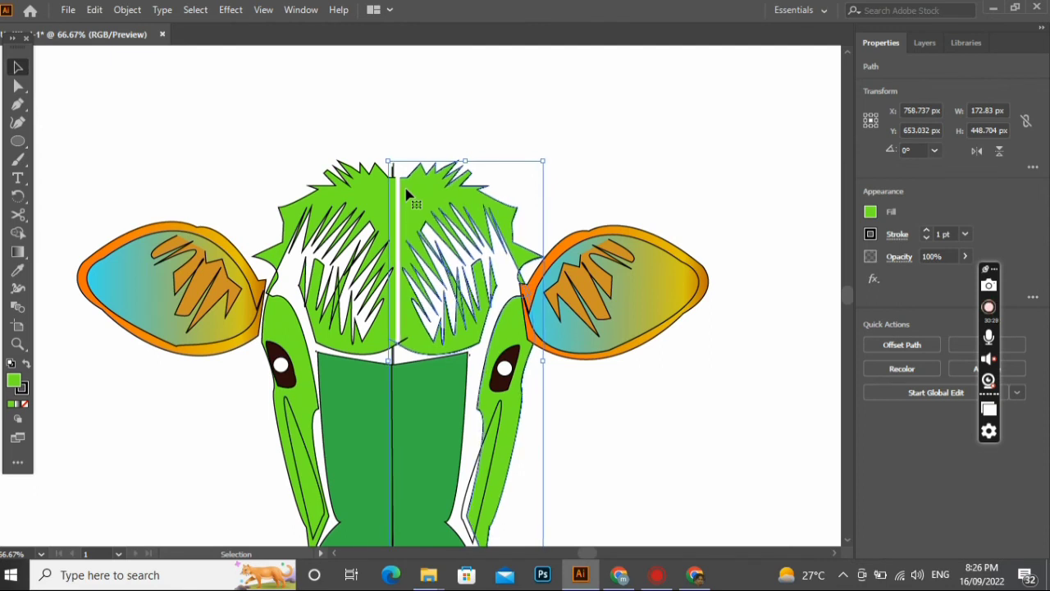
# Move the left light-green head half slightly left and the right half back to X 750.737 px to close the centre gap
pyautogui.click(289, 218)
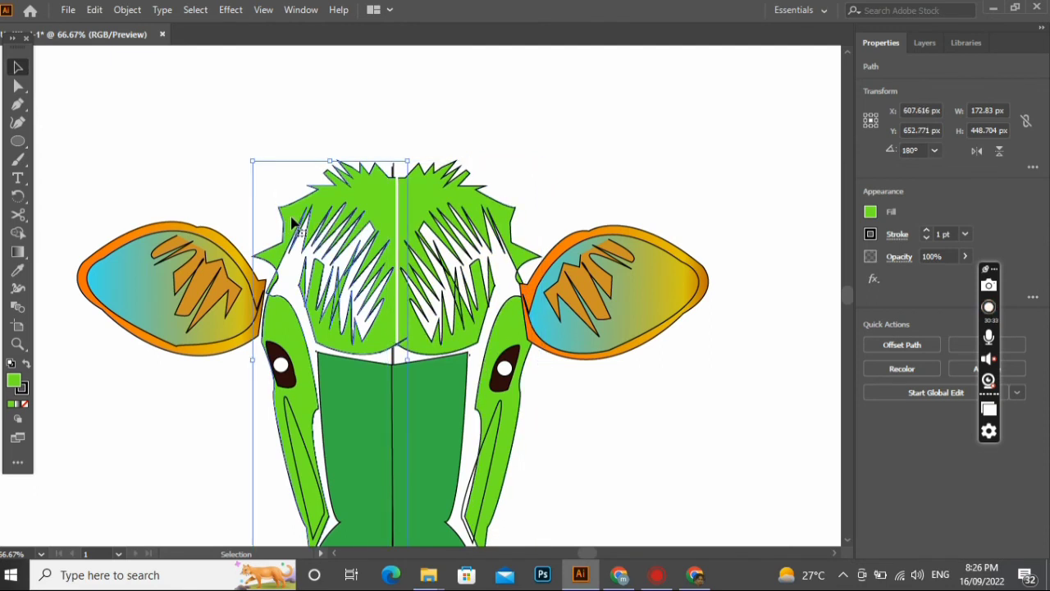
pyautogui.click(428, 215)
pyautogui.press('Left')
pyautogui.press('Left')
pyautogui.press('Left')
pyautogui.press('Left')
pyautogui.press('Left')
pyautogui.press('Left')
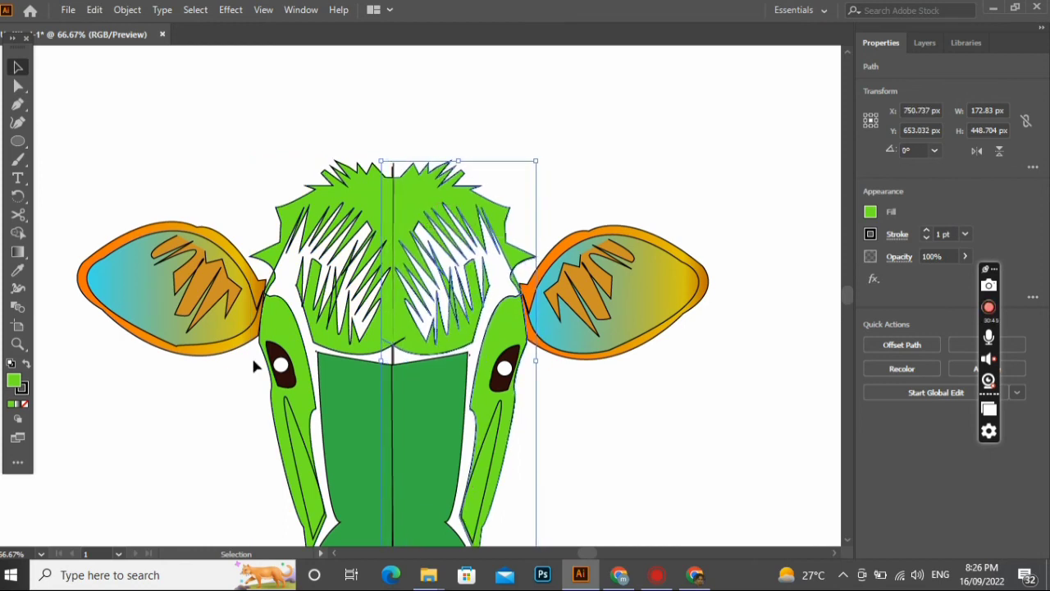
# Fill the narrow pointed stripe on the right cheek with a brown swatch
pyautogui.click(494, 427)
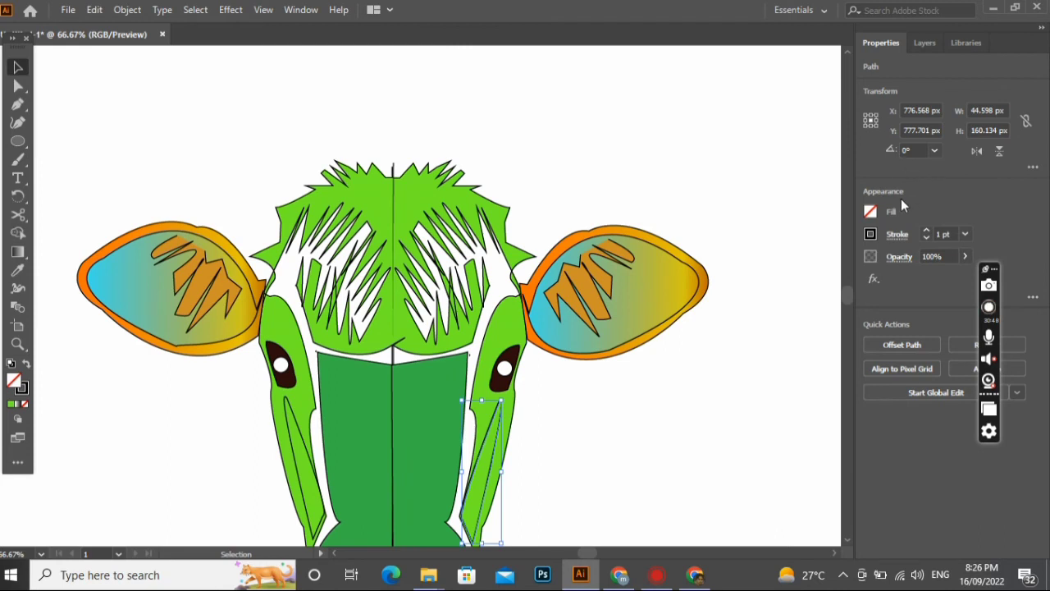
pyautogui.click(872, 212)
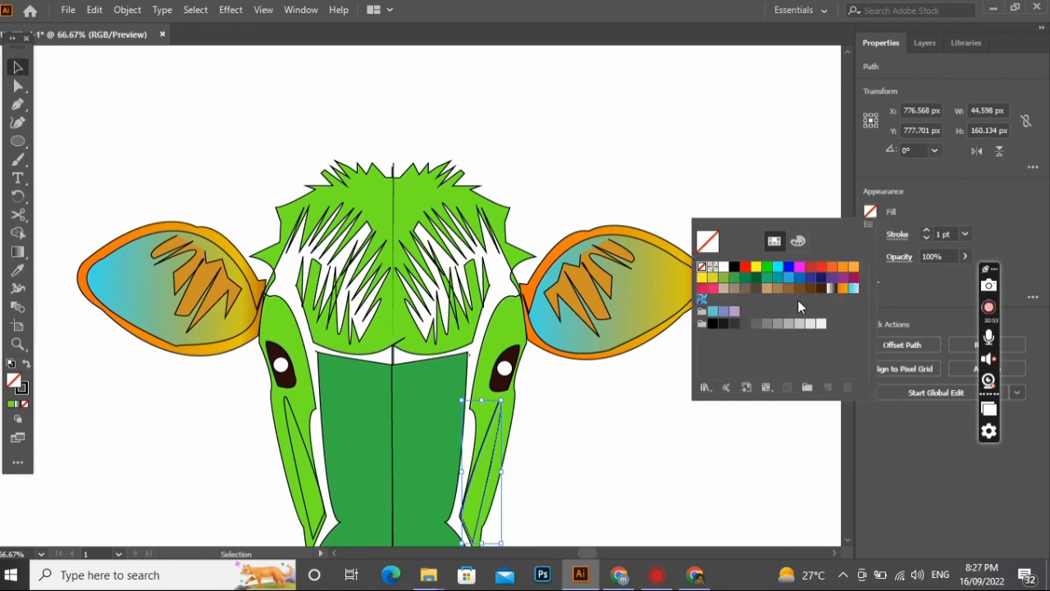
pyautogui.click(799, 287)
pyautogui.click(293, 413)
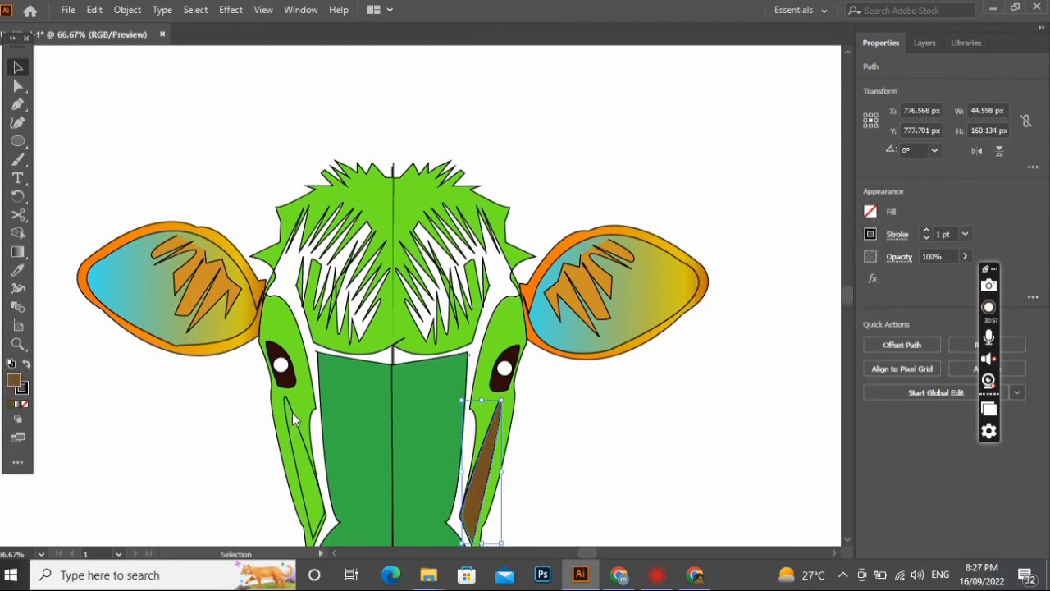
# Copy the brown fill from the right cheek stripe to the matching pointed stripe on the left cheek with the Eyedropper
pyautogui.press('i')
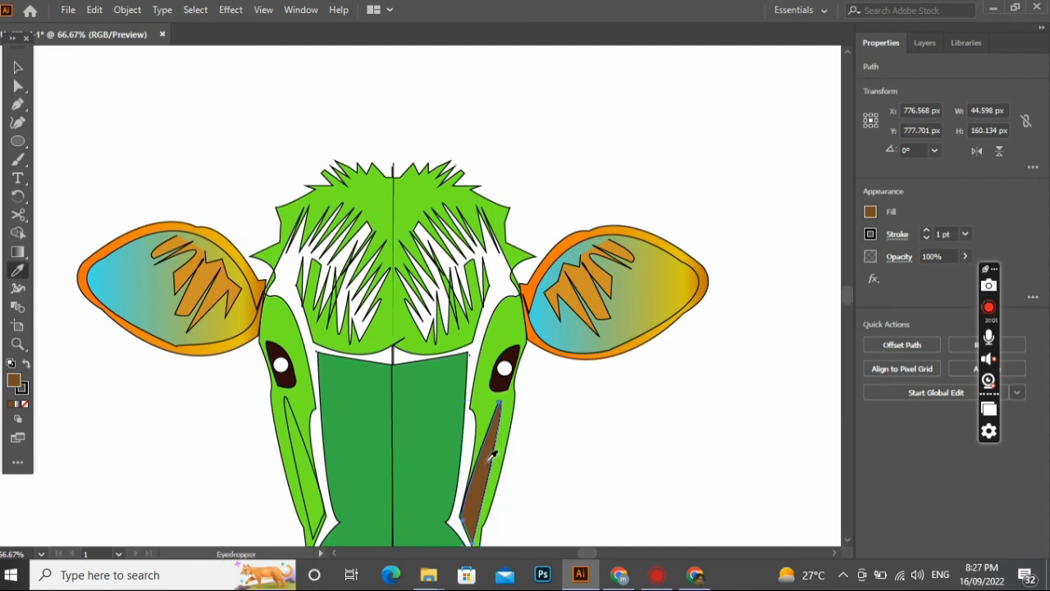
pyautogui.click(18, 67)
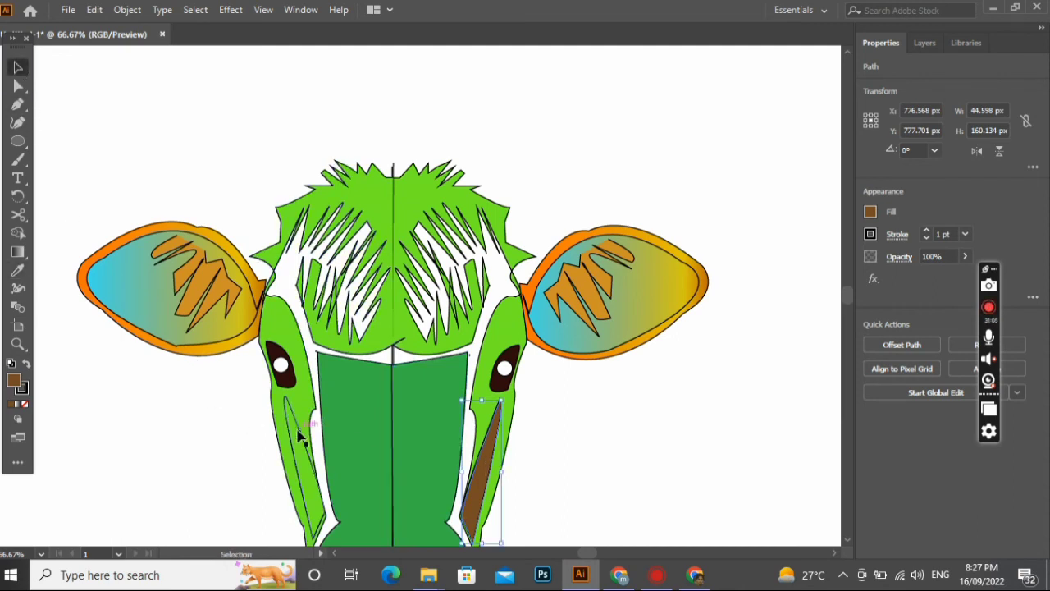
pyautogui.click(301, 431)
pyautogui.press('i')
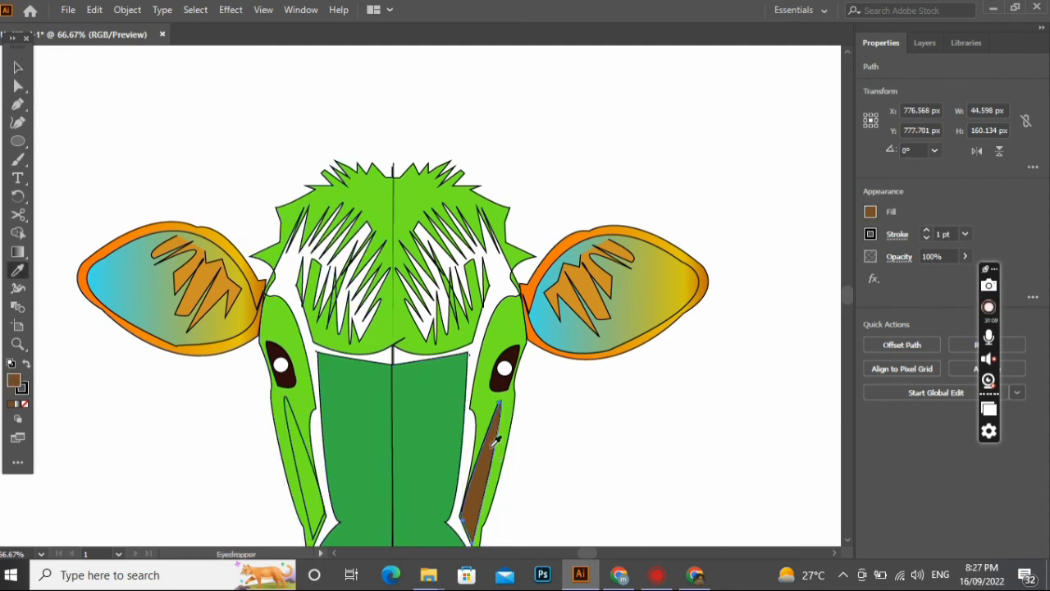
pyautogui.click(492, 465)
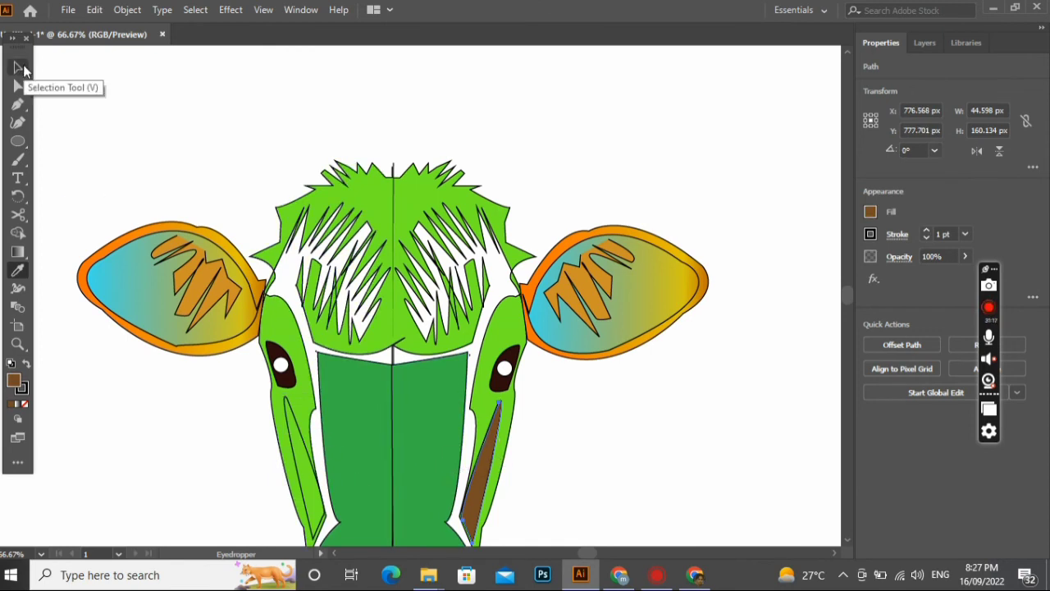
pyautogui.click(18, 67)
pyautogui.click(302, 430)
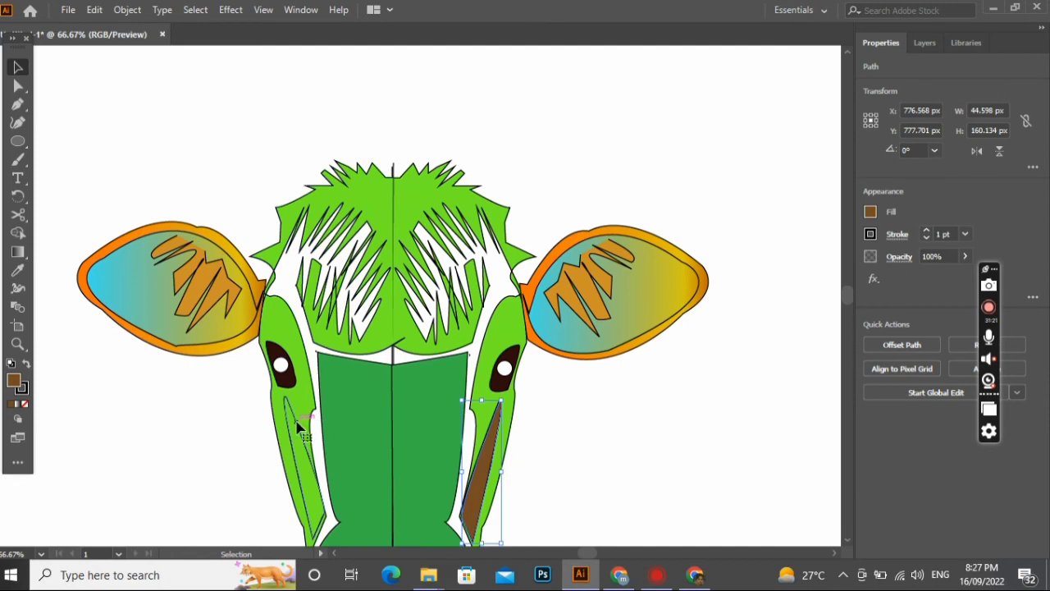
pyautogui.press('i')
pyautogui.click(487, 478)
# Place a new text object in the empty area above the cow's head and set its font size to 36 pt
pyautogui.scroll(-3, 581, 437)
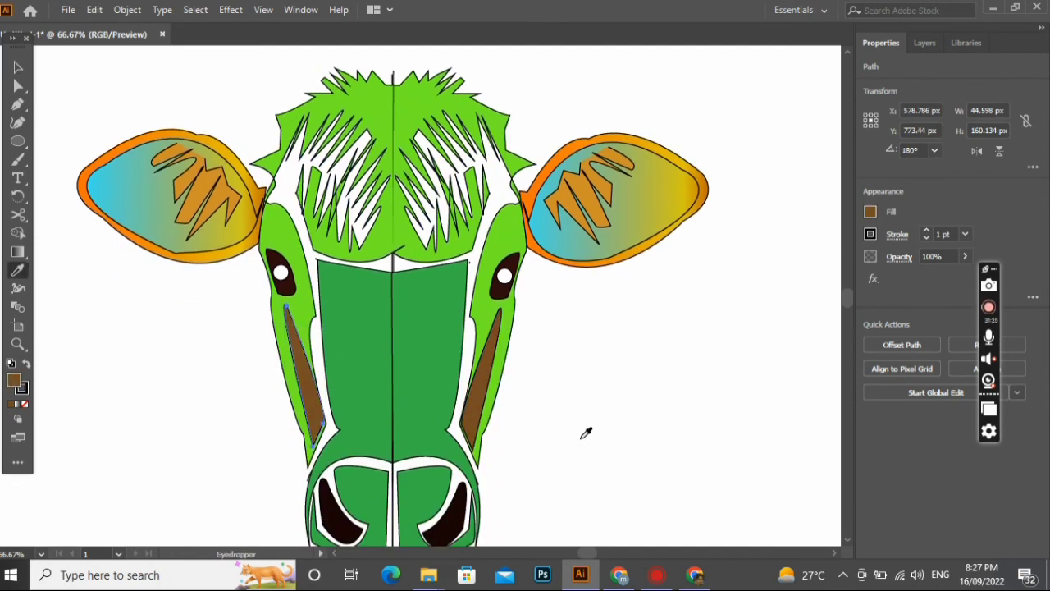
pyautogui.scroll(1, 580, 436)
pyautogui.scroll(-7, 581, 437)
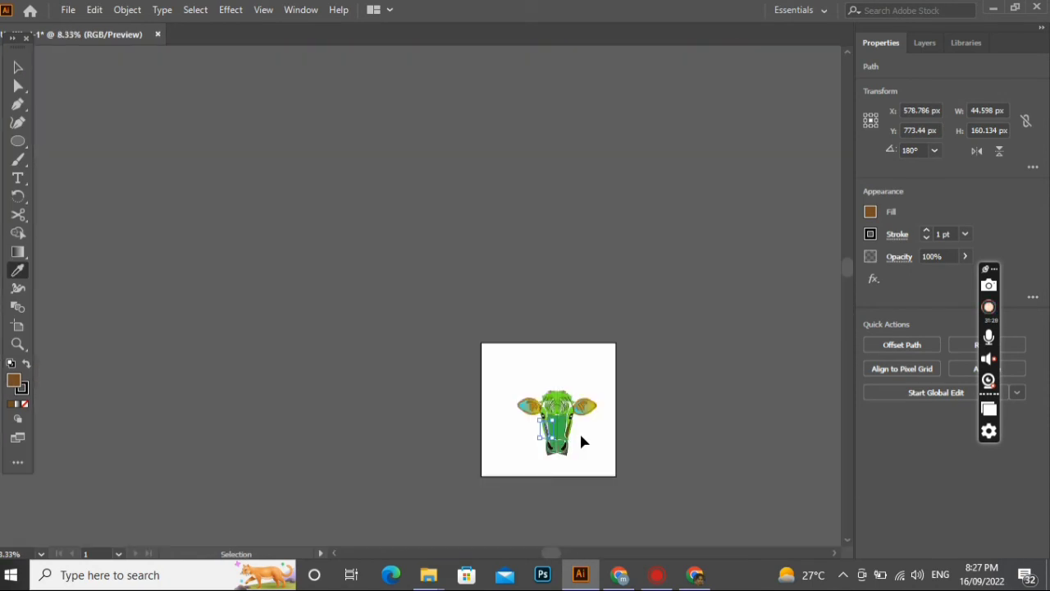
pyautogui.scroll(3, 581, 436)
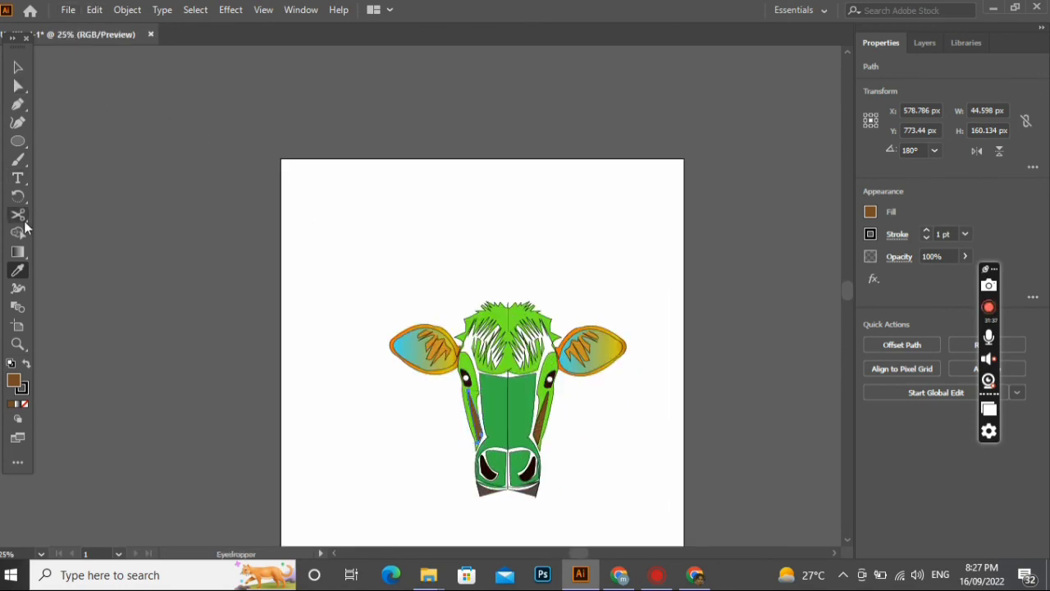
pyautogui.click(25, 181)
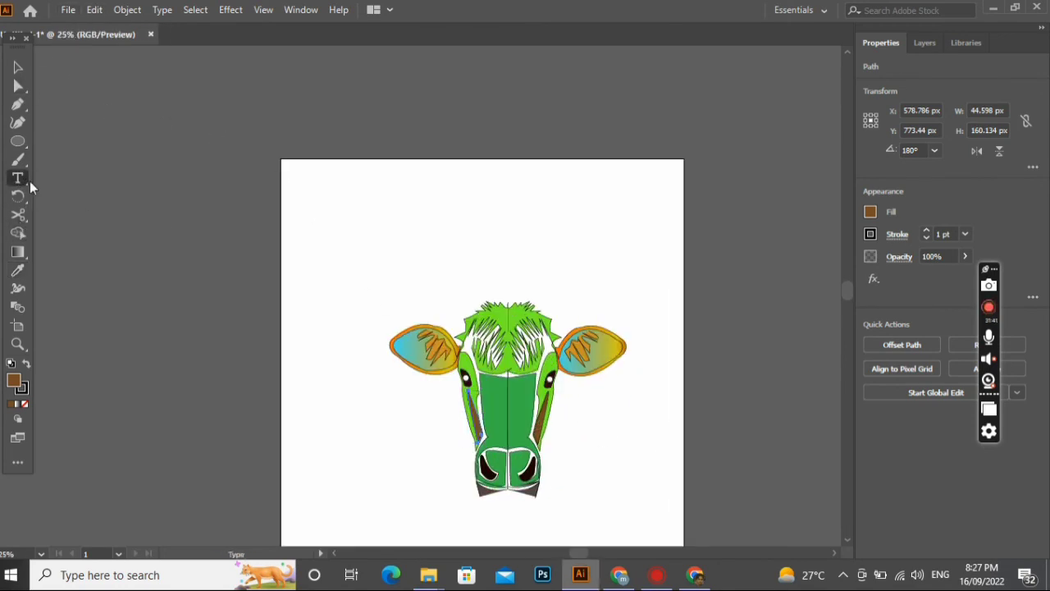
pyautogui.scroll(-1, 363, 274)
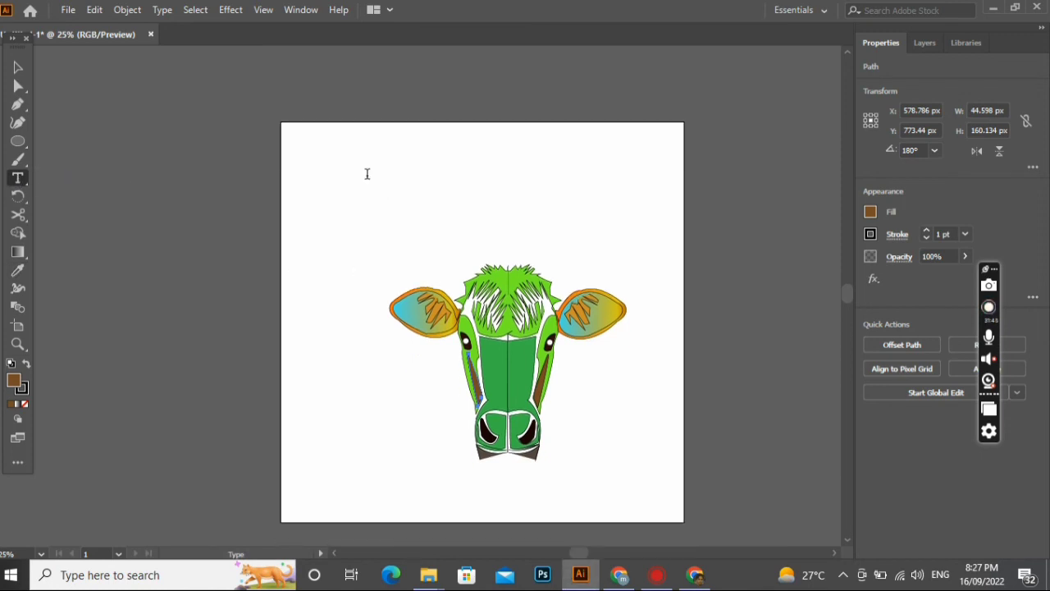
pyautogui.click(369, 176)
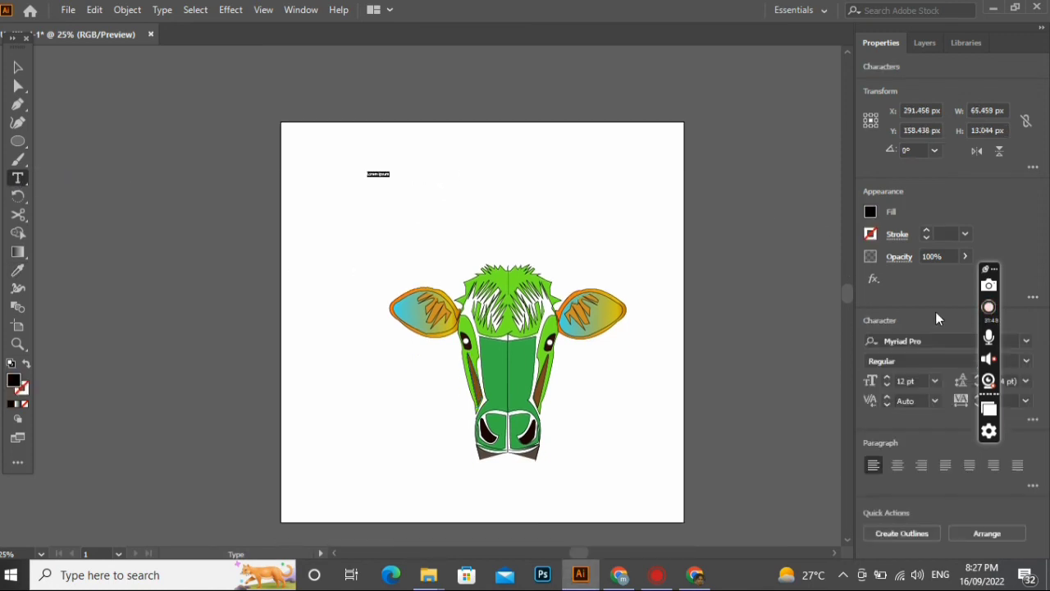
pyautogui.click(935, 381)
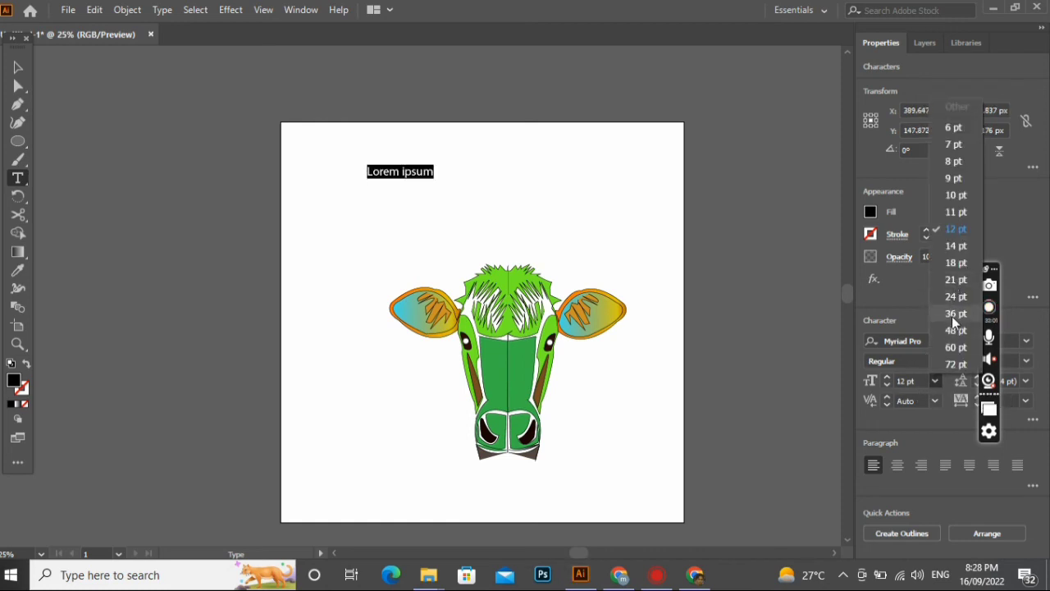
pyautogui.click(952, 314)
# Replace the placeholder text above the head with "COW LOGO" in capital letters
pyautogui.press('BackSpace')
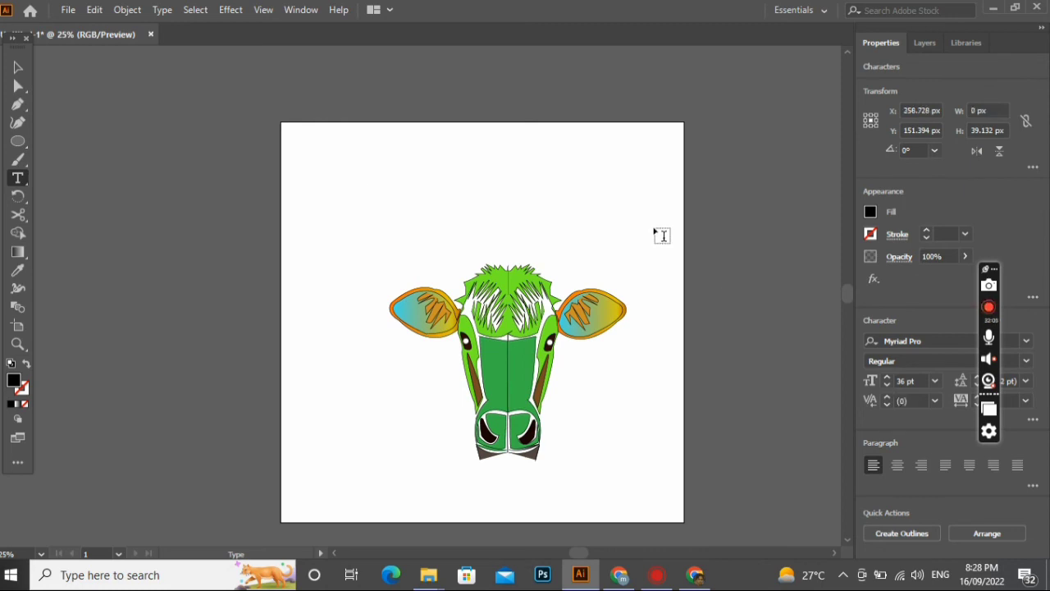
pyautogui.write('cow logo')
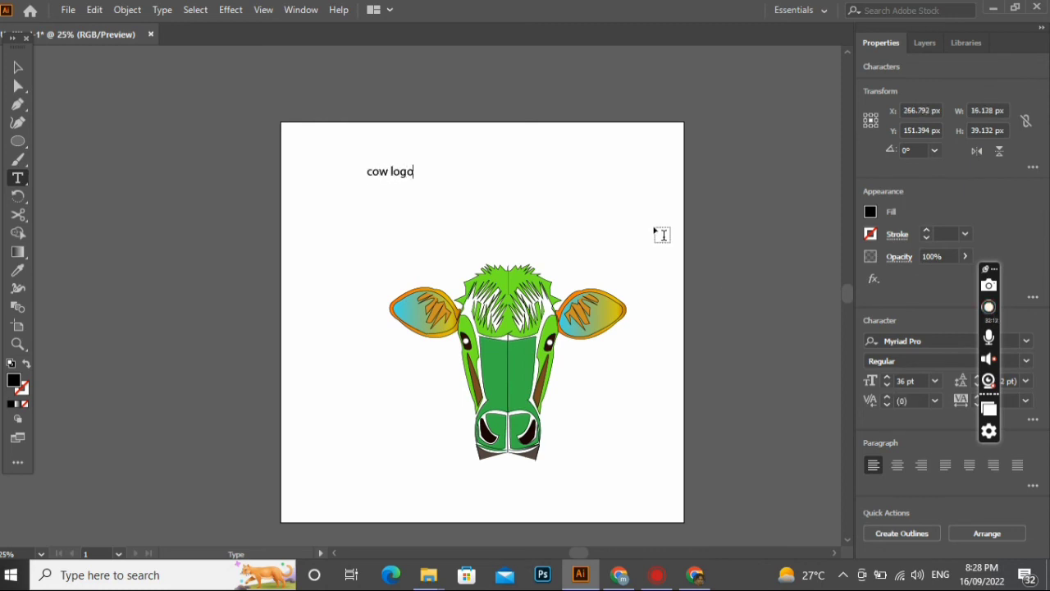
pyautogui.press('BackSpace')
pyautogui.press('BackSpace')
pyautogui.press('BackSpace')
pyautogui.press('BackSpace')
pyautogui.press('BackSpace')
pyautogui.press('BackSpace')
pyautogui.press('BackSpace')
pyautogui.press('BackSpace')
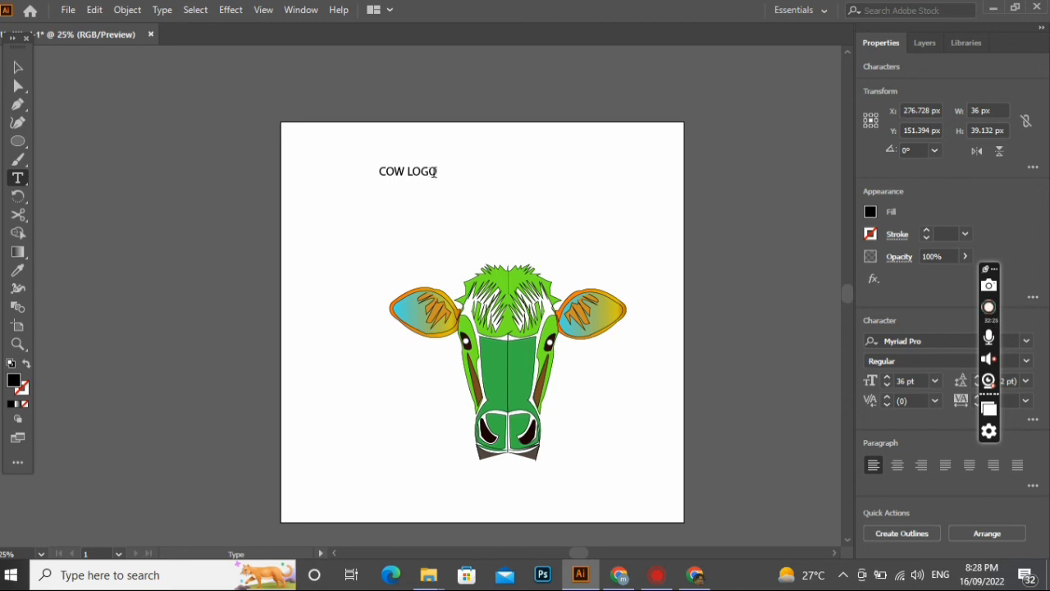
# Fill the whole COW LOGO text with the Gold Dust gradient swatch
pyautogui.moveTo(435, 172); pyautogui.dragTo(361, 174)
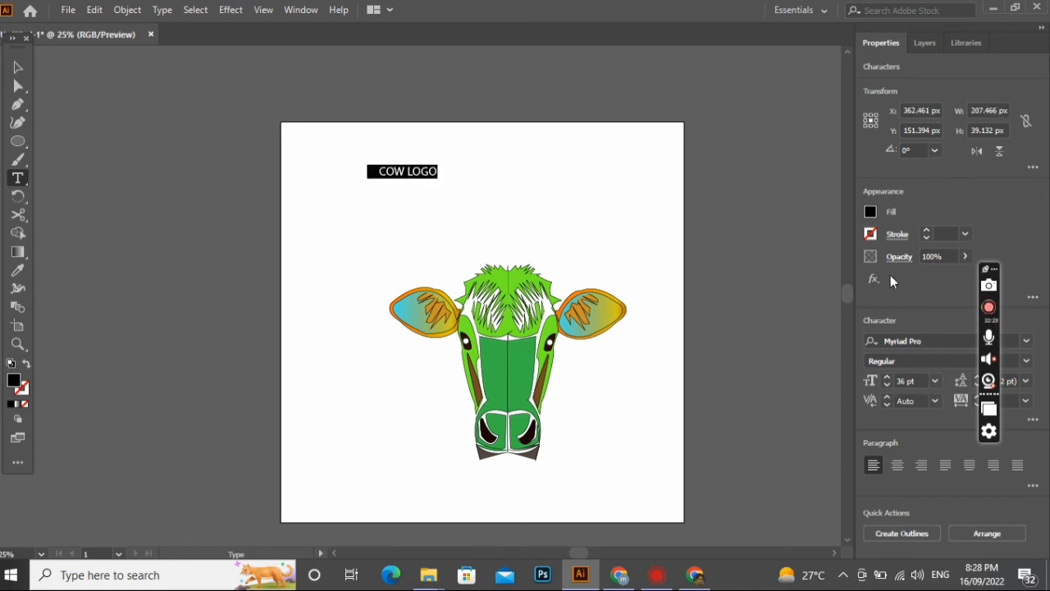
pyautogui.click(869, 216)
pyautogui.click(842, 288)
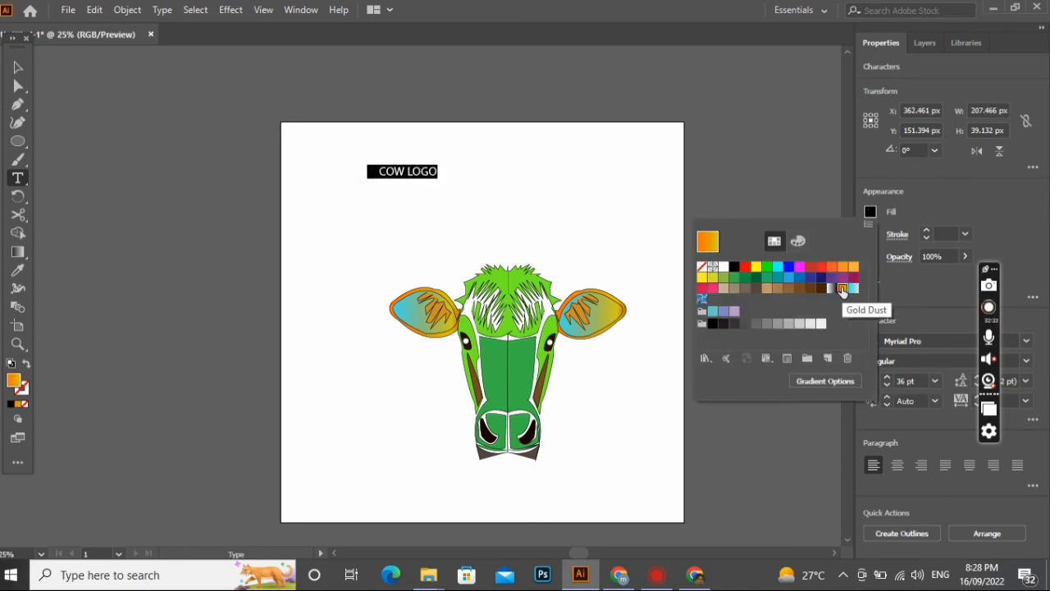
pyautogui.click(746, 185)
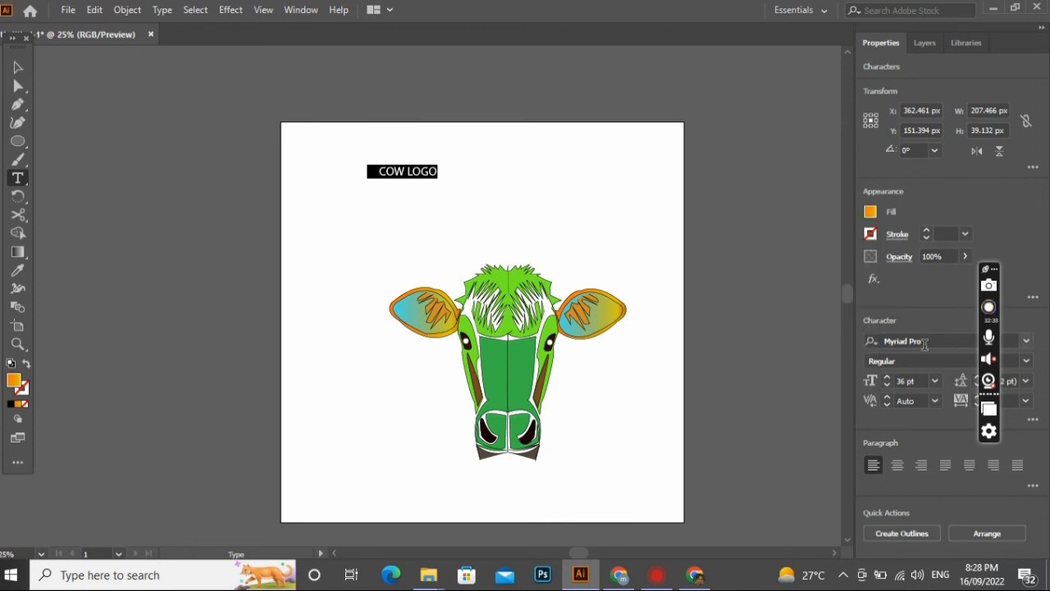
# Change the font of the COW LOGO text to Trajan Color Concept
pyautogui.click(1027, 342)
pyautogui.scroll(-9, 940, 489)
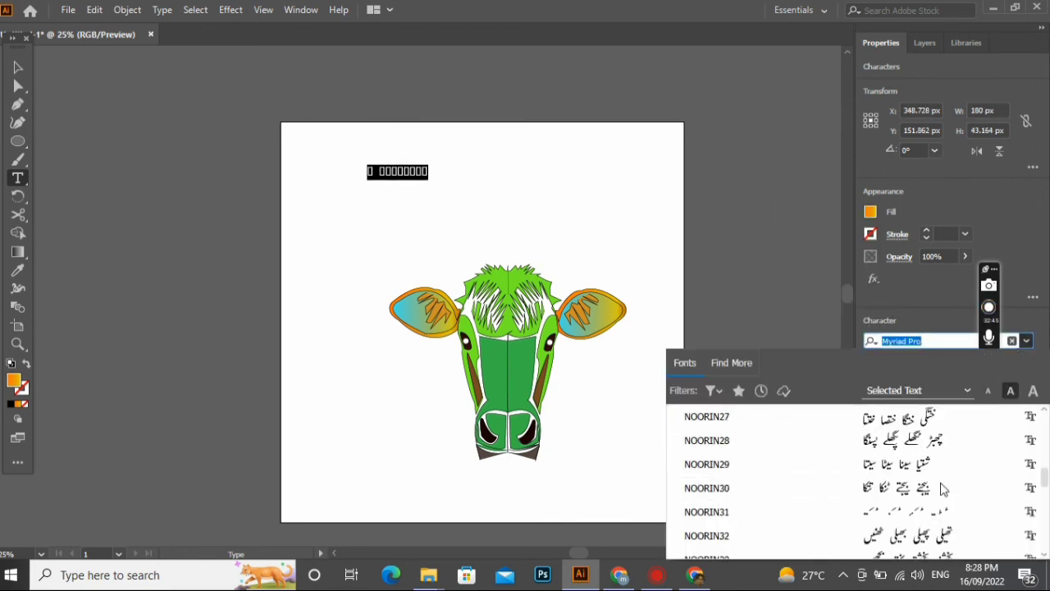
pyautogui.scroll(-20, 942, 489)
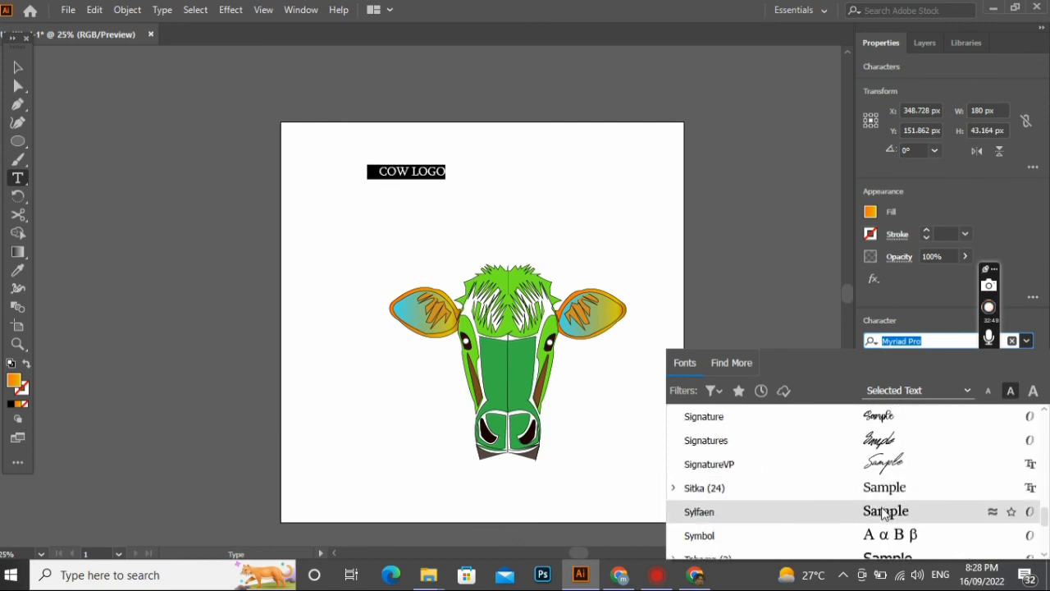
pyautogui.scroll(-3, 884, 525)
pyautogui.click(886, 487)
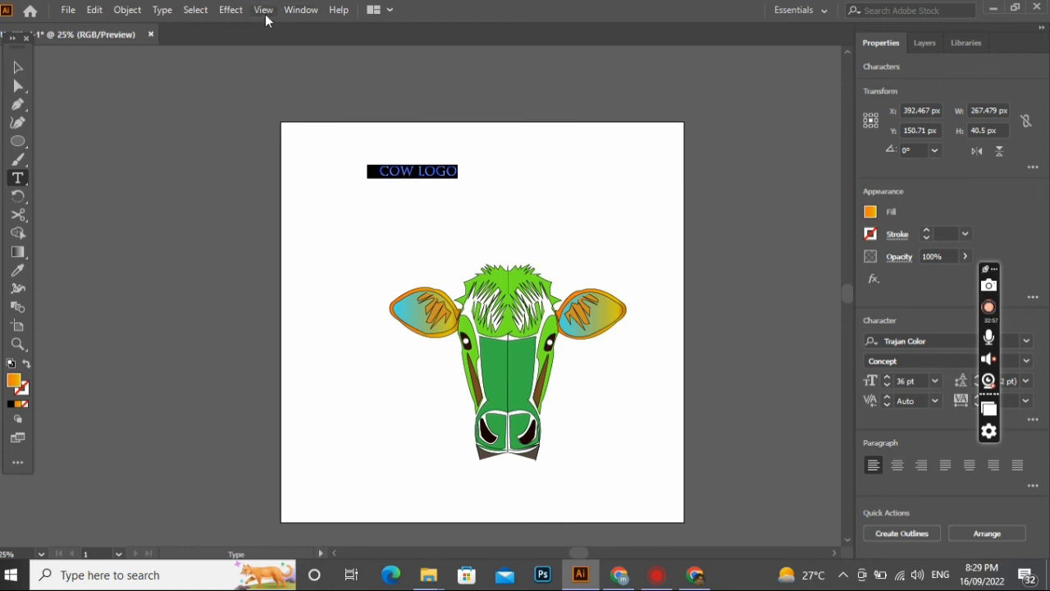
pyautogui.click(120, 15)
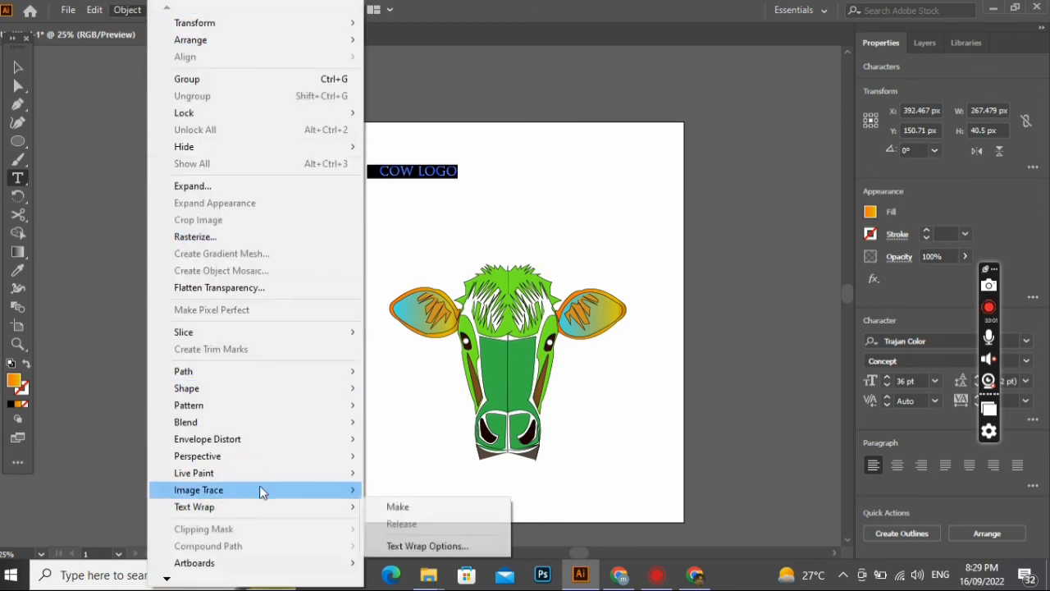
pyautogui.moveTo(247, 372)
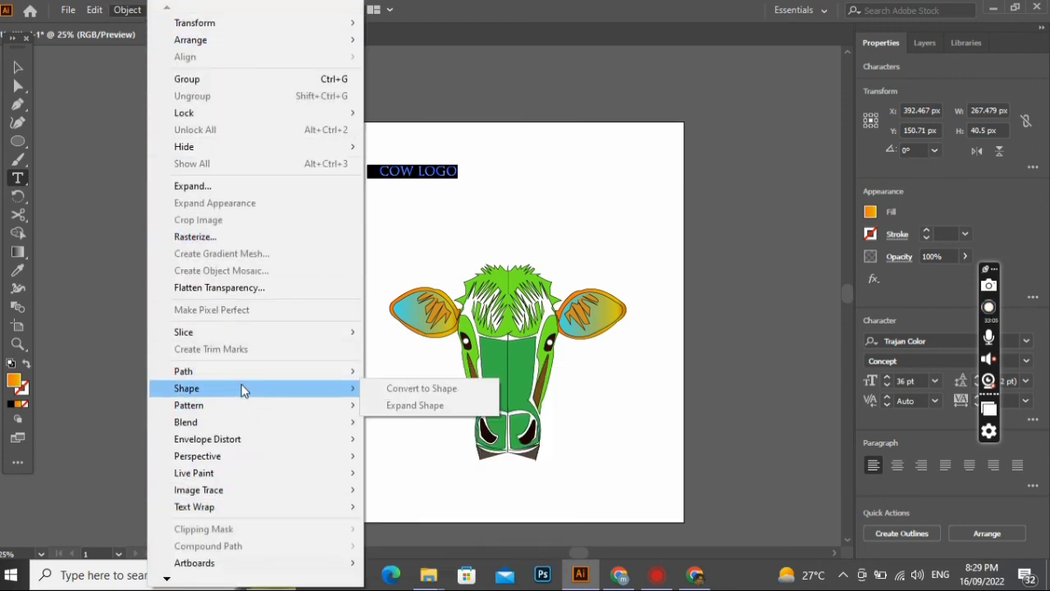
pyautogui.click(382, 239)
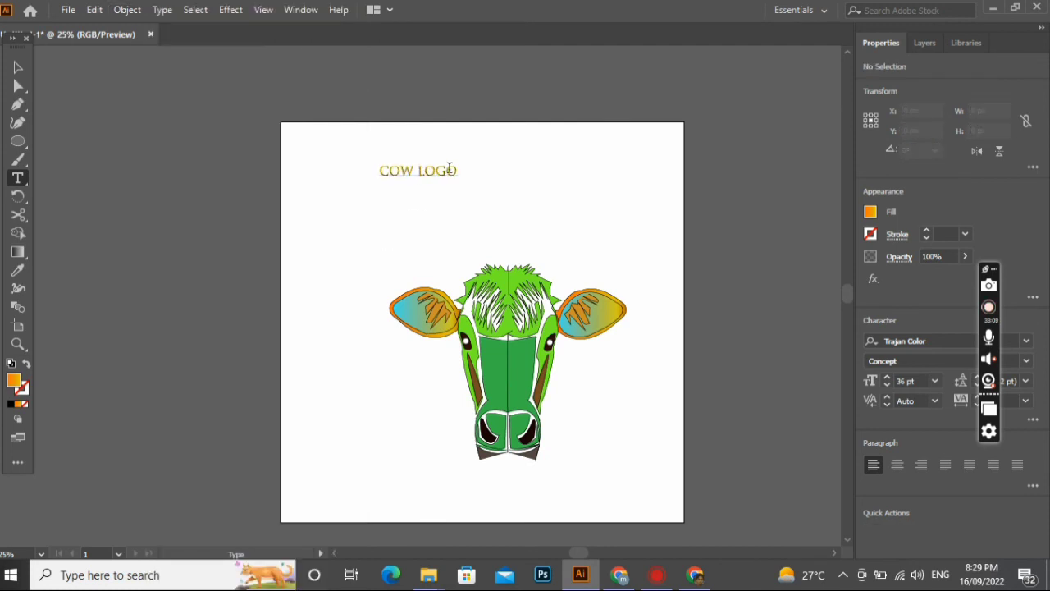
pyautogui.moveTo(456, 172); pyautogui.dragTo(368, 172)
pyautogui.rightClick(369, 174)
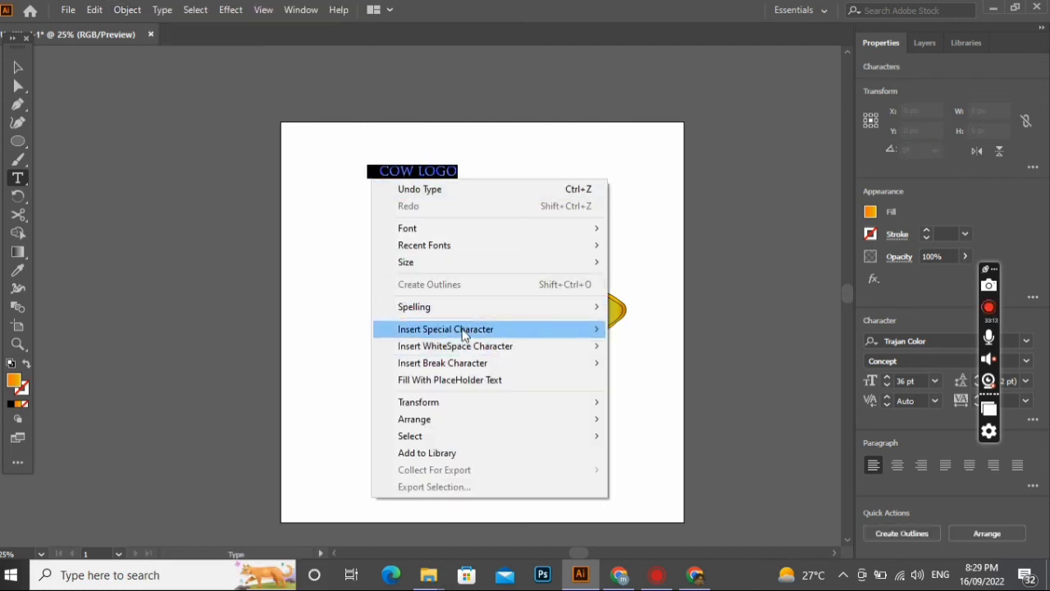
pyautogui.moveTo(436, 248)
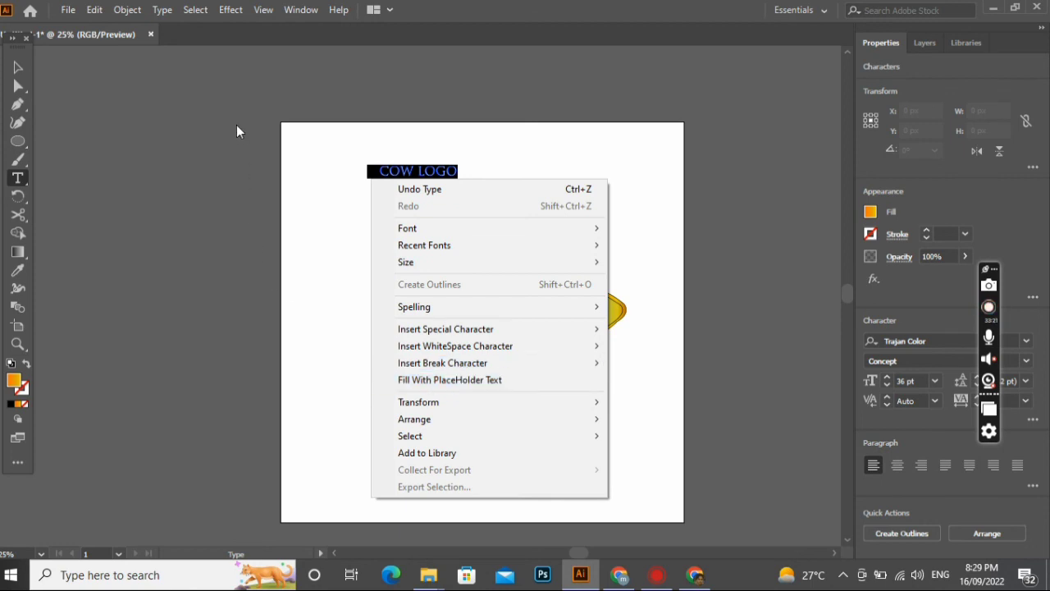
pyautogui.click(168, 12)
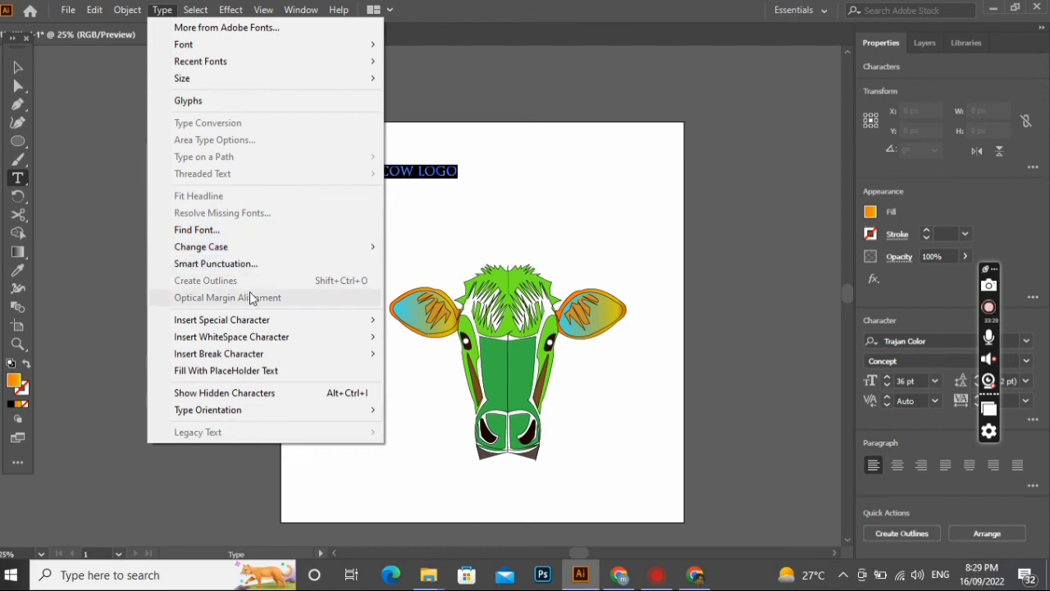
pyautogui.moveTo(258, 416)
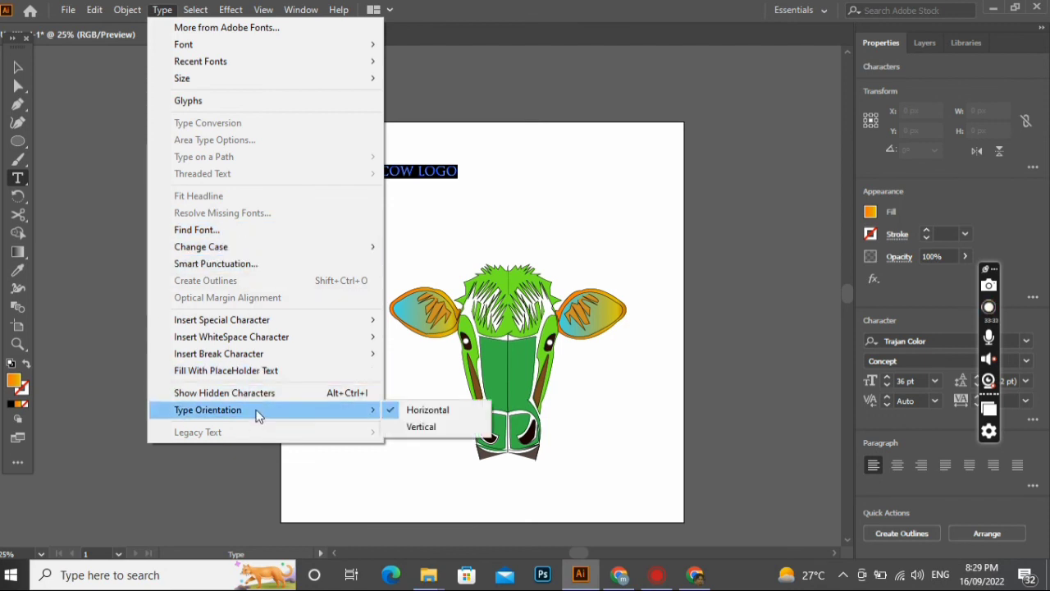
# Switch the document to Outline view and back to the coloured preview
pyautogui.moveTo(196, 11)
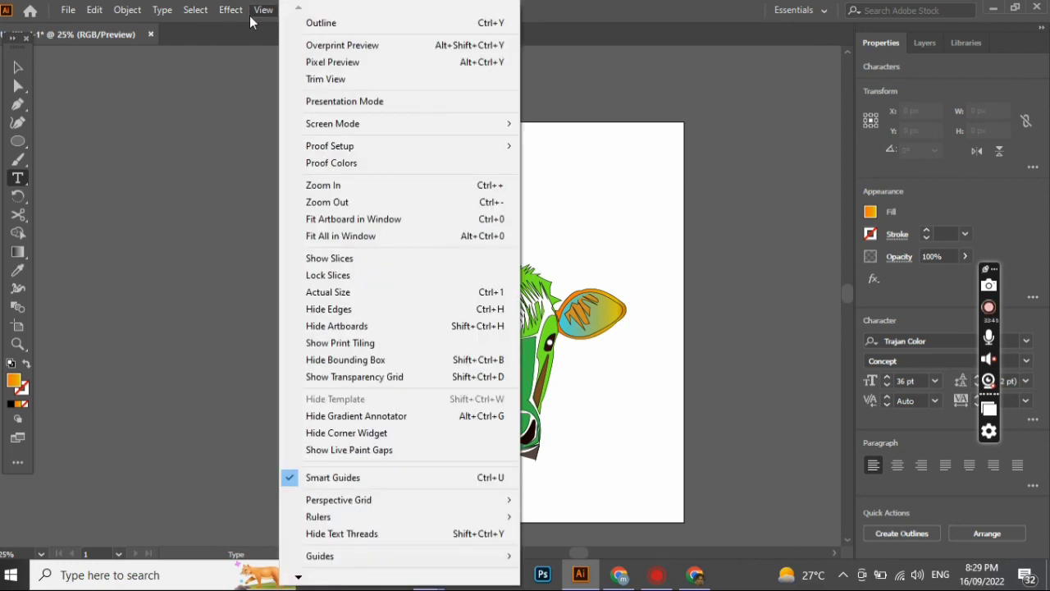
pyautogui.click(340, 23)
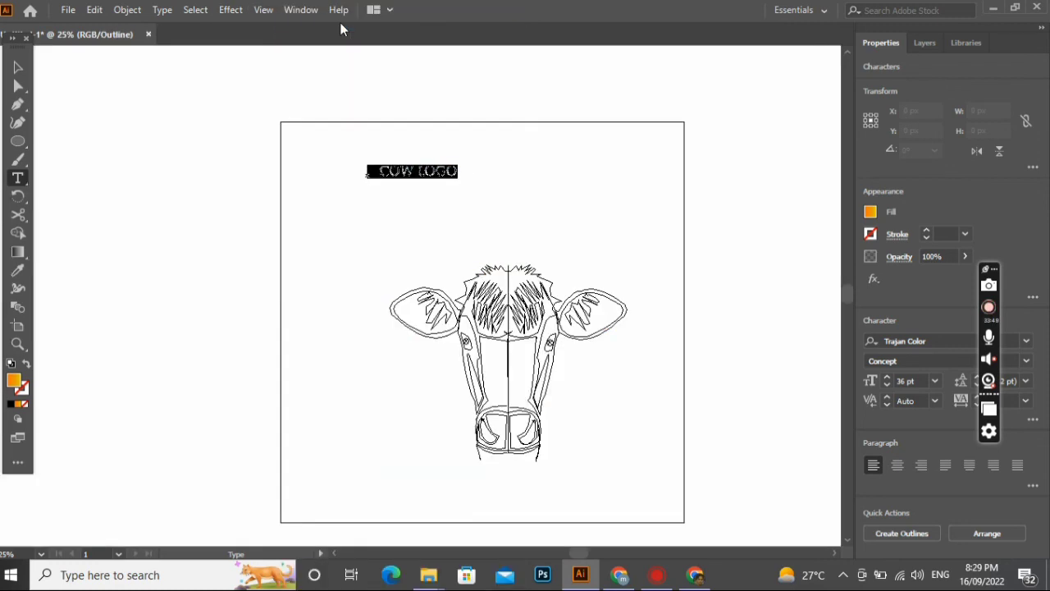
pyautogui.hotkey('ctrl', 'y')
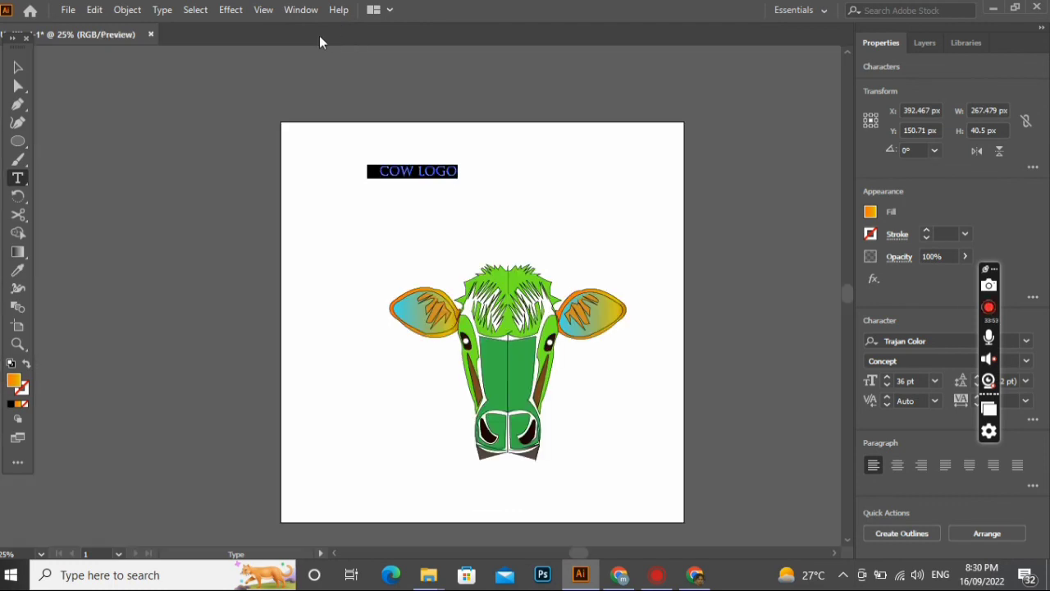
pyautogui.click(301, 10)
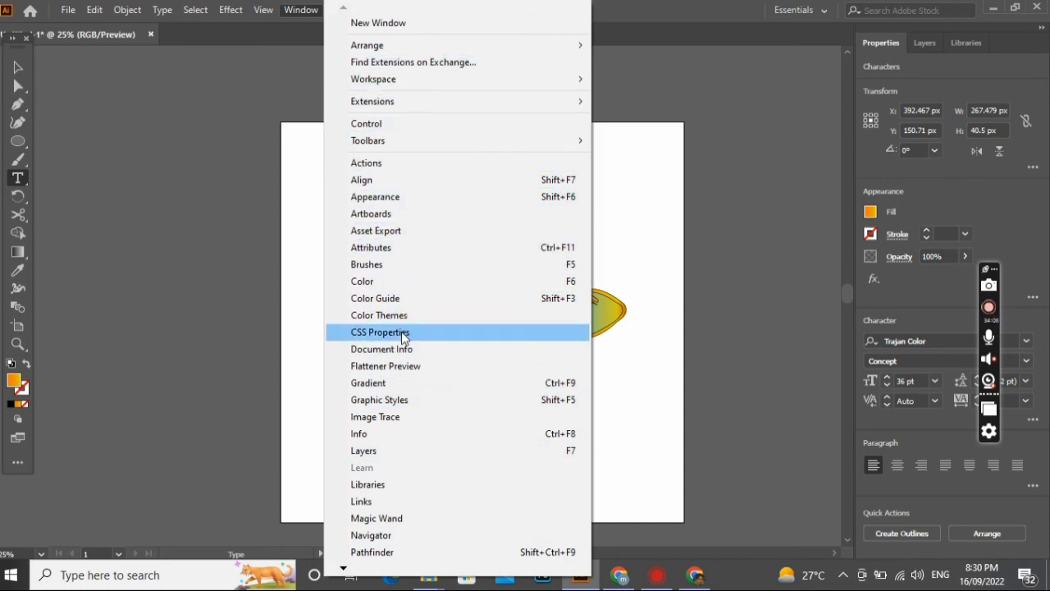
pyautogui.click(158, 361)
# Move the COW LOGO text directly beneath the cow's muzzle, roughly centred under the face, and deselect it
pyautogui.press('v')
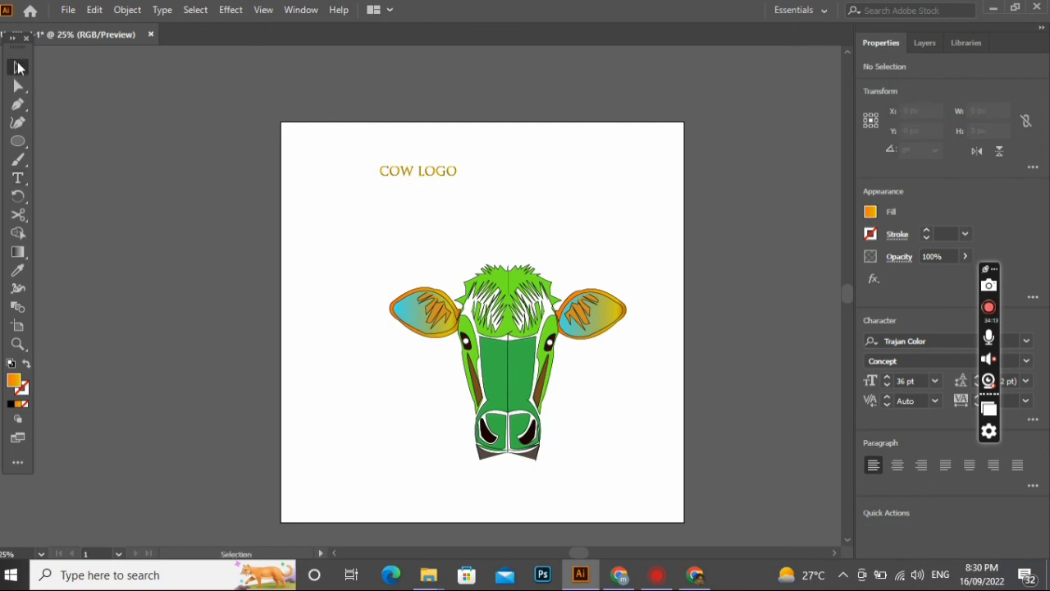
pyautogui.moveTo(411, 182); pyautogui.dragTo(497, 474)
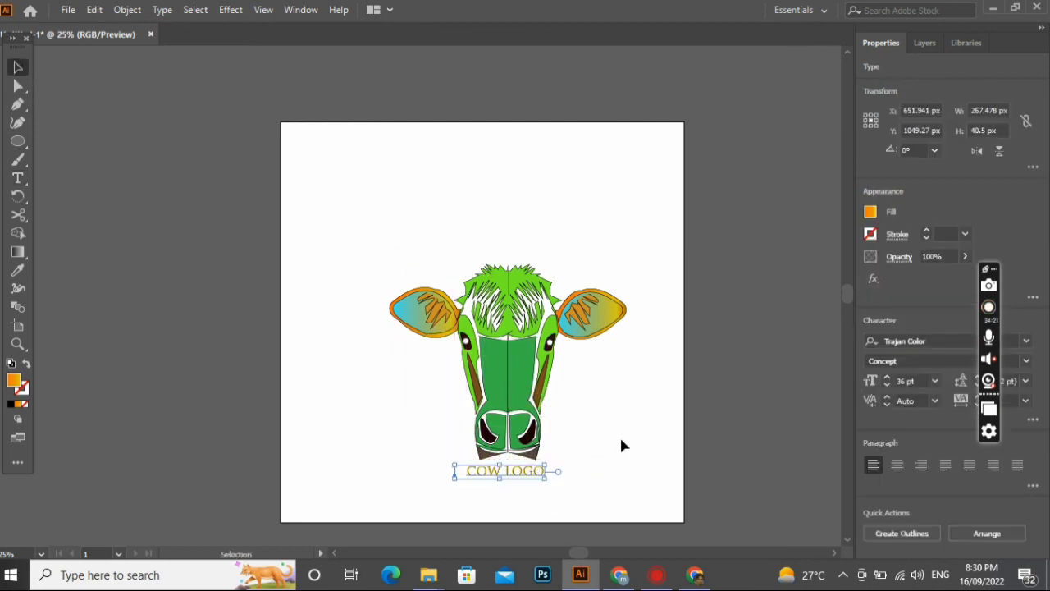
pyautogui.click(619, 435)
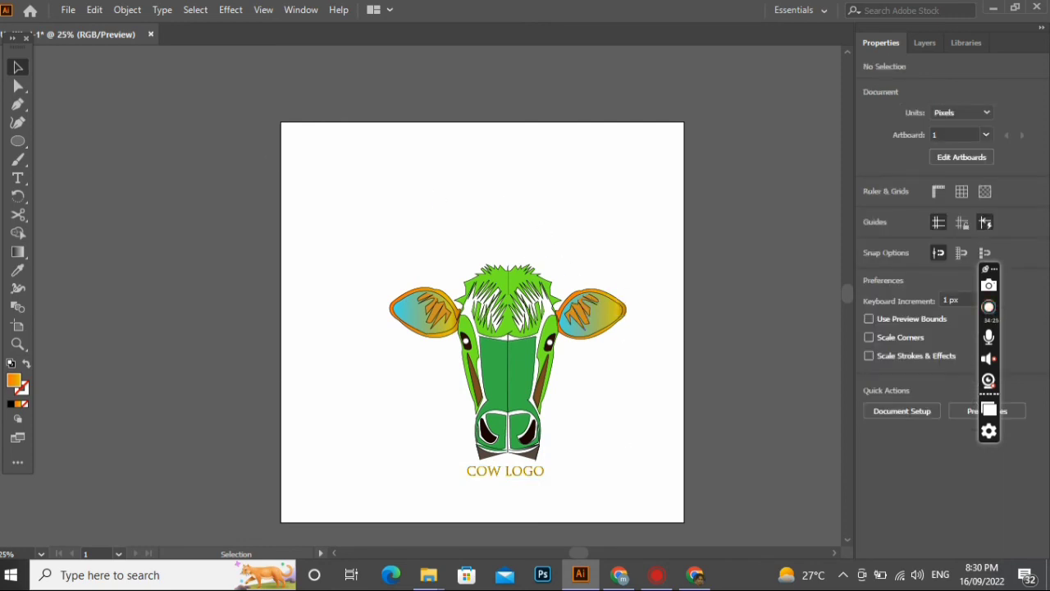
# Save the document as the Adobe Illustrator file Untitled-1 in the Downloads folder, using the Illustrator 2020 version and its default options
pyautogui.click(68, 9)
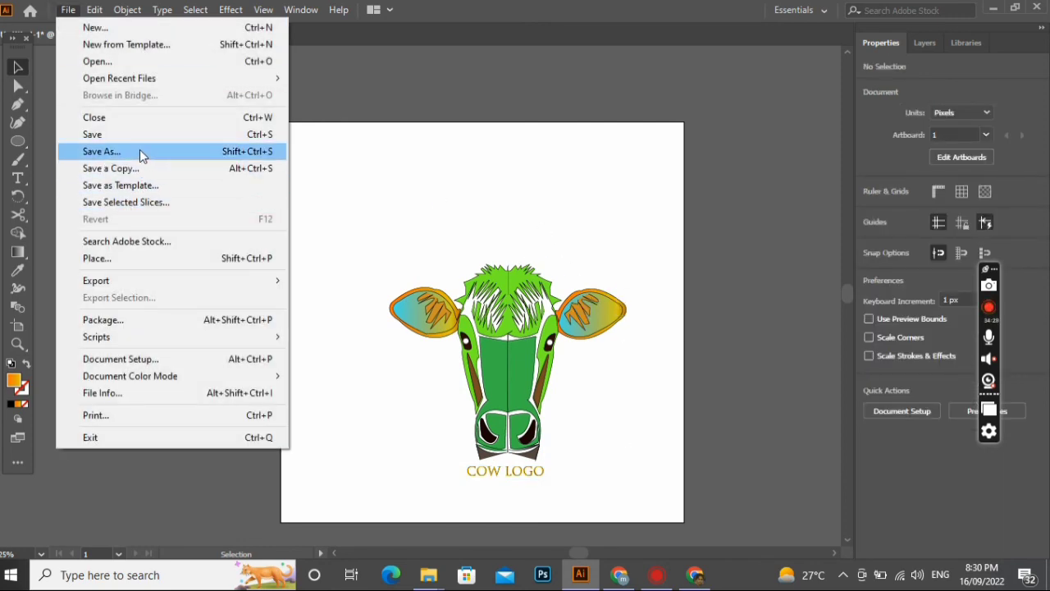
pyautogui.click(140, 151)
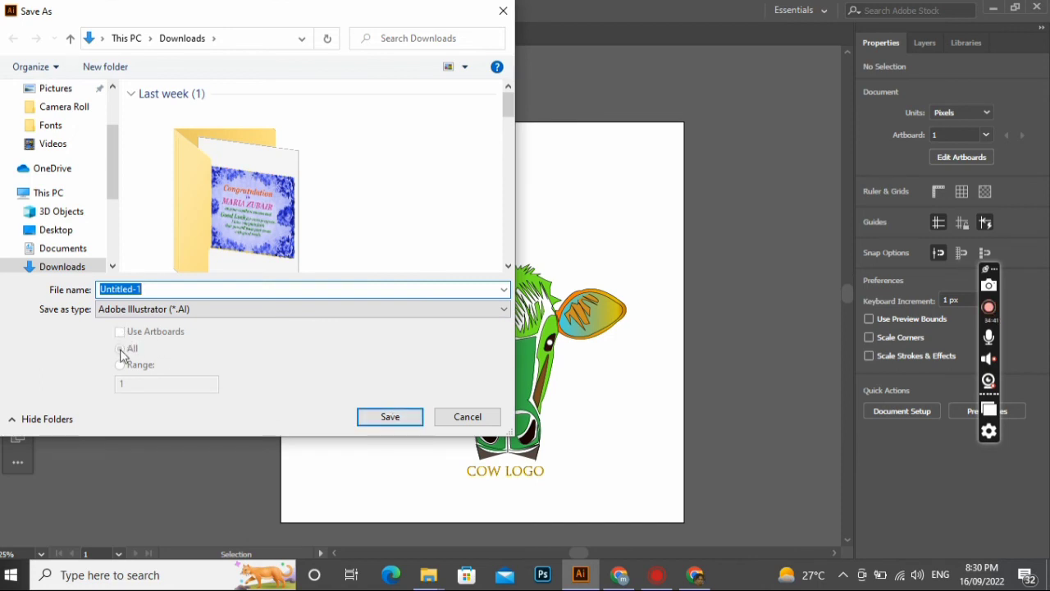
pyautogui.click(390, 418)
pyautogui.click(565, 344)
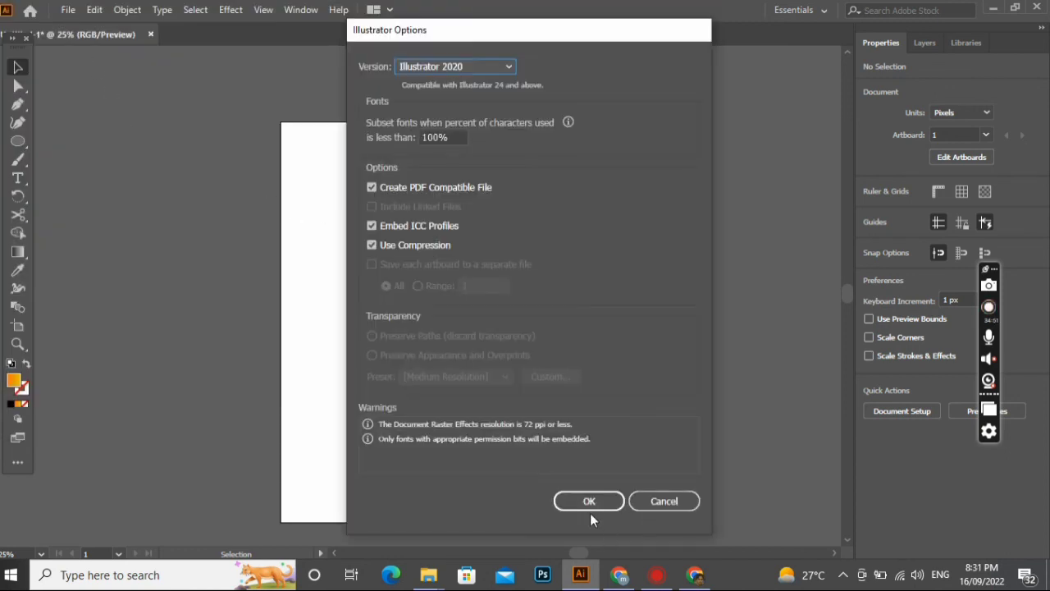
pyautogui.click(589, 502)
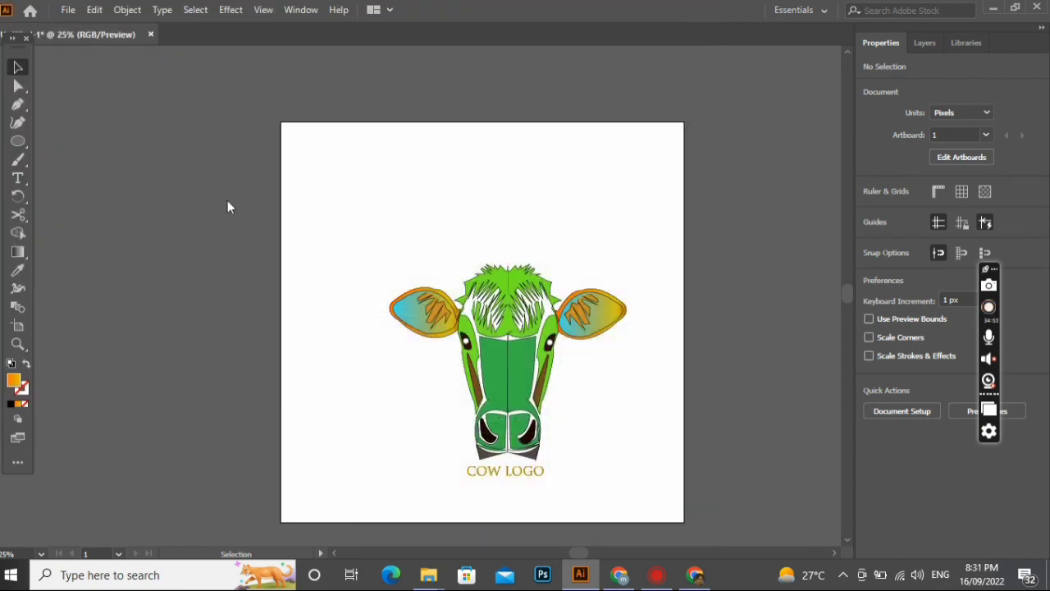
# Export all artboards as the PNG file Untitled-1 to Downloads, using artboard bounds, Screen (72 ppi) resolution and Type Optimized anti-aliasing
pyautogui.click(67, 9)
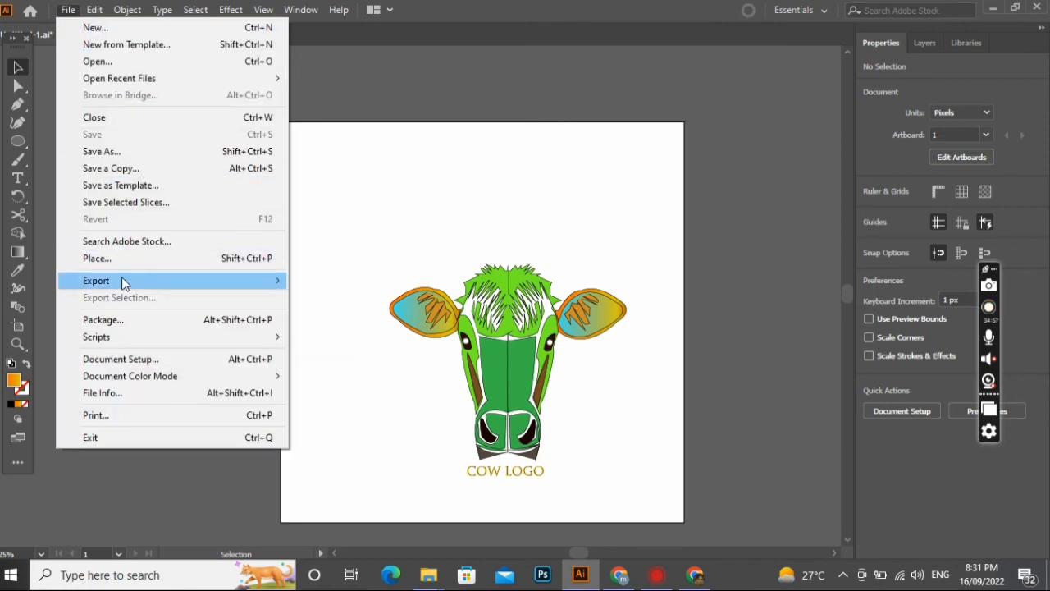
pyautogui.moveTo(124, 281)
pyautogui.click(365, 297)
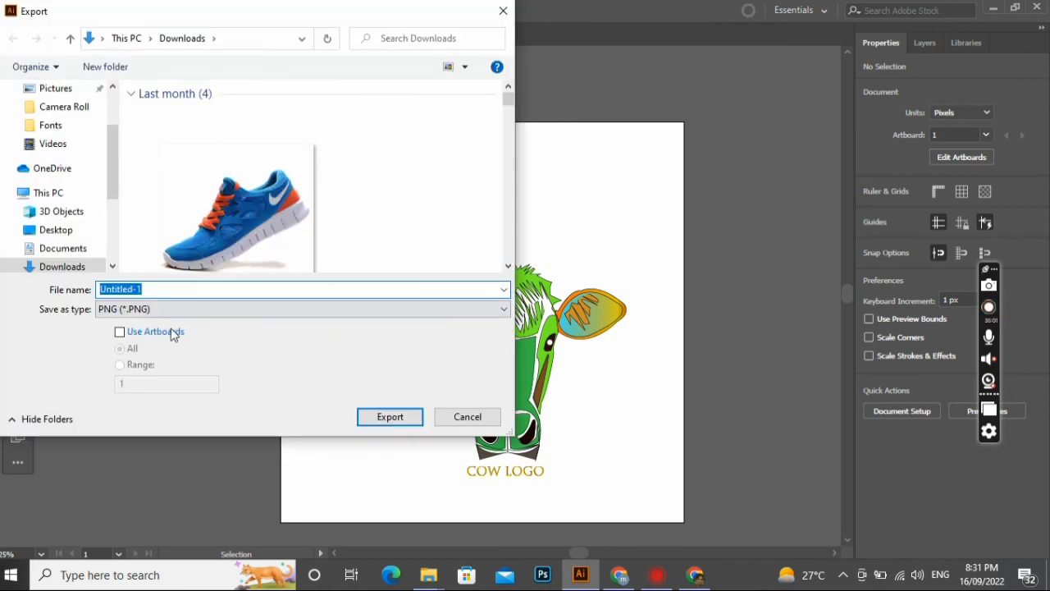
pyautogui.click(119, 333)
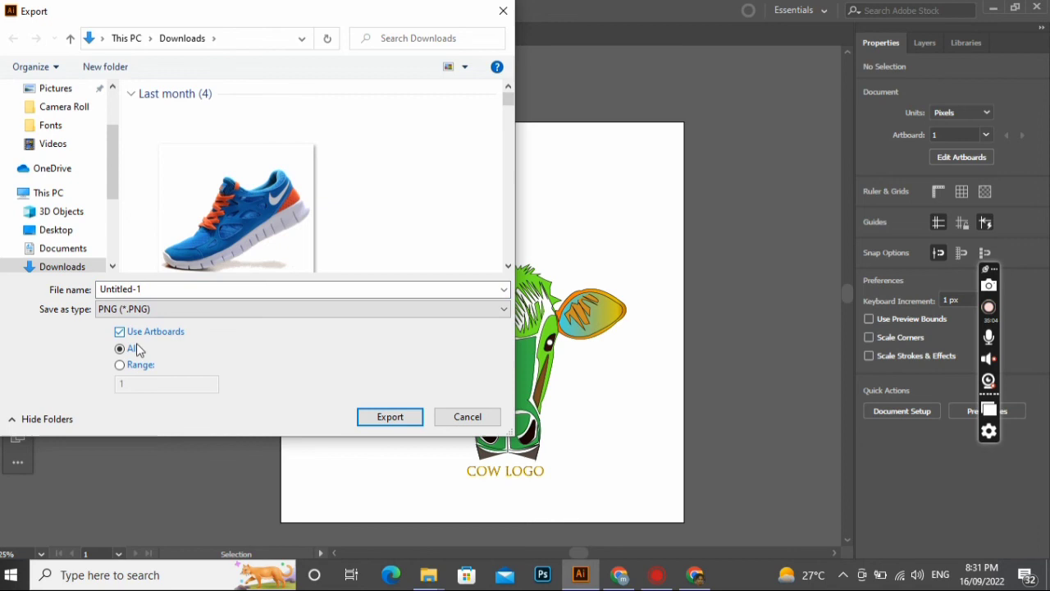
pyautogui.click(388, 417)
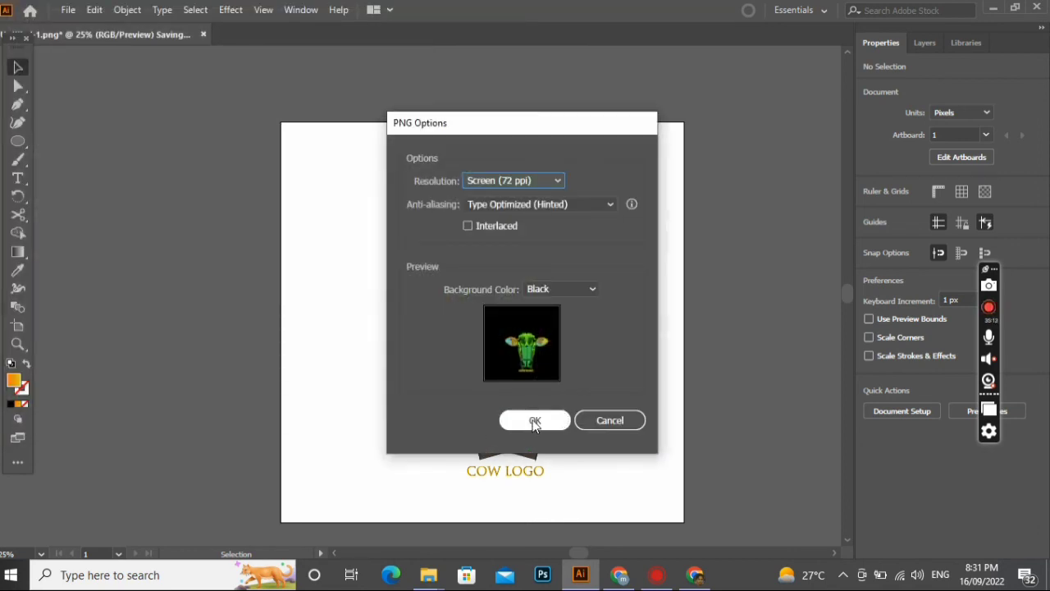
pyautogui.click(534, 421)
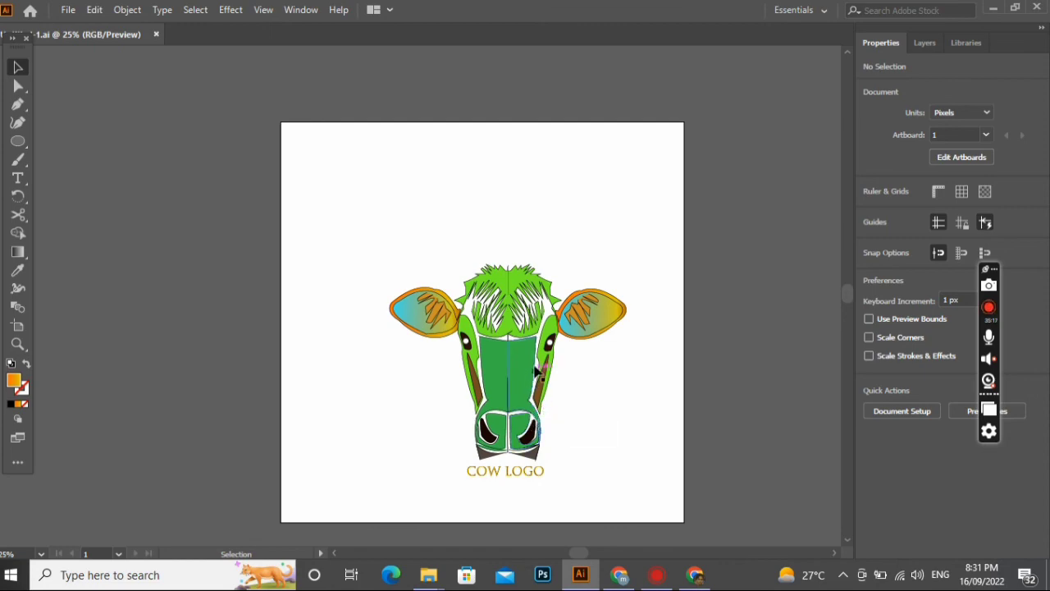